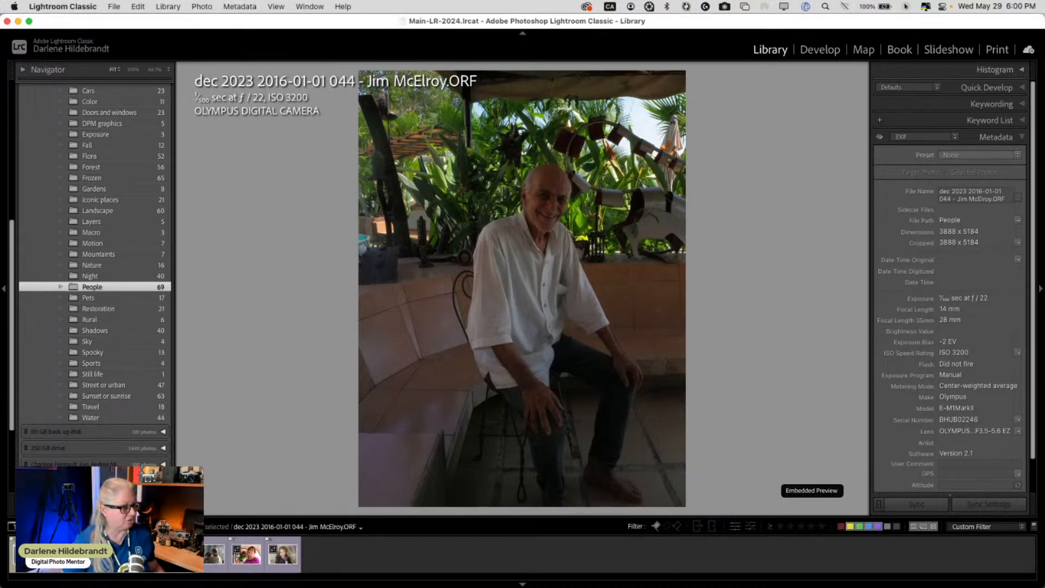
- Show the People folder as a grid and open the black-and-white portrait of the man in the cap
key(g)
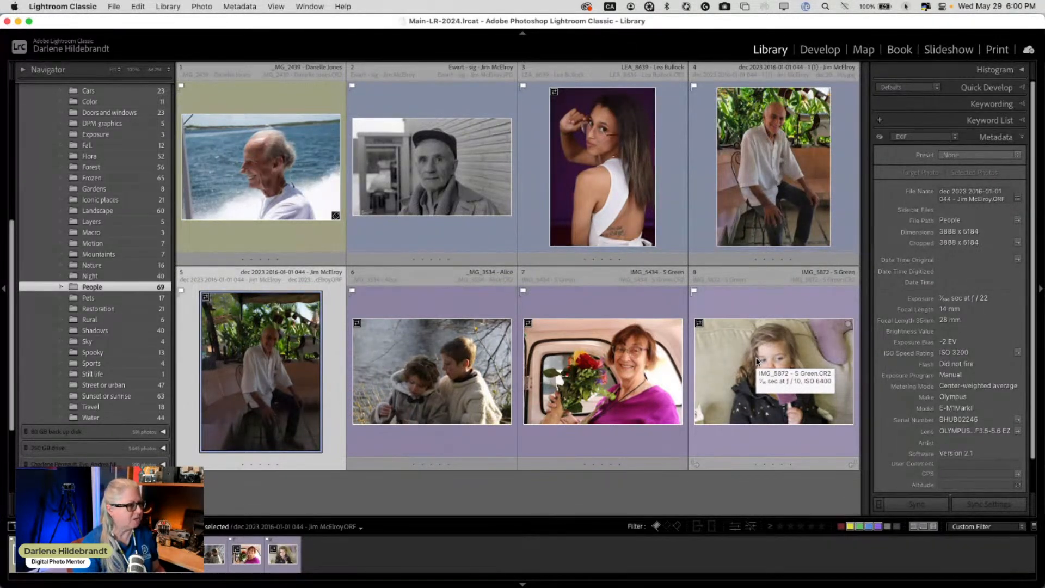
double_click(445, 191)
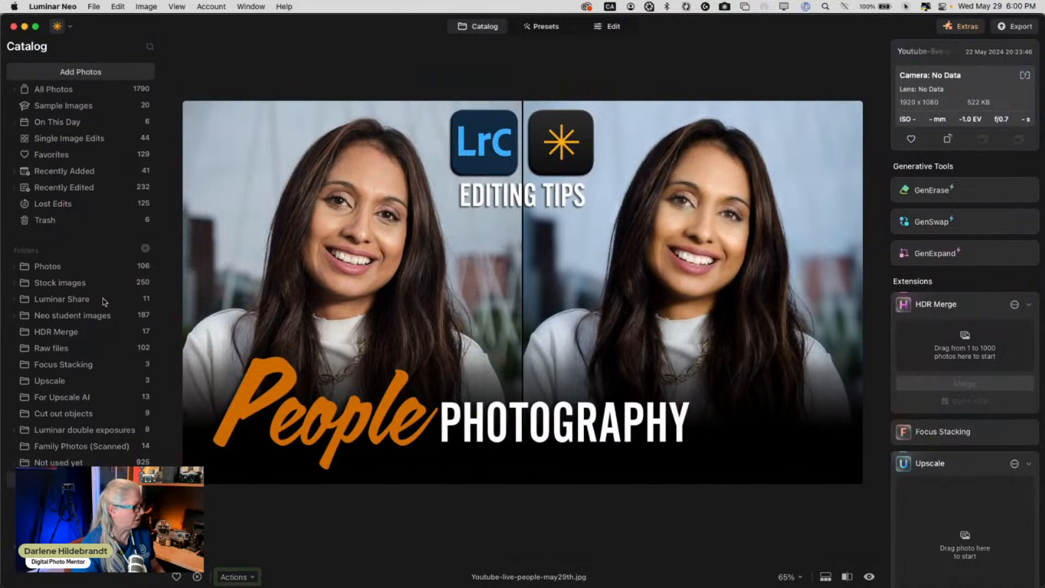
scroll(45, 378, down, 1)
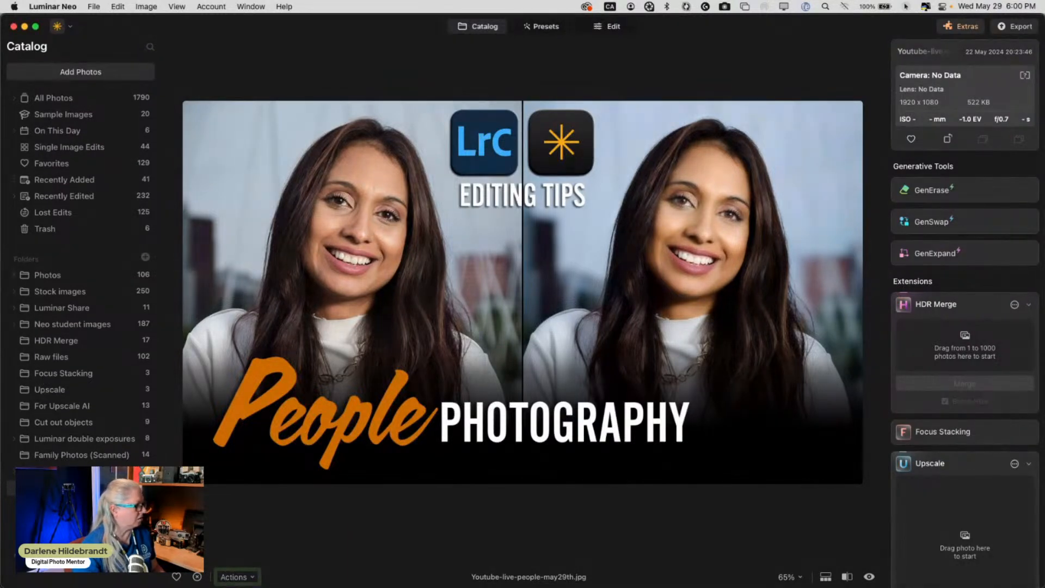
scroll(82, 326, down, 5)
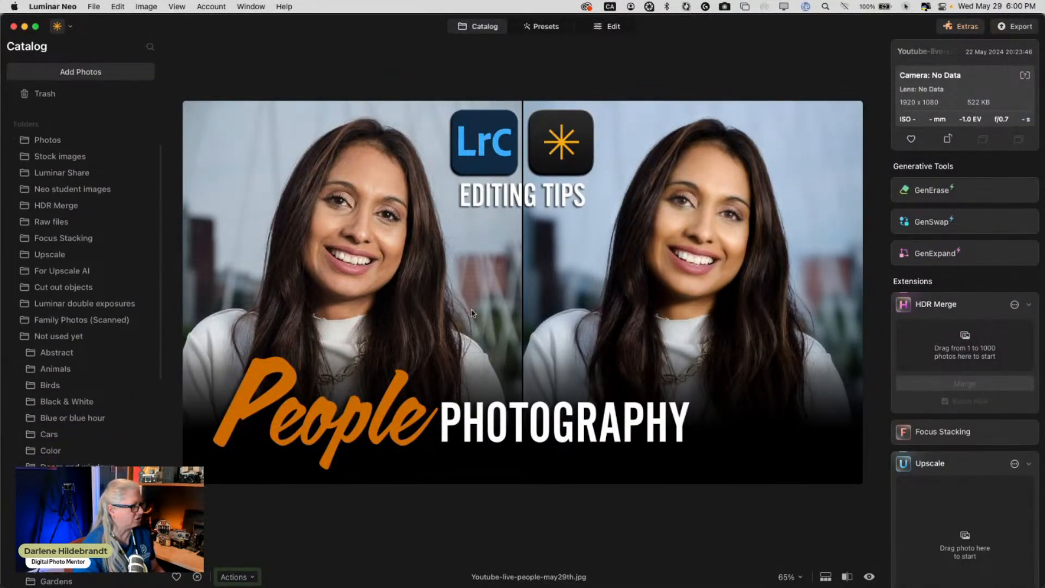
- Switch to Lightroom Classic and send the portrait to LuminarNeo as a JPEG copy with Lightroom adjustments
key(super+Tab)
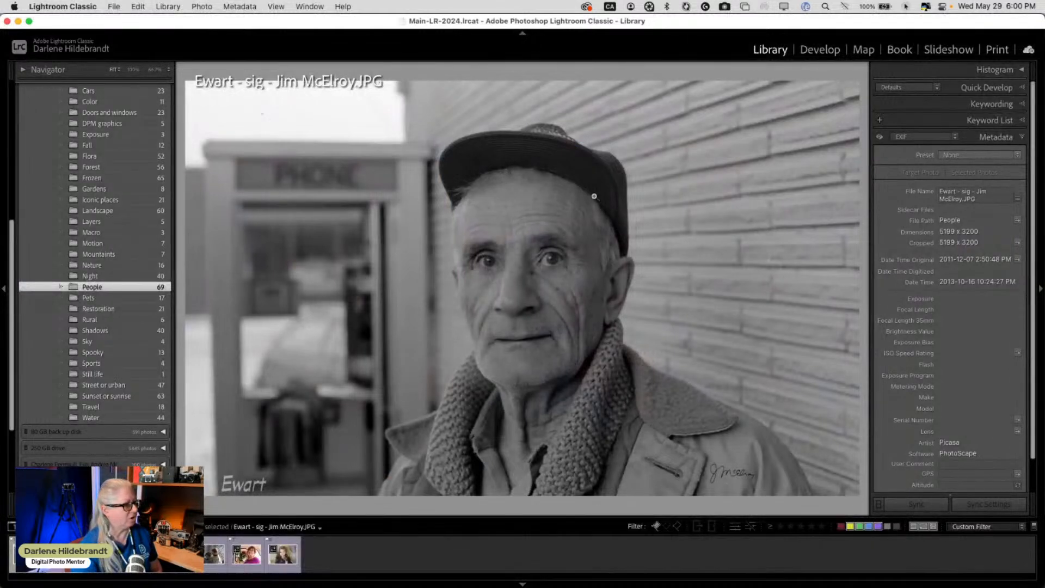
right_click(595, 197)
mouse_move(613, 265)
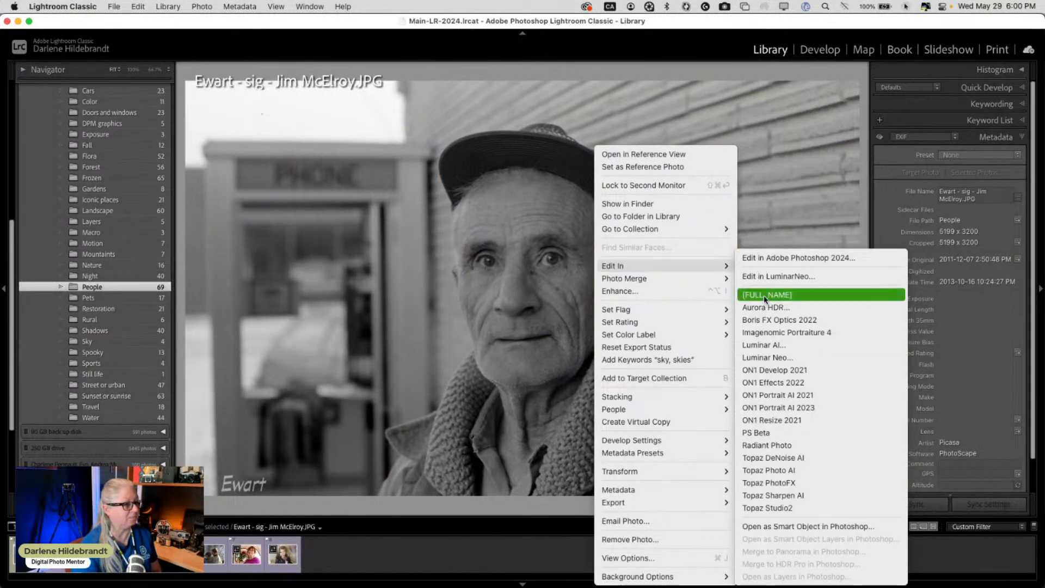
click(764, 279)
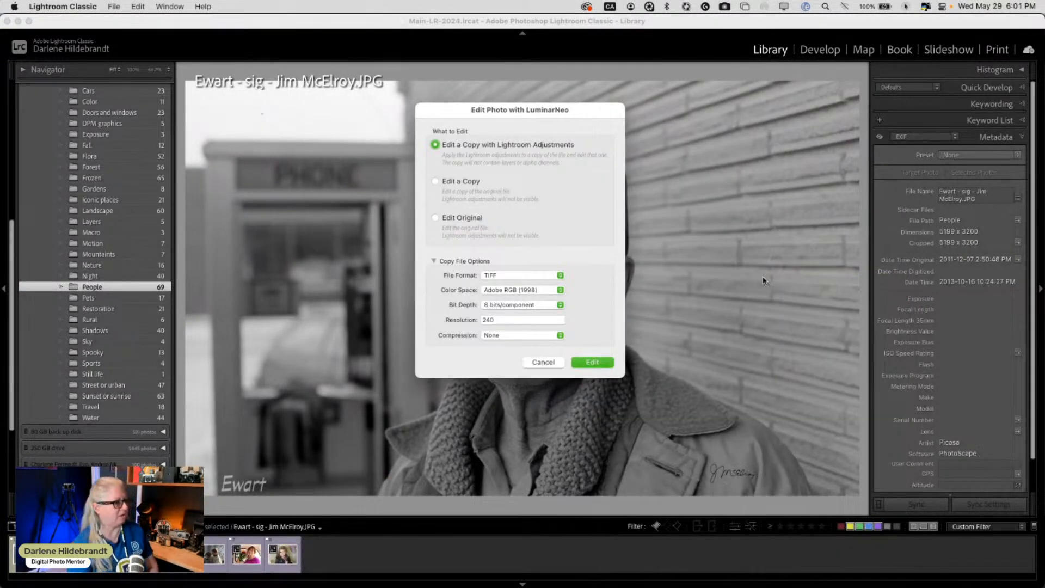
click(504, 275)
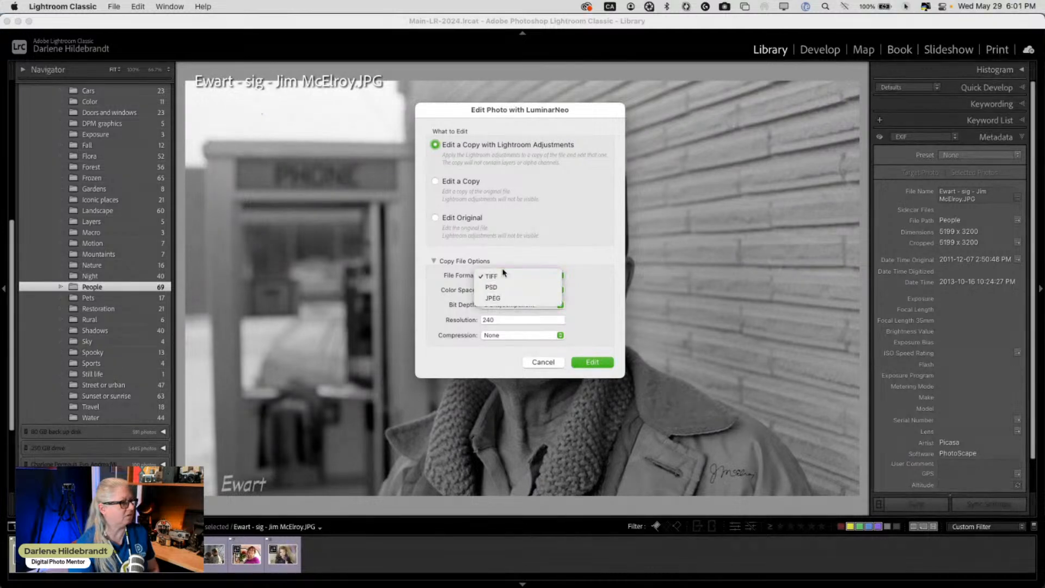
click(504, 298)
click(589, 361)
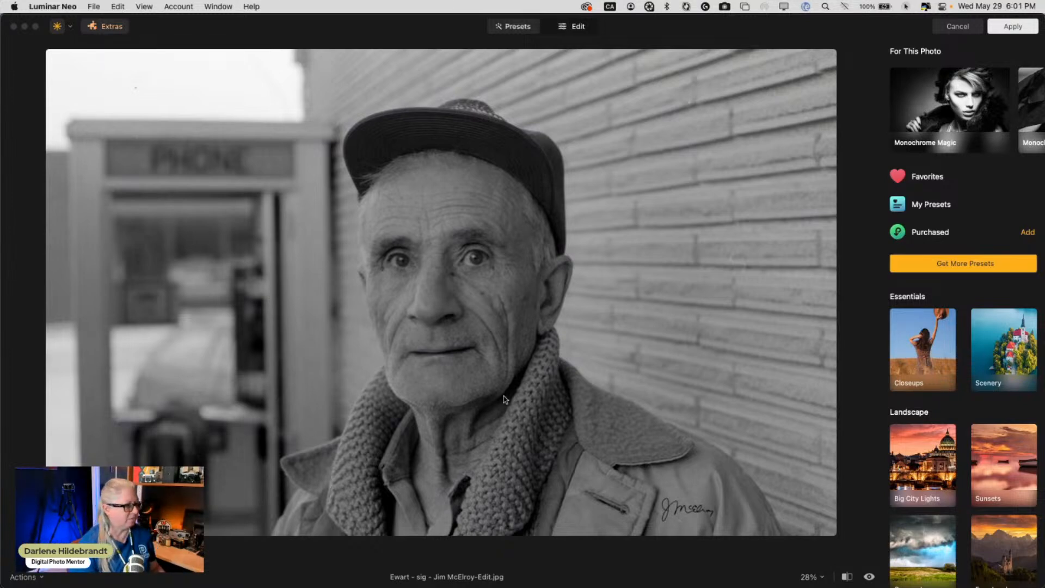
- Crop the portrait slightly tighter at the original ratio and rotate it a little to straighten the phone booth
click(573, 27)
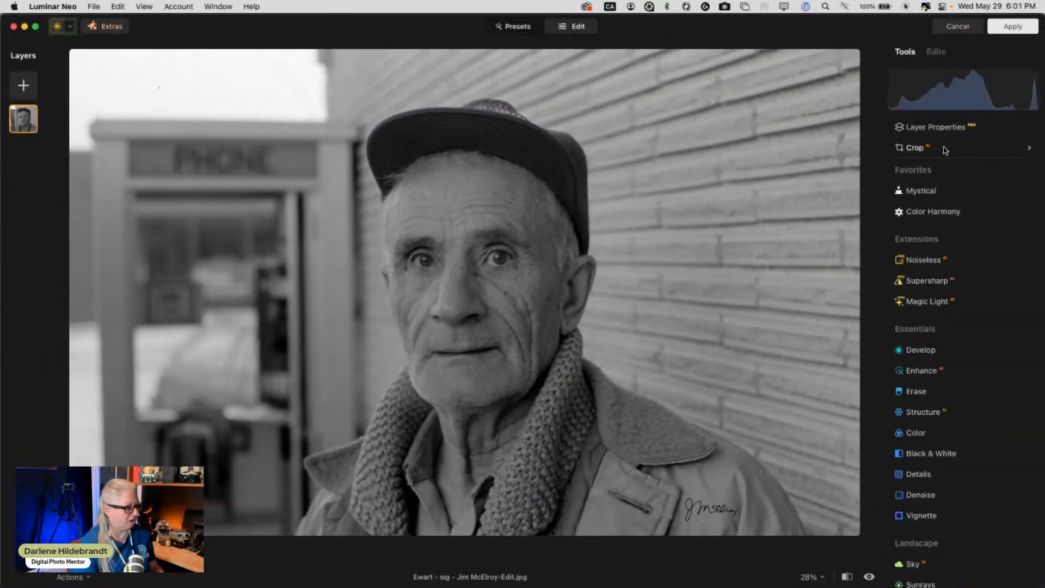
click(945, 151)
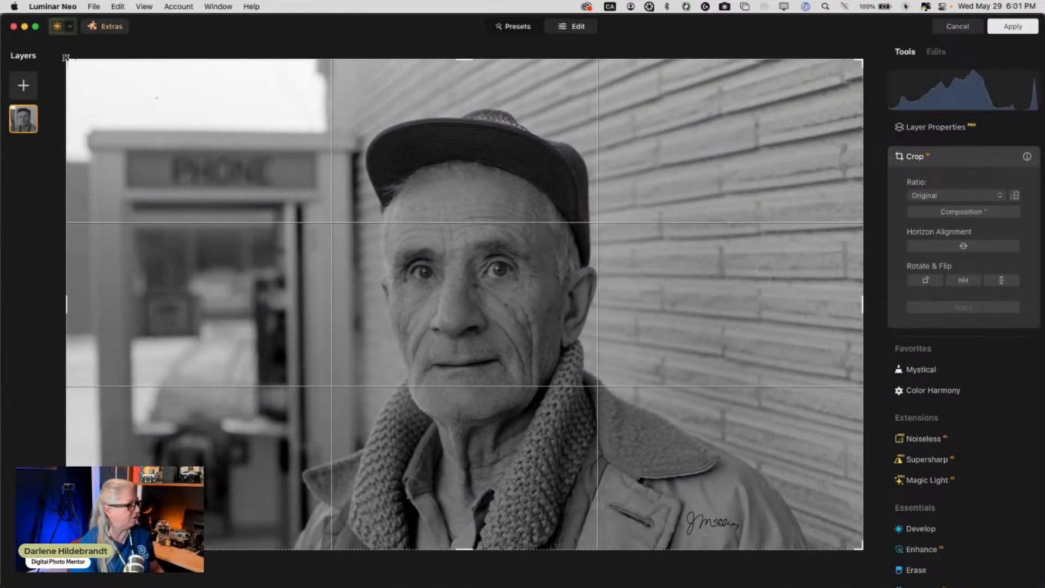
drag(65, 57, 78, 74)
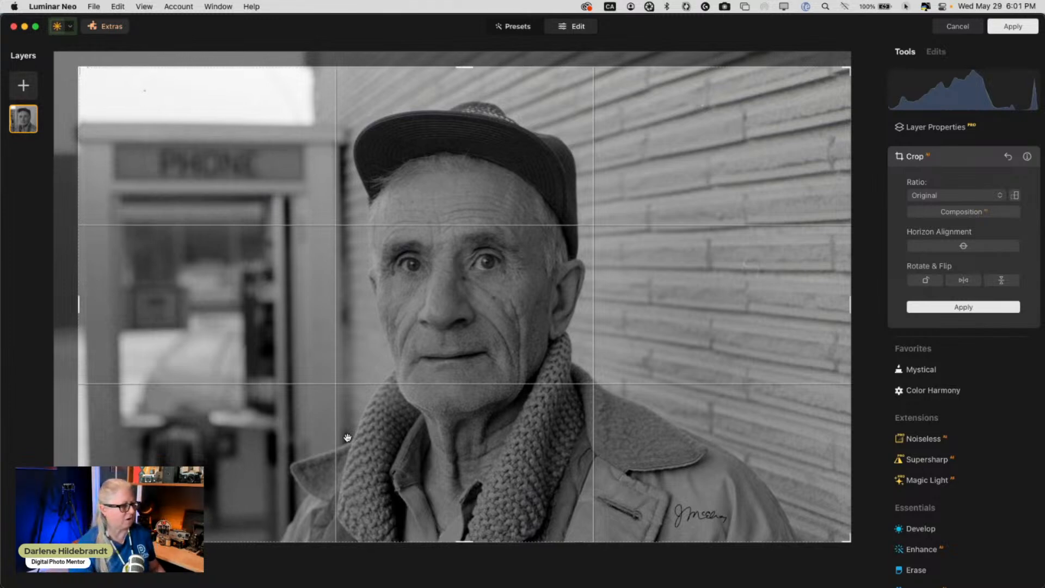
click(865, 90)
drag(865, 90, 865, 95)
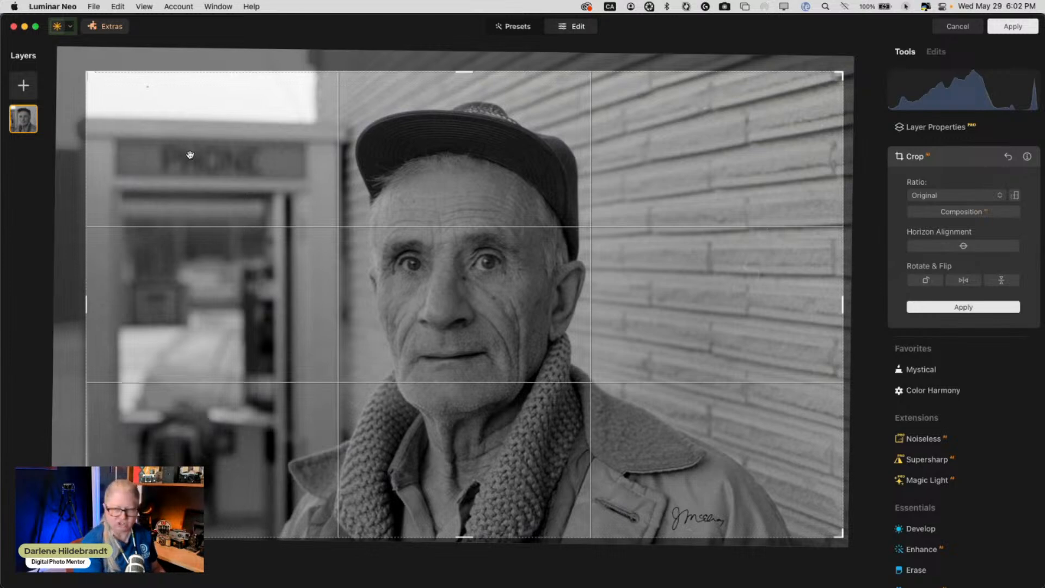
key(Return)
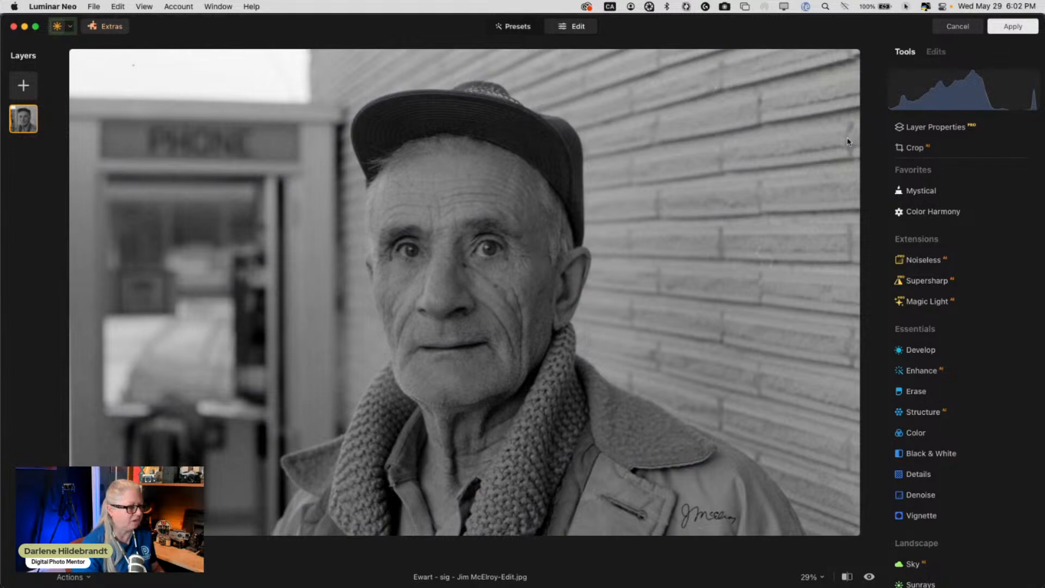
- Tighten the crop twice more by trimming small amounts from the photo's upper-left corner
click(920, 147)
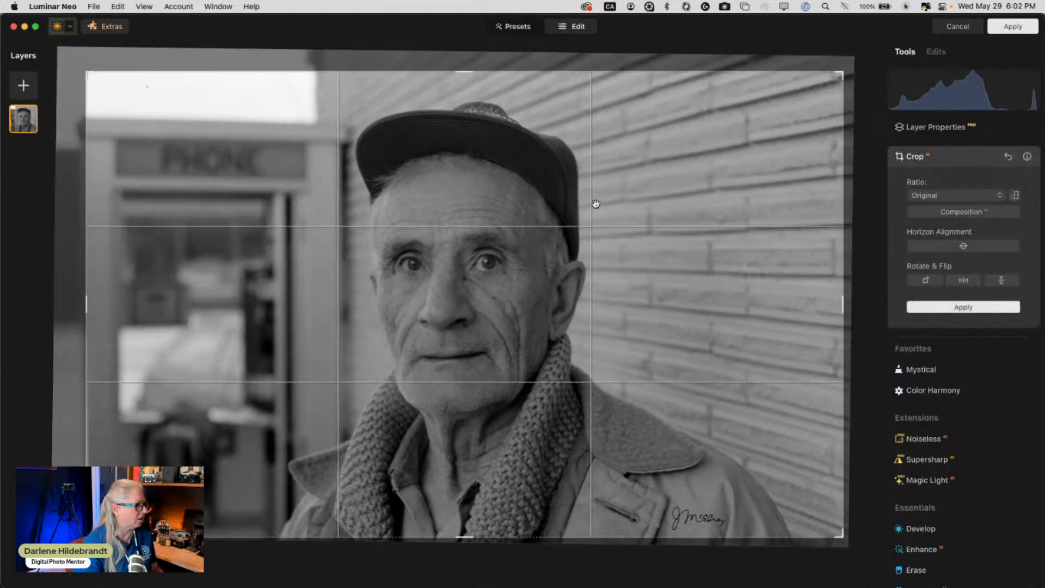
drag(87, 72, 91, 67)
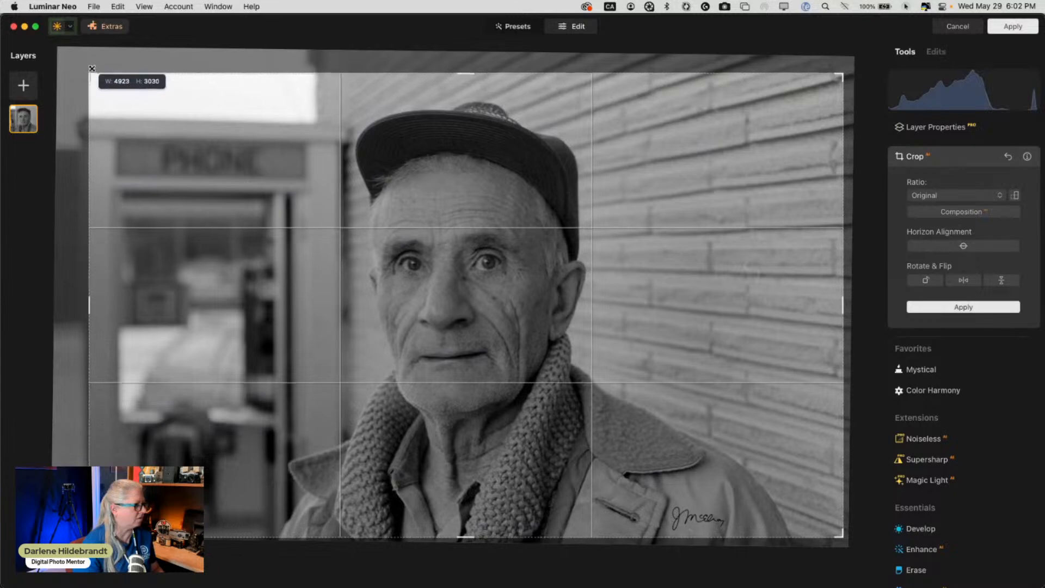
key(Return)
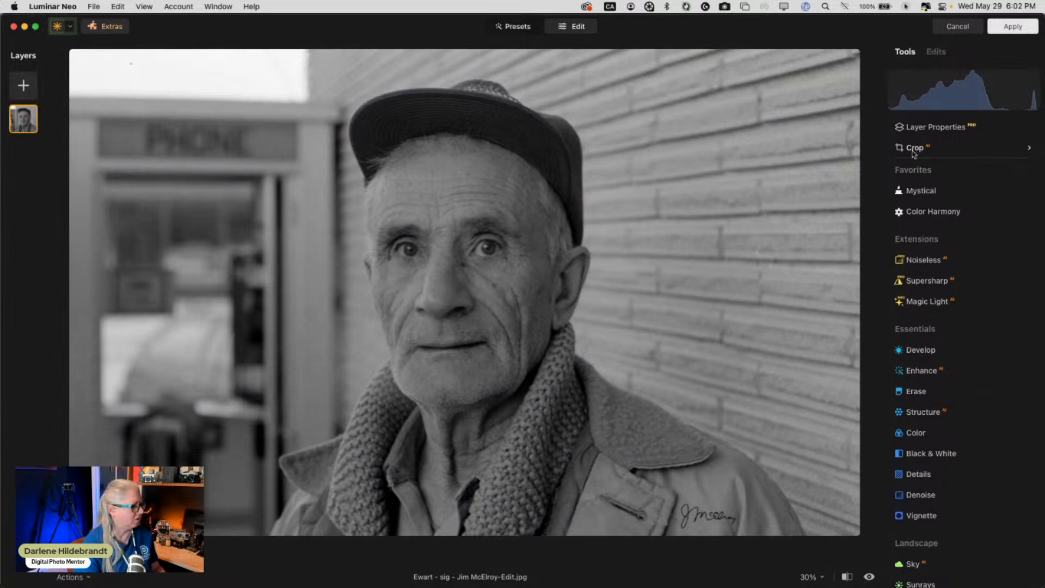
click(945, 153)
drag(88, 73, 93, 76)
key(Return)
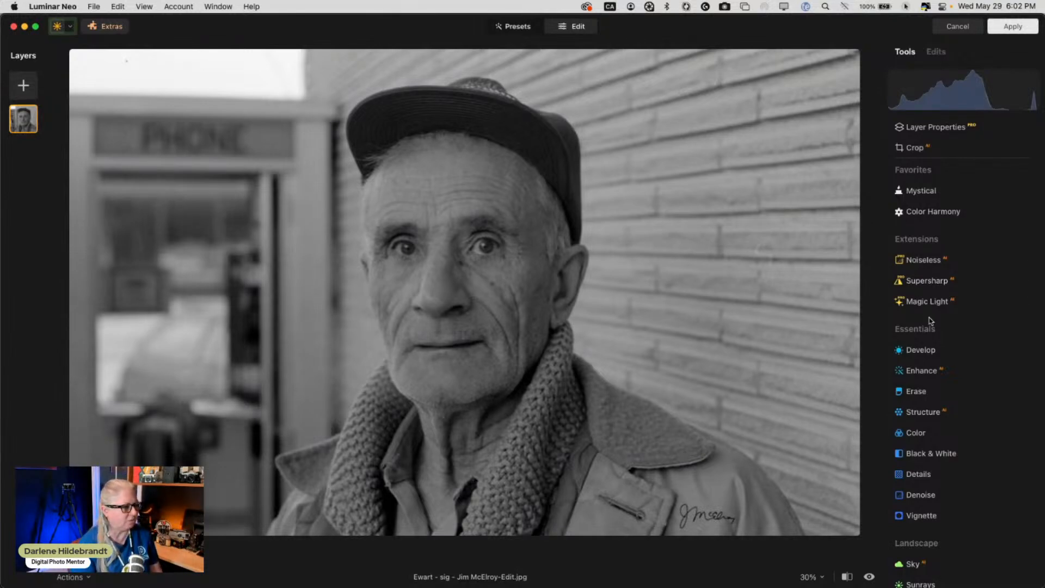
- Using the Develop tool with the clipping display on, raise the portrait's Whites to 70
scroll(931, 321, down, 2)
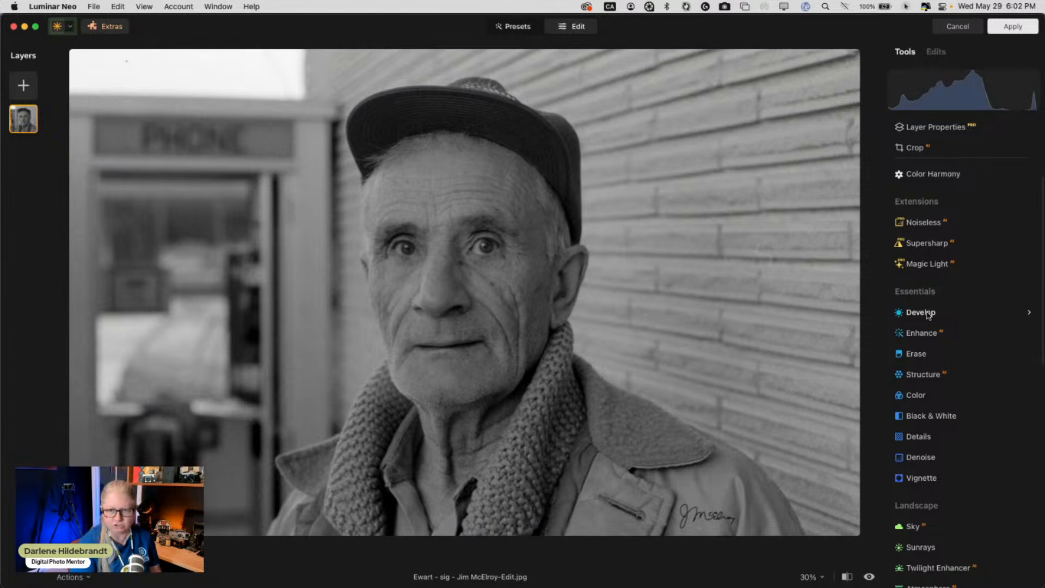
click(929, 313)
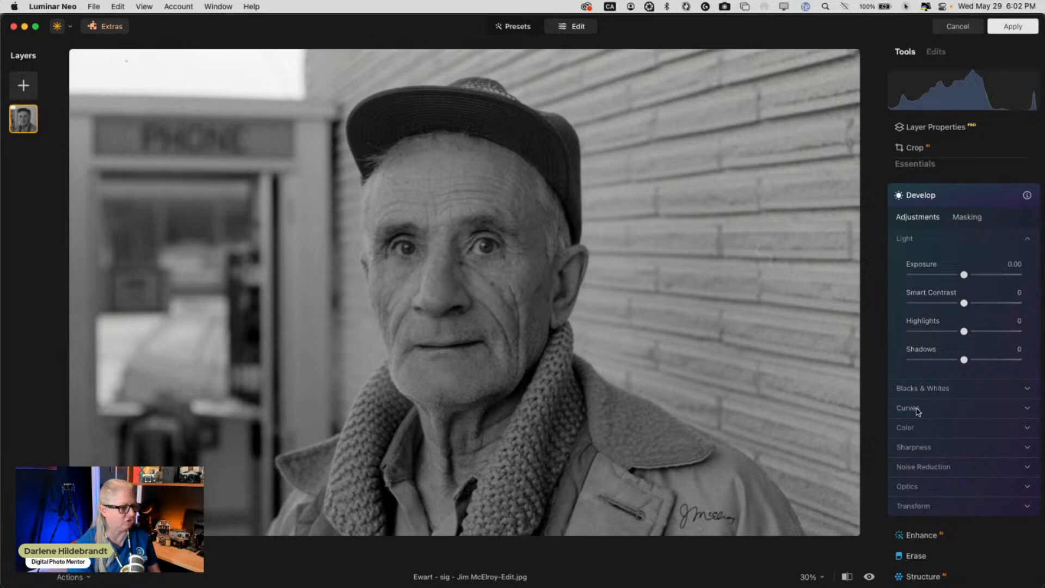
click(918, 389)
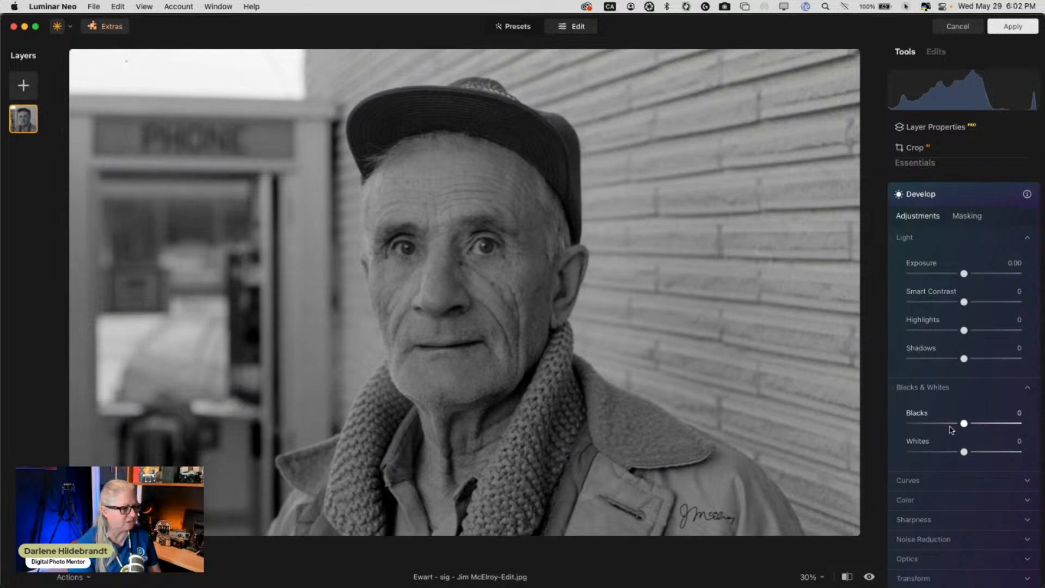
click(964, 451)
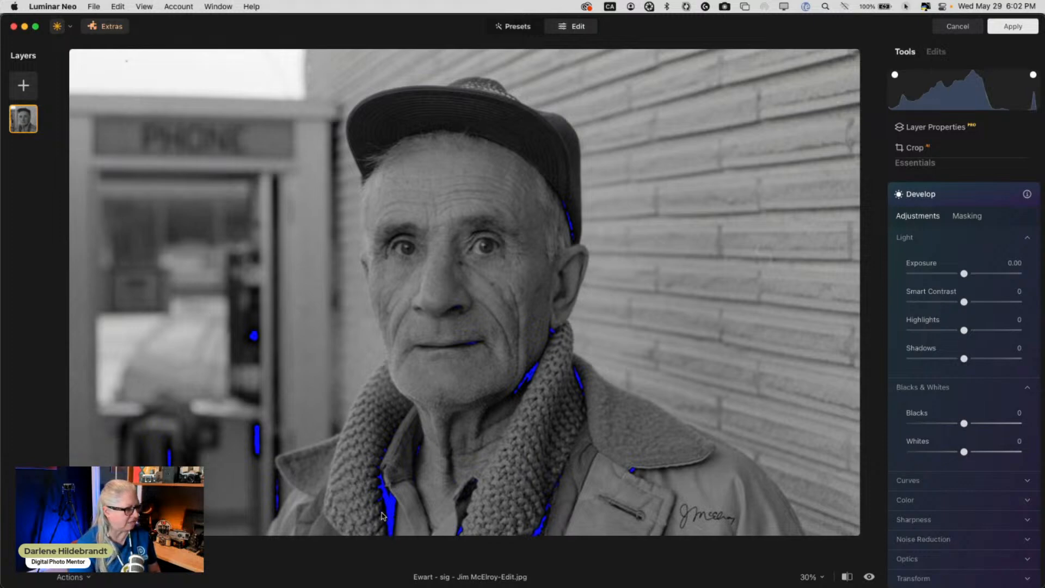
click(965, 452)
drag(968, 452, 986, 452)
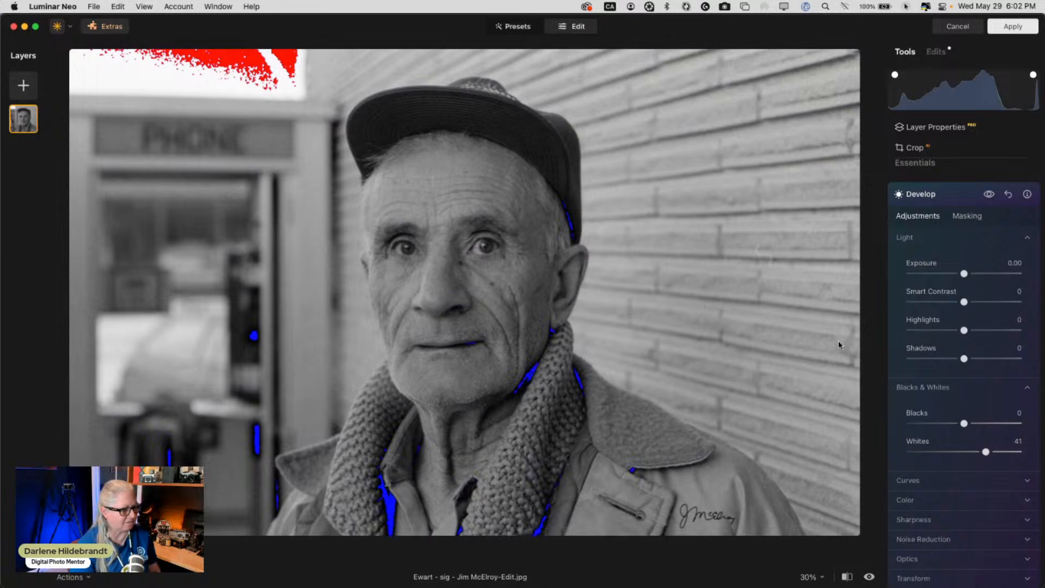
drag(986, 452, 1001, 451)
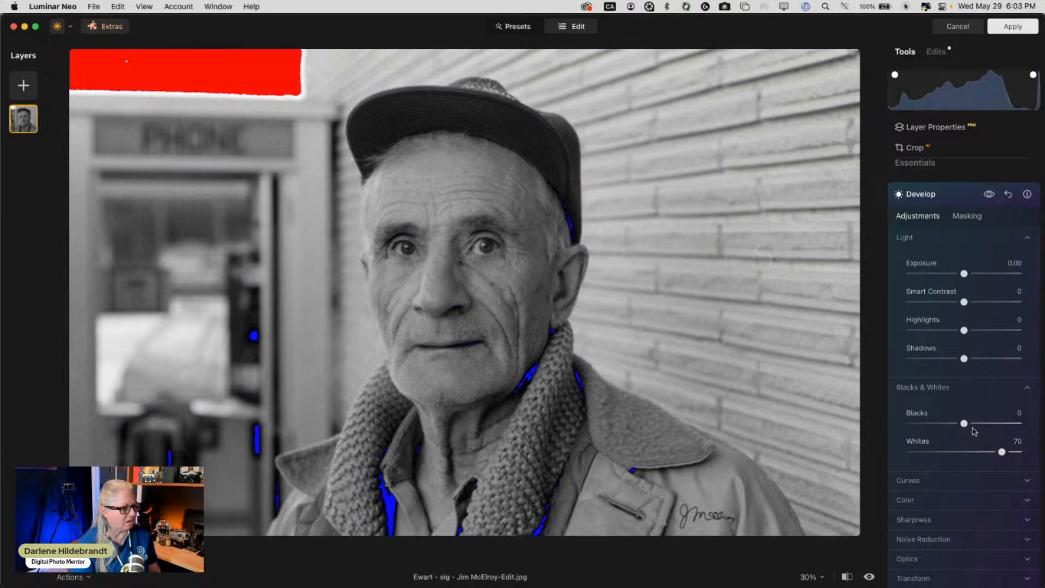
- Set Blacks to -14, Shadows to -36, Exposure to 0.30 and Smart Contrast to 24 in Develop
drag(964, 423, 956, 423)
mouse_move(965, 359)
mouse_down()
mouse_move(928, 359)
mouse_move(944, 359)
mouse_up()
drag(964, 273, 979, 302)
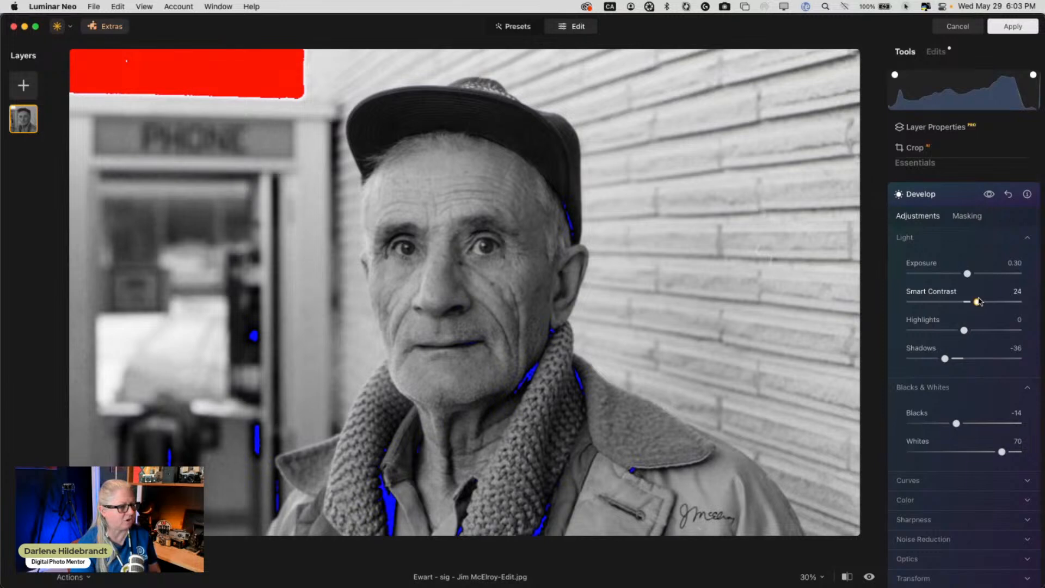
- Compare the portrait with and without the Develop edits, and set Exposure to 0.44 and Whites to 76
scroll(979, 301, down, 2)
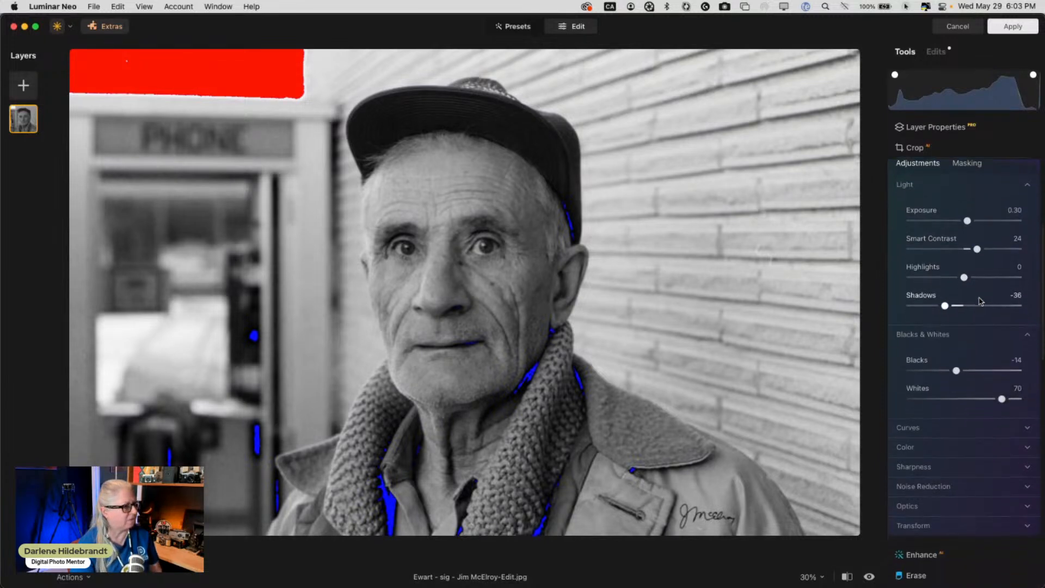
scroll(990, 285, up, 5)
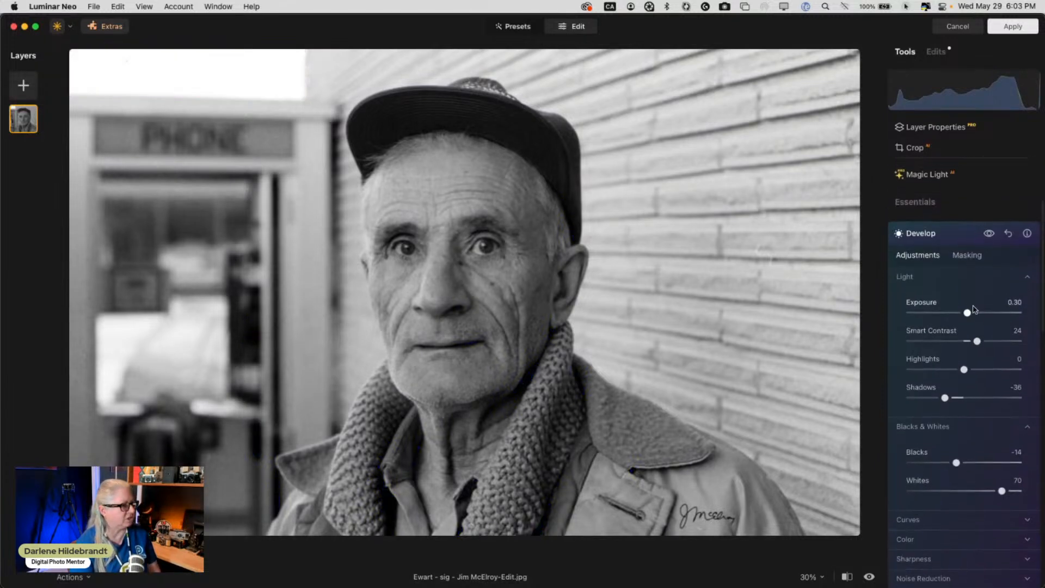
click(989, 235)
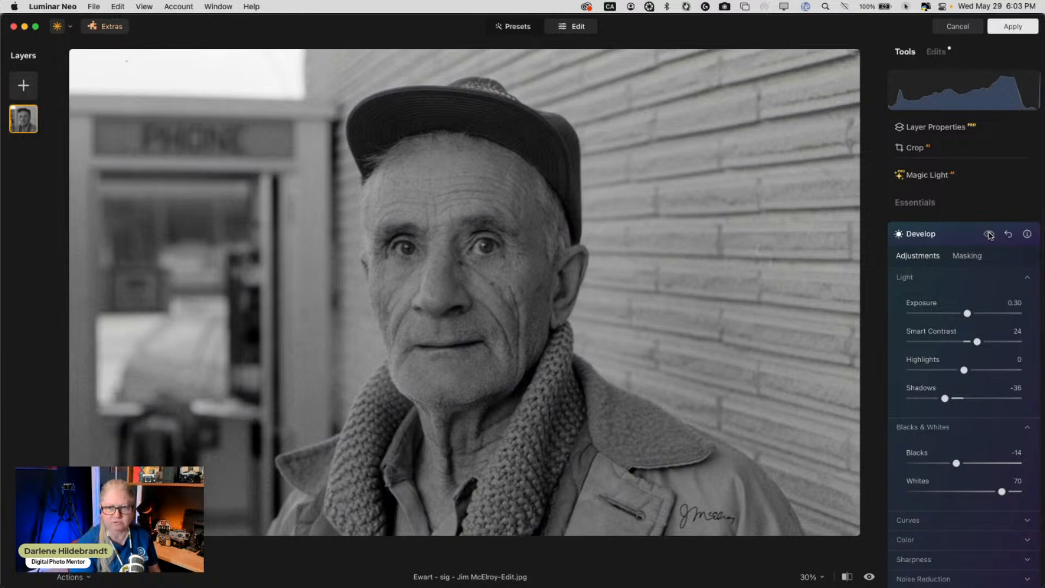
click(990, 235)
click(989, 235)
click(989, 234)
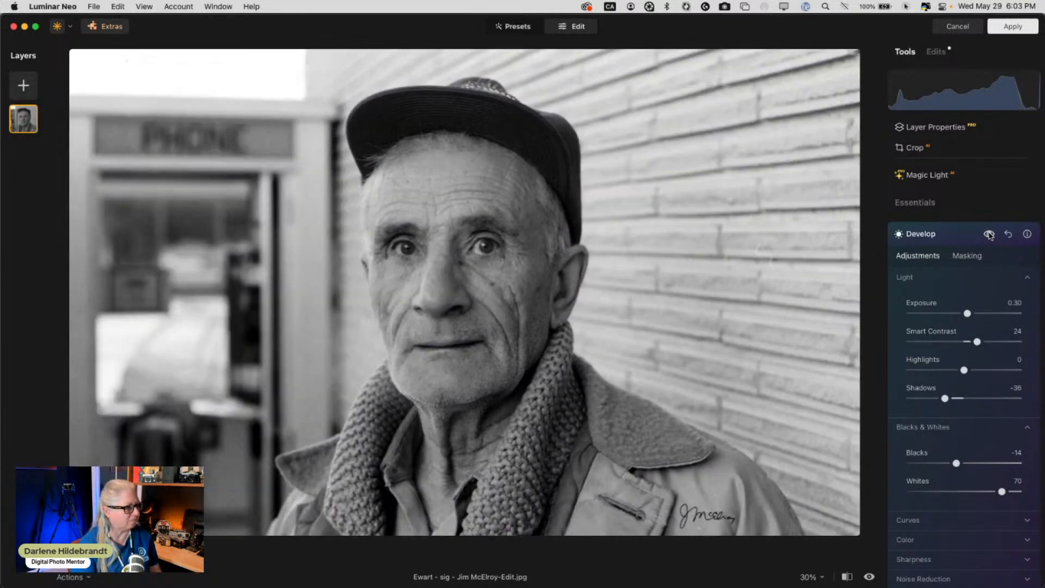
drag(968, 314, 970, 313)
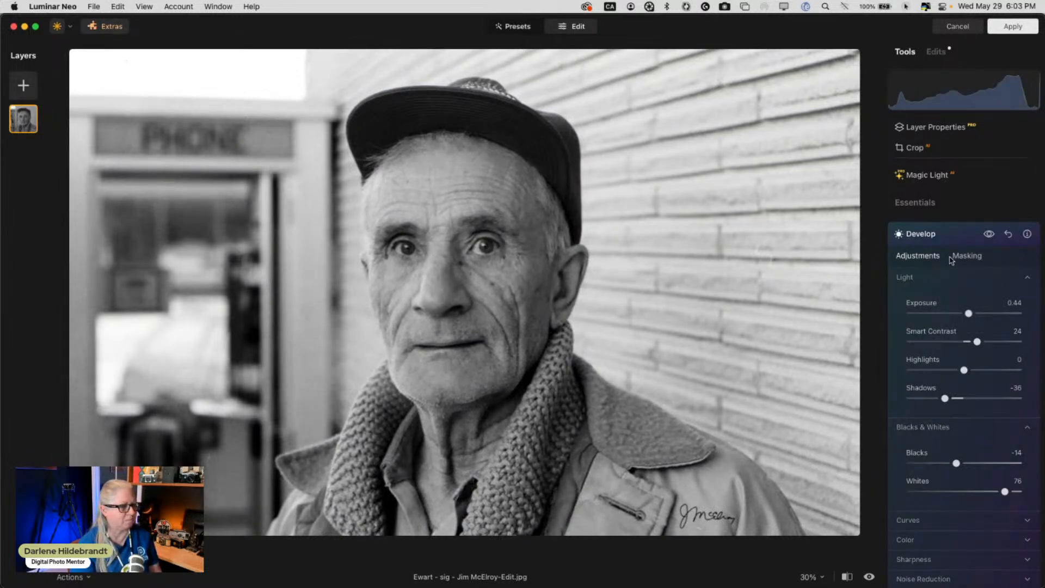
- Set up an erasing mask brush for the Develop adjustments with size 220 and strength 49
click(964, 254)
click(921, 281)
click(985, 299)
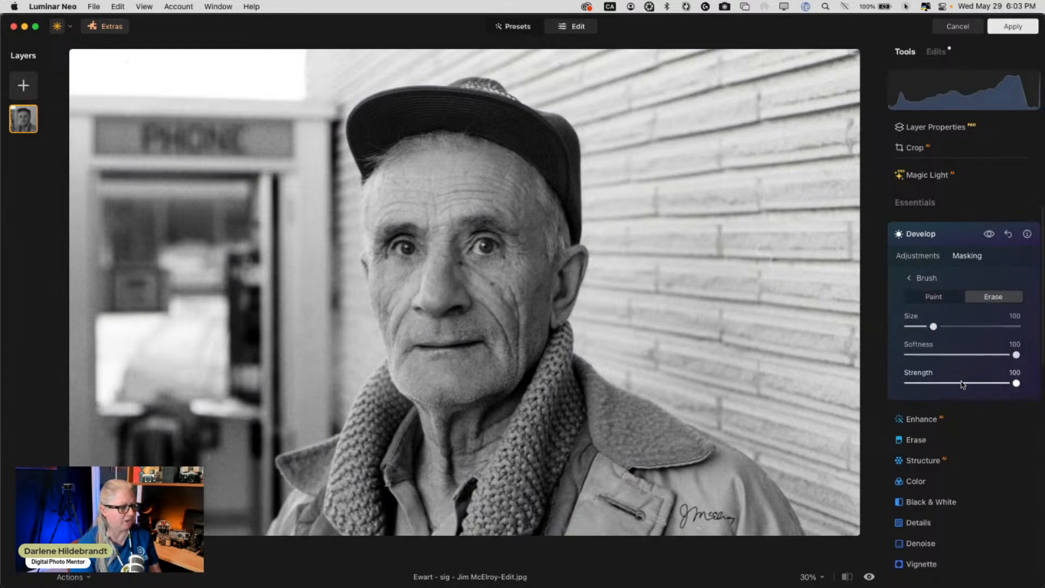
click(961, 383)
key(bracketright)
key(bracketright)
key(bracketright)
key(bracketright)
key(bracketright)
key(bracketright)
key(bracketright)
key(bracketright)
key(bracketright)
key(bracketright)
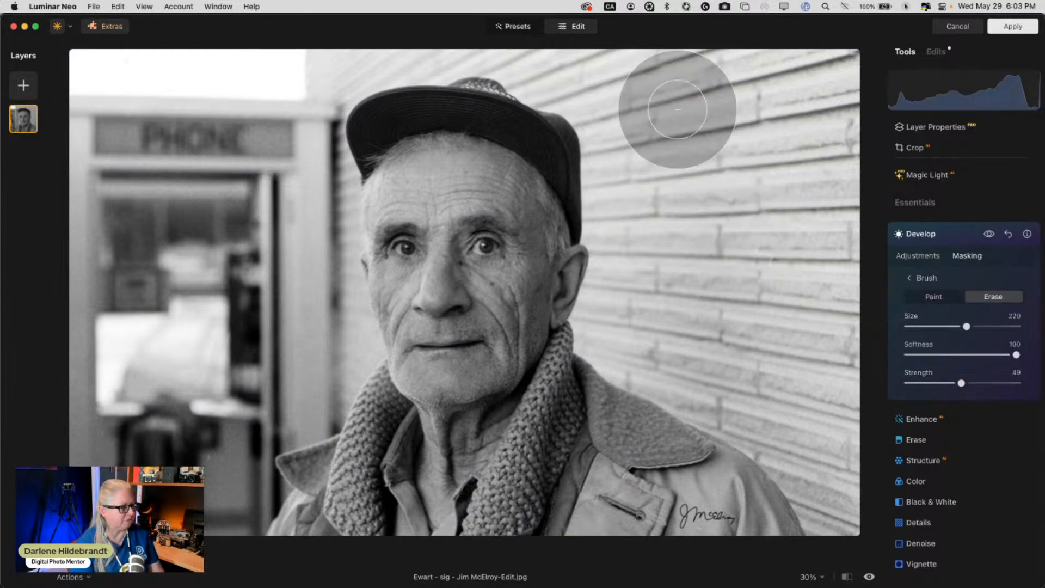
- Erase part of the Develop effect from the brick wall and phone booth with a size 364 brush, and return to the adjustments
mouse_move(755, 107)
mouse_down()
mouse_move(693, 289)
mouse_move(845, 411)
mouse_move(854, 473)
mouse_move(709, 61)
mouse_move(163, 84)
mouse_move(210, 93)
mouse_up()
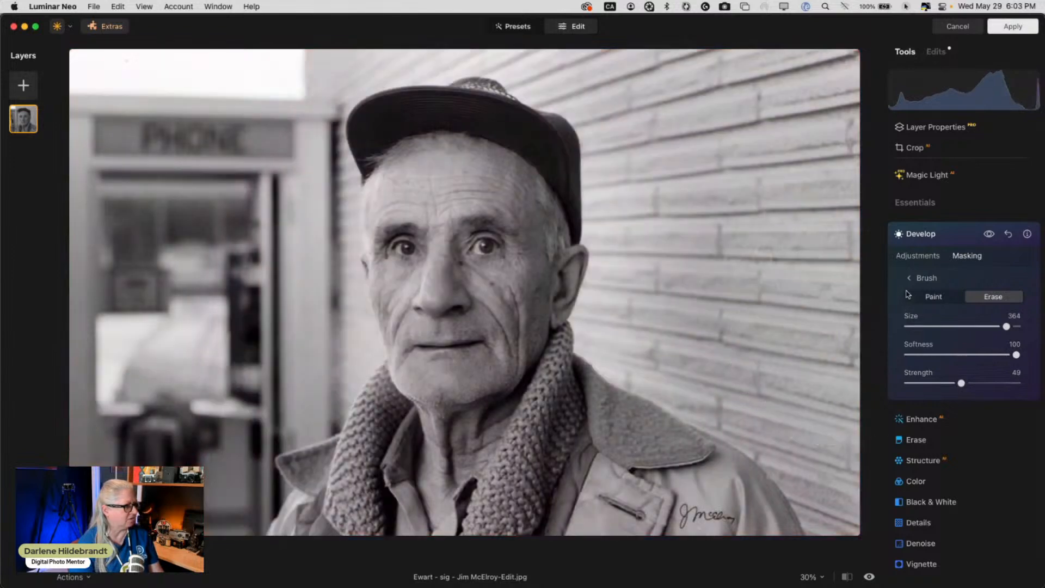
click(987, 236)
click(988, 236)
mouse_move(202, 369)
mouse_down()
mouse_move(187, 254)
mouse_move(90, 387)
mouse_move(86, 180)
mouse_move(131, 98)
mouse_move(127, 62)
mouse_up()
mouse_move(813, 99)
mouse_down()
mouse_move(731, 83)
mouse_move(868, 522)
mouse_up()
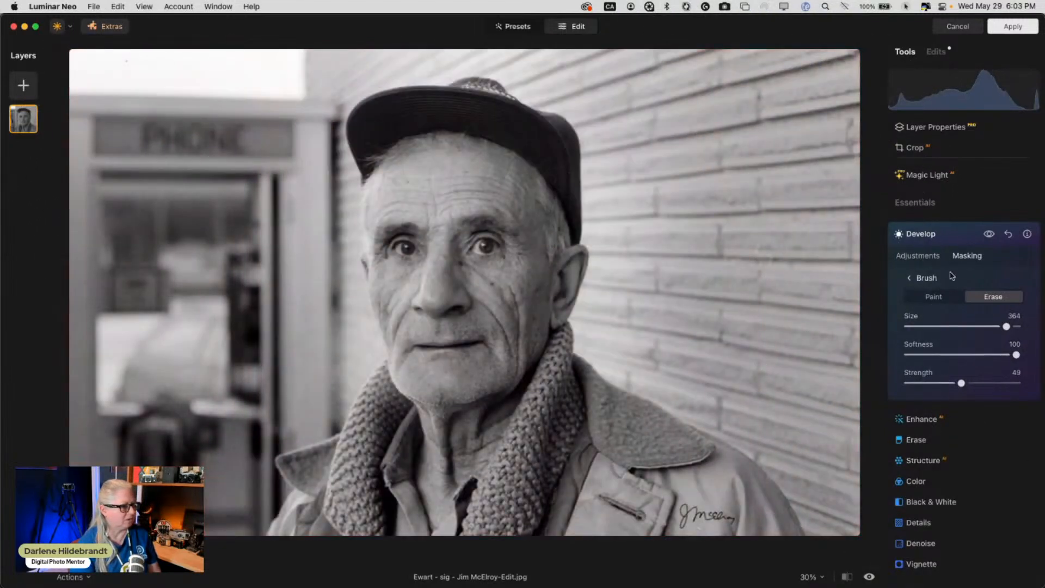
click(898, 254)
scroll(976, 229, down, 1)
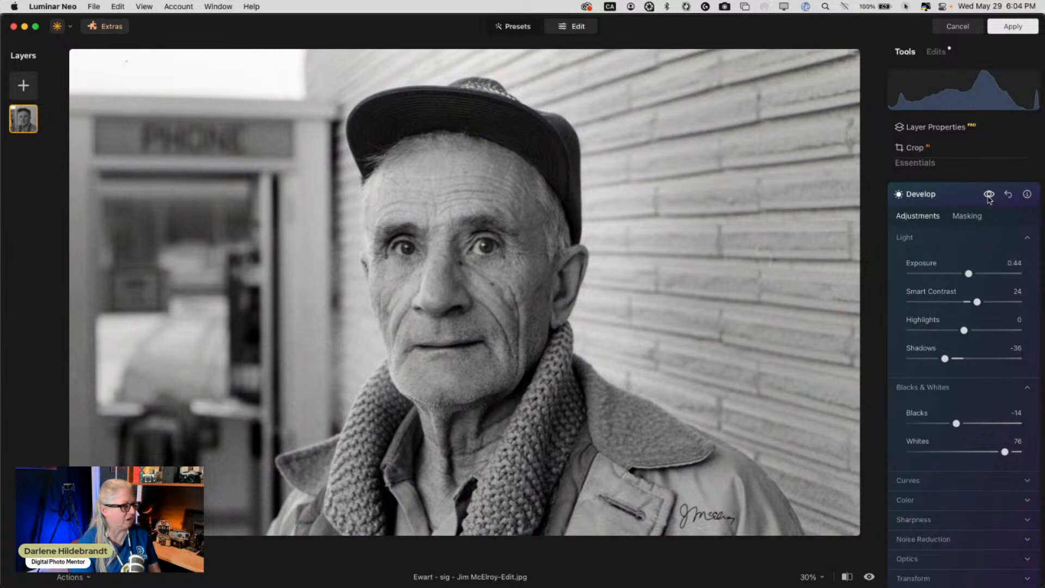
- Compare the portrait with and without the Develop adjustments, and close the Develop tool
click(990, 195)
click(989, 195)
click(990, 195)
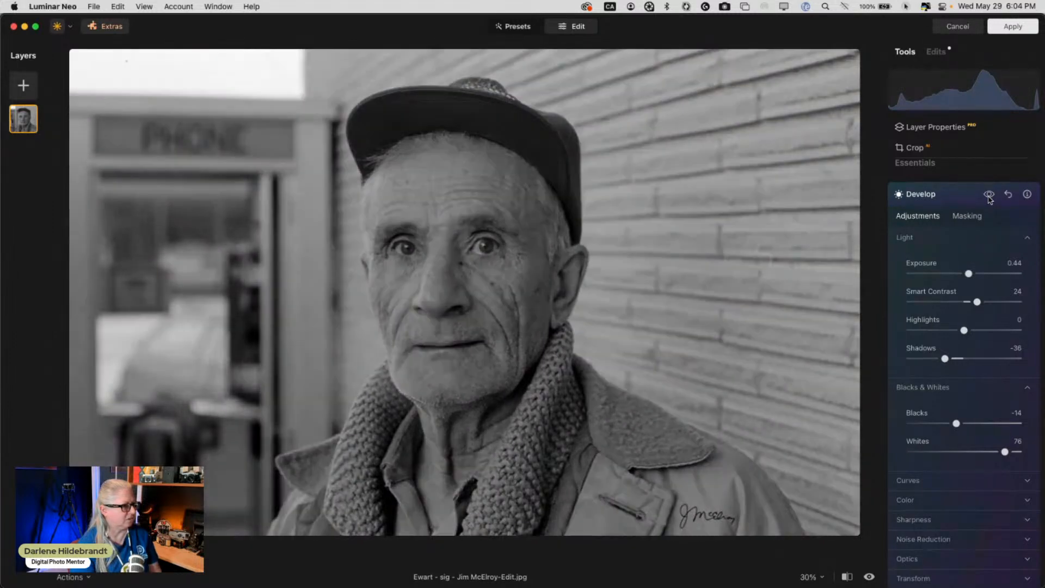
click(990, 196)
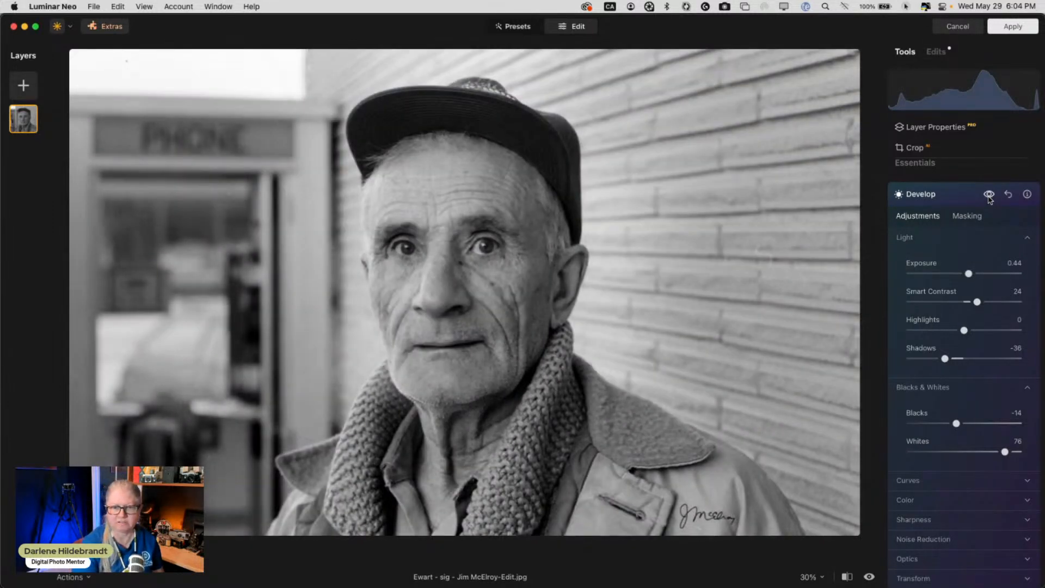
click(989, 196)
click(990, 196)
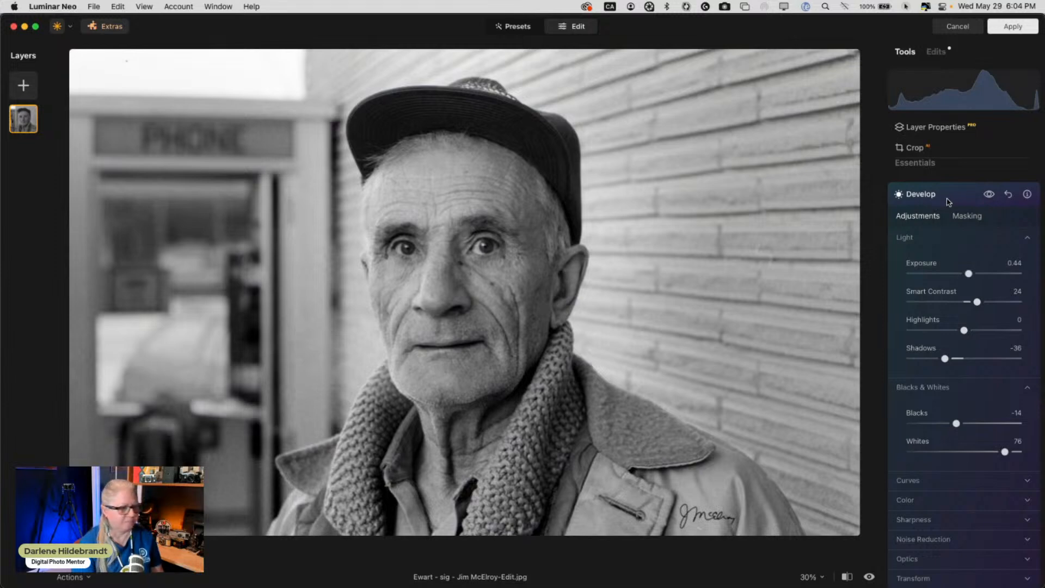
click(948, 200)
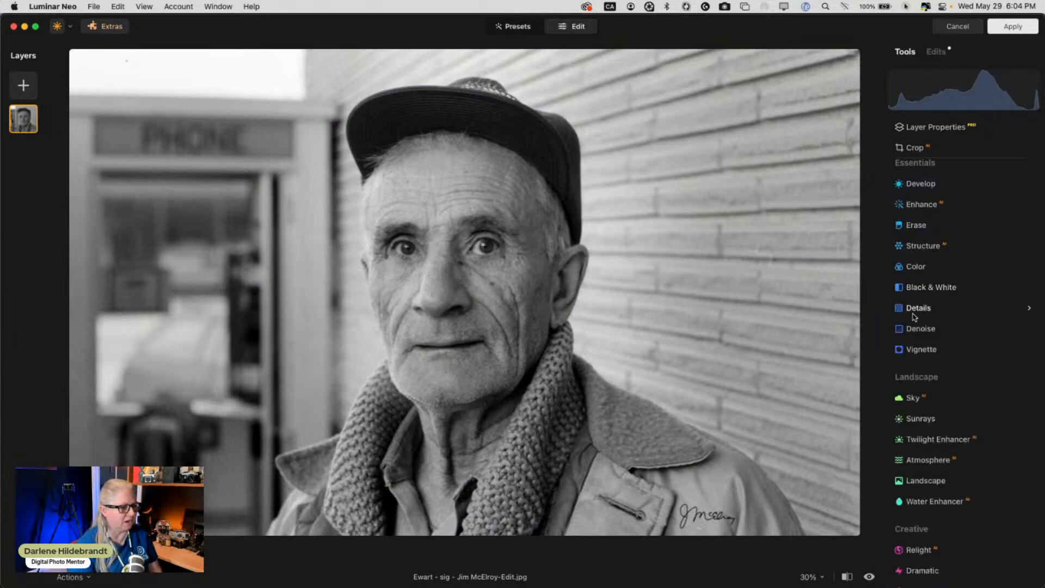
- Set Structure Amount to 74 and mask it to the man's face, scarf, coat and shirt collar with Object Select
click(922, 247)
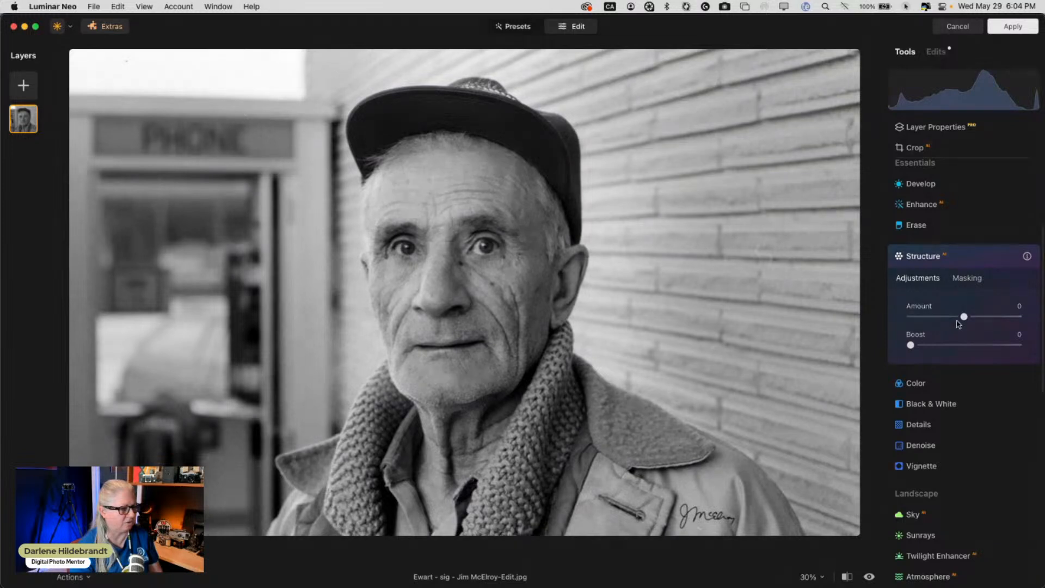
drag(981, 317, 1008, 317)
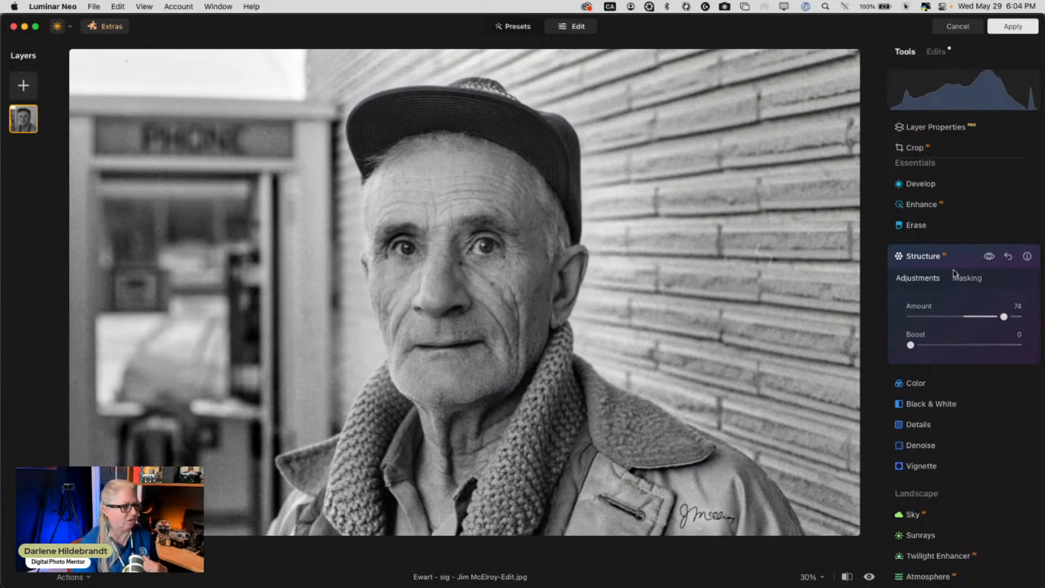
click(965, 279)
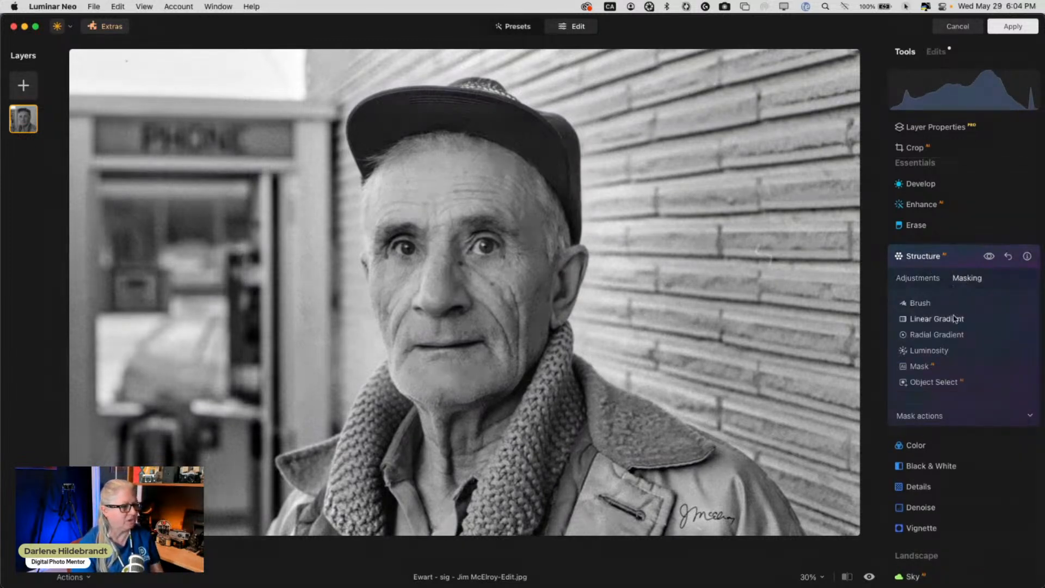
click(931, 382)
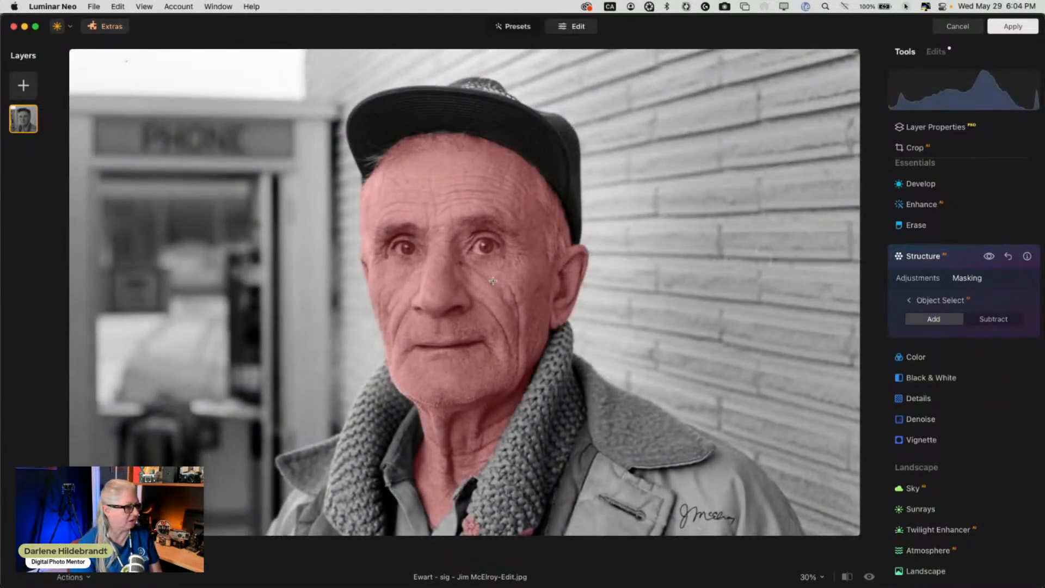
click(516, 349)
click(549, 452)
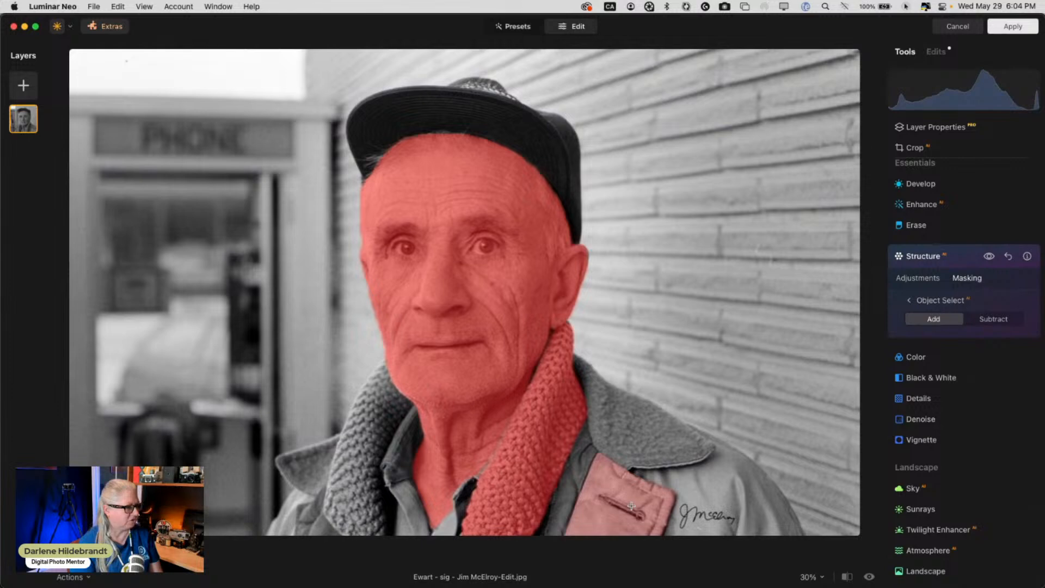
click(567, 503)
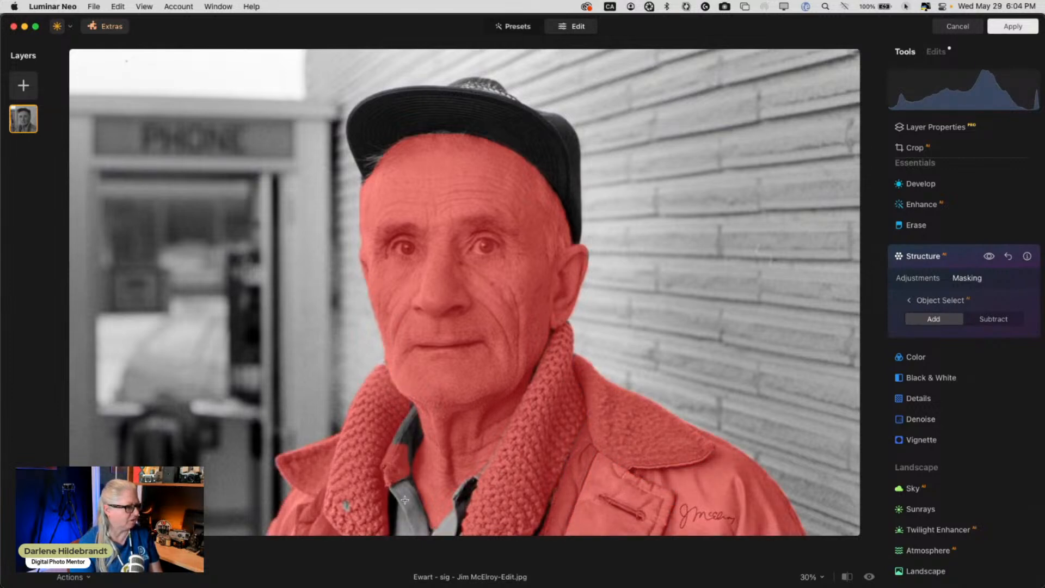
click(408, 438)
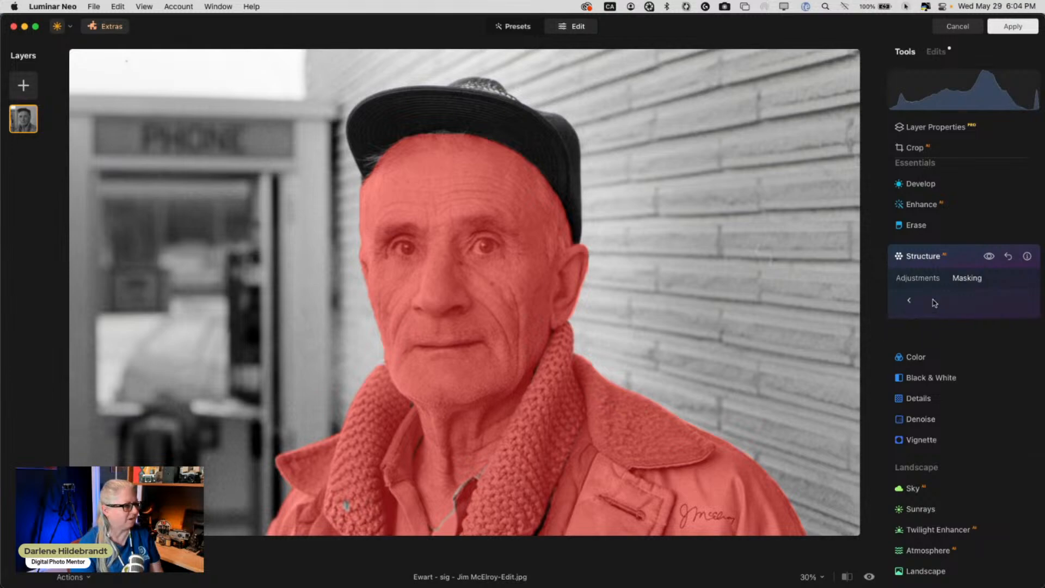
click(934, 302)
click(912, 365)
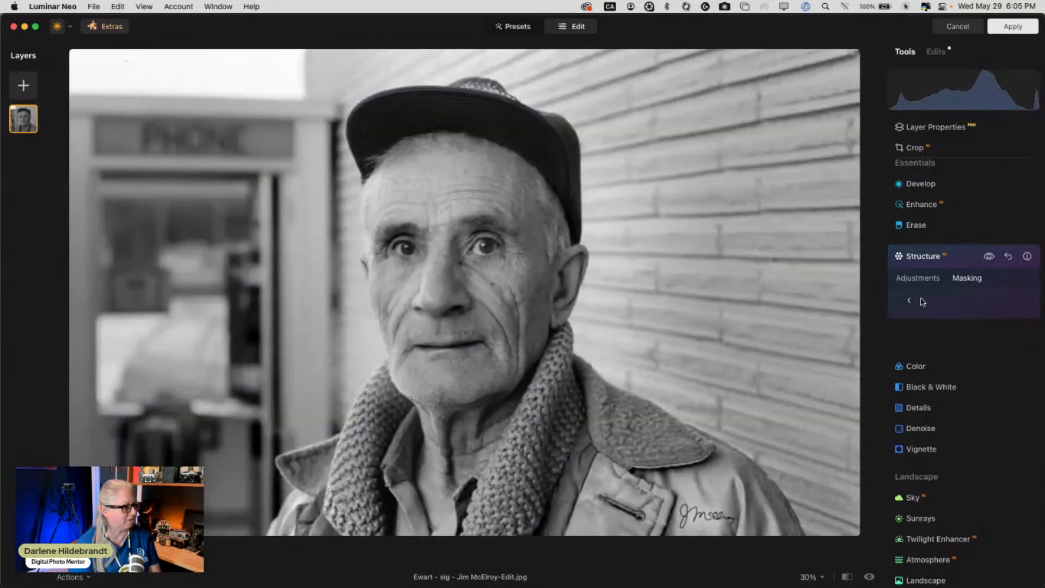
click(922, 303)
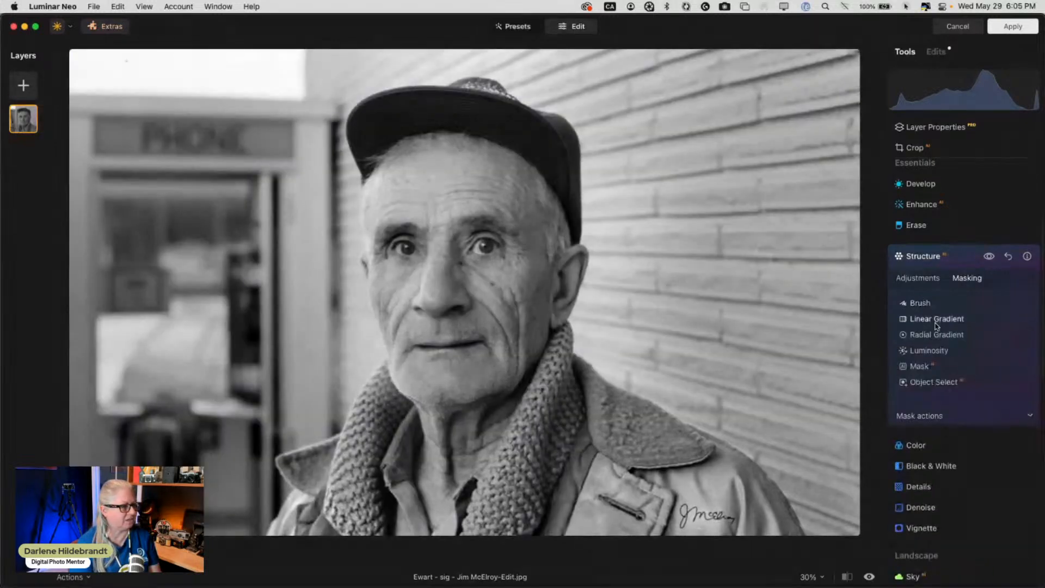
click(933, 383)
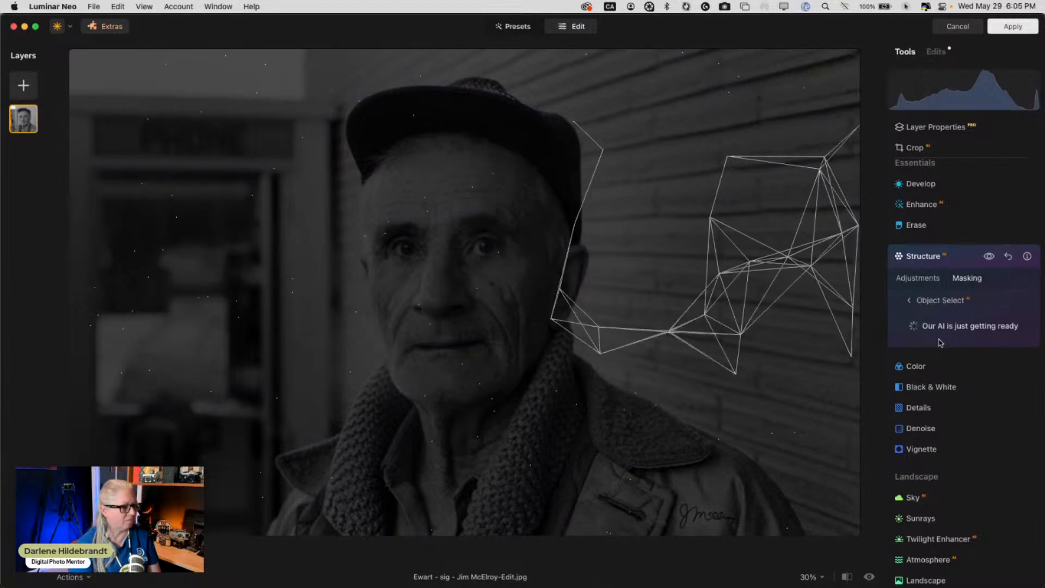
click(929, 301)
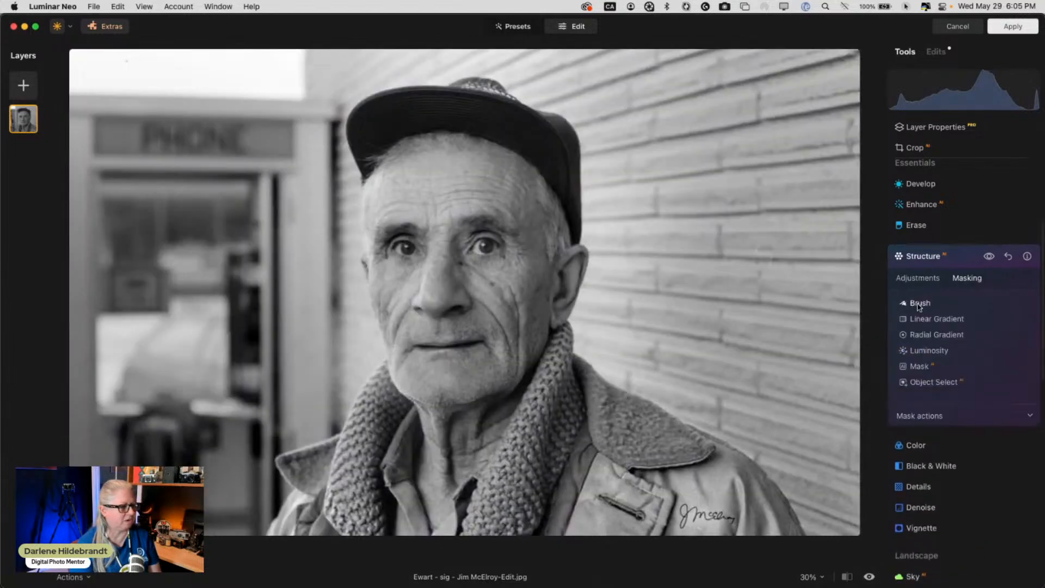
- Add a radial gradient to the Structure mask, narrow it to a tall oval and shift it over the lower face
click(925, 336)
drag(438, 293, 439, 418)
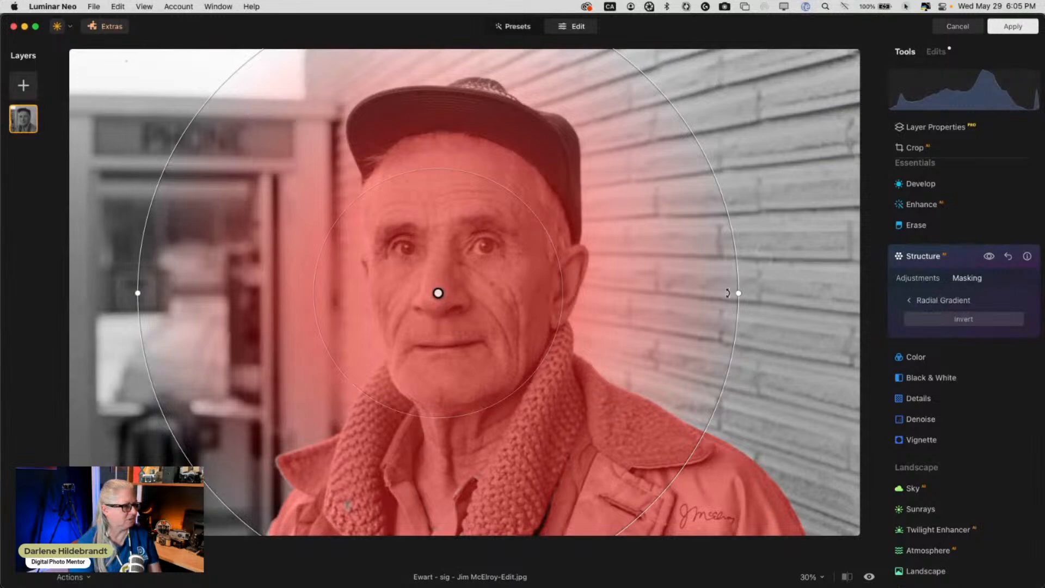
drag(739, 294, 675, 293)
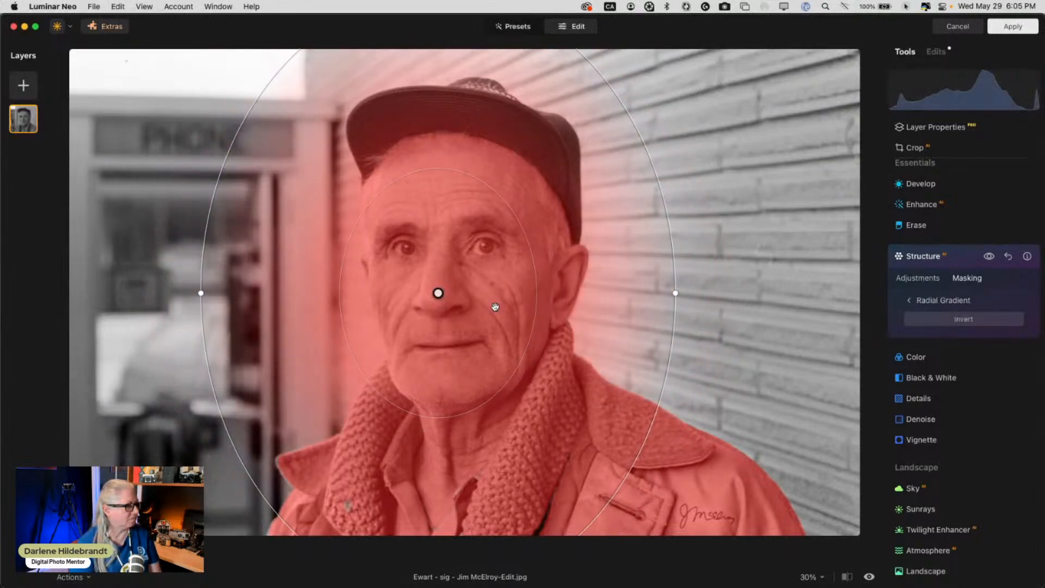
drag(438, 293, 470, 329)
click(921, 302)
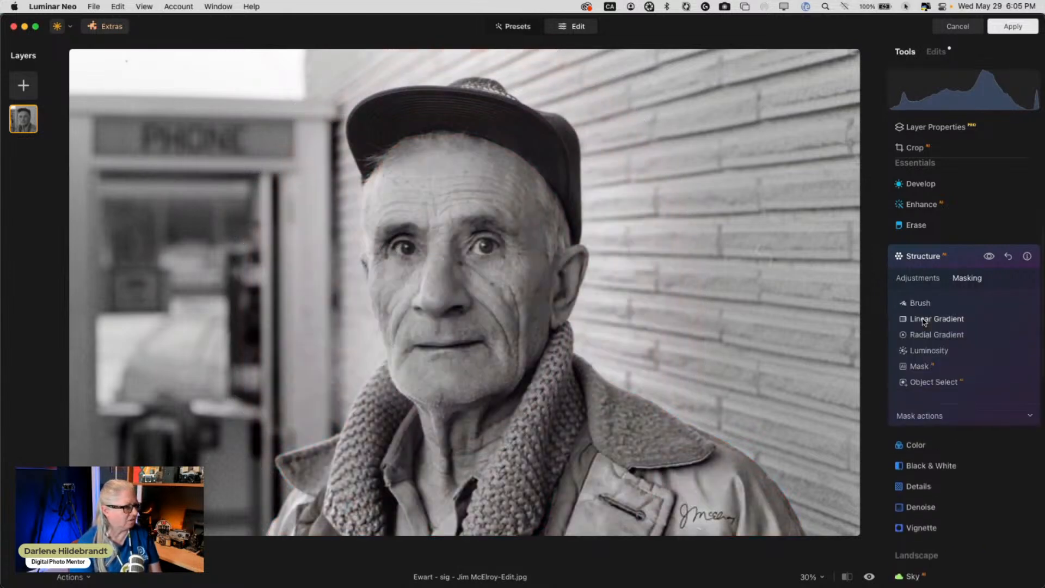
- Compare the portrait with and without the masked Structure effect
click(989, 258)
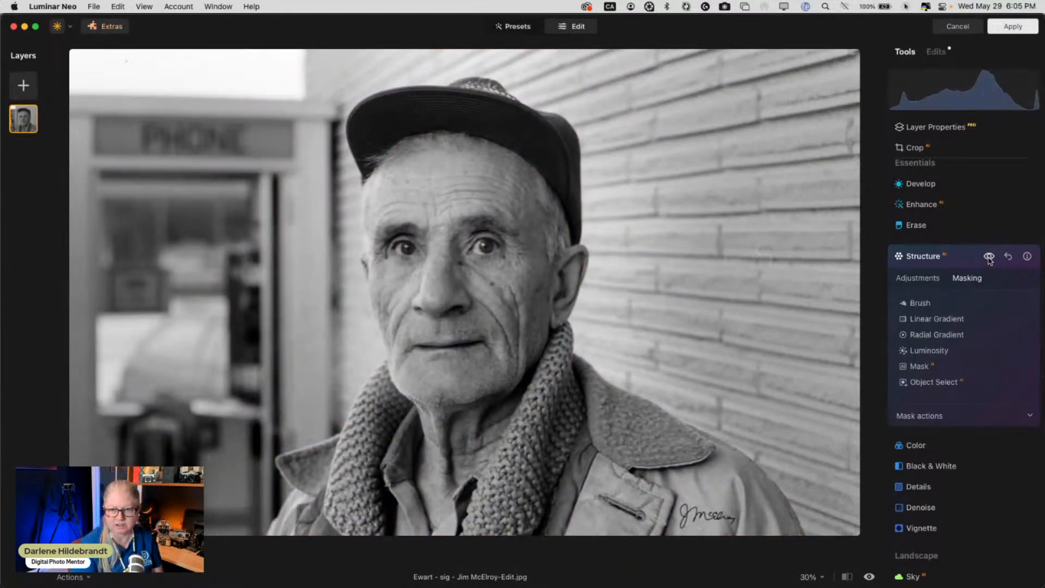
click(989, 259)
click(988, 259)
click(989, 259)
click(989, 258)
click(989, 258)
click(989, 258)
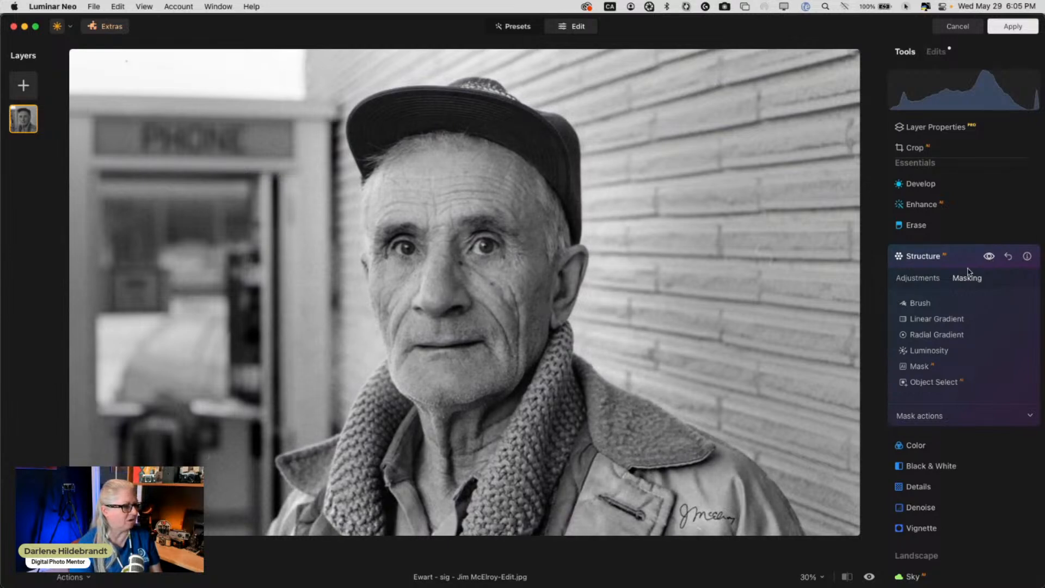
- Refine the Structure mask with a size 172, strength 56 brush, erasing the wall and phone booth and painting over the scarf and coat
click(920, 304)
click(990, 320)
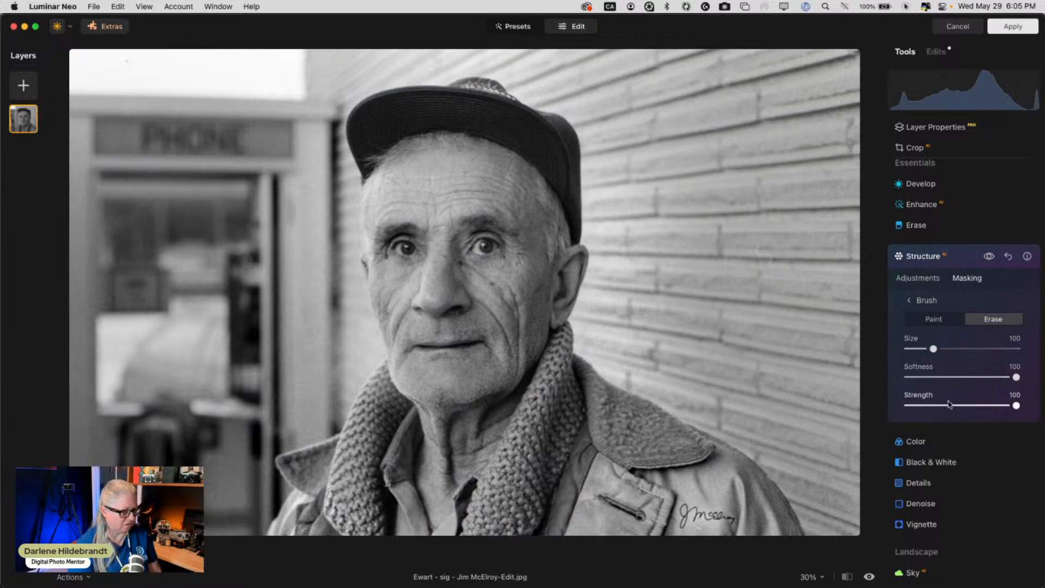
key(])
key(])
key(])
mouse_move(725, 396)
mouse_down()
mouse_move(625, 328)
mouse_move(631, 178)
mouse_move(608, 336)
mouse_move(618, 128)
mouse_up()
mouse_move(262, 344)
mouse_down()
mouse_move(290, 368)
mouse_move(327, 321)
mouse_move(330, 345)
mouse_move(309, 300)
mouse_move(295, 211)
mouse_move(305, 186)
mouse_move(300, 320)
mouse_move(294, 370)
mouse_up()
click(933, 319)
mouse_move(468, 502)
mouse_down()
mouse_move(396, 505)
mouse_move(331, 527)
mouse_move(365, 485)
mouse_move(336, 517)
mouse_move(634, 503)
mouse_move(483, 473)
mouse_move(513, 303)
mouse_move(530, 275)
mouse_move(517, 192)
mouse_move(399, 148)
mouse_move(413, 154)
mouse_move(414, 208)
mouse_move(475, 426)
mouse_move(390, 528)
mouse_move(450, 520)
mouse_move(353, 517)
mouse_up()
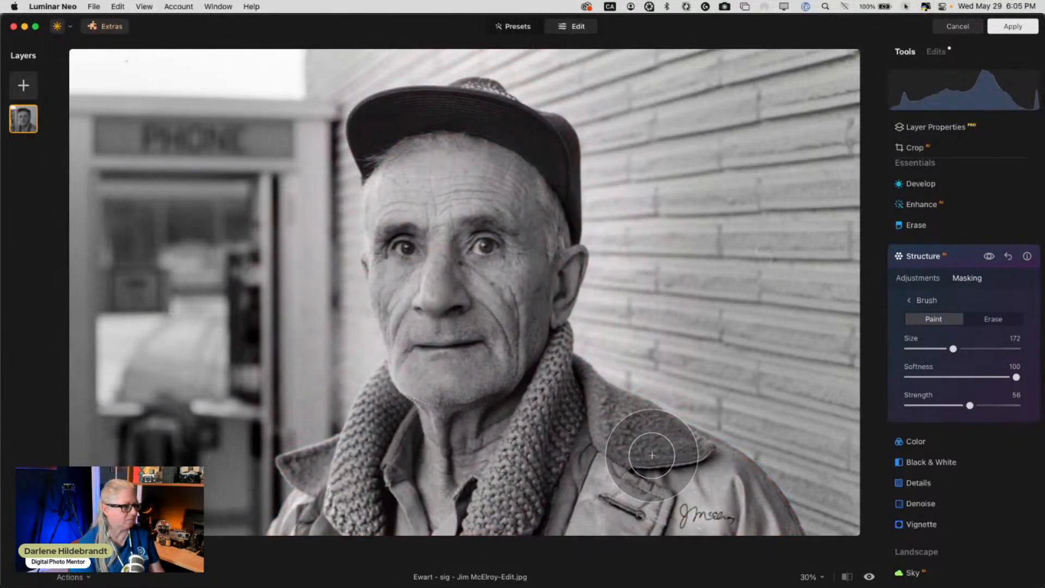
click(936, 281)
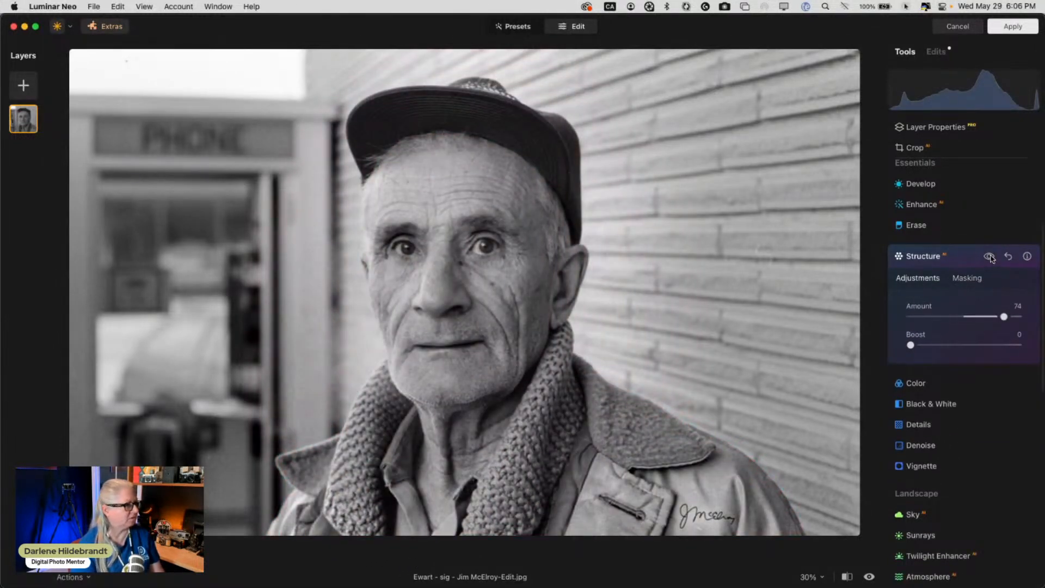
- Toggle the Structure effect to review it, close the tool and compare the whole edit with the original photo
click(989, 257)
click(989, 256)
click(990, 257)
click(989, 256)
click(951, 262)
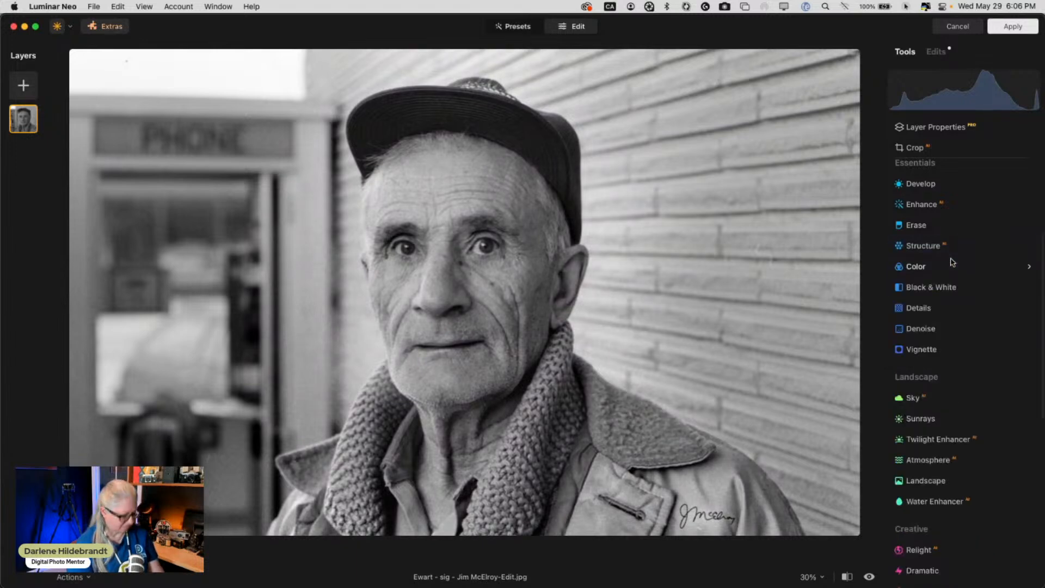
key(backslash)
key(backslash)
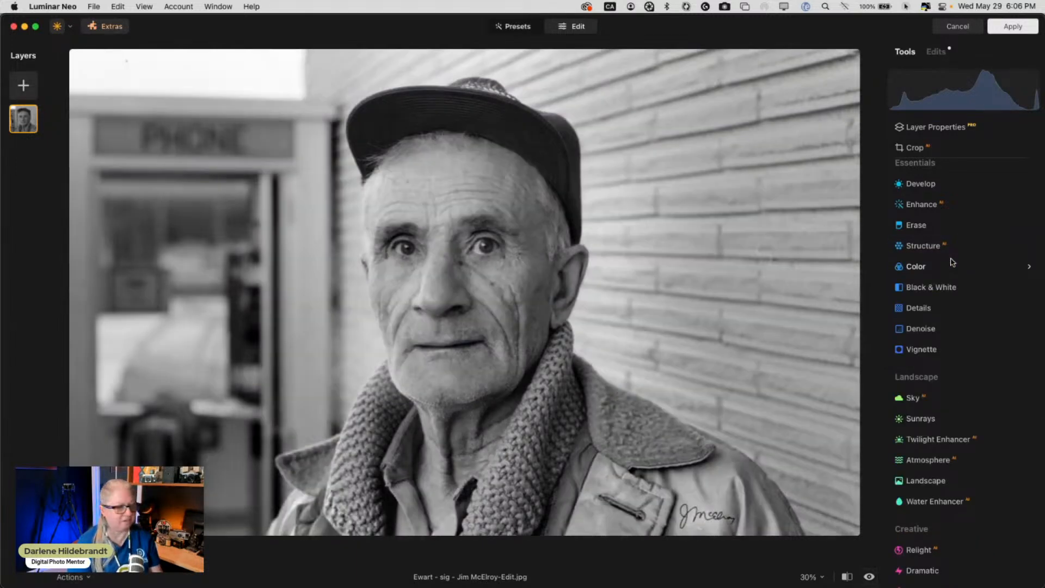
- Add a vignette with Amount -65, Size 29, Roundness 88 and Feather -100
click(931, 353)
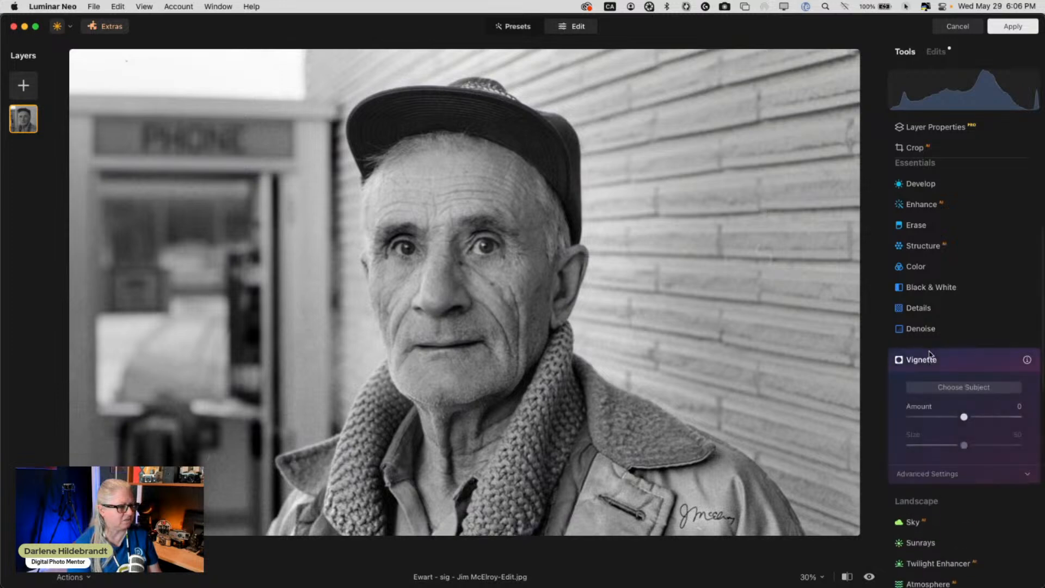
drag(956, 385, 930, 382)
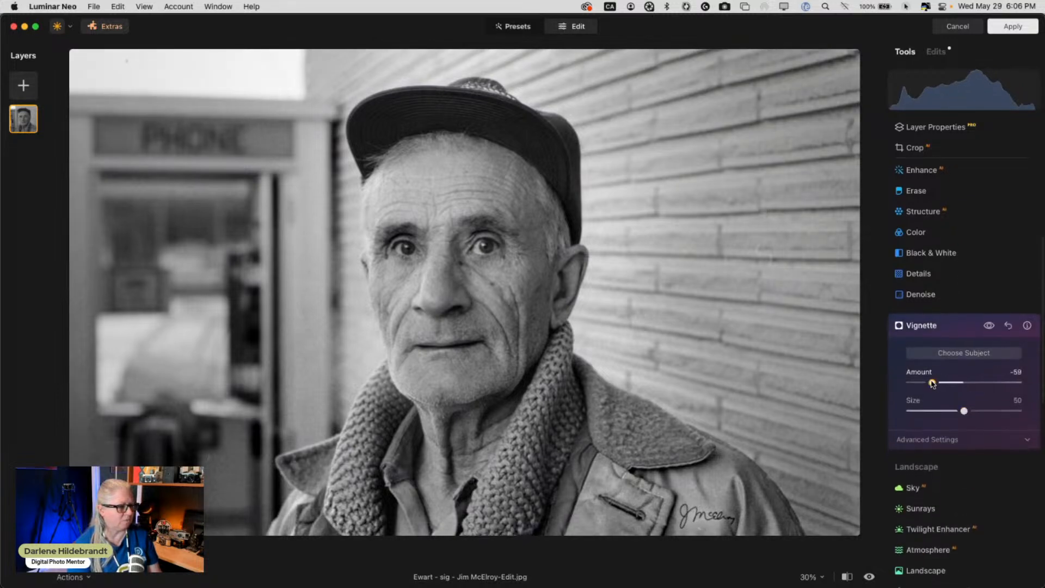
click(938, 440)
drag(957, 500, 839, 499)
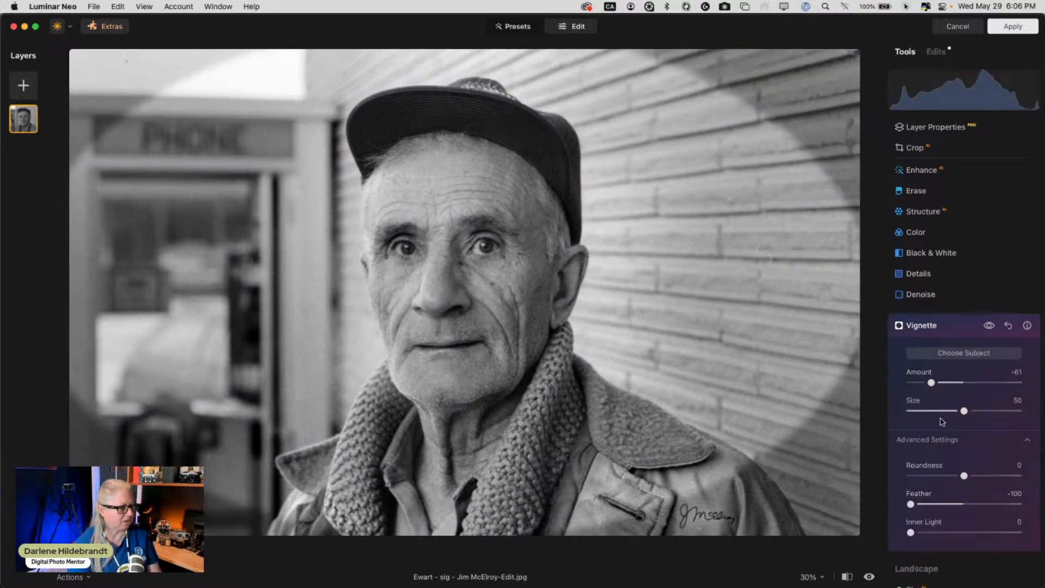
drag(962, 410, 942, 411)
drag(980, 477, 1015, 475)
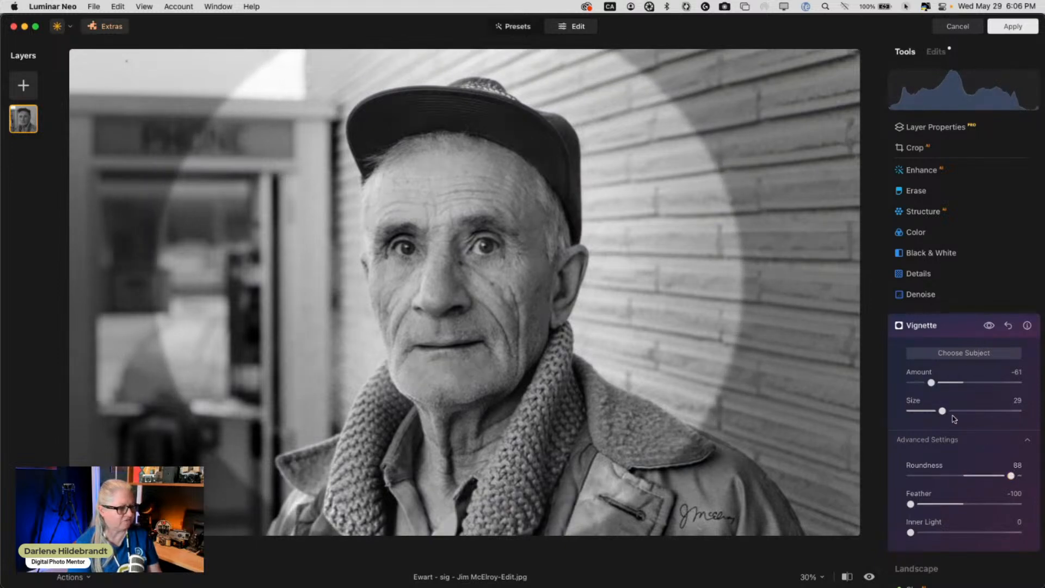
drag(933, 382, 929, 383)
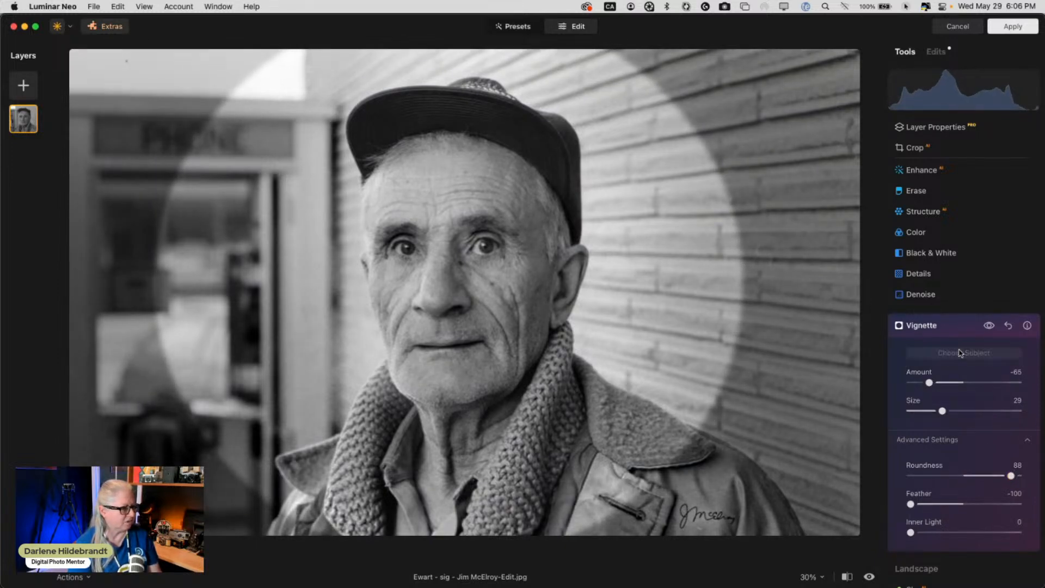
- Choose the vignette's subject point on the man's face, just above and beside the mouth
click(456, 295)
click(474, 325)
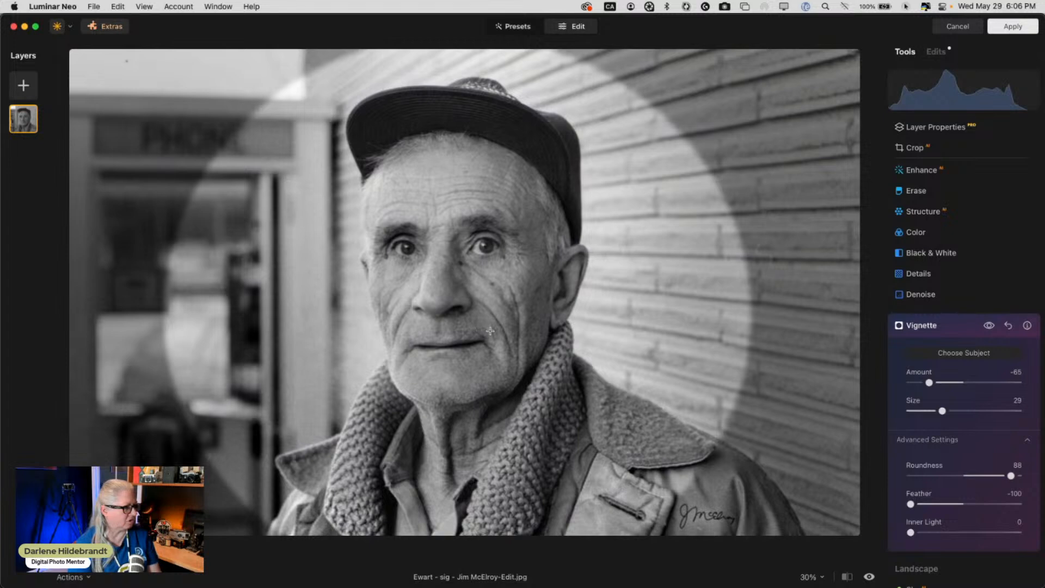
click(490, 331)
click(477, 316)
click(481, 319)
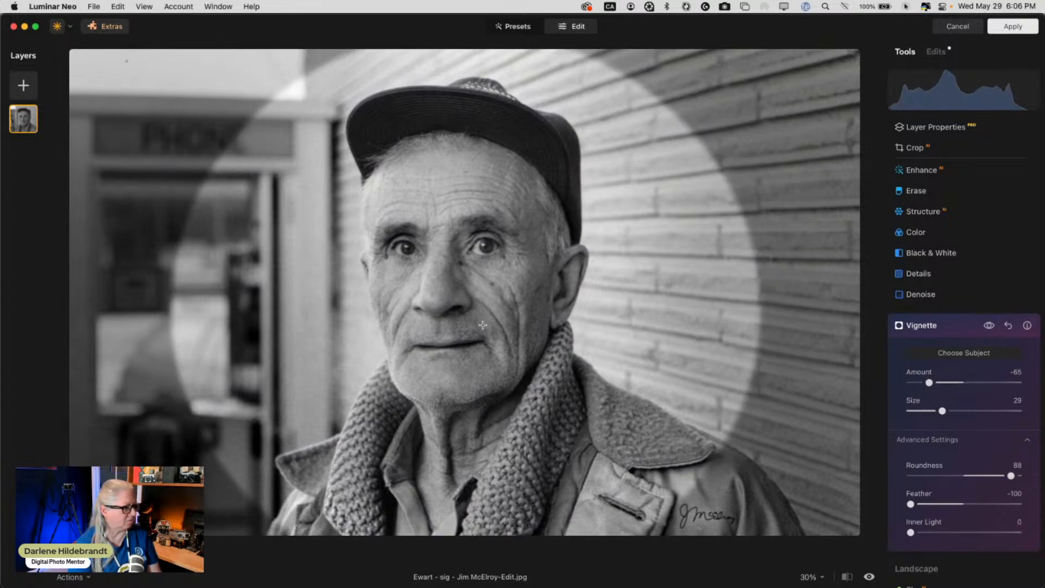
click(483, 325)
- Soften the vignette with Feather 85, weaken its Amount slightly and close the Vignette tool
click(988, 503)
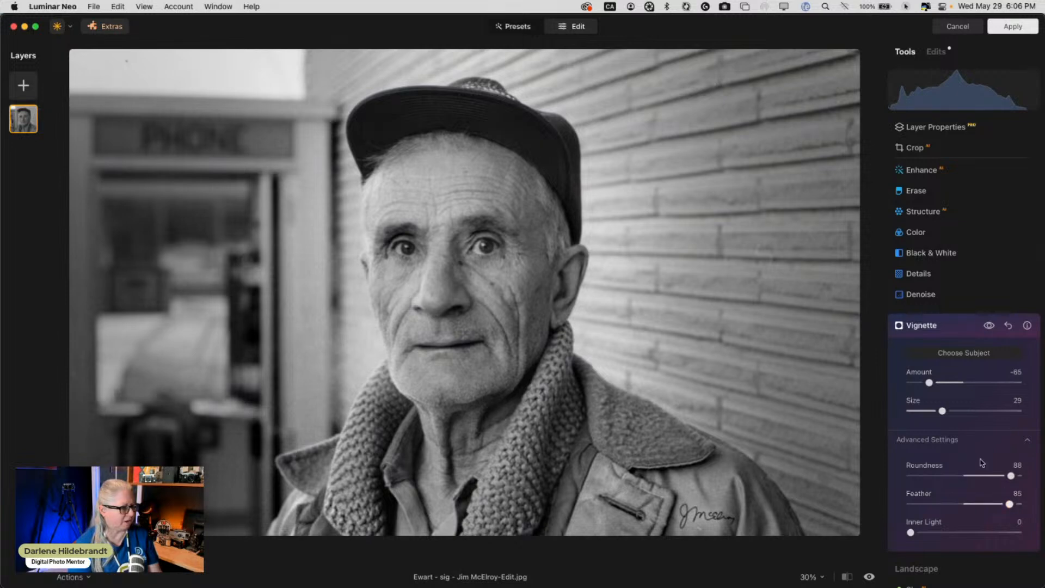
drag(929, 382, 934, 382)
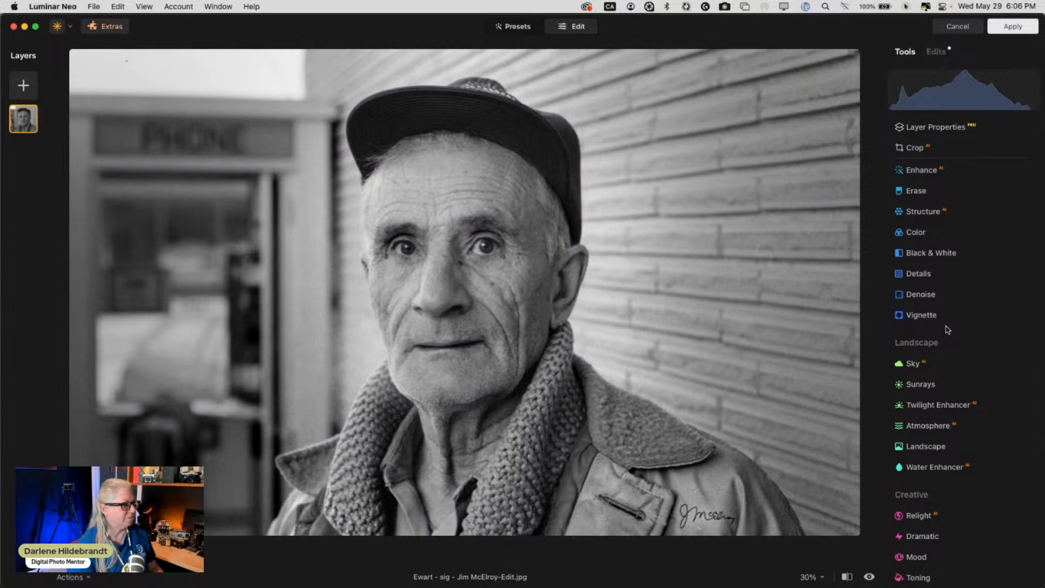
scroll(921, 242, up, 3)
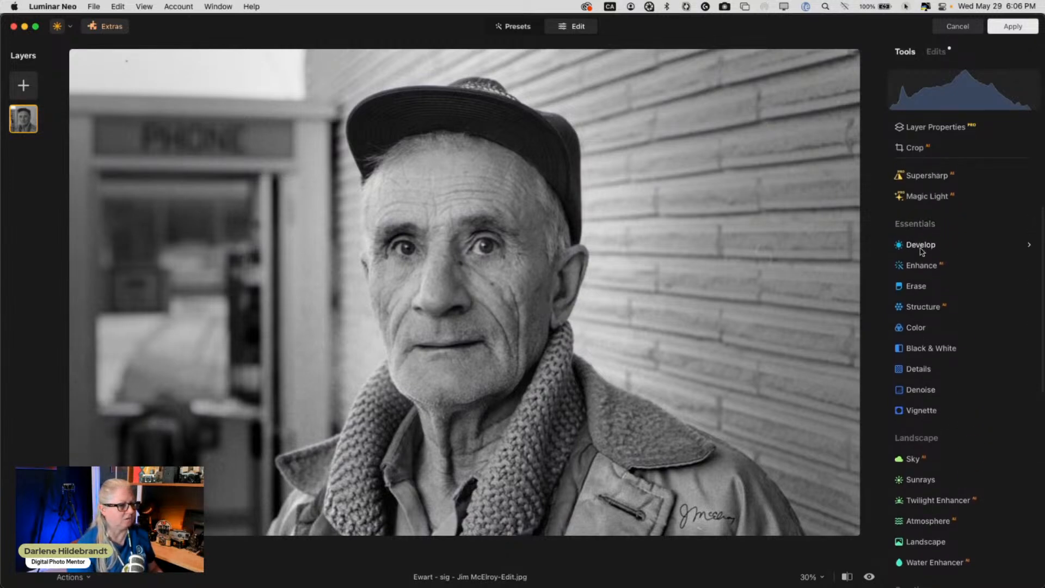
- Add Supercontrast with Highlights Contrast 7, Midtones Contrast 75 and Shadows Contrast 17
scroll(922, 247, down, 5)
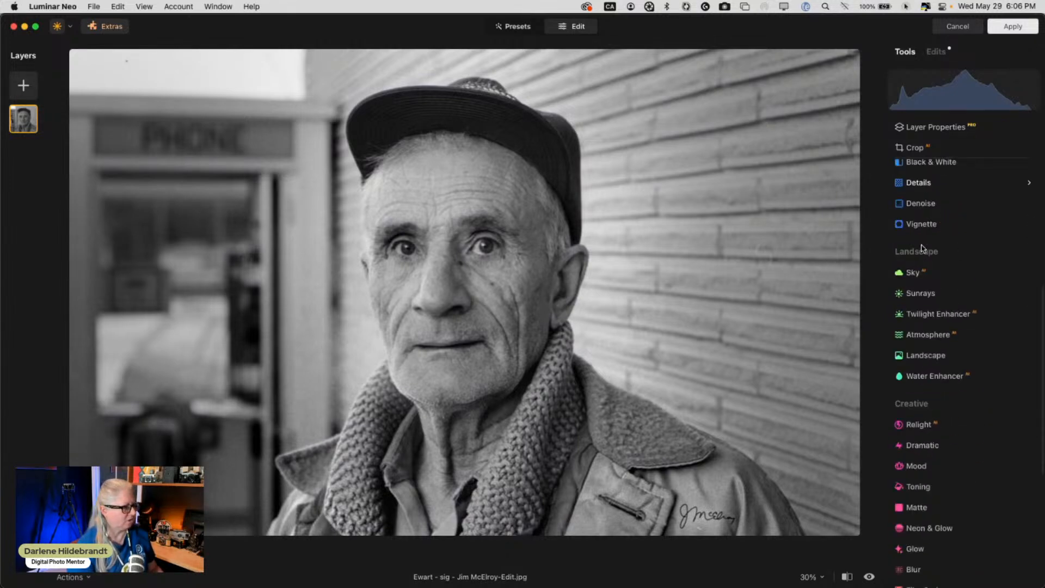
scroll(909, 359, up, 10)
scroll(909, 359, down, 10)
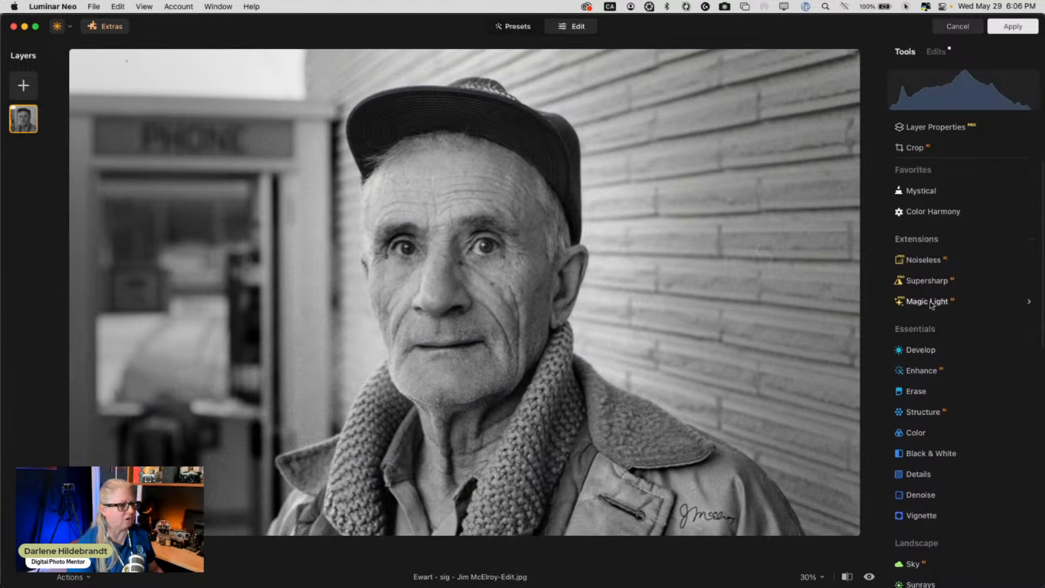
click(922, 530)
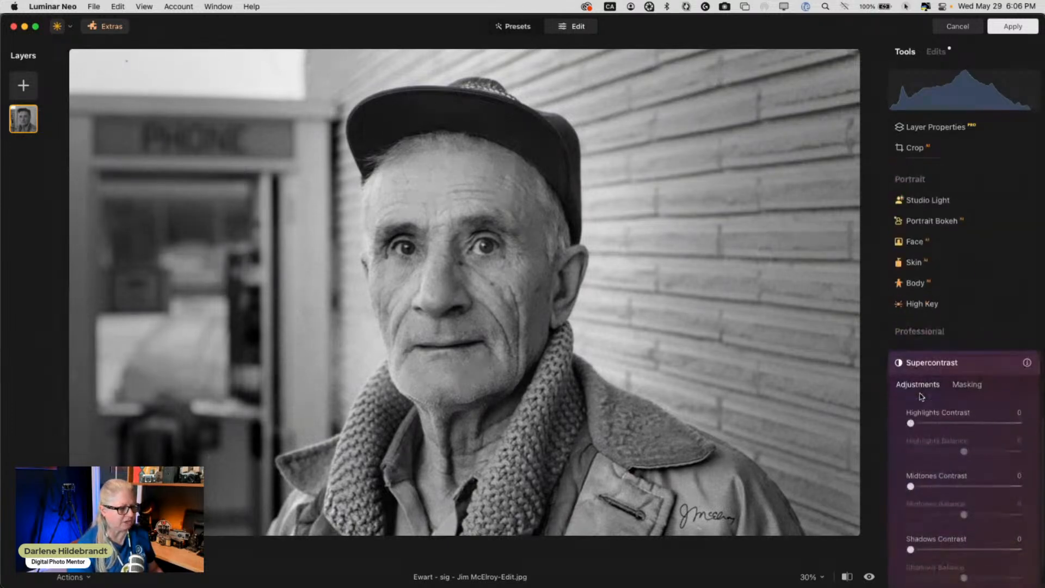
drag(910, 421, 1002, 422)
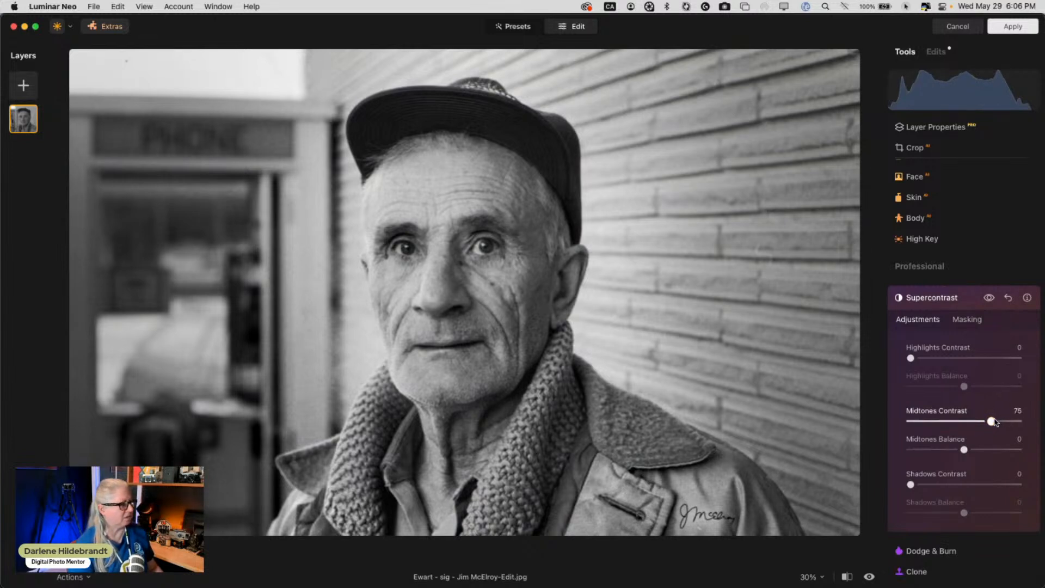
drag(911, 359, 918, 358)
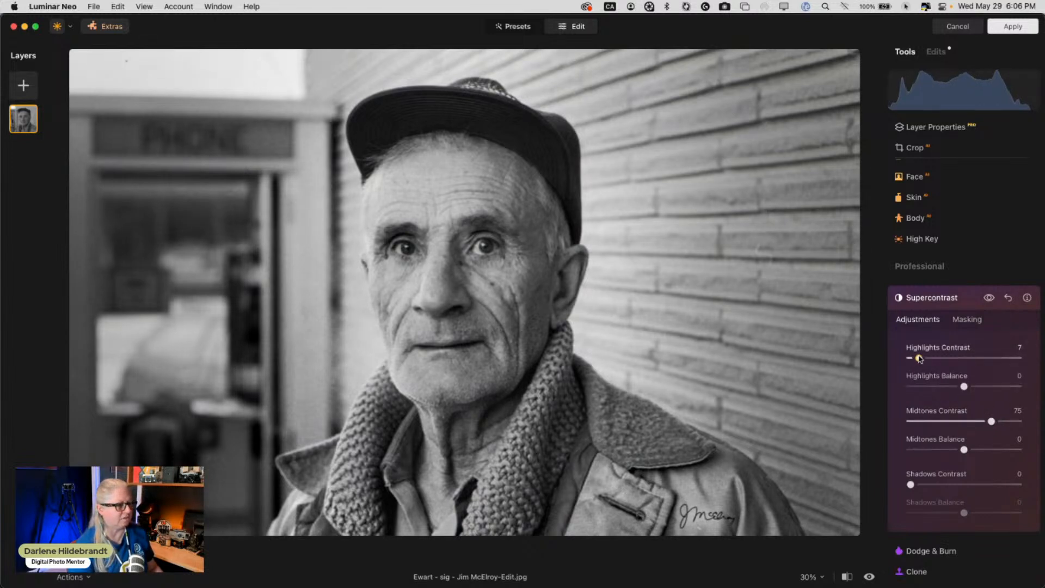
drag(911, 484, 928, 485)
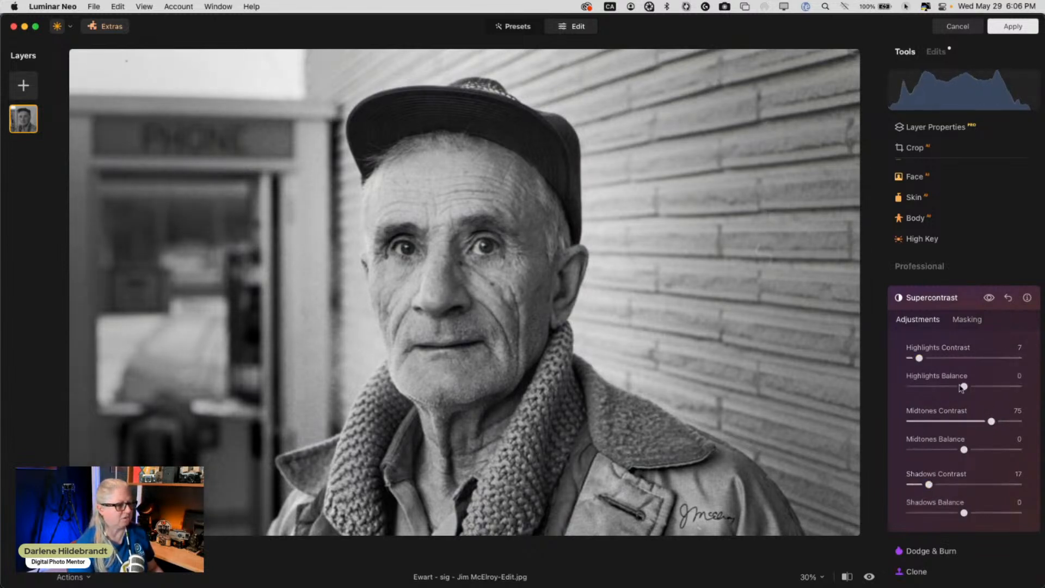
- Limit the Supercontrast effect to the man with the AI Human mask, expand the mask actions and close the tool
click(973, 322)
click(919, 472)
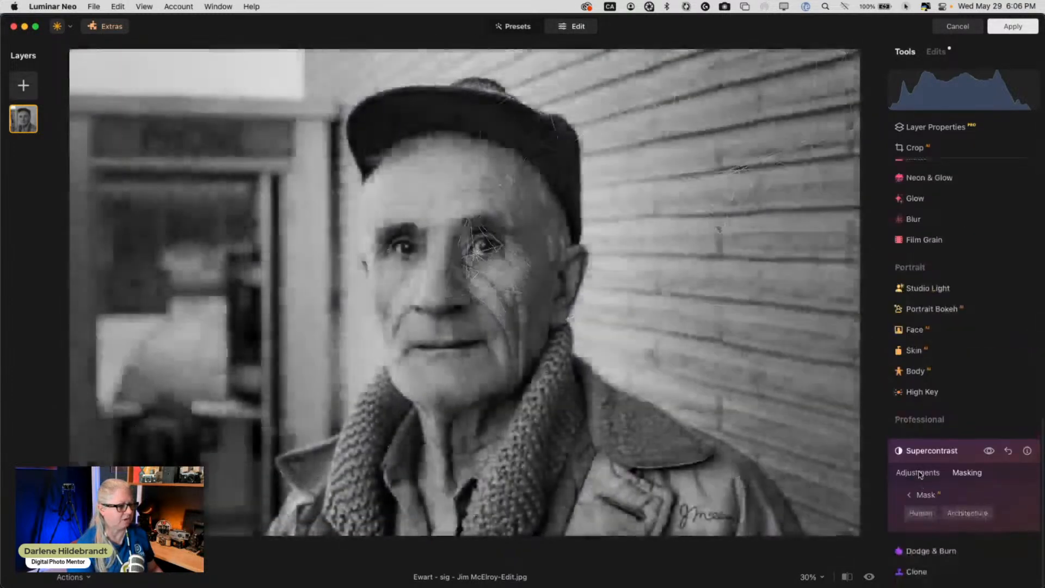
click(922, 514)
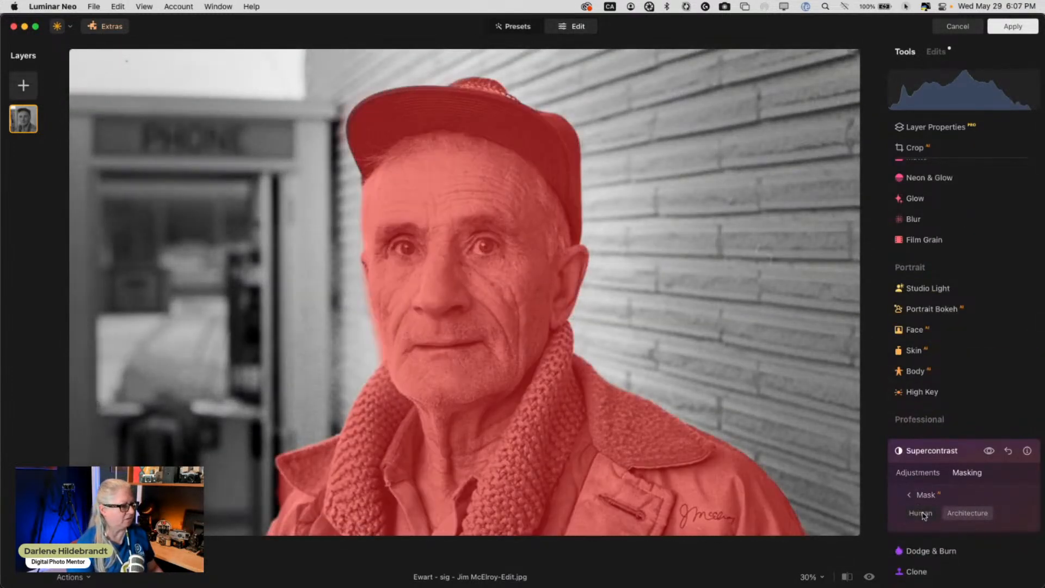
click(919, 496)
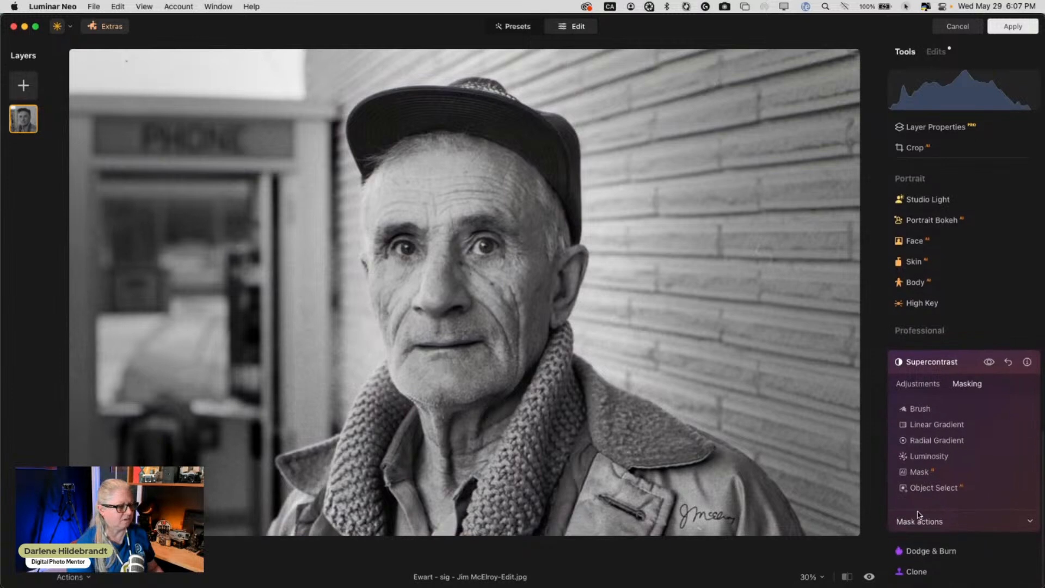
click(919, 522)
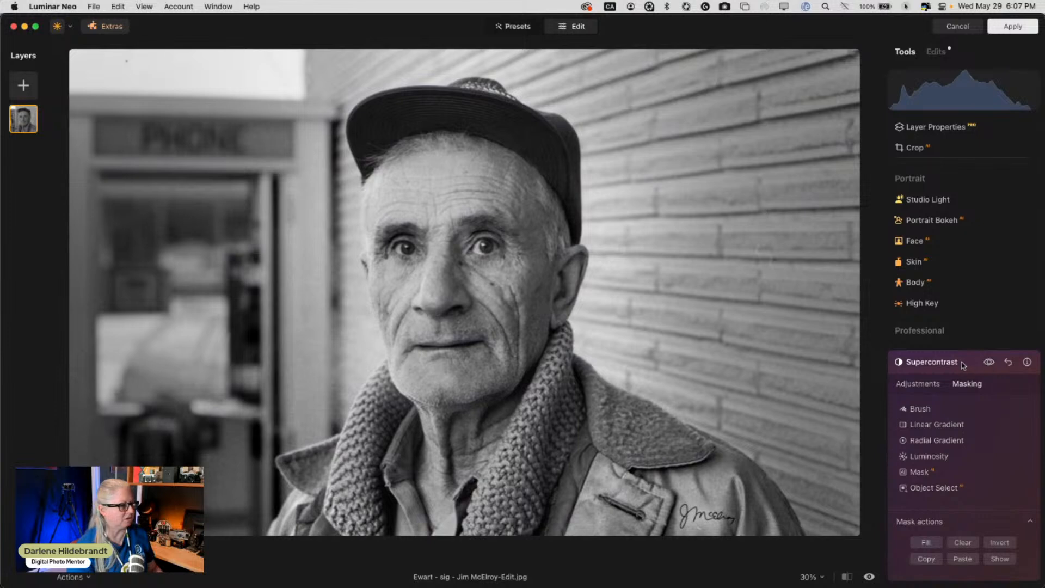
click(962, 365)
- Shape a gentle S-curve in Develop, lowering the shadows and slightly lifting the upper midtones
scroll(963, 366, up, 5)
scroll(958, 349, up, 10)
scroll(930, 272, down, 4)
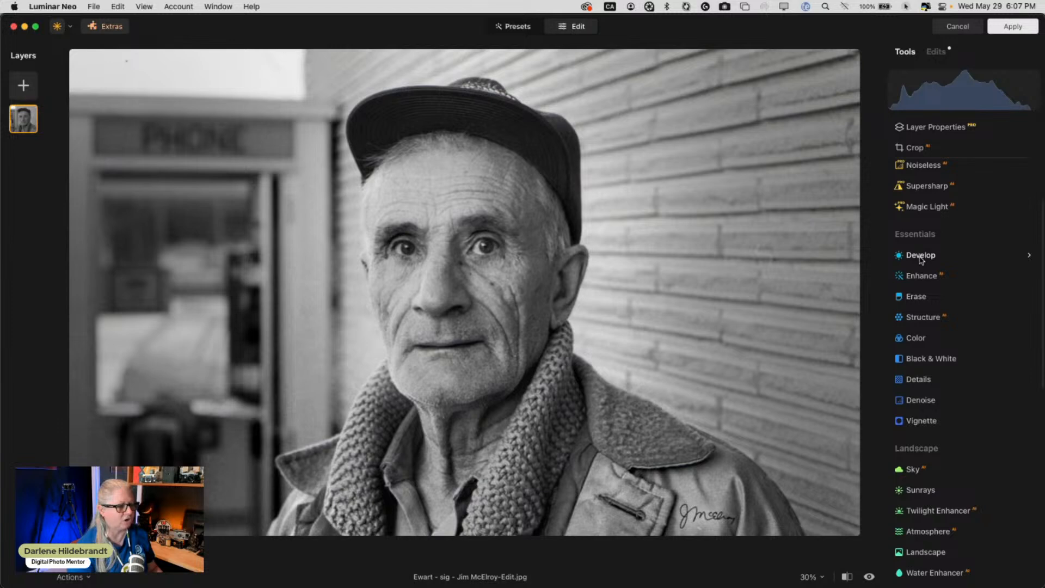
click(920, 256)
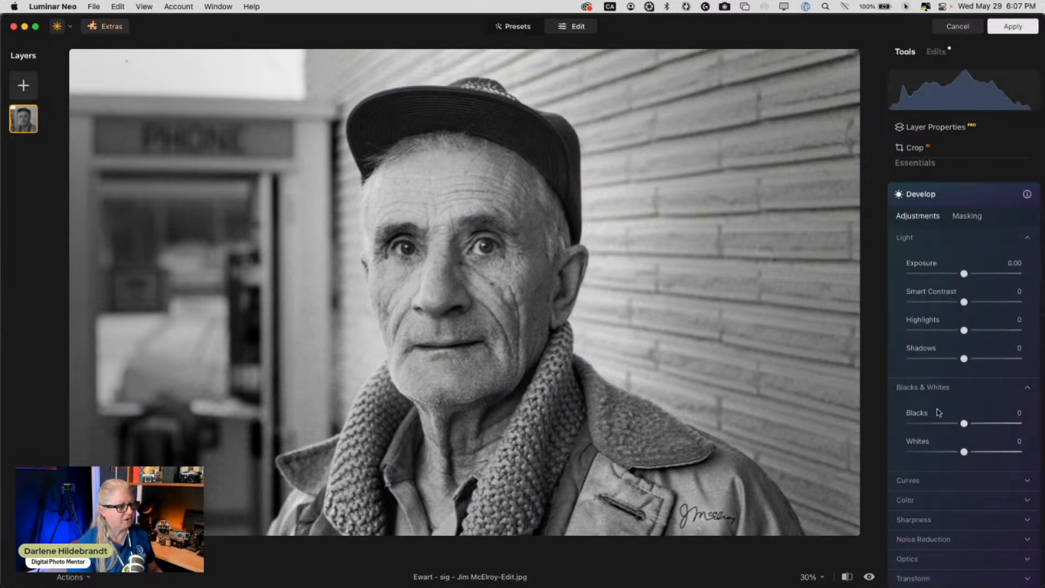
click(920, 388)
scroll(914, 376, down, 1)
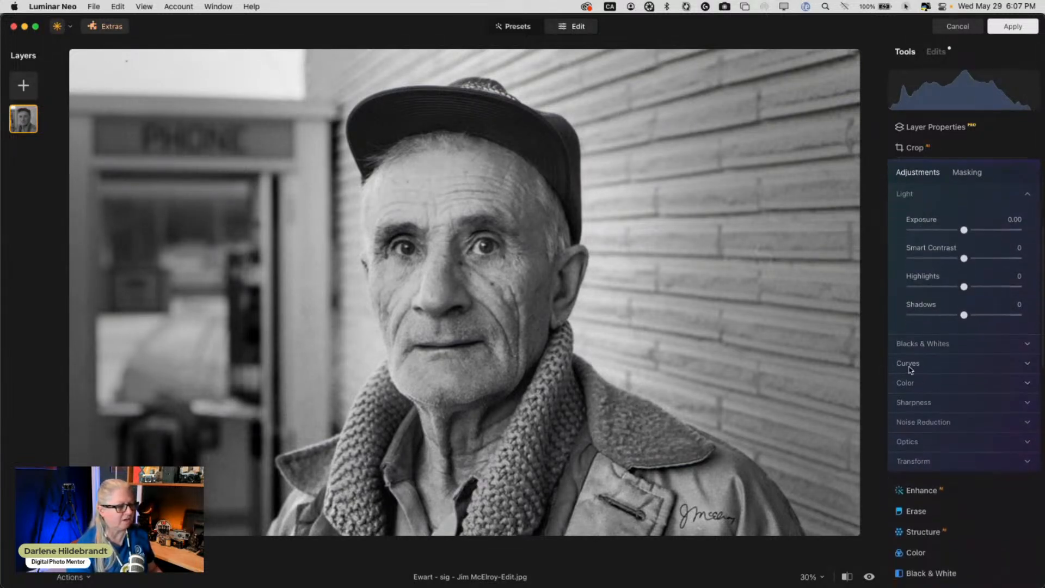
click(911, 361)
drag(979, 381, 976, 382)
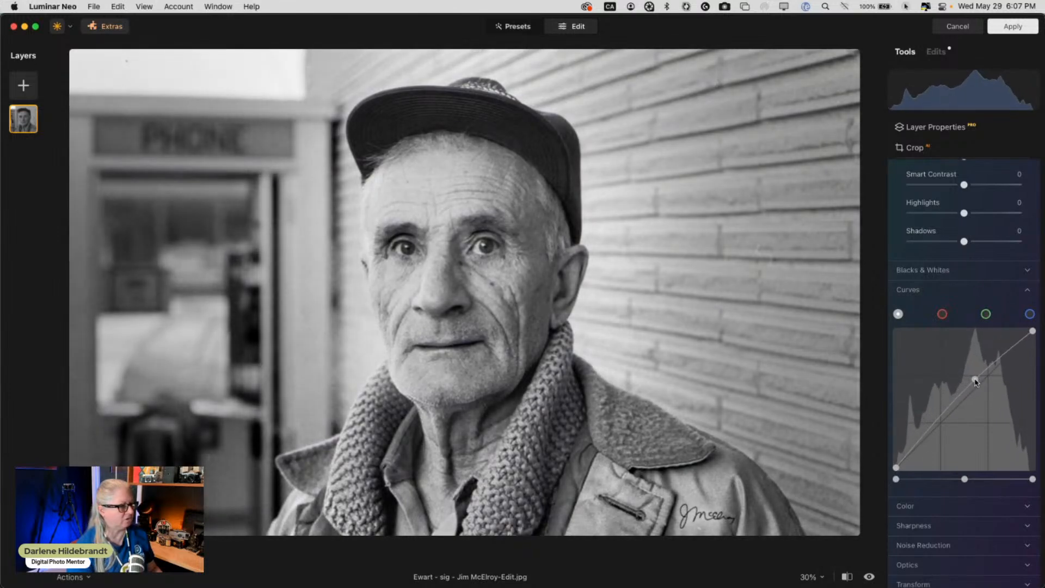
drag(937, 423, 934, 436)
drag(976, 380, 976, 384)
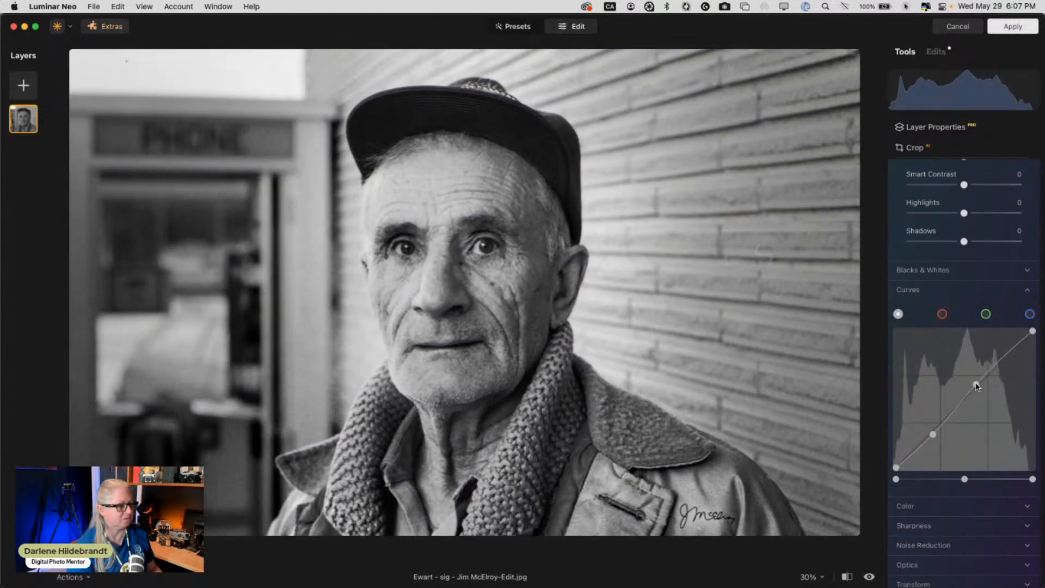
drag(933, 437, 932, 439)
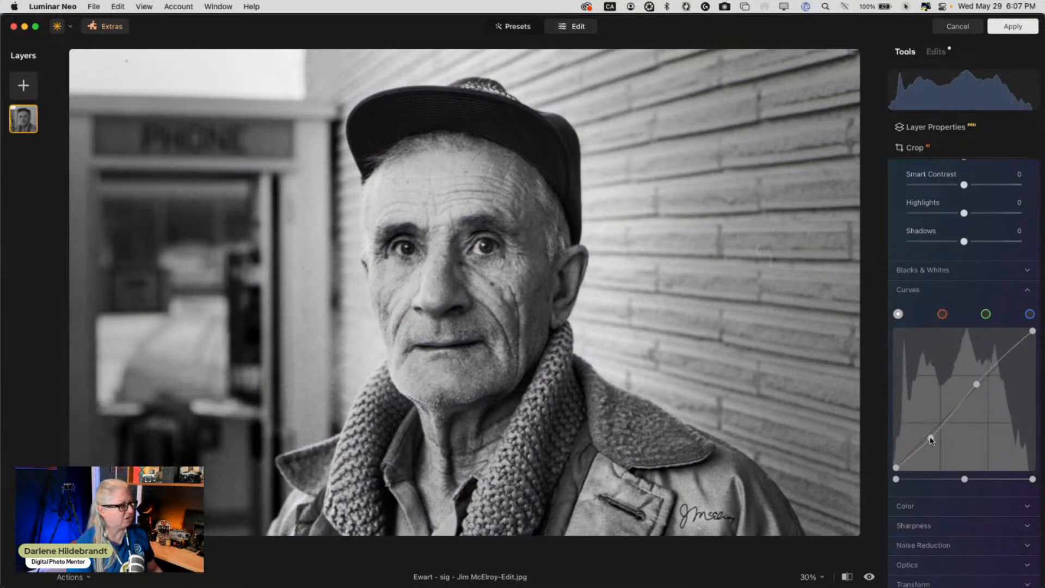
- Paste the copied mask onto the Develop curve adjustment and close the tool
scroll(952, 302, up, 5)
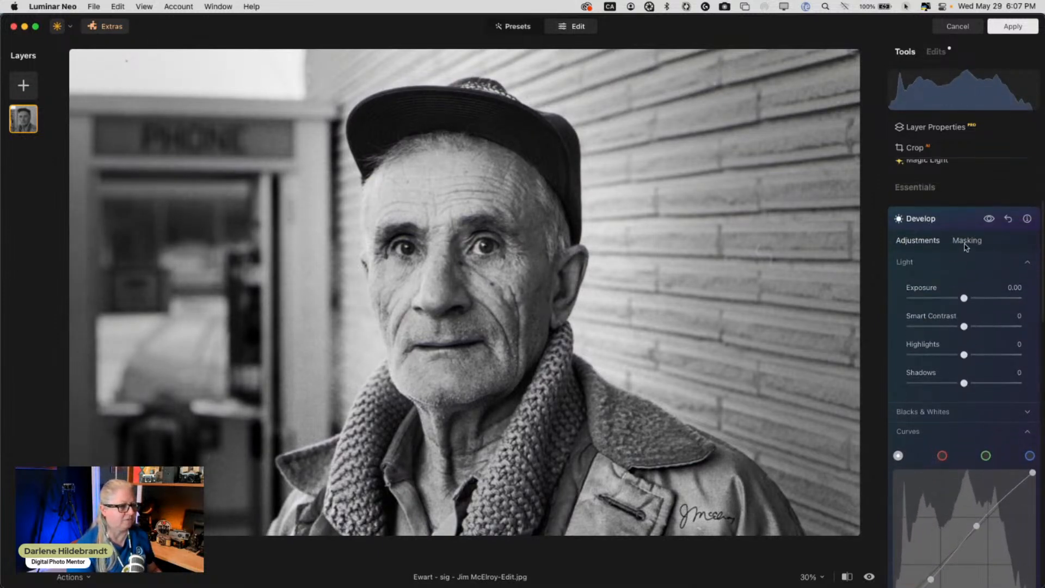
click(965, 241)
click(944, 378)
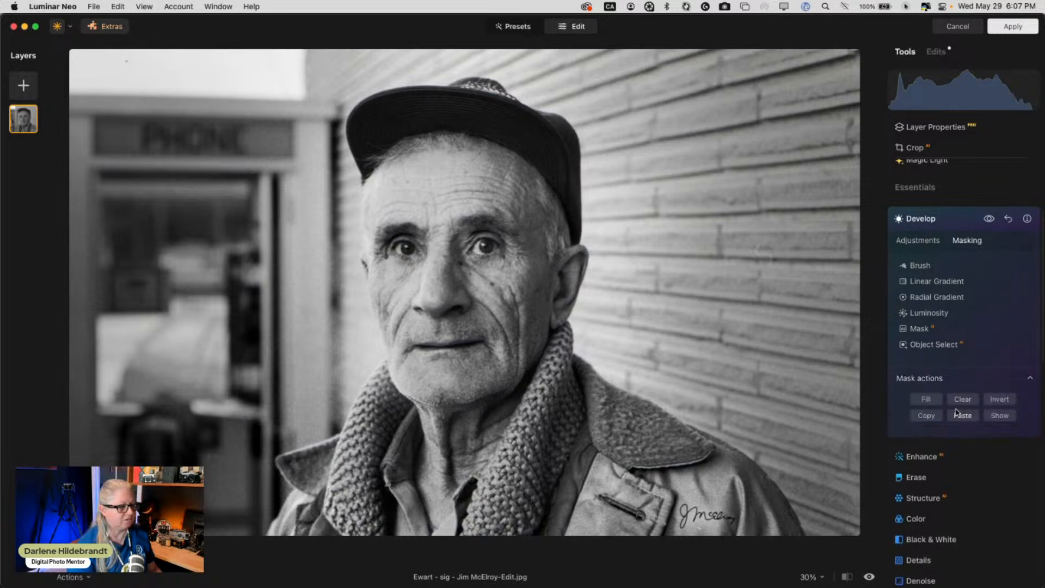
click(961, 416)
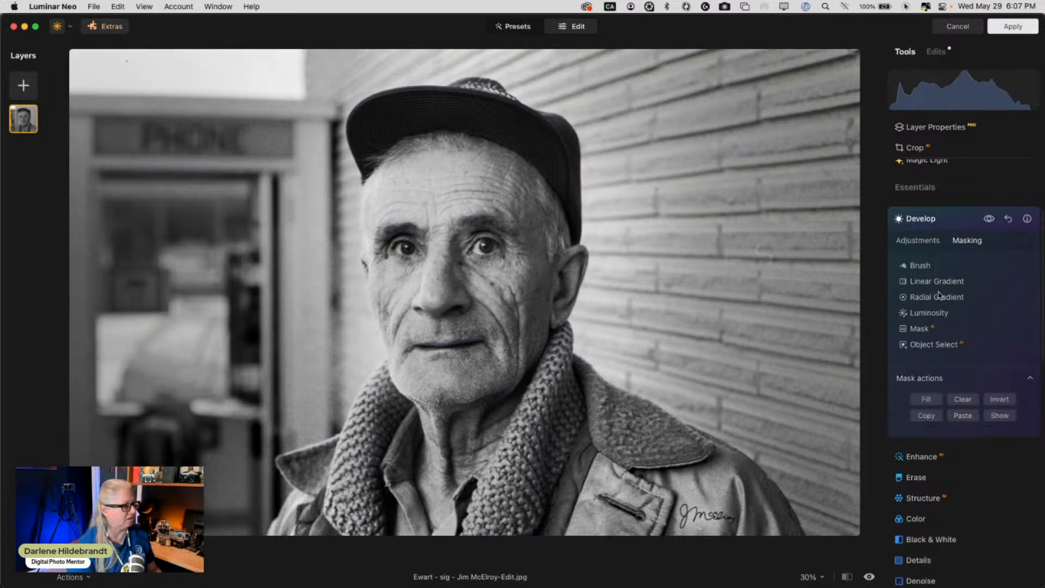
click(948, 220)
- Compare the whole edit with the original photo and apply the finished edit
key(backslash)
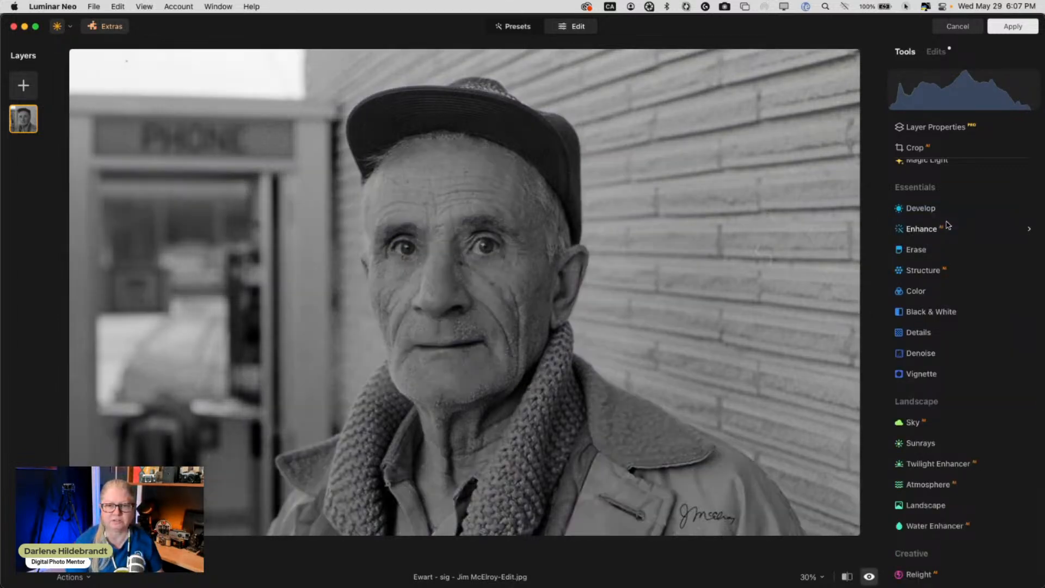
key(backslash)
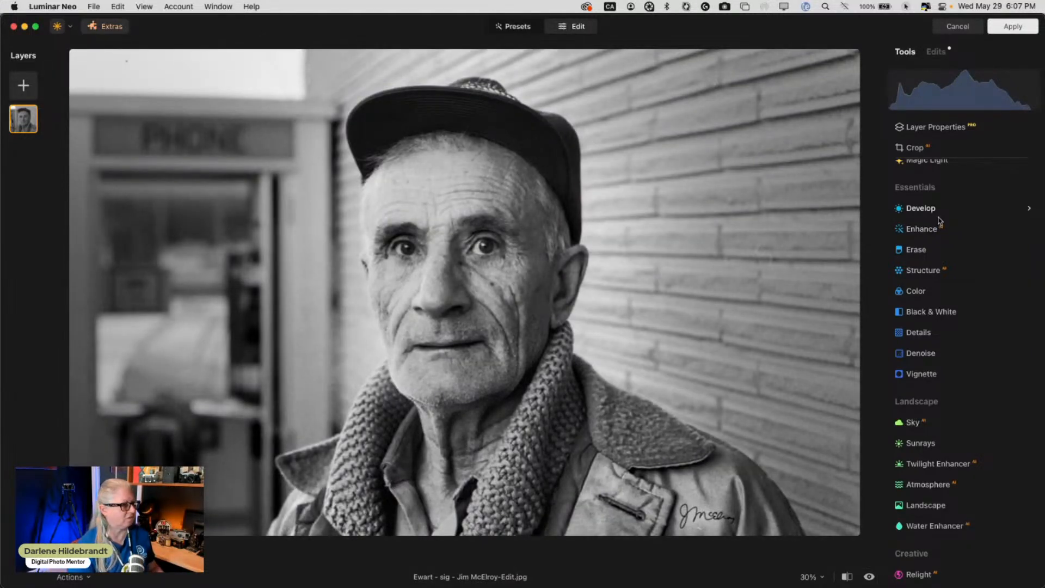
click(1013, 27)
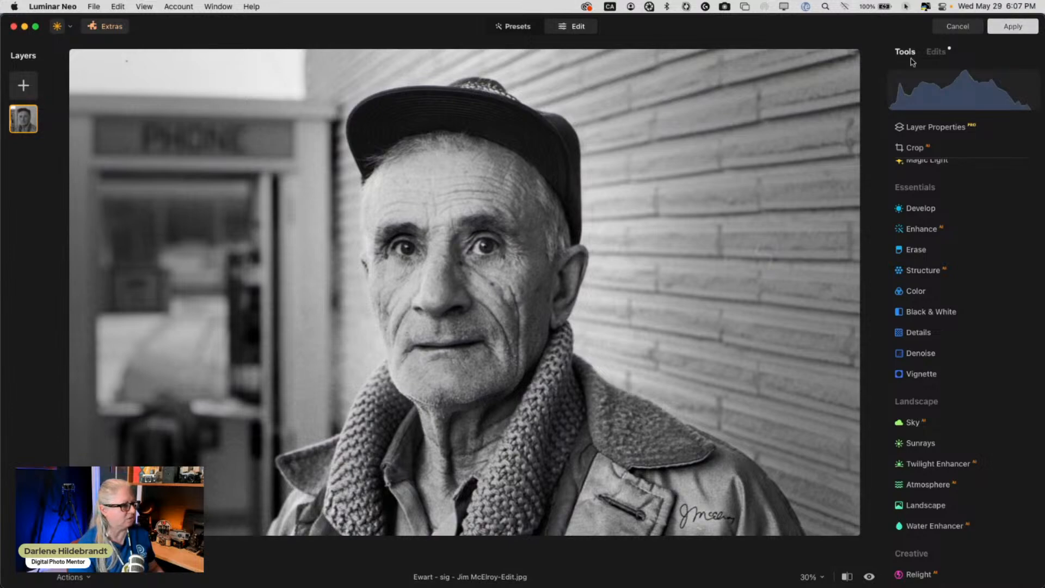
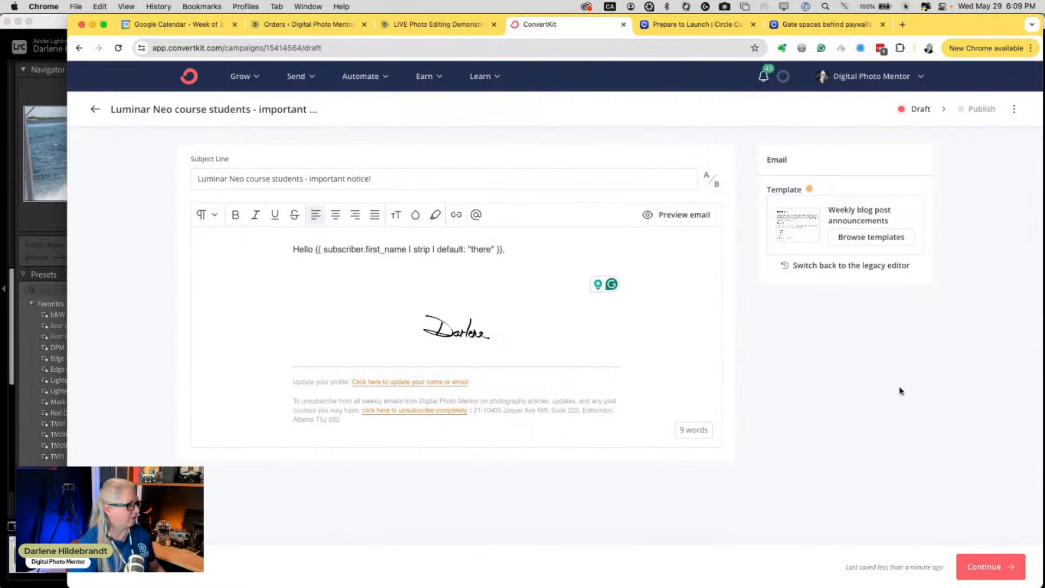
- Switch to Lightroom Classic and assign the Camera Standard profile to the boat portrait of the smiling man
key(super+Tab)
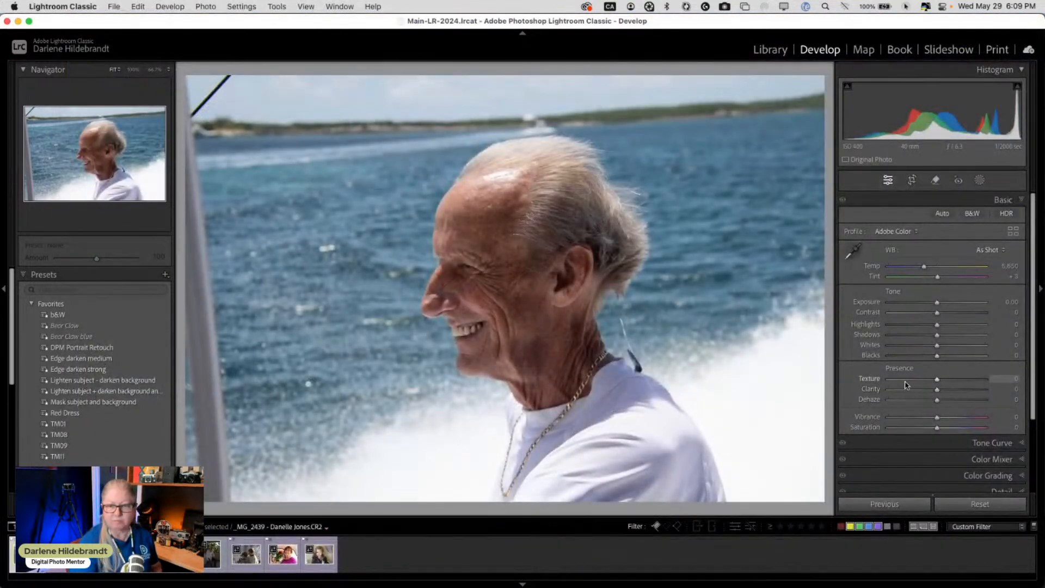
click(1013, 232)
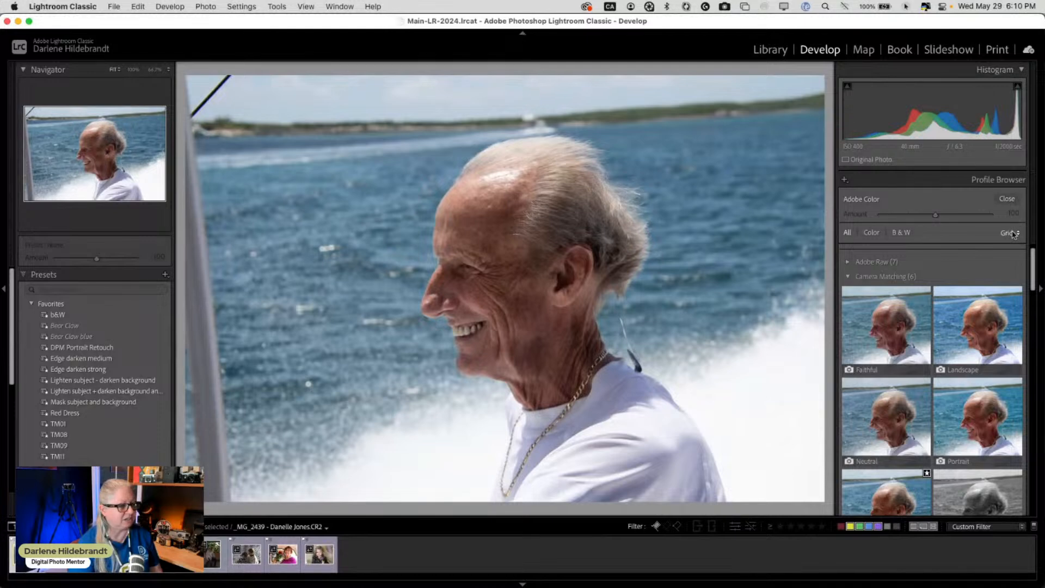
scroll(946, 318, down, 3)
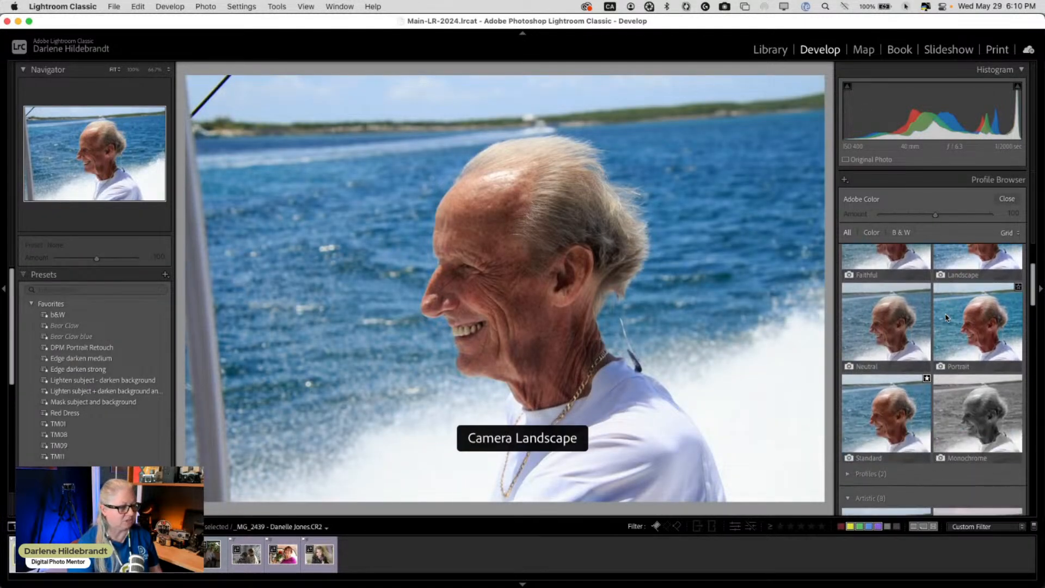
click(865, 420)
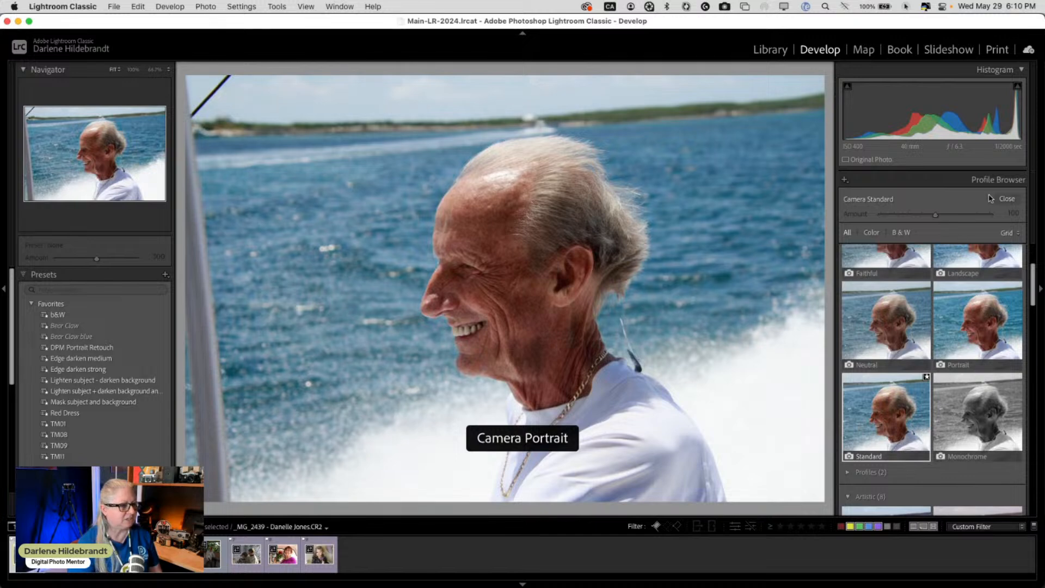
click(1006, 199)
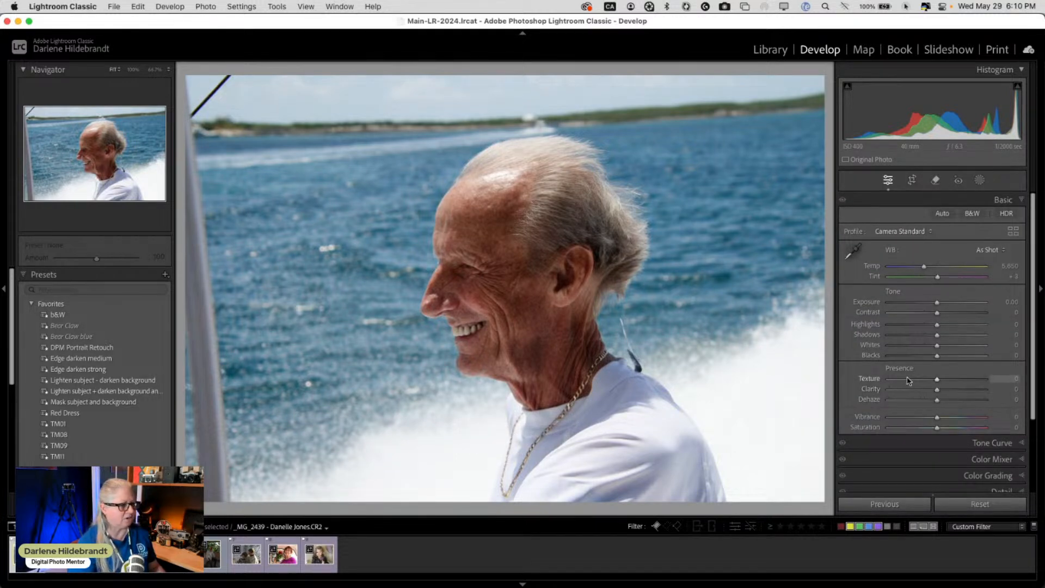
- Check the boat portrait for clipping and set Exposure to -0.25 and Highlights to -54
key(j)
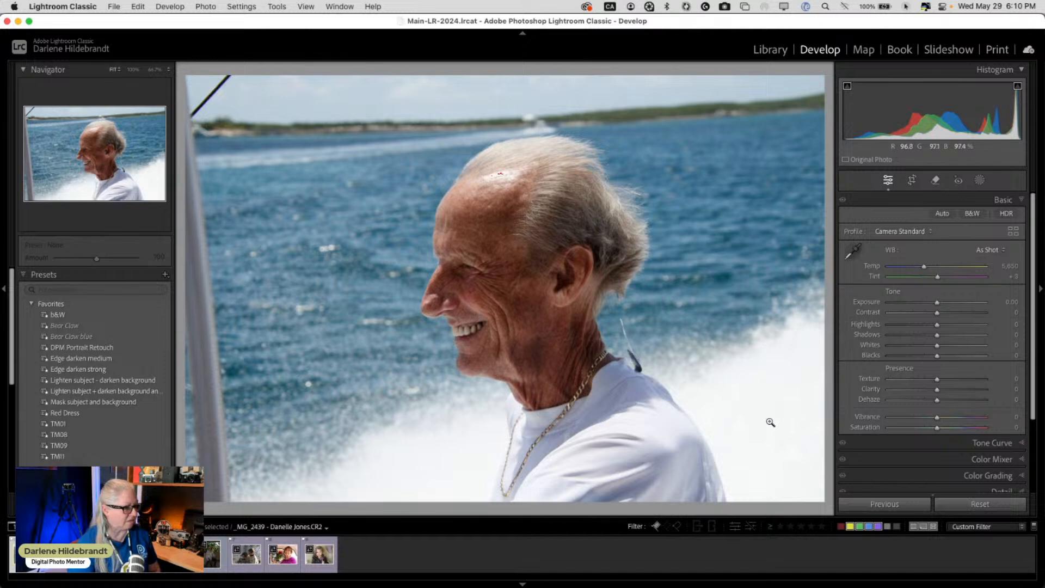
key(j)
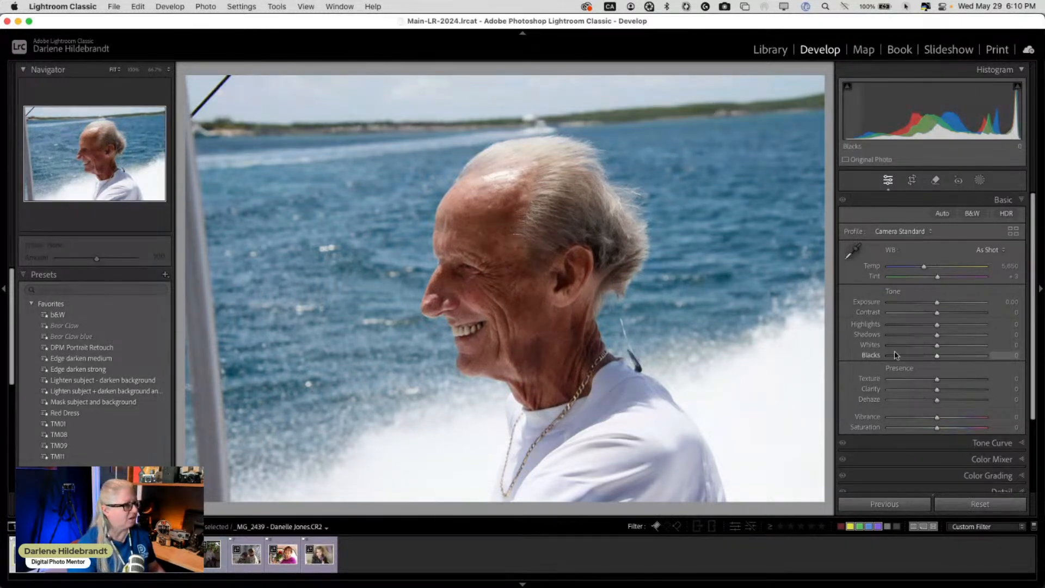
drag(936, 303, 933, 303)
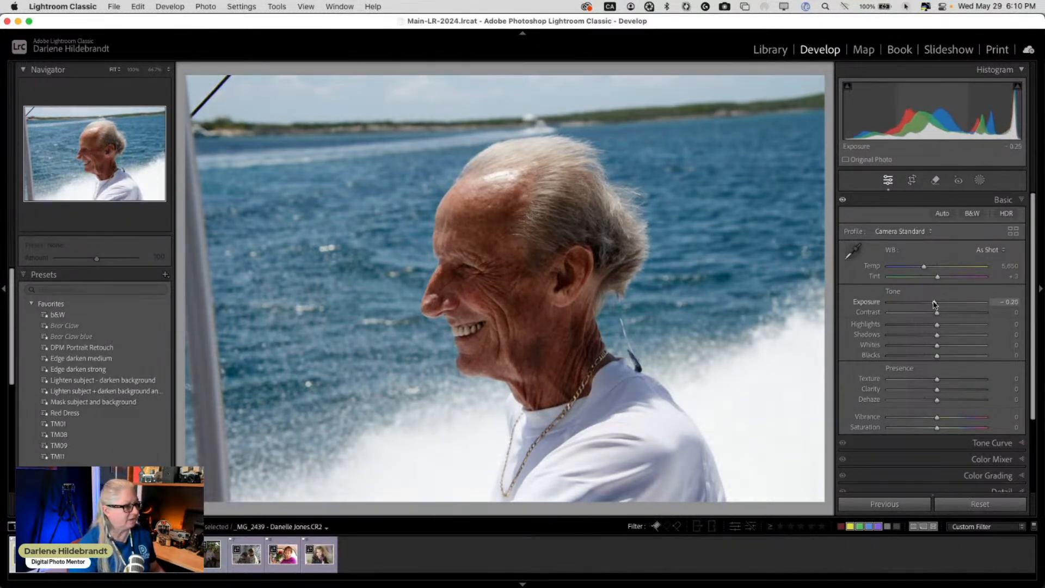
drag(937, 325, 849, 324)
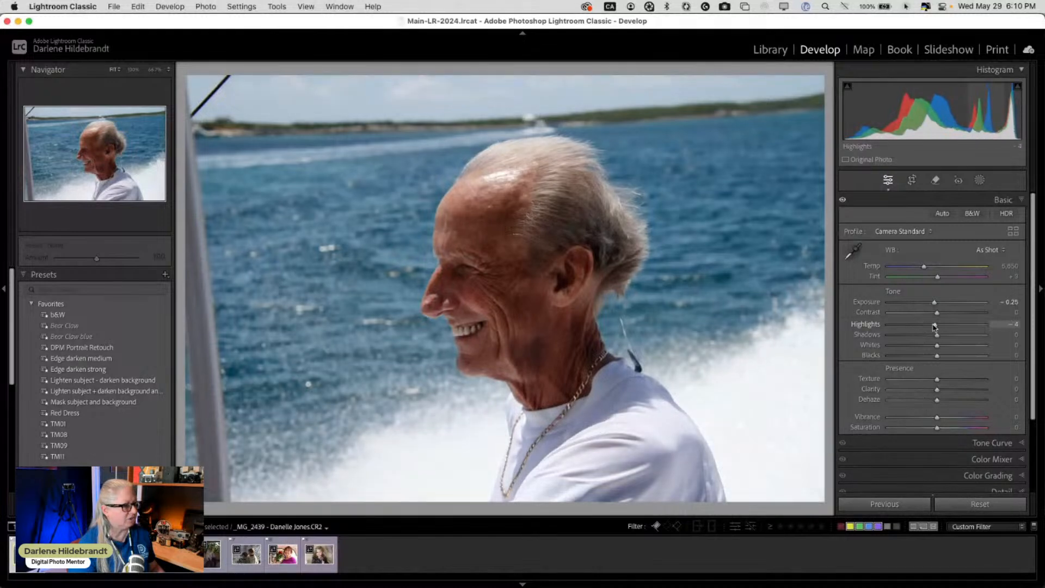
drag(889, 324, 908, 334)
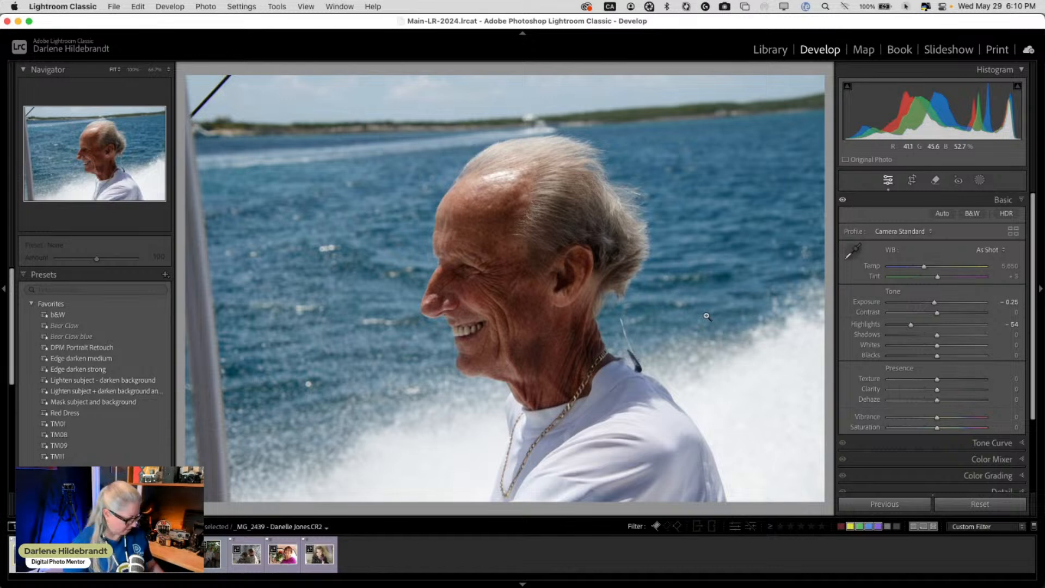
- Straighten the boat portrait along the shoreline horizon, rotating it by about 2.85 degrees
key(r)
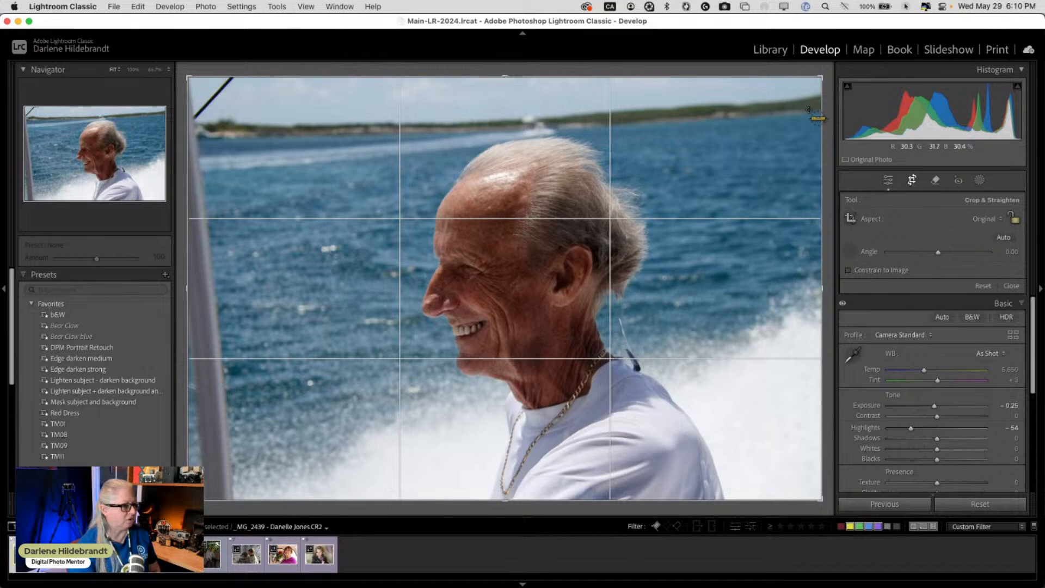
click(852, 253)
drag(810, 110, 182, 143)
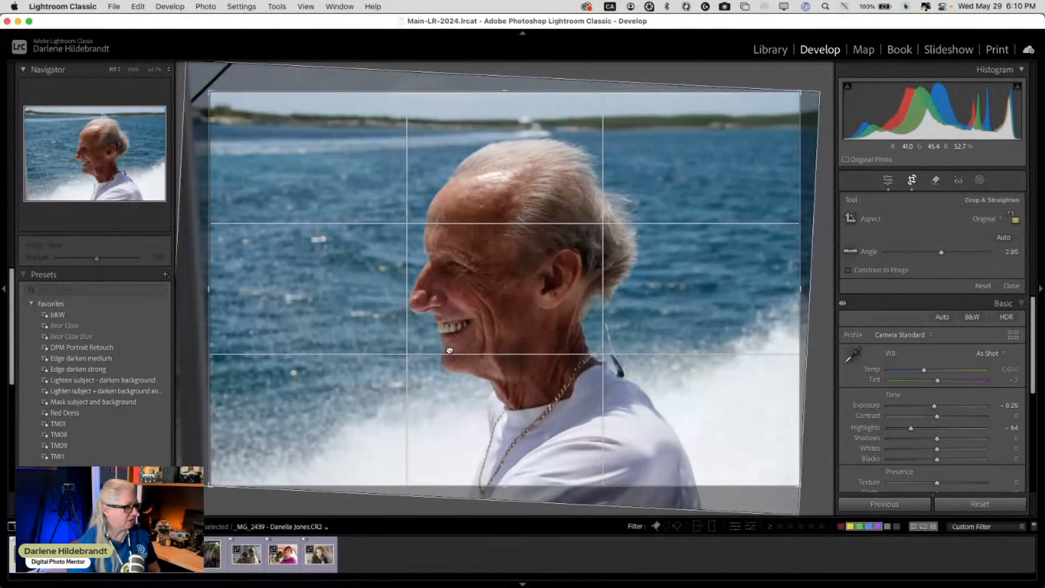
- Accept the straightened crop and apply the favourite preset that lightens the subject and darkens the background and sky
drag(465, 351, 451, 351)
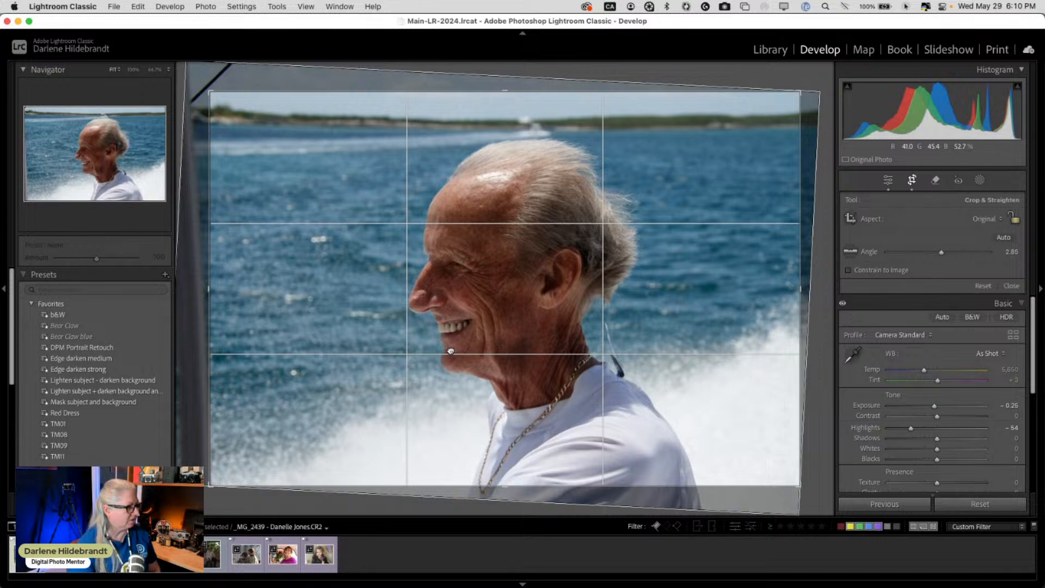
key(Return)
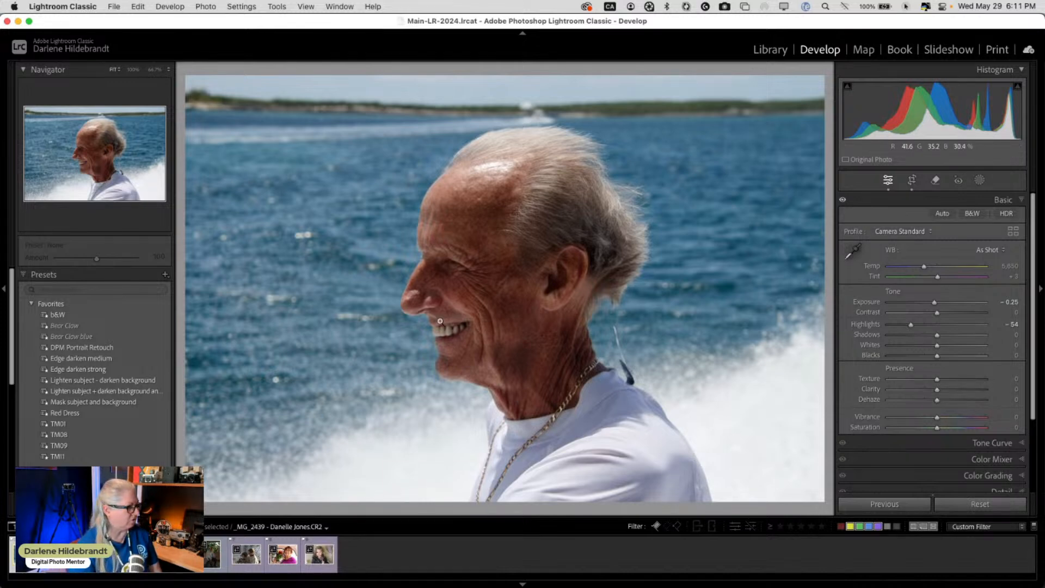
click(87, 381)
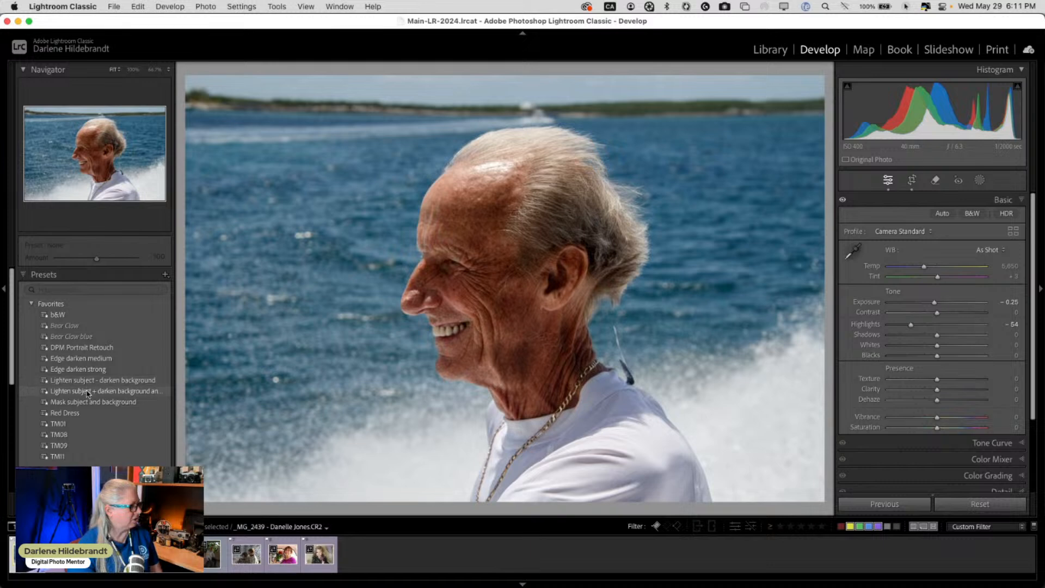
click(88, 392)
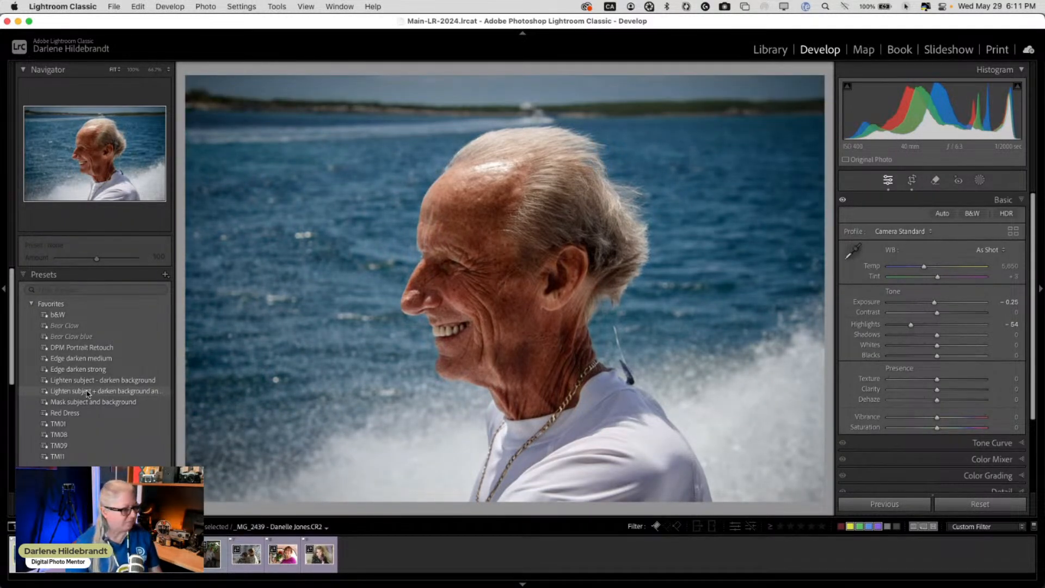
click(88, 392)
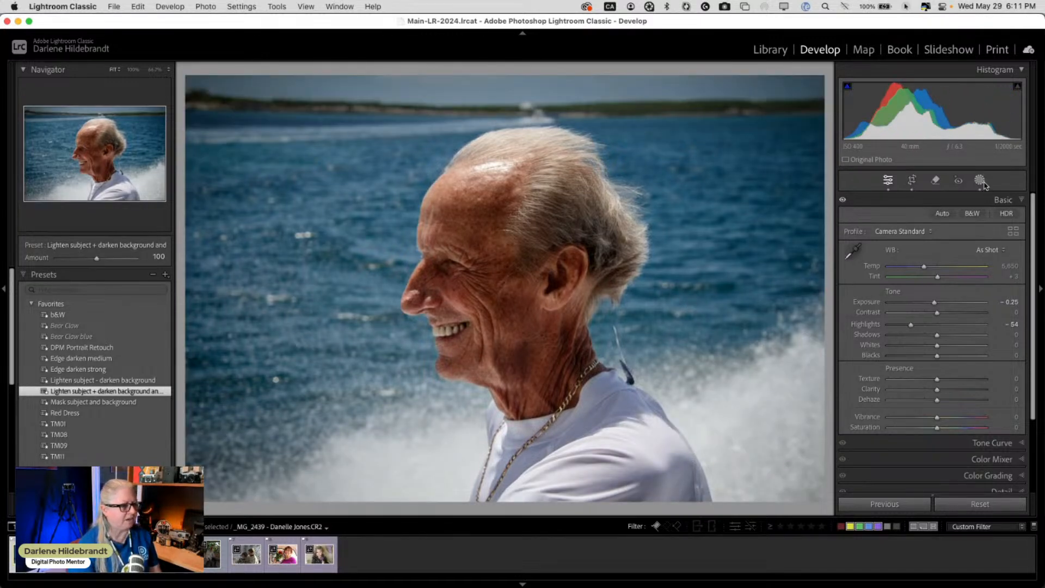
- In the Background mask, set Exposure to 0.00 and Highlights to -100
click(979, 181)
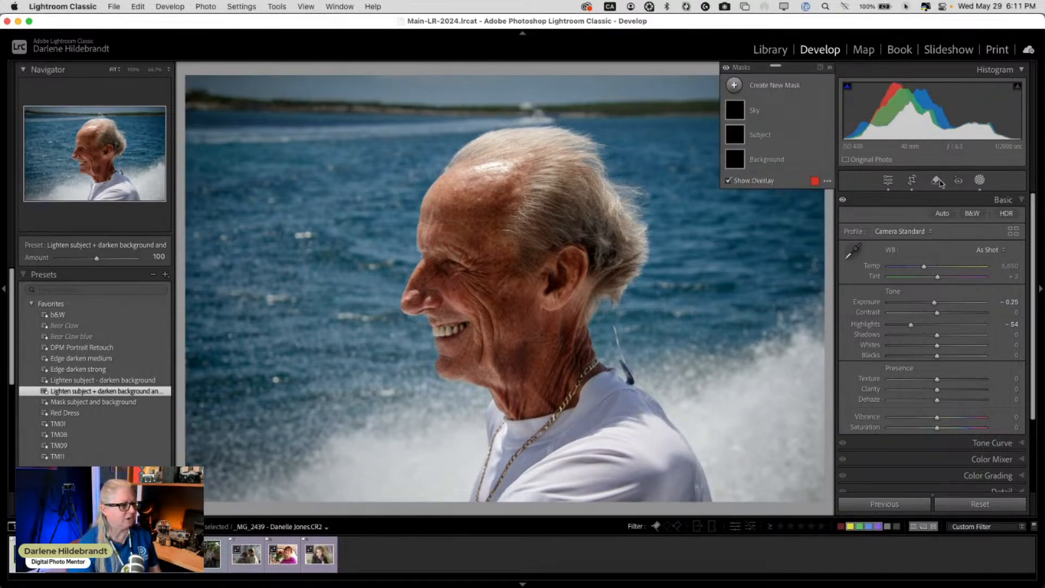
click(782, 163)
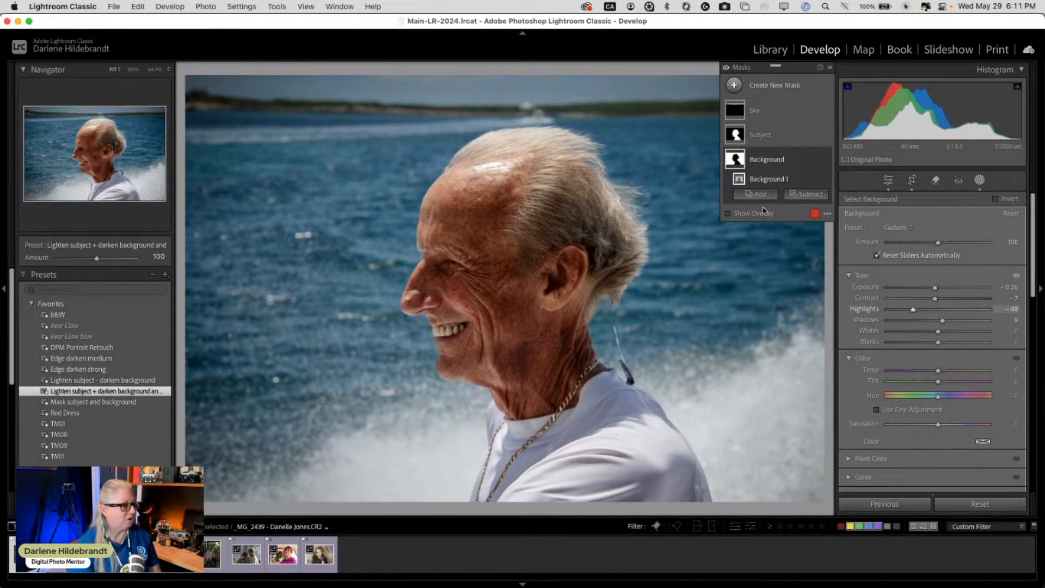
drag(900, 309, 847, 306)
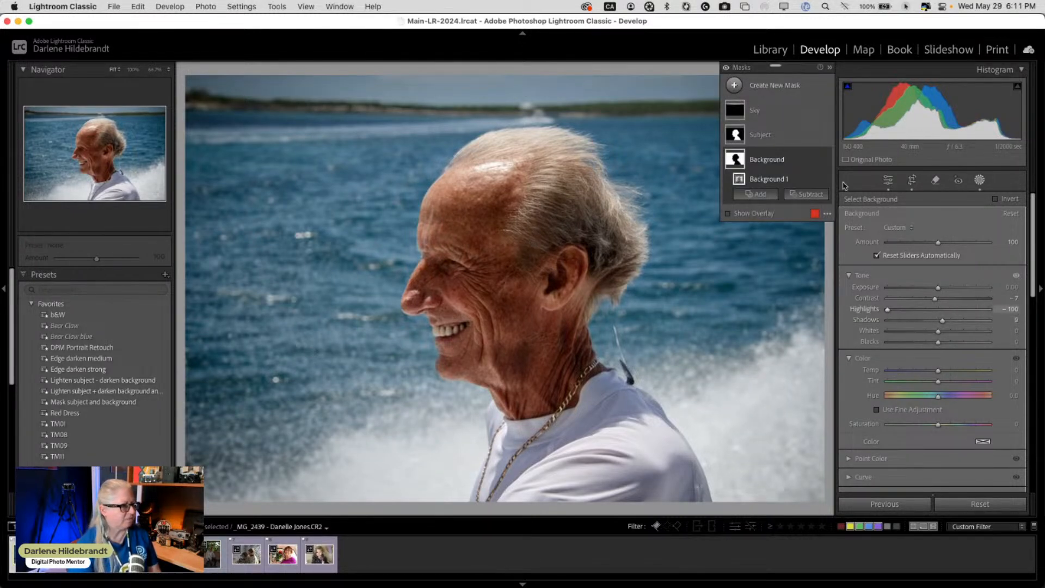
- In the Sky mask, set Highlights to -51 and Temp to -12, and check its coverage with the overlay
click(773, 111)
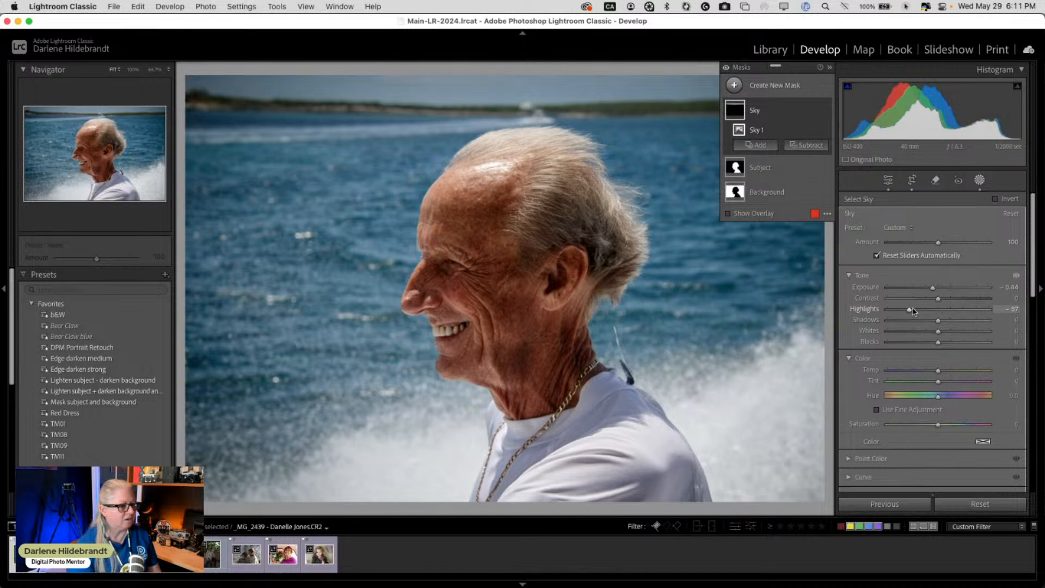
mouse_move(910, 311)
mouse_down()
mouse_move(946, 309)
mouse_move(913, 308)
mouse_up()
drag(938, 371, 933, 370)
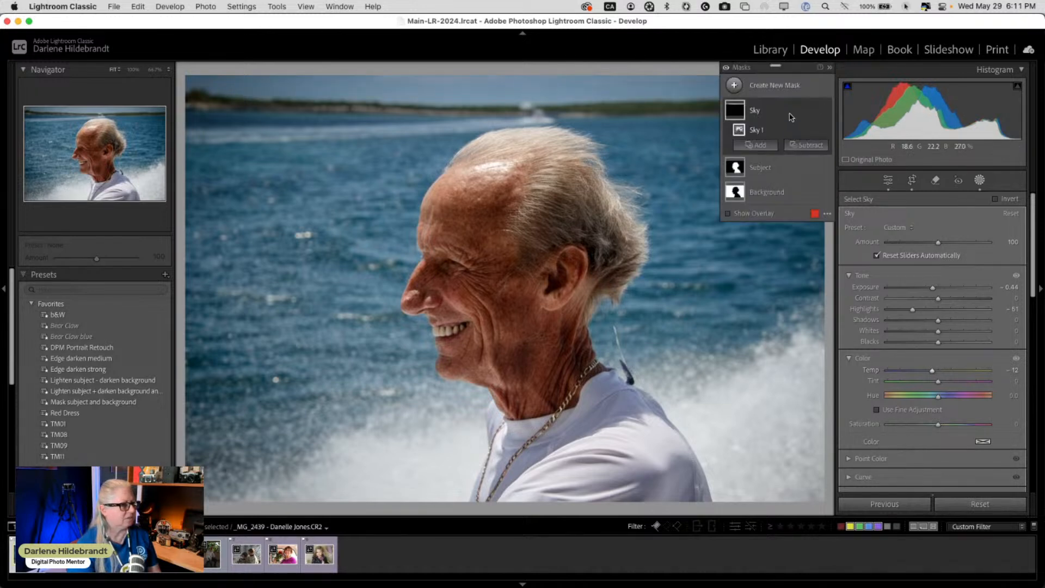
key(o)
key(o)
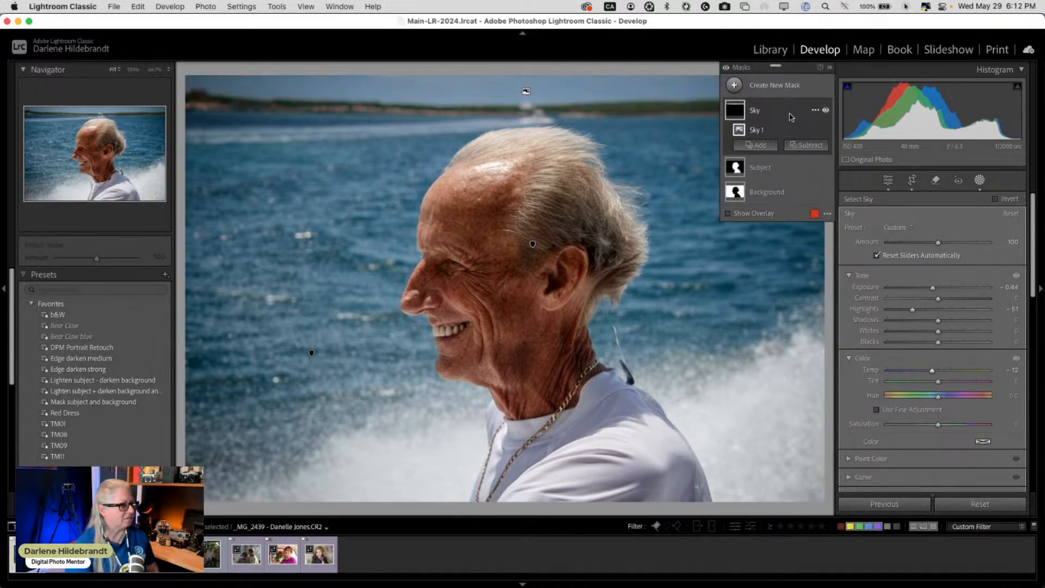
- Compare the portrait with and without the Subject mask's adjustments
click(782, 168)
click(826, 136)
click(827, 136)
click(827, 136)
click(827, 136)
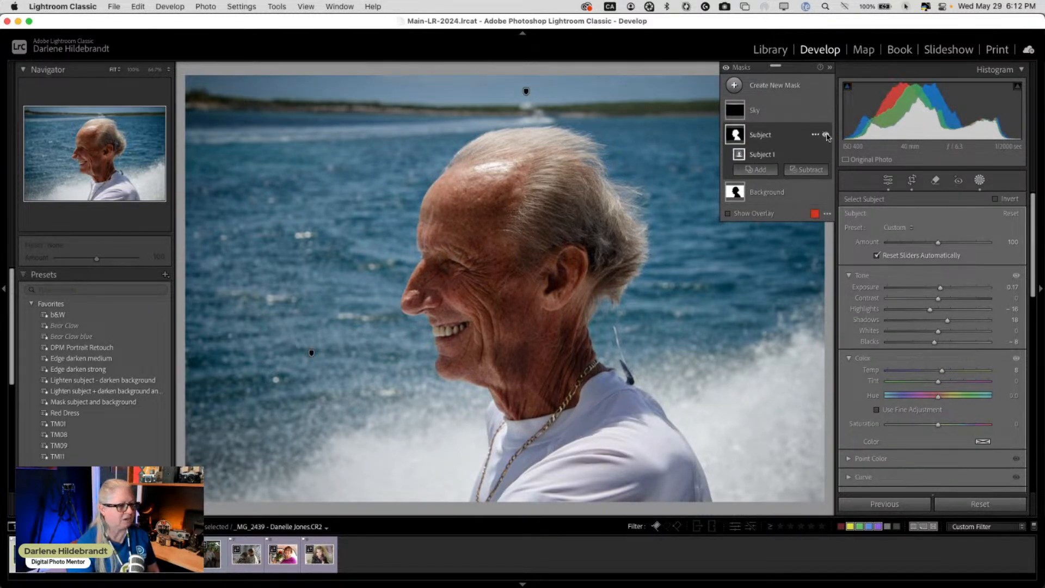
- In the Subject mask, set Exposure to 0.36 and Shadows to 27, checking for clipping, and leave masking
drag(940, 287, 942, 289)
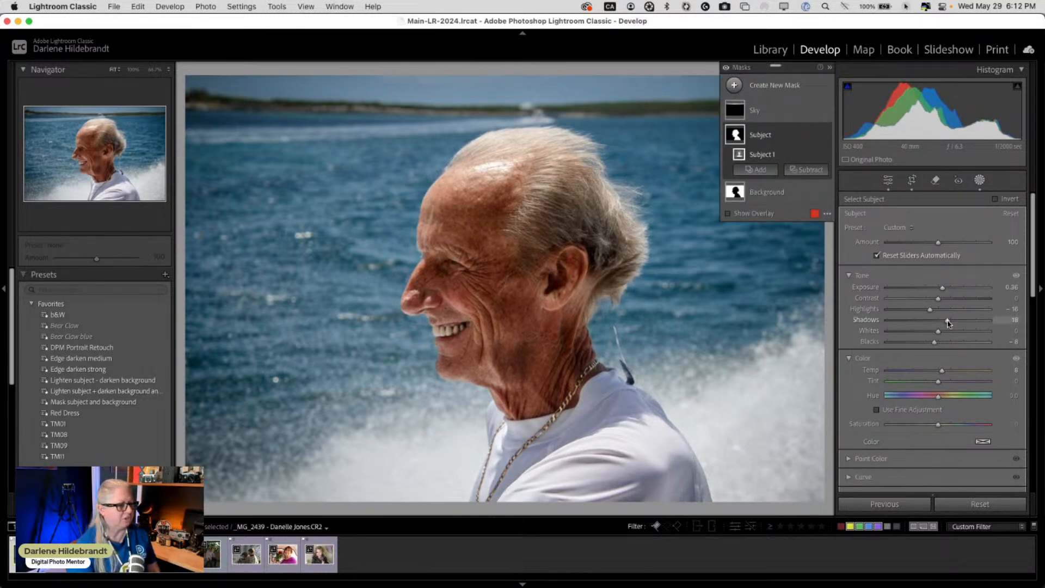
key(j)
key(j)
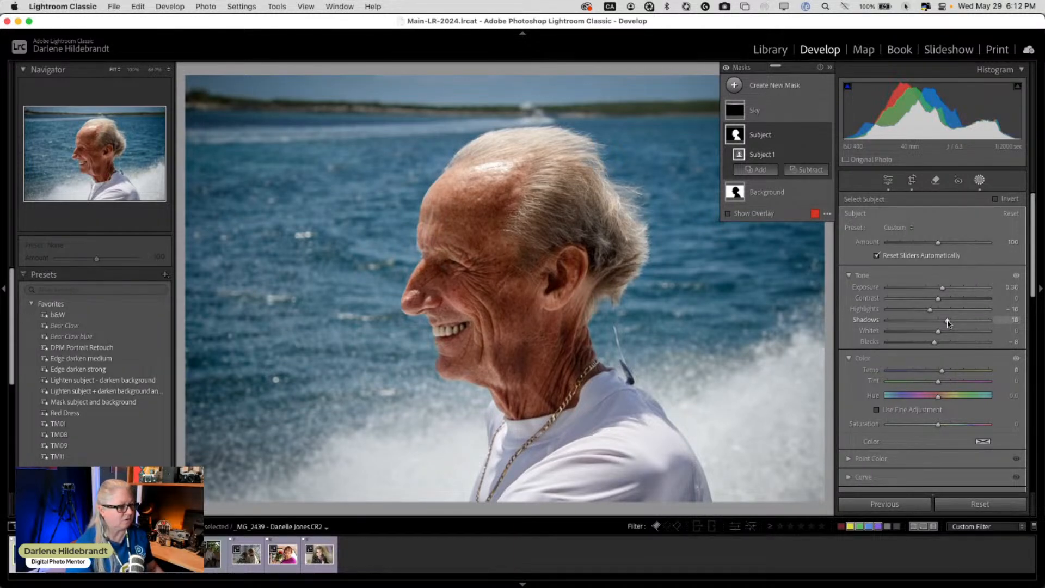
mouse_move(947, 322)
mouse_down()
mouse_move(956, 322)
mouse_move(921, 320)
mouse_move(951, 319)
mouse_up()
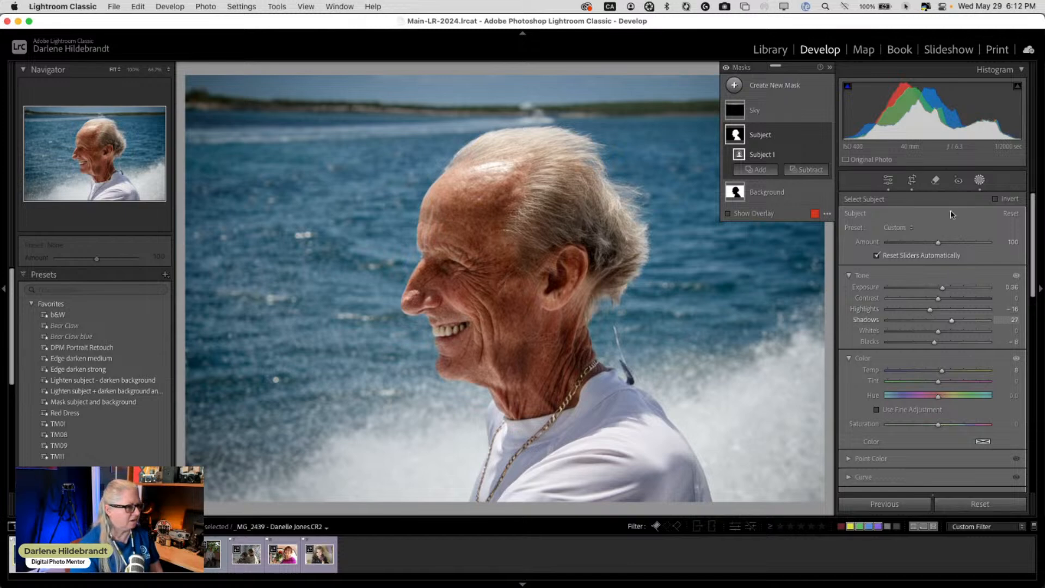
click(979, 182)
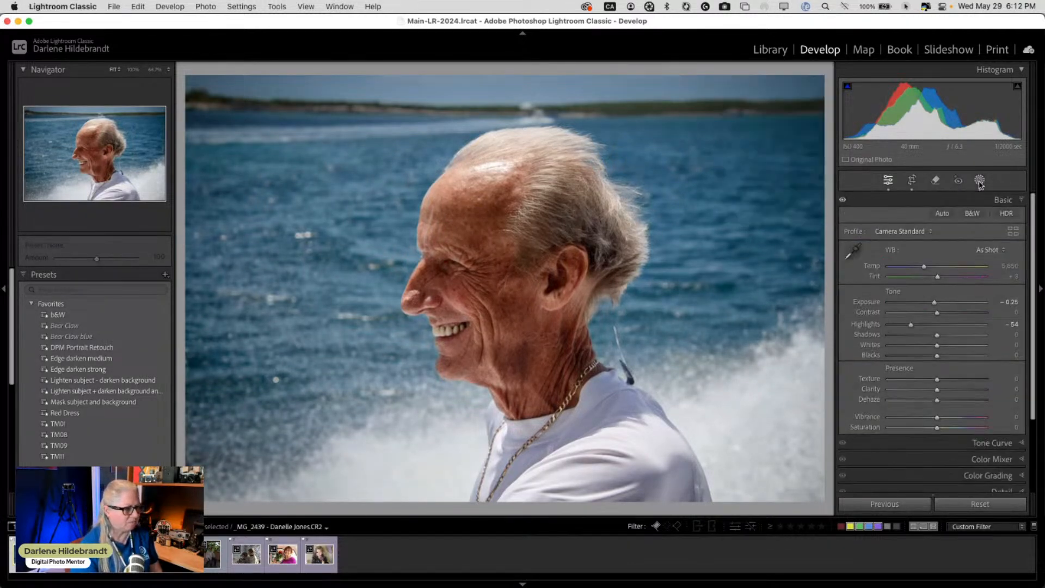
- Apply the Edge darken medium preset and compare the photo with and without its post-crop vignette
click(76, 359)
scroll(969, 327, down, 5)
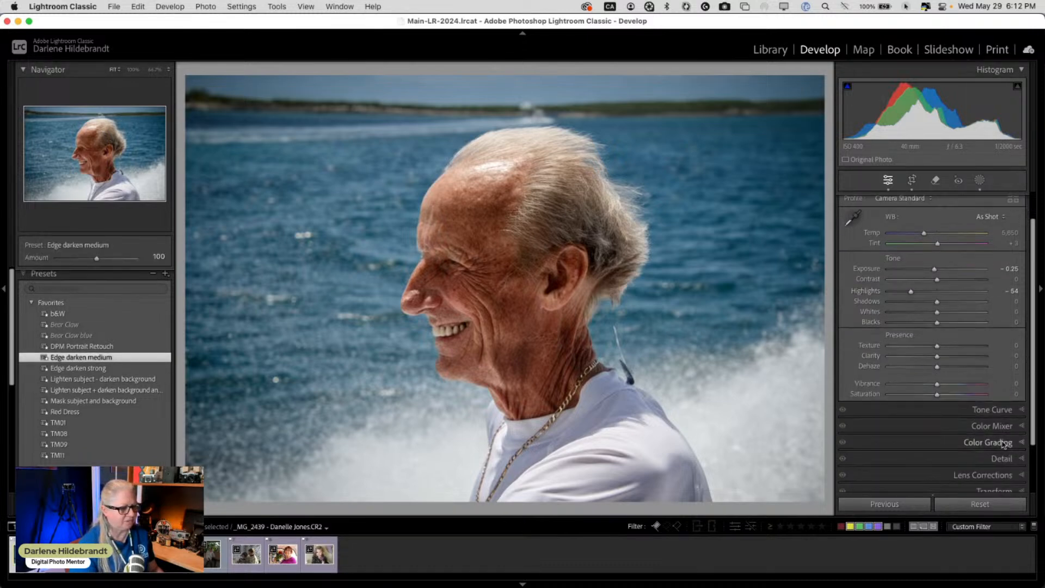
click(999, 463)
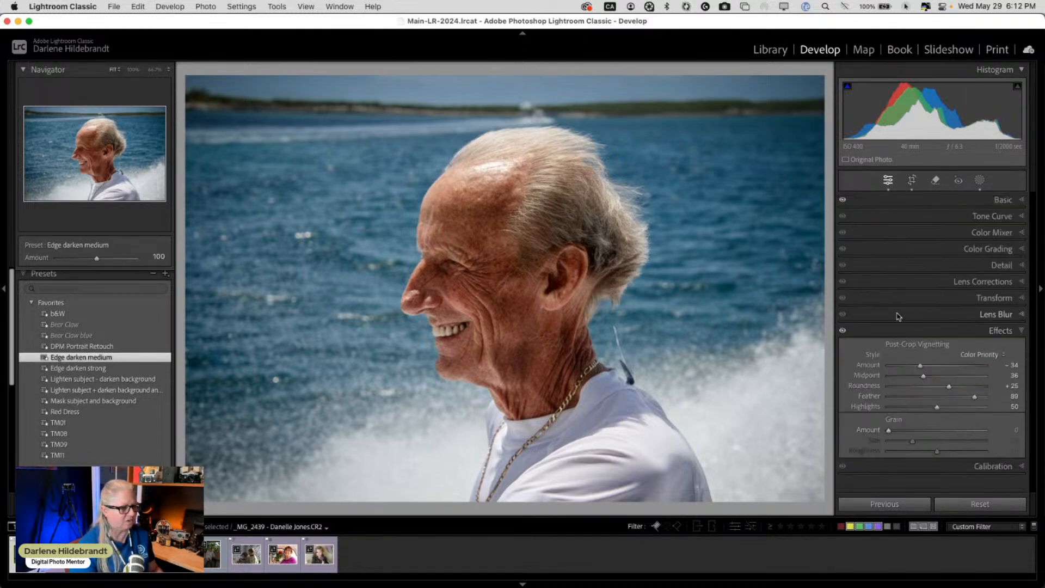
click(842, 331)
click(842, 331)
click(843, 331)
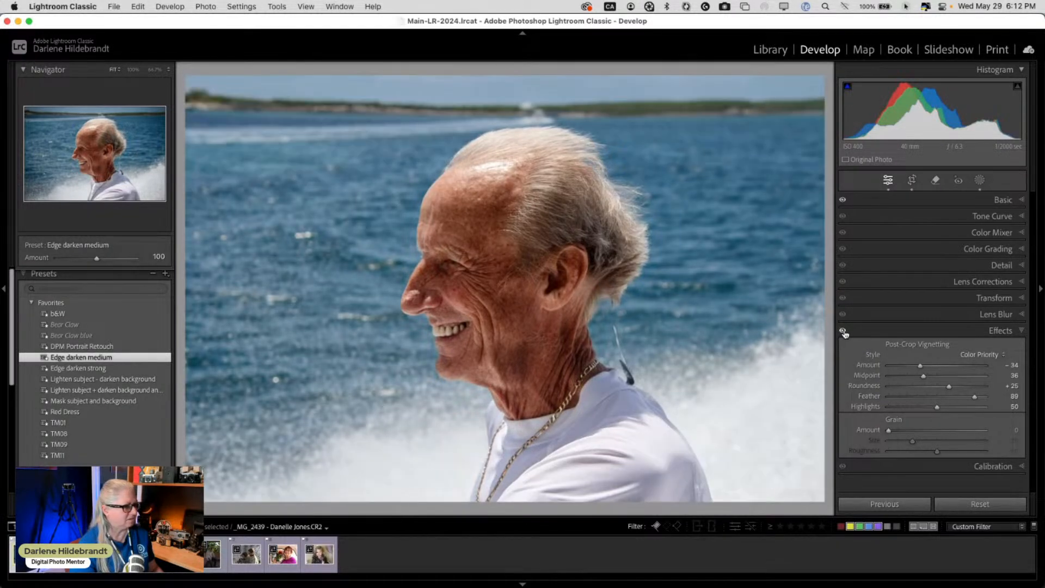
click(843, 332)
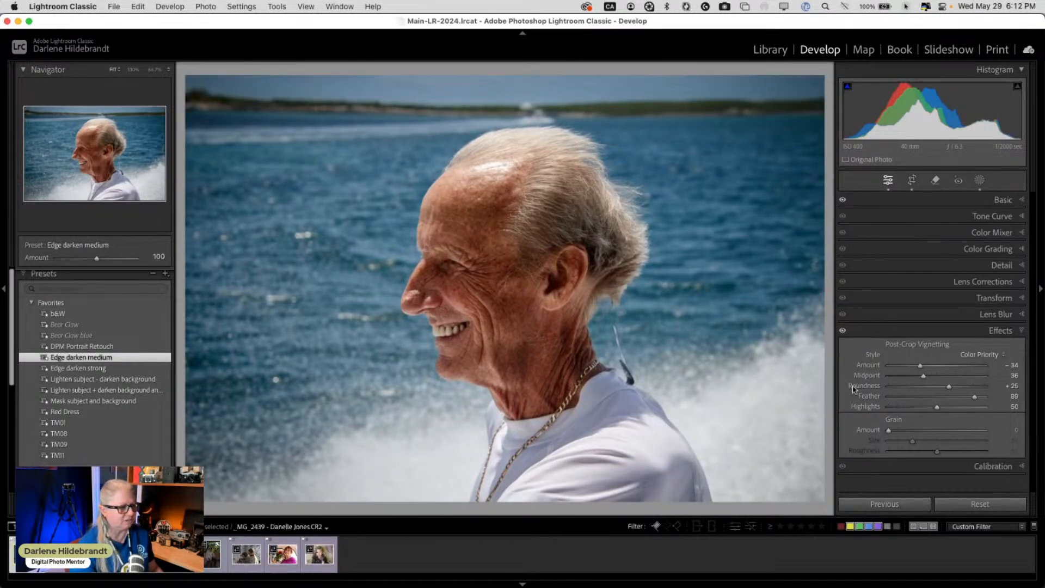
- Reshape the post-crop vignette around the man with Midpoint 28, Roundness +69 and Feather 79
drag(972, 398, 845, 384)
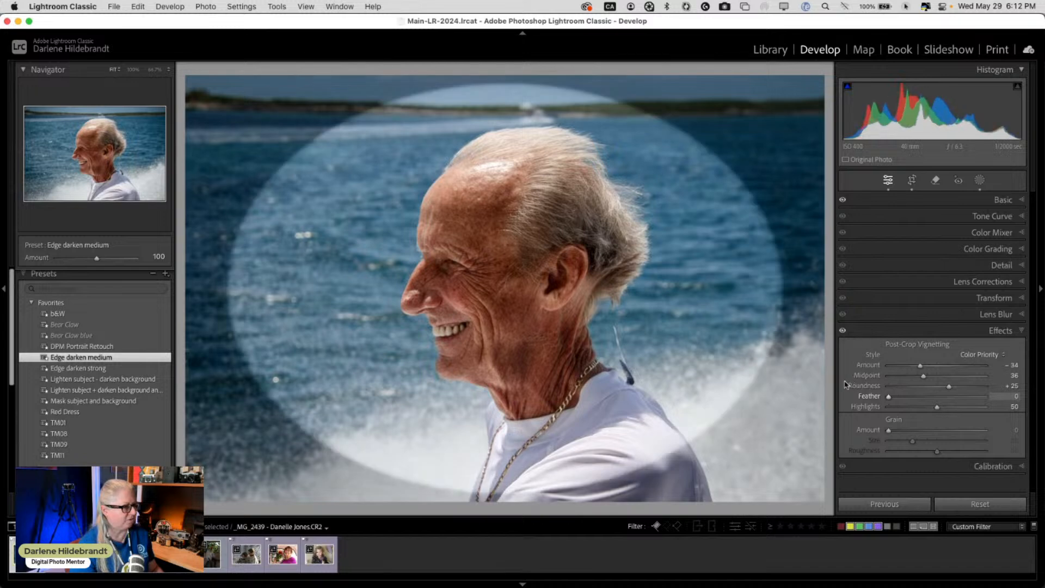
drag(949, 386, 916, 377)
click(974, 397)
drag(974, 398, 863, 391)
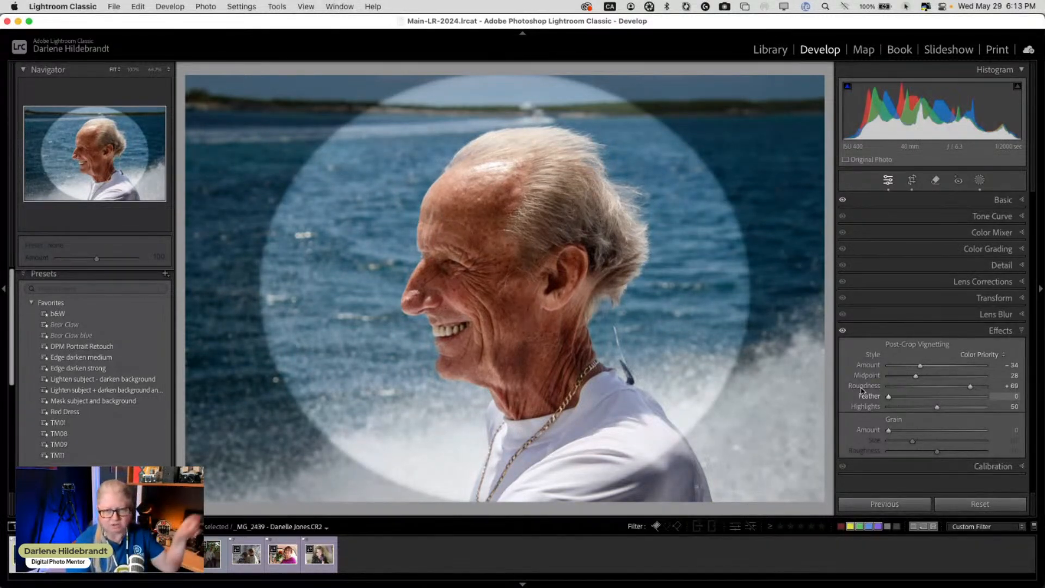
double_click(868, 396)
drag(964, 391, 965, 391)
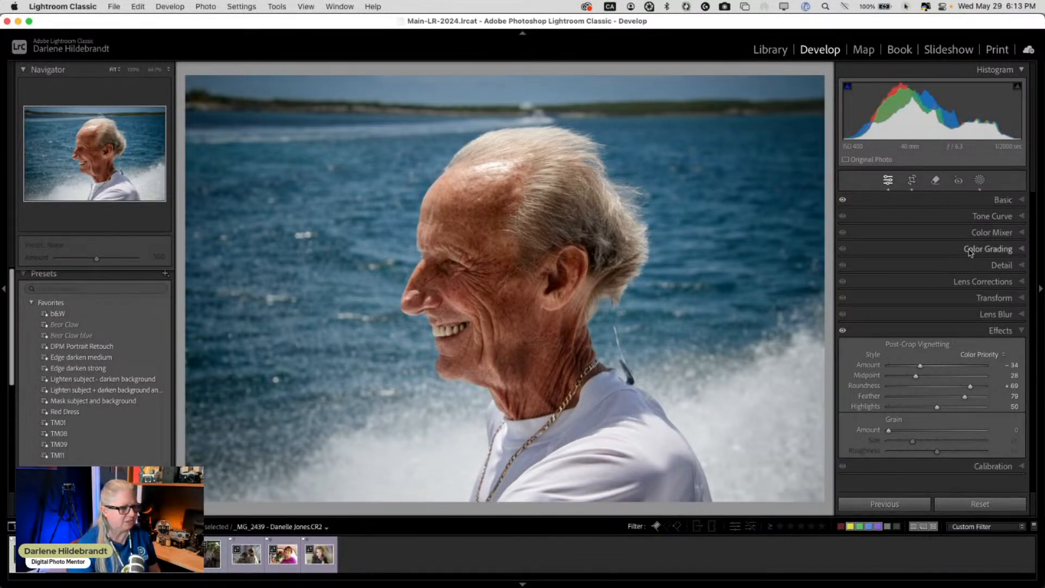
- Try to mask the man with Select People, and delete that new mask
click(978, 180)
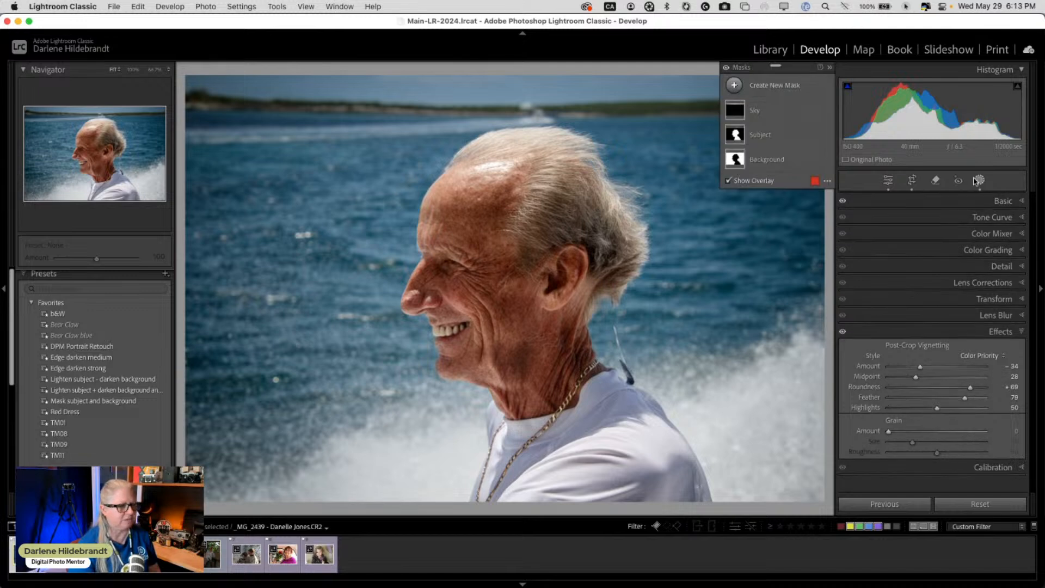
click(732, 84)
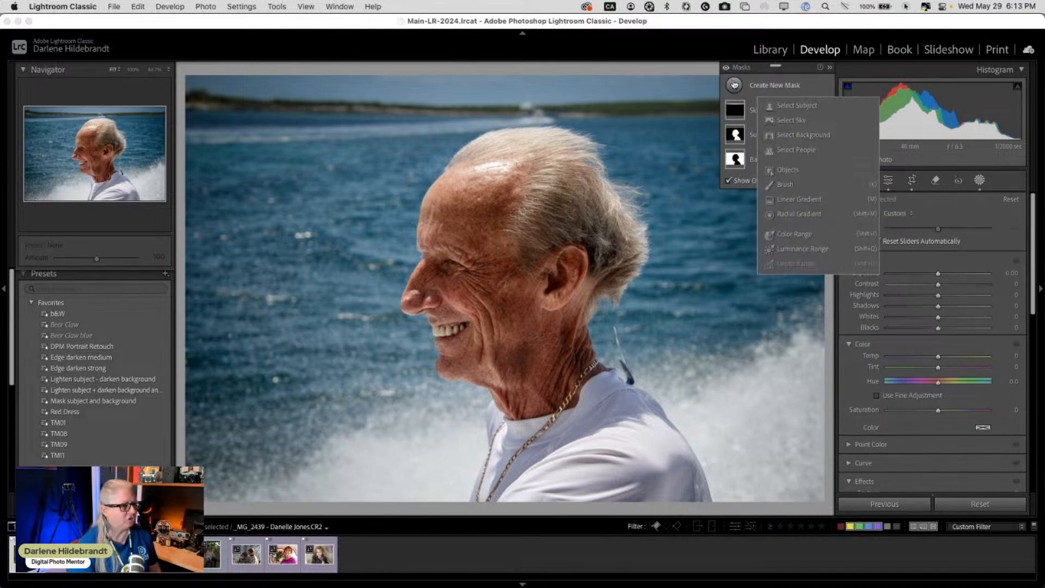
click(793, 148)
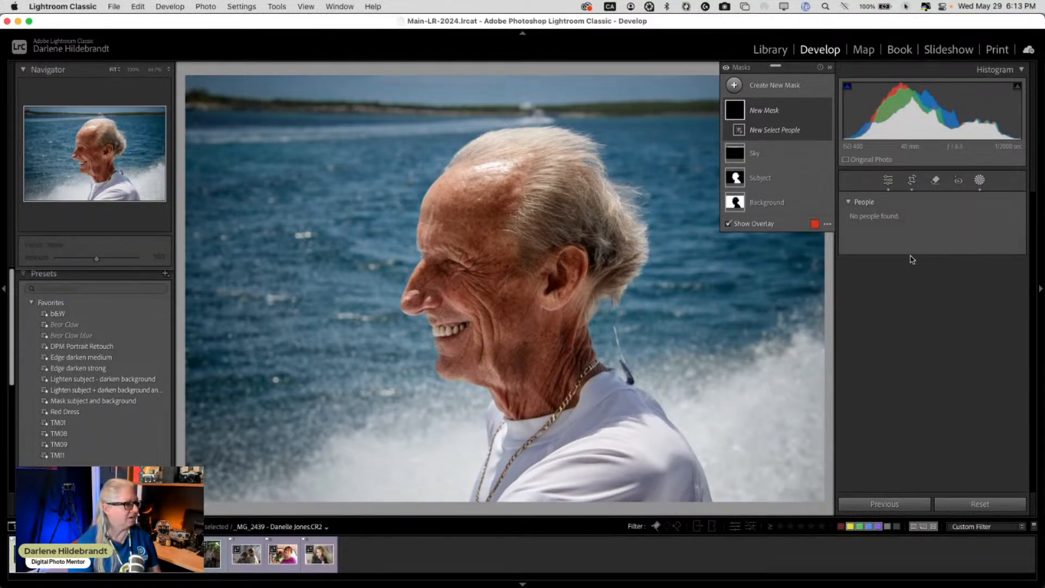
key(Delete)
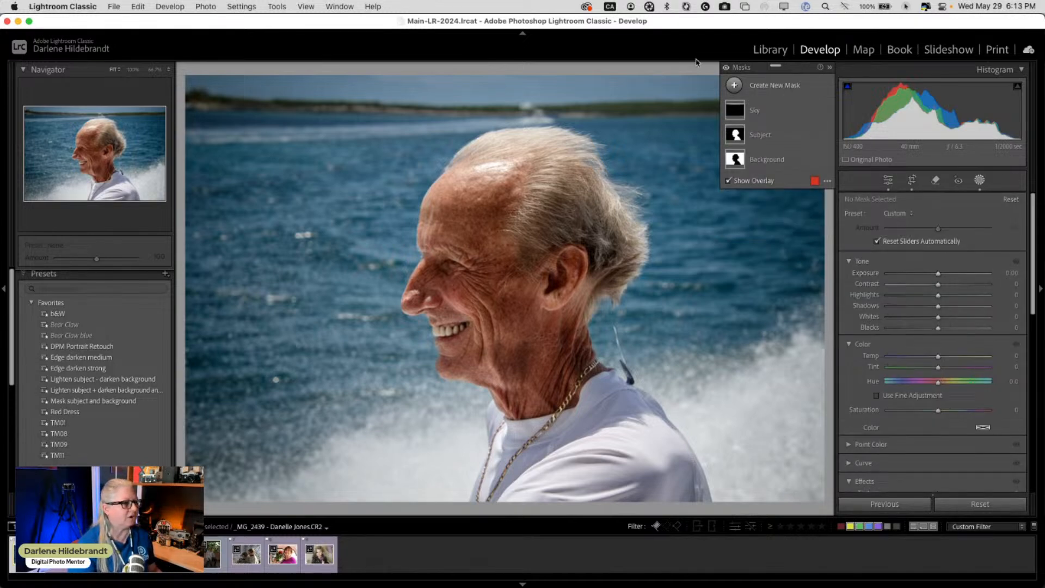
- Create an Objects mask with a rectangular selection around the man's white shirt
click(734, 85)
click(778, 171)
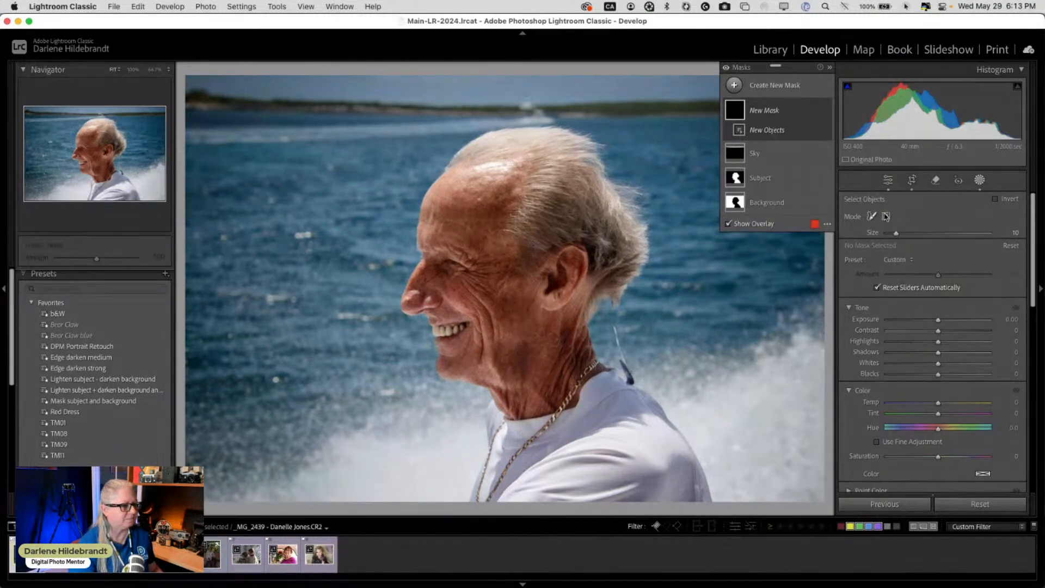
click(886, 216)
drag(476, 397, 701, 520)
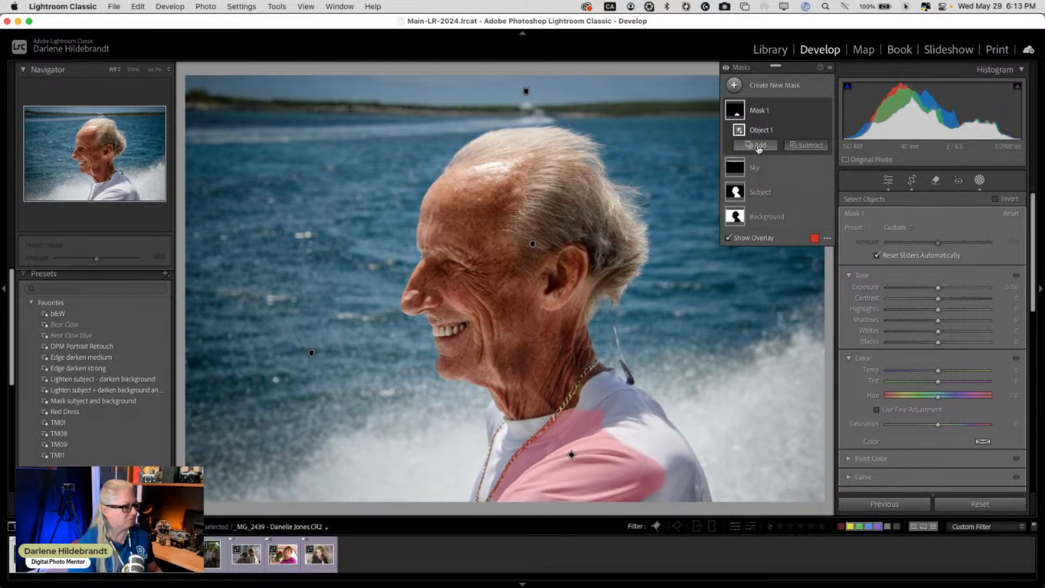
- Add a brush with Density 100 to the shirt mask and paint over the unmasked back, shoulder and front of the shirt
click(758, 147)
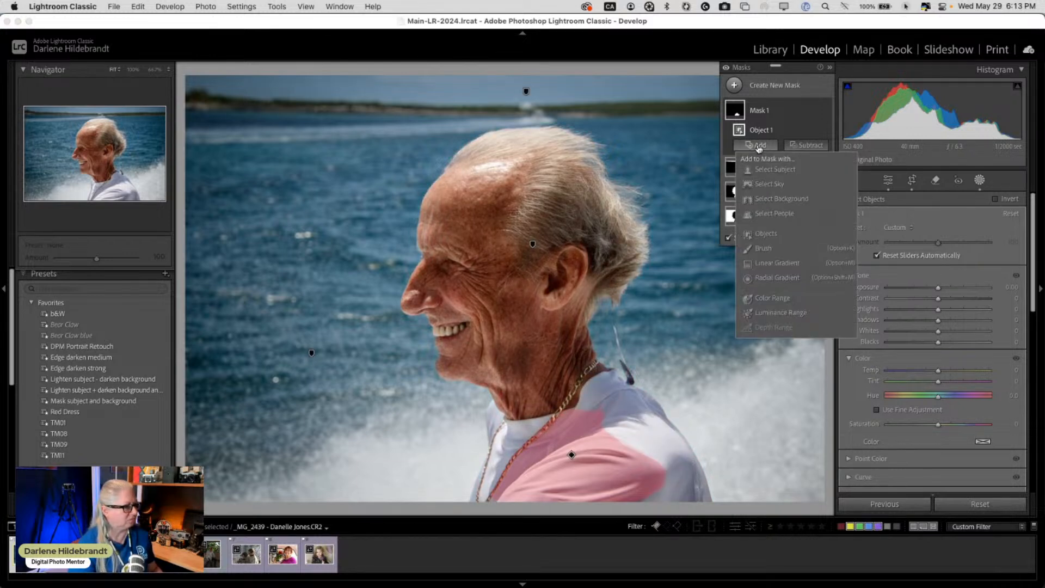
click(764, 248)
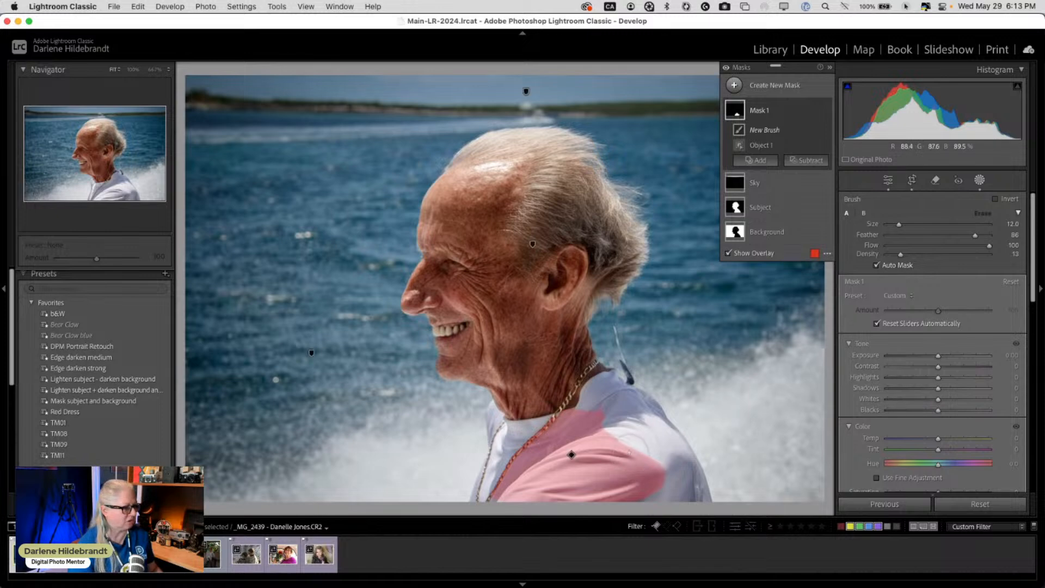
mouse_move(630, 440)
mouse_down()
mouse_move(607, 397)
mouse_move(649, 449)
mouse_up()
drag(900, 254, 1008, 252)
mouse_move(643, 442)
mouse_down()
mouse_move(607, 416)
mouse_move(609, 390)
mouse_move(591, 410)
mouse_move(607, 400)
mouse_move(648, 428)
mouse_move(685, 499)
mouse_move(644, 499)
mouse_move(682, 479)
mouse_up()
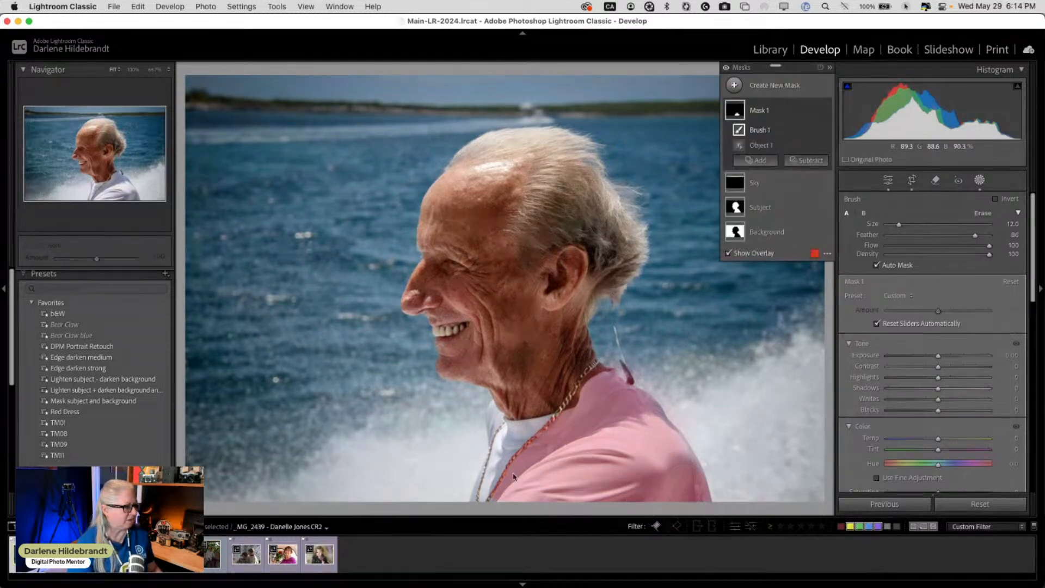
mouse_move(504, 479)
mouse_down()
mouse_move(511, 447)
mouse_move(537, 434)
mouse_move(514, 426)
mouse_move(479, 490)
mouse_move(484, 446)
mouse_move(509, 411)
mouse_up()
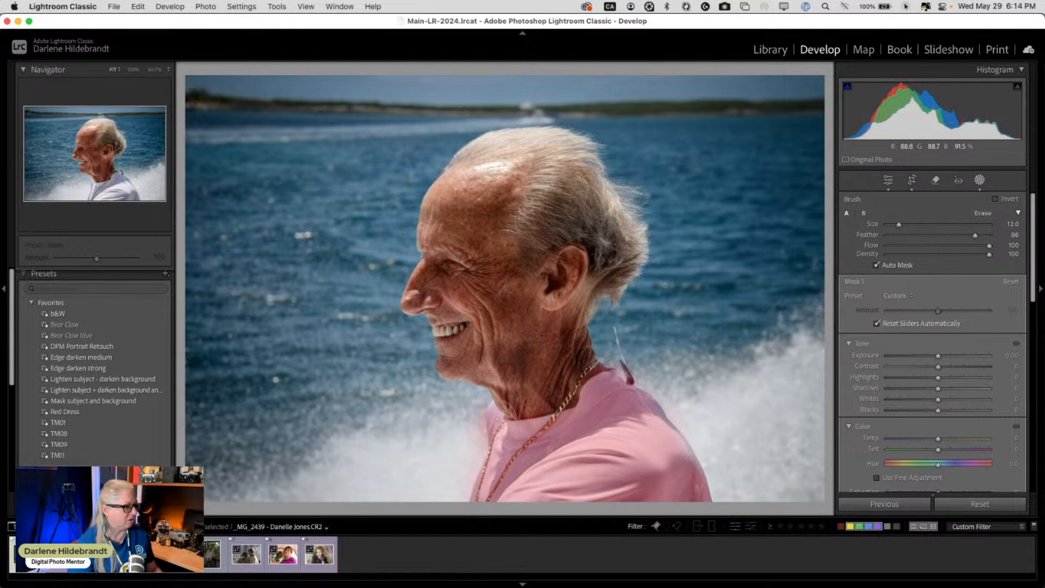
- Tone down the shirt mask with Highlights at -37 and Exposure at -0.24
mouse_move(937, 377)
mouse_down()
mouse_move(915, 379)
mouse_move(939, 358)
mouse_up()
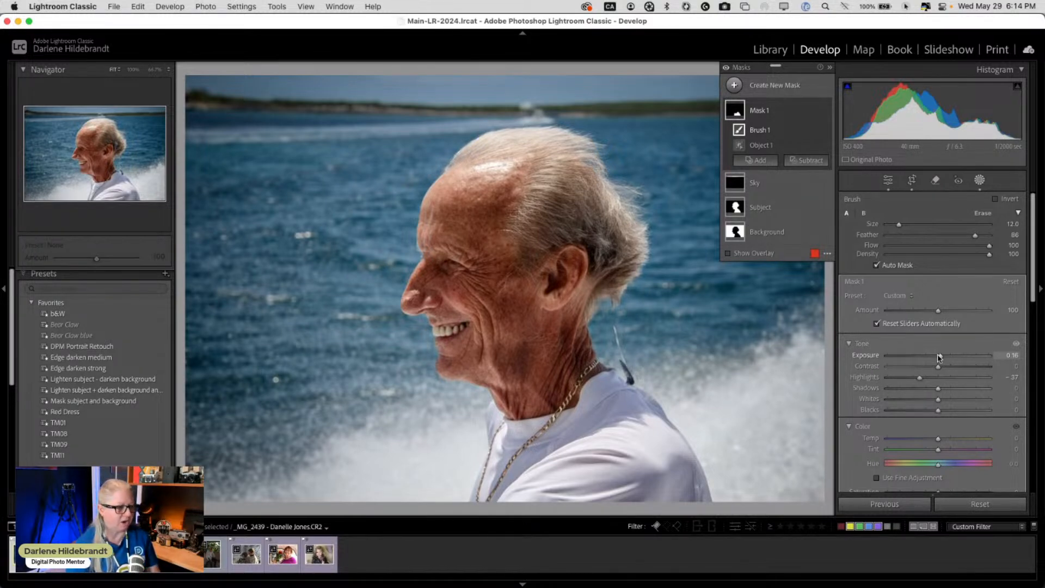
mouse_move(938, 357)
mouse_down()
mouse_move(965, 357)
mouse_move(934, 355)
mouse_up()
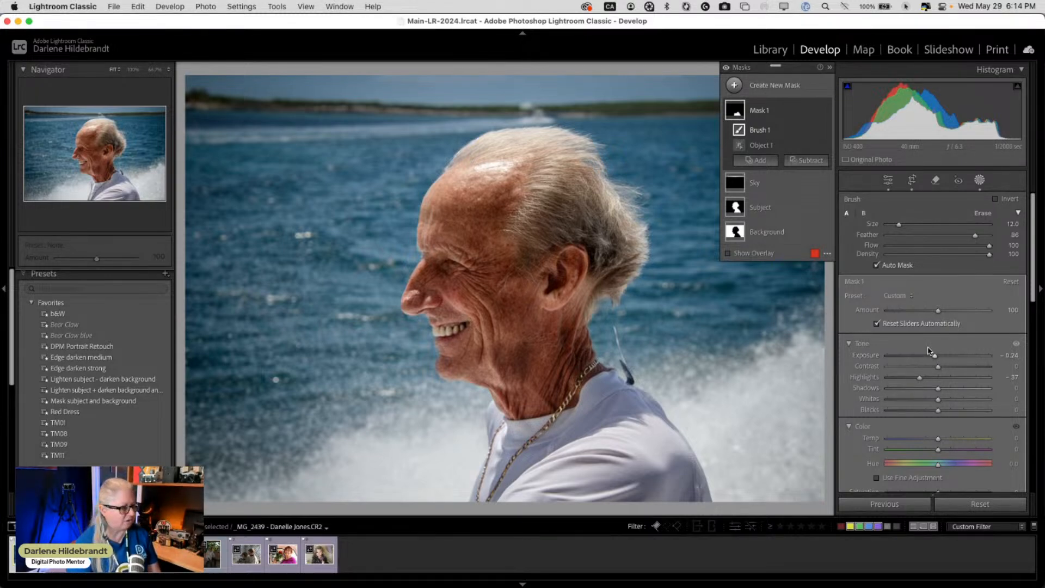
- Try an Orange luminance adjustment in the Color Mixer, and reset that slider
click(979, 182)
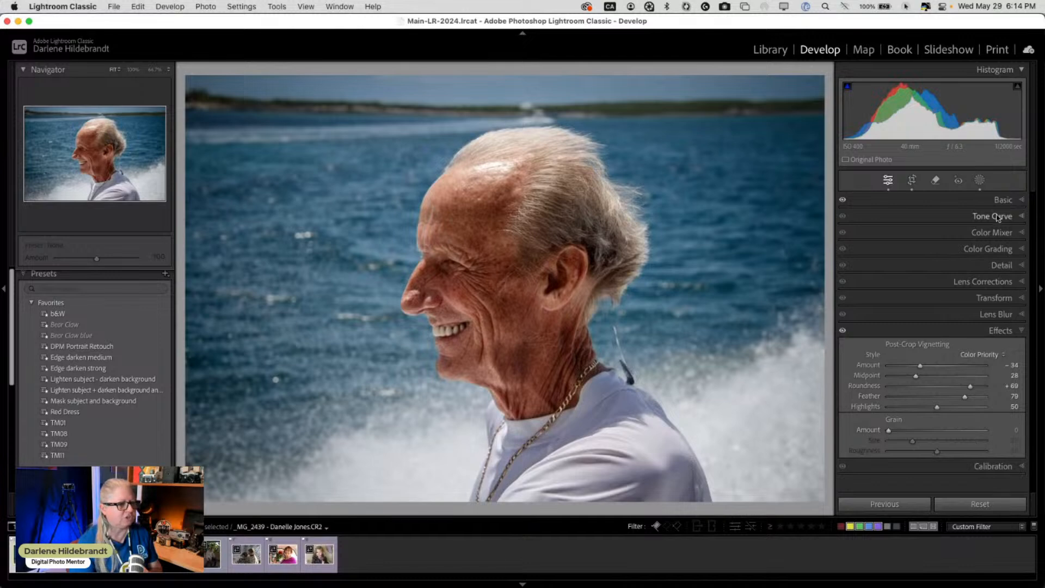
click(992, 233)
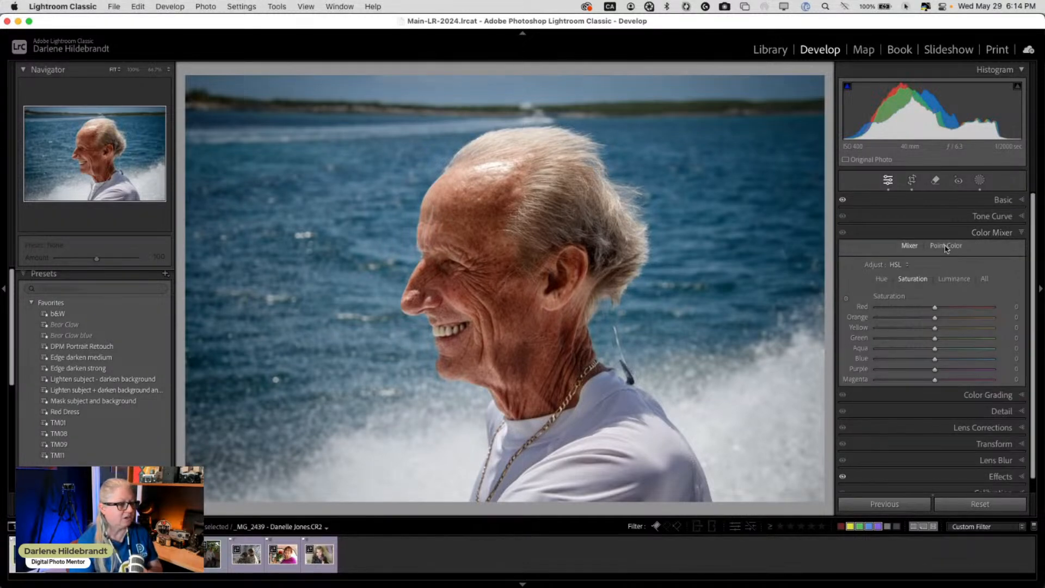
click(954, 280)
mouse_move(935, 318)
mouse_down()
mouse_move(982, 317)
mouse_move(855, 314)
mouse_move(974, 317)
mouse_move(925, 316)
mouse_move(936, 317)
mouse_up()
double_click(936, 316)
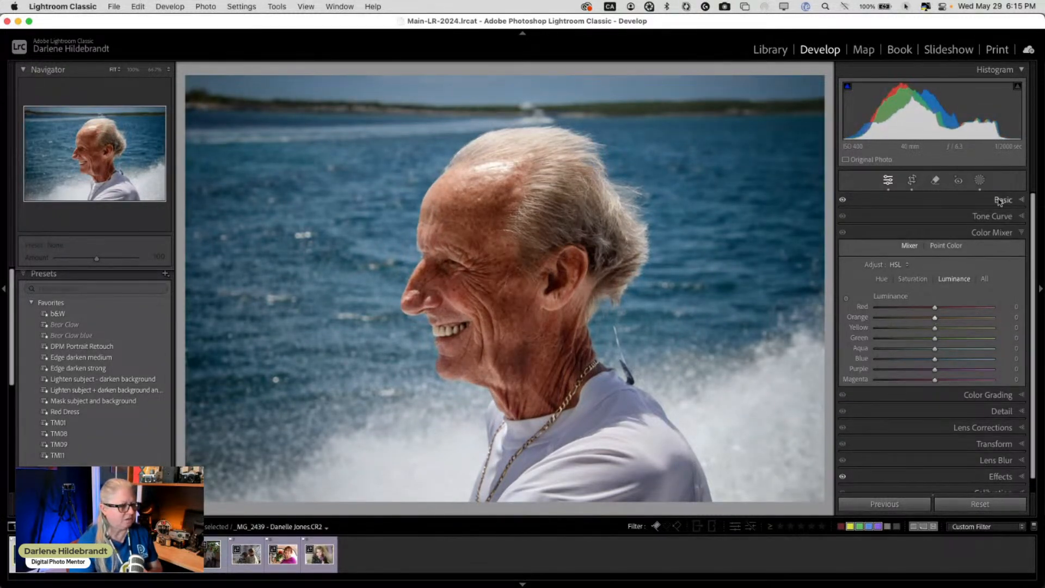
- Create a Color Range mask sampled from the man's cheek skin, with Refine at 28
click(979, 180)
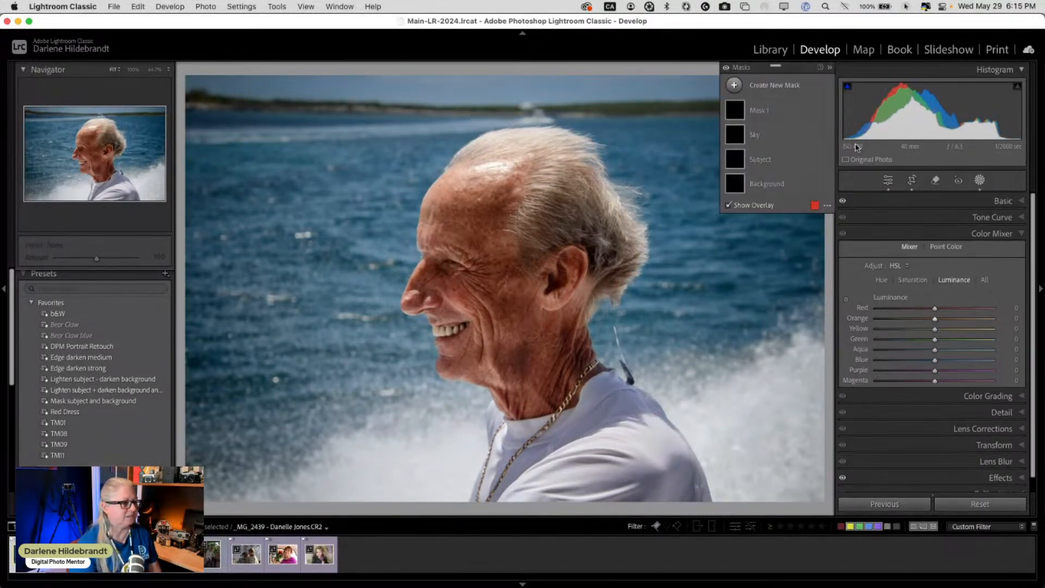
click(733, 86)
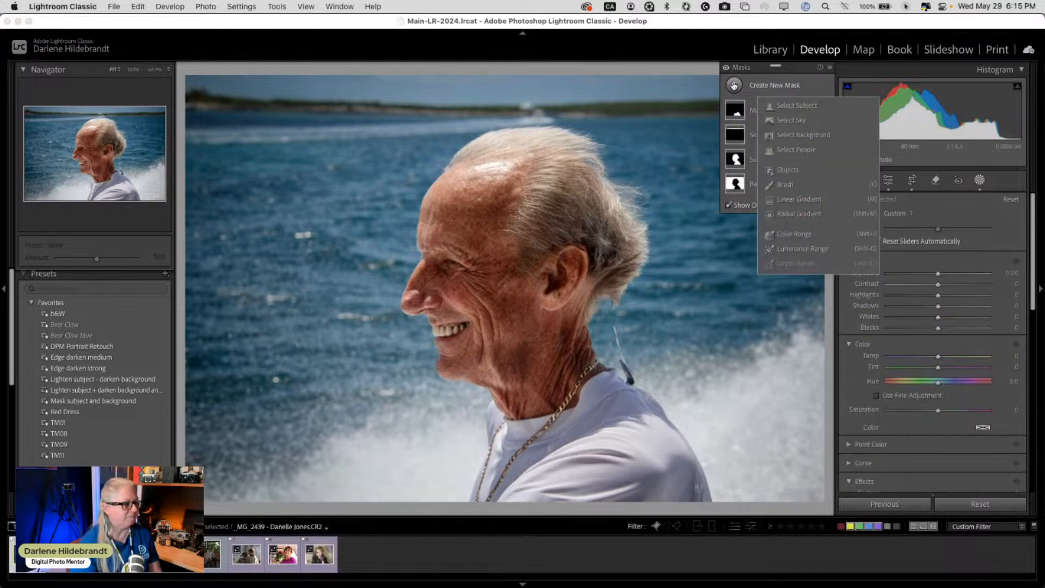
click(793, 234)
drag(508, 315, 527, 331)
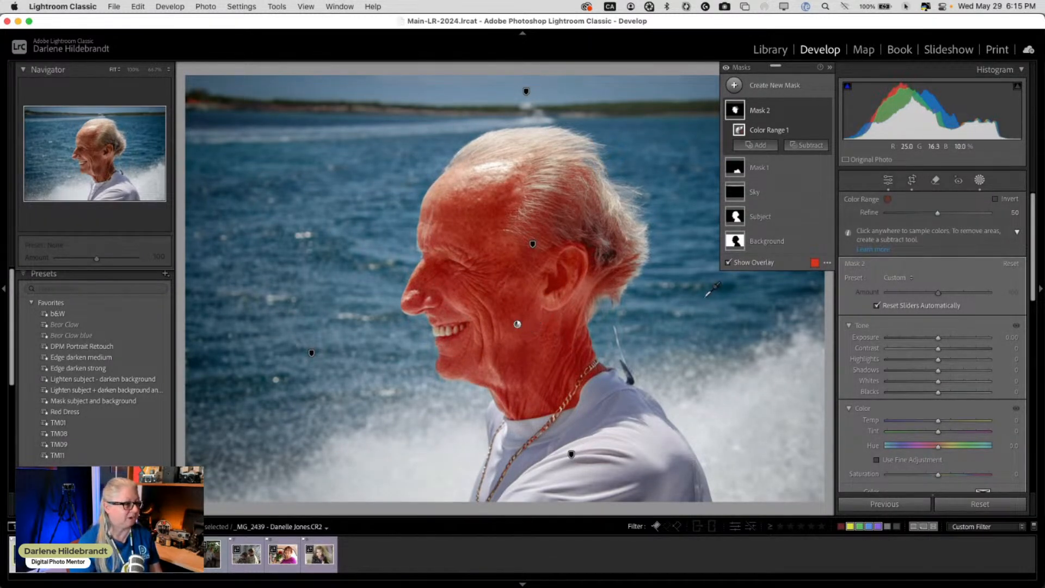
mouse_move(938, 214)
mouse_down()
mouse_move(908, 214)
mouse_move(916, 215)
mouse_up()
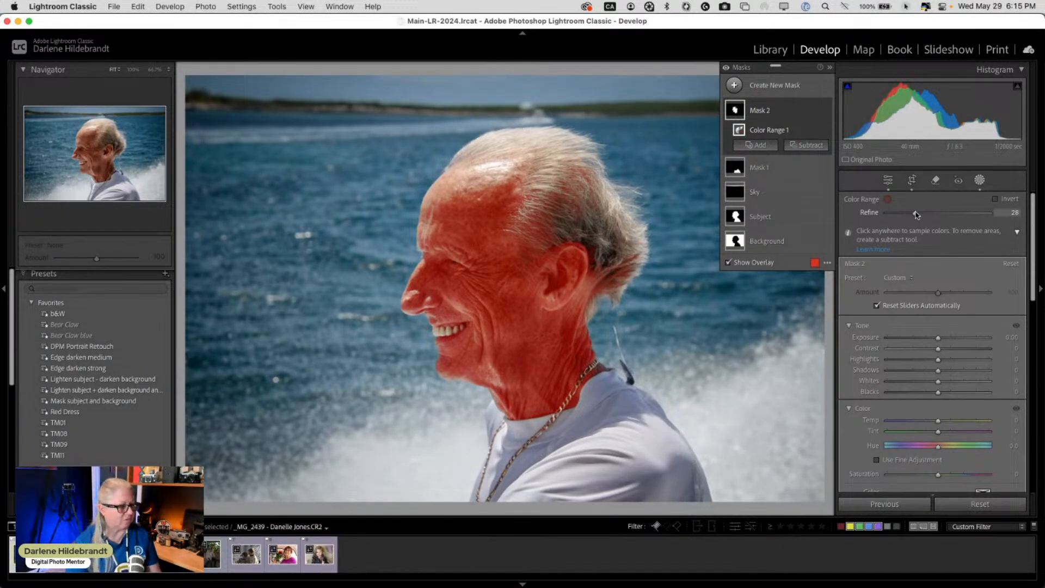
- Soften and brighten the skin mask with Texture at -38 and Exposure at 0.29
scroll(929, 315, down, 5)
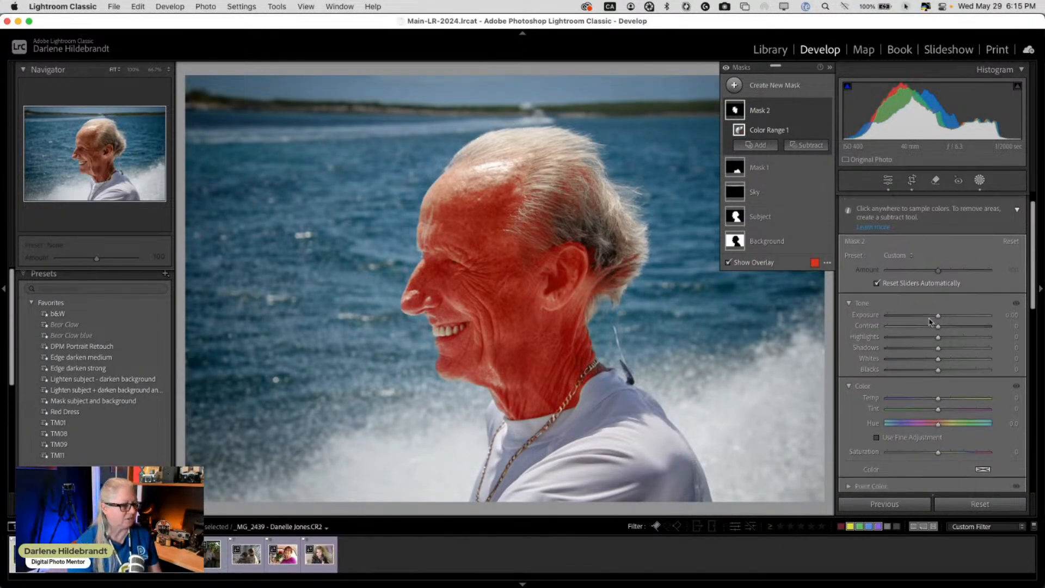
scroll(929, 321, down, 1)
drag(938, 421, 920, 420)
scroll(931, 370, up, 5)
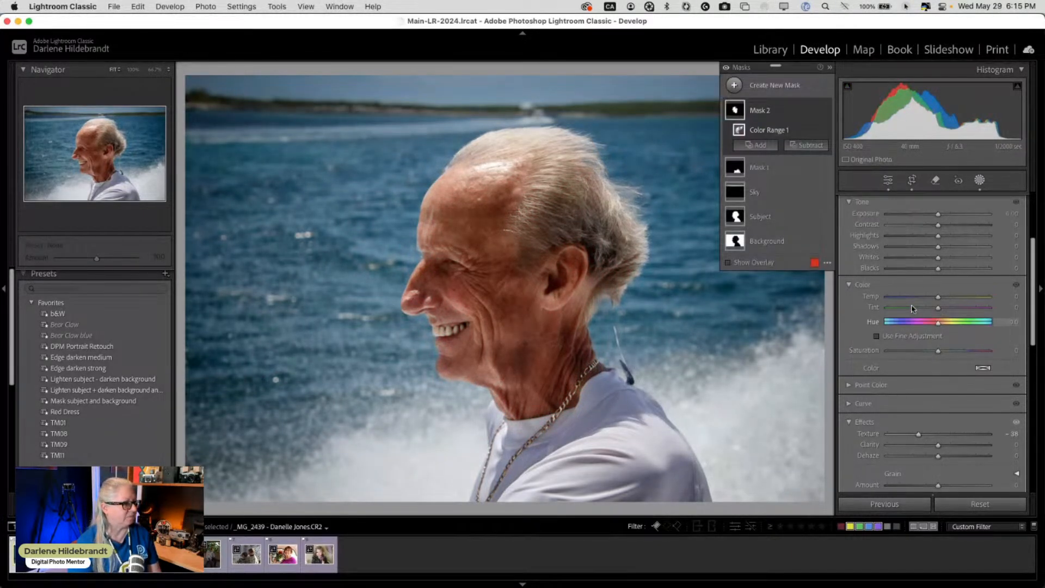
drag(939, 318, 937, 336)
scroll(952, 327, down, 5)
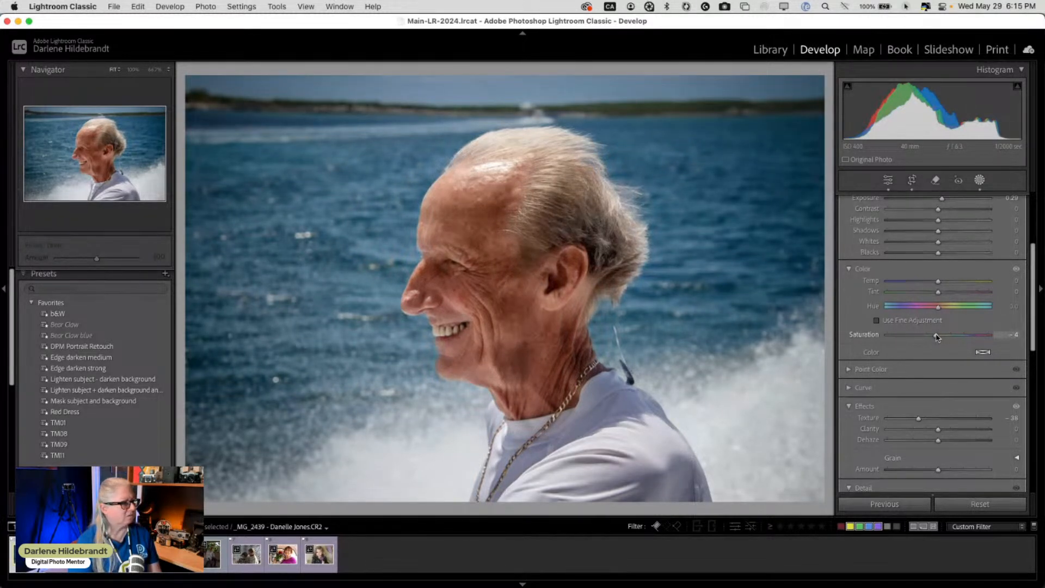
- Set the skin mask's Tint to 5 and reset its Saturation to 0
drag(937, 337, 936, 336)
drag(937, 293, 938, 294)
double_click(936, 335)
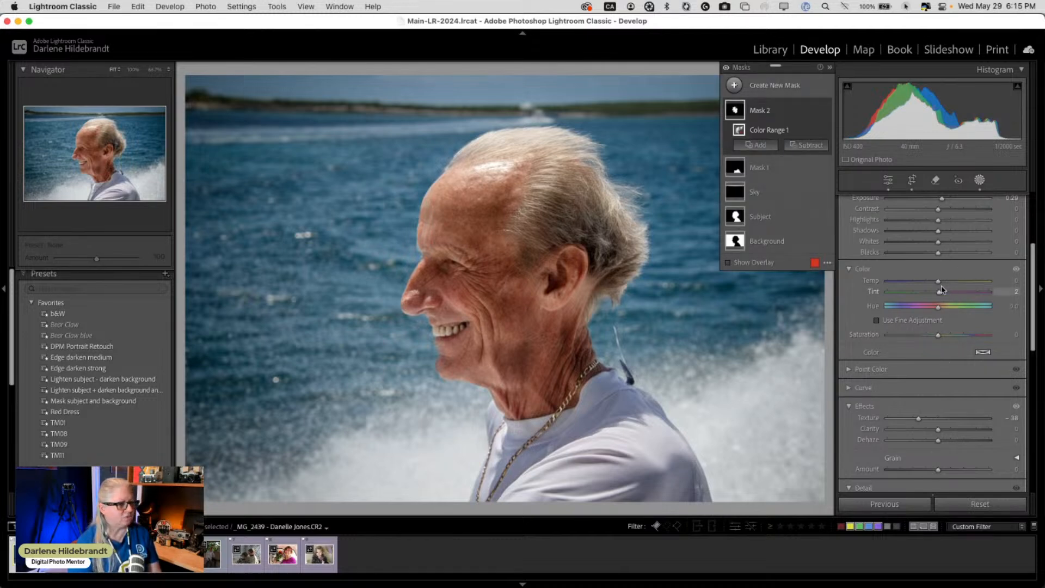
drag(940, 290, 939, 290)
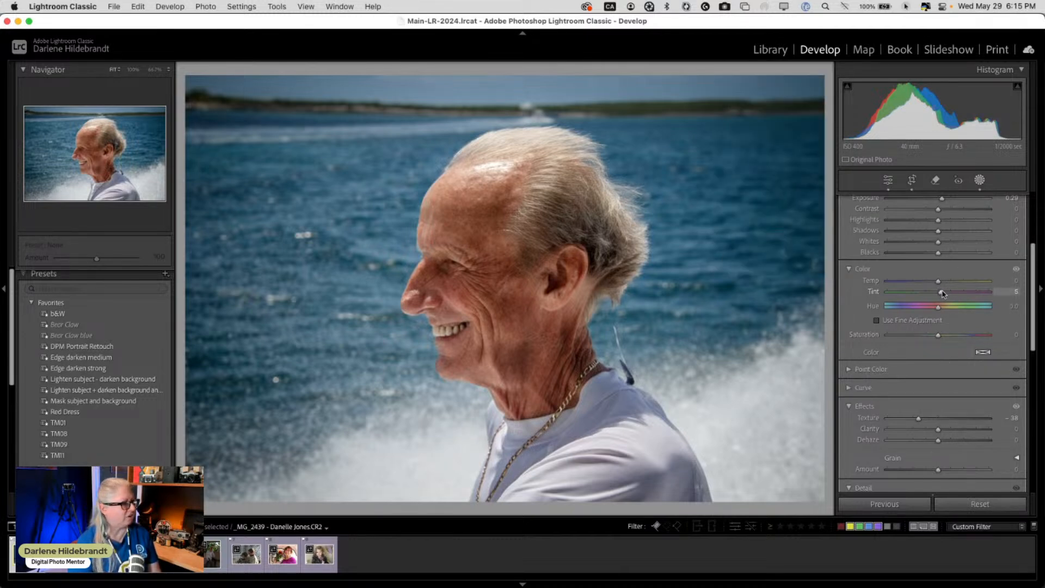
drag(942, 295, 942, 294)
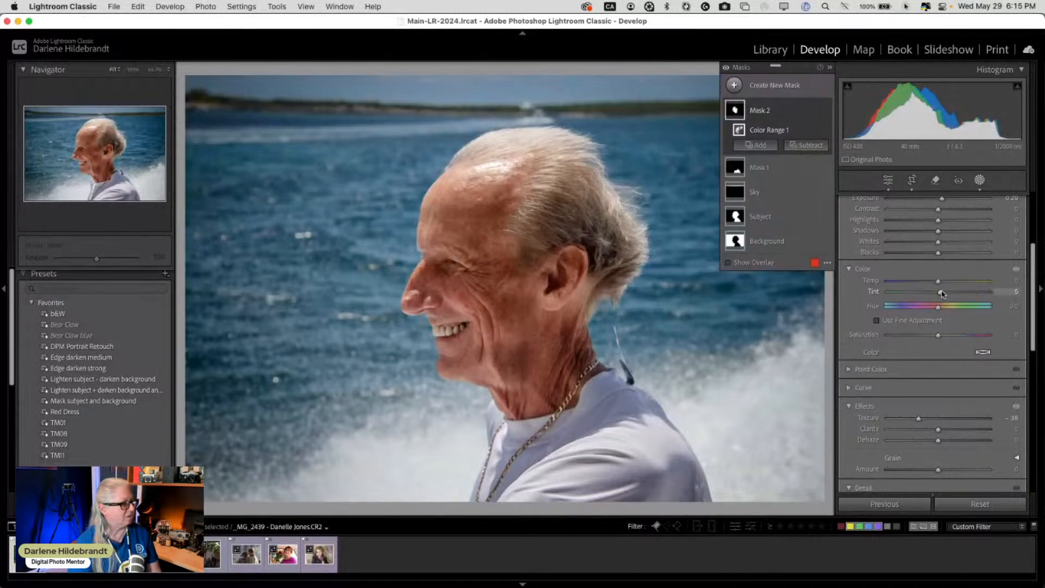
- Rename the new Color Range mask as skin
click(812, 110)
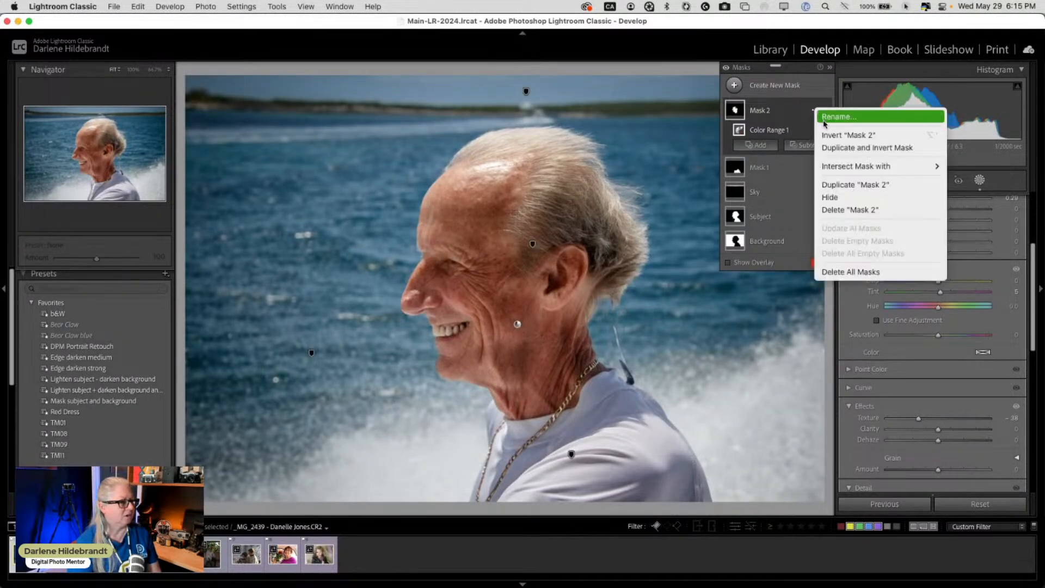
click(826, 117)
text(skin)
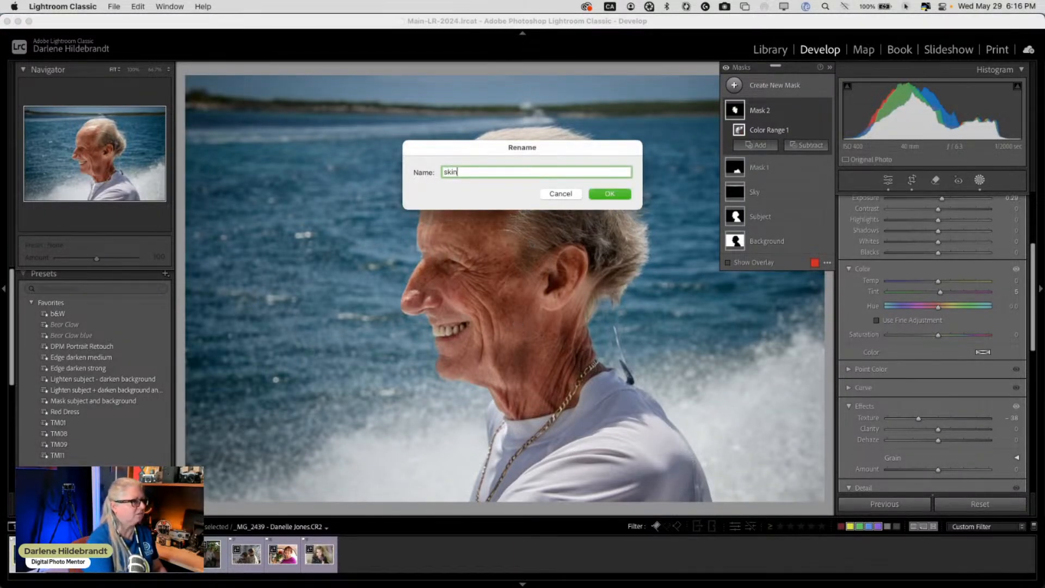
key(Return)
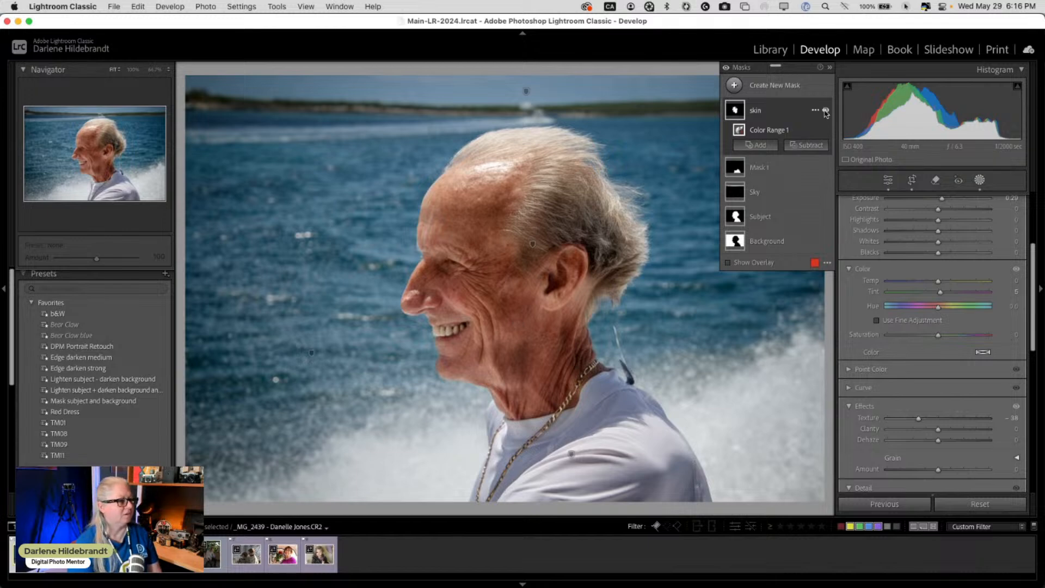
- Toggle the skin mask's visibility repeatedly to compare the face with and without its adjustments
click(825, 111)
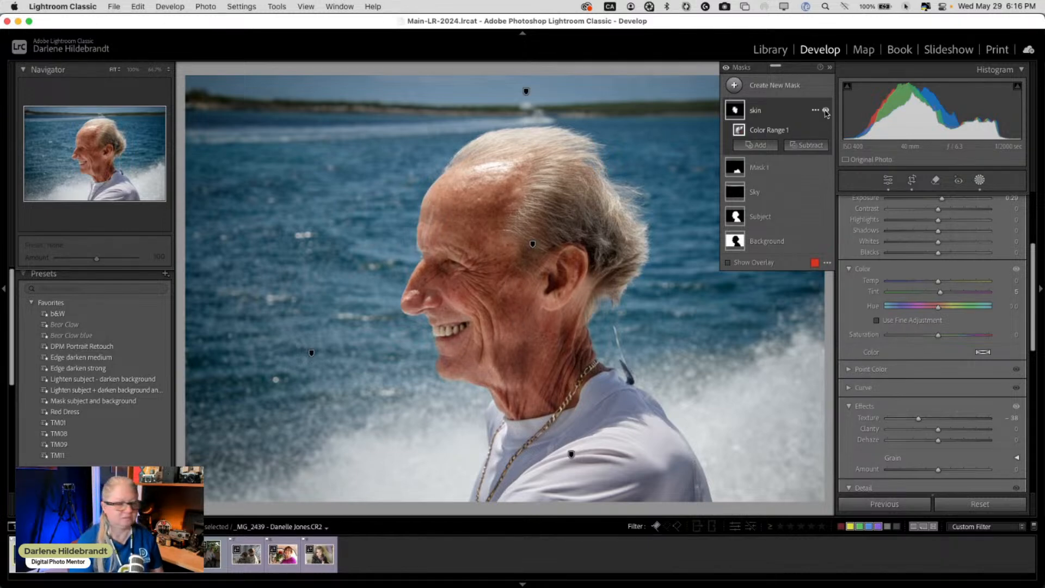
click(826, 110)
click(825, 110)
click(825, 110)
click(826, 110)
click(826, 111)
click(826, 111)
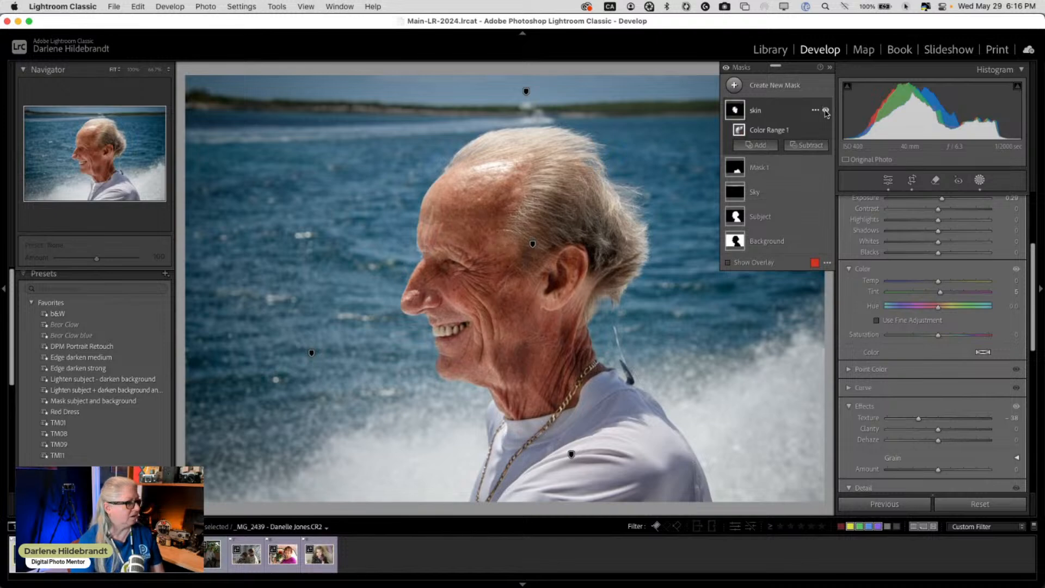
- Create an Objects mask in brush selection mode by painting over the man's teeth
click(734, 85)
click(788, 171)
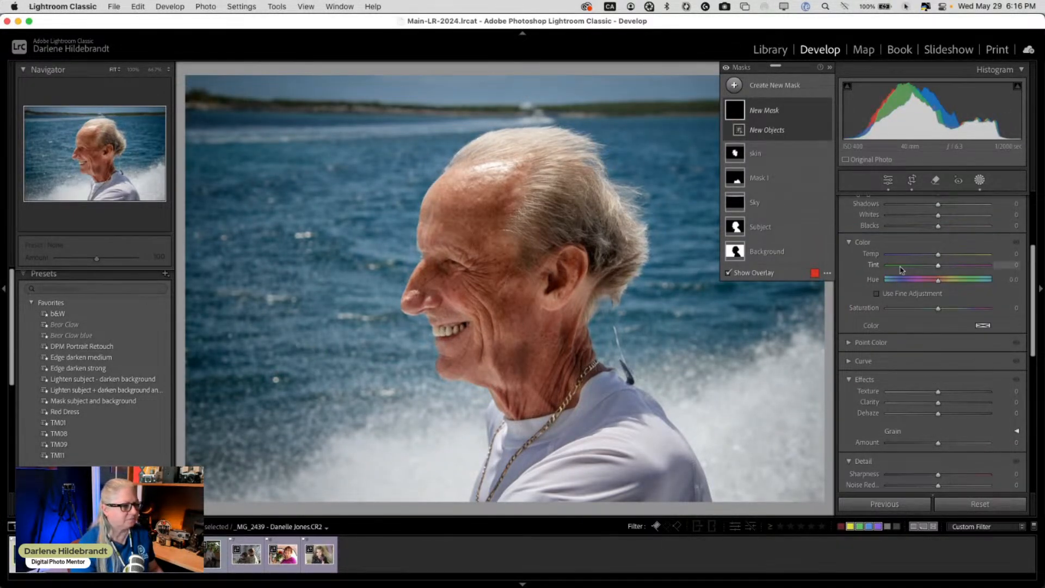
scroll(901, 269, up, 5)
click(872, 216)
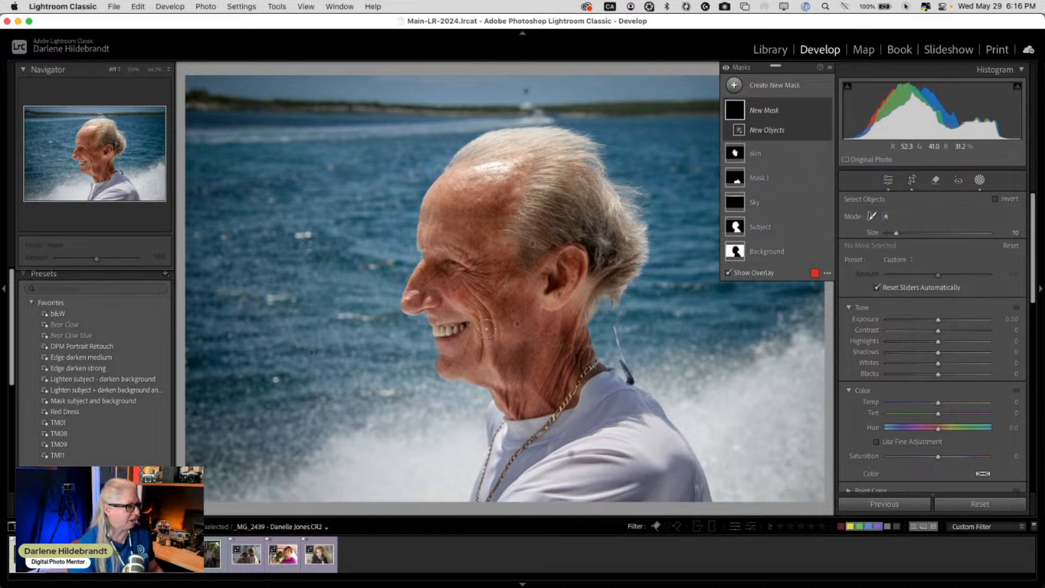
drag(438, 331, 466, 326)
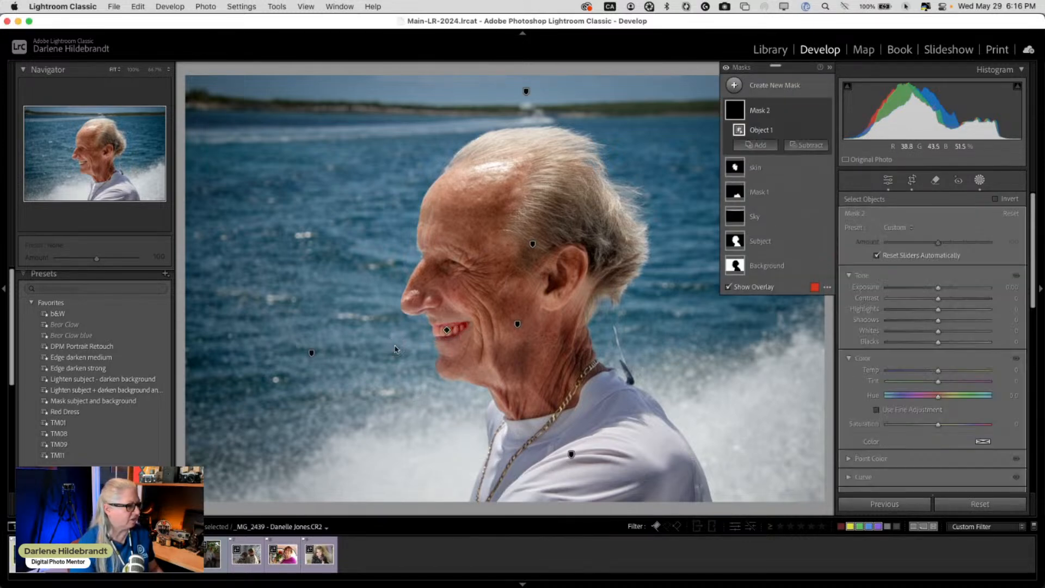
- Whiten the teeth mask with Exposure at 0.31 and Saturation at -8
drag(937, 288, 941, 289)
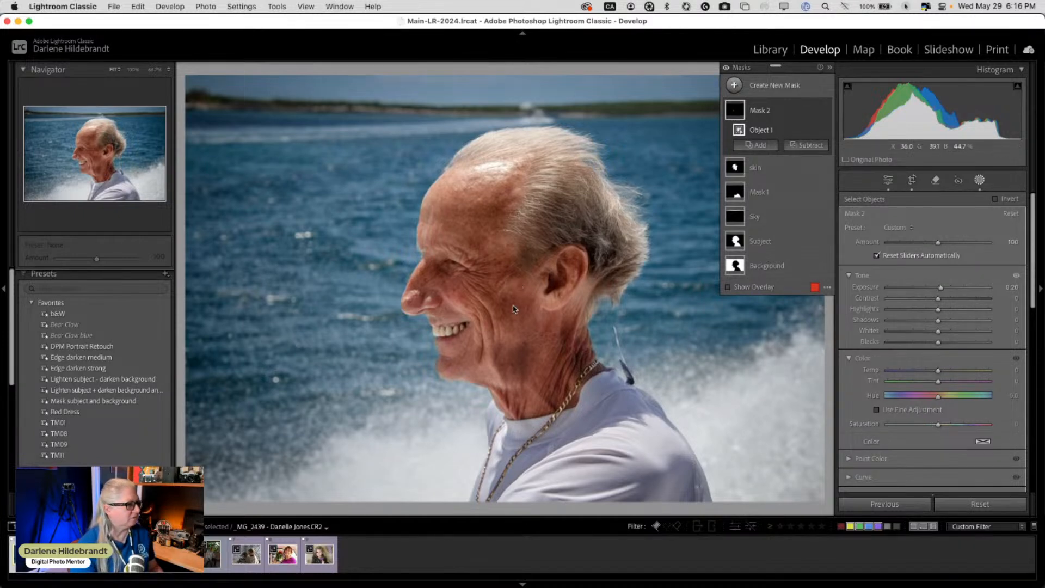
mouse_move(941, 288)
mouse_down()
mouse_move(925, 290)
mouse_move(951, 289)
mouse_move(941, 289)
mouse_up()
drag(937, 423, 934, 426)
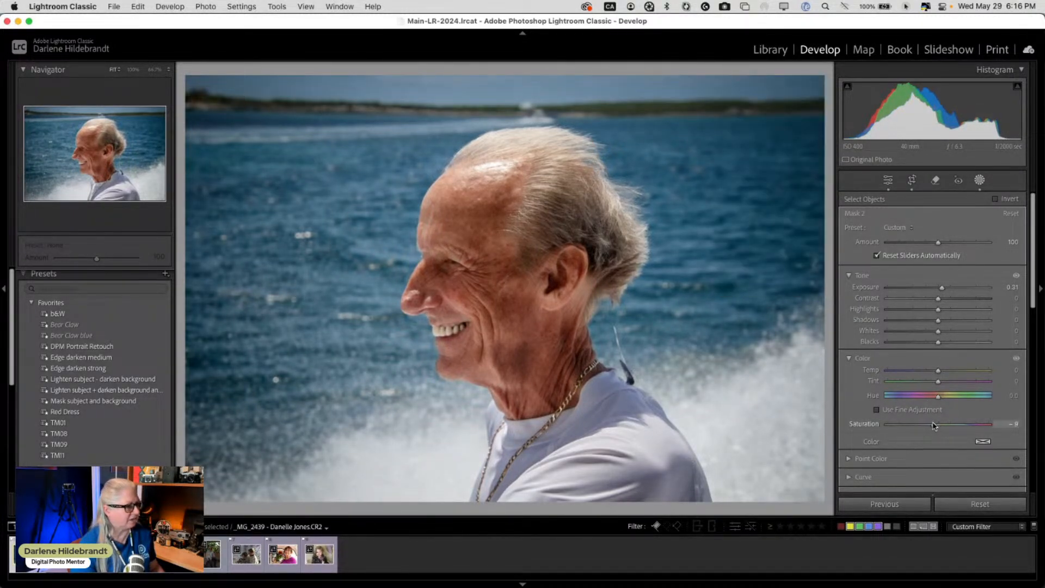
drag(934, 426, 934, 427)
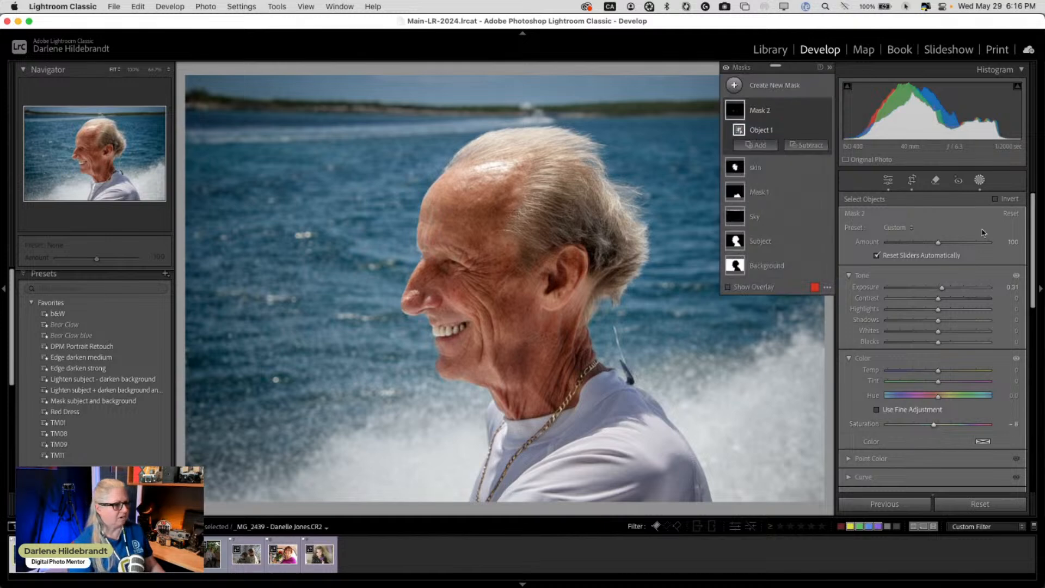
- Leave masking and compare the edited portrait with its before view
click(980, 180)
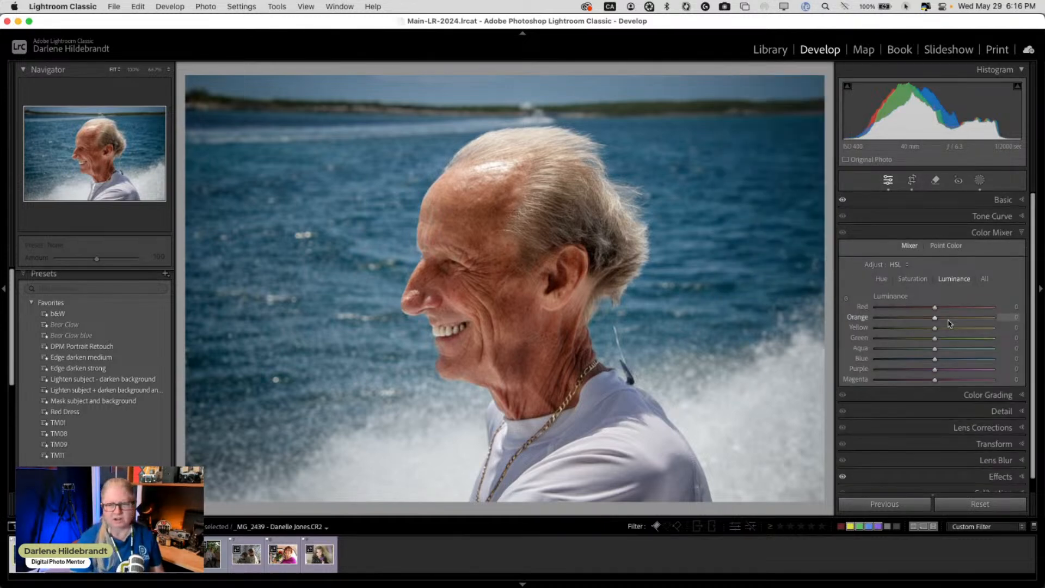
key(backslash)
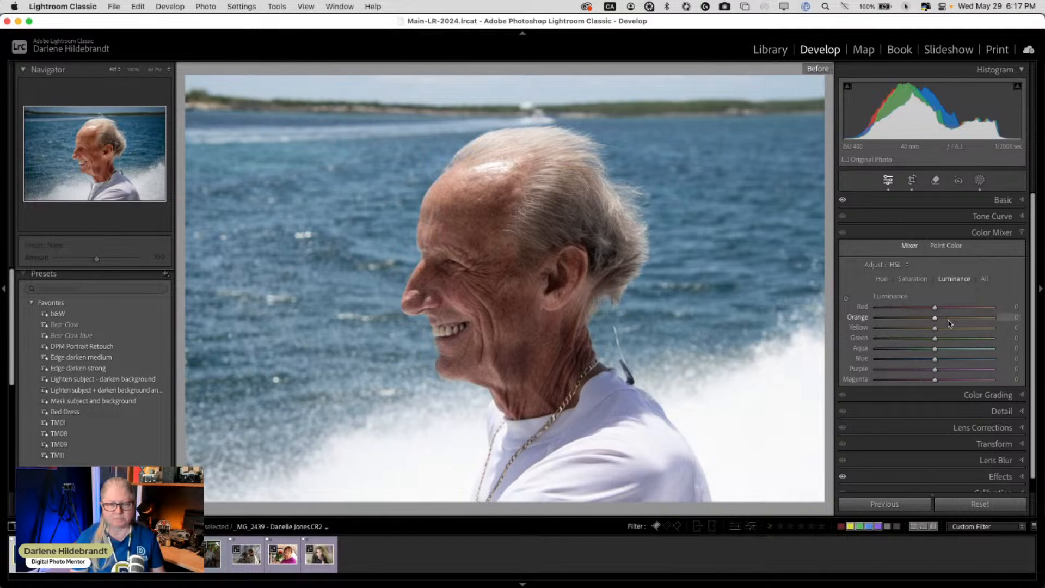
key(backslash)
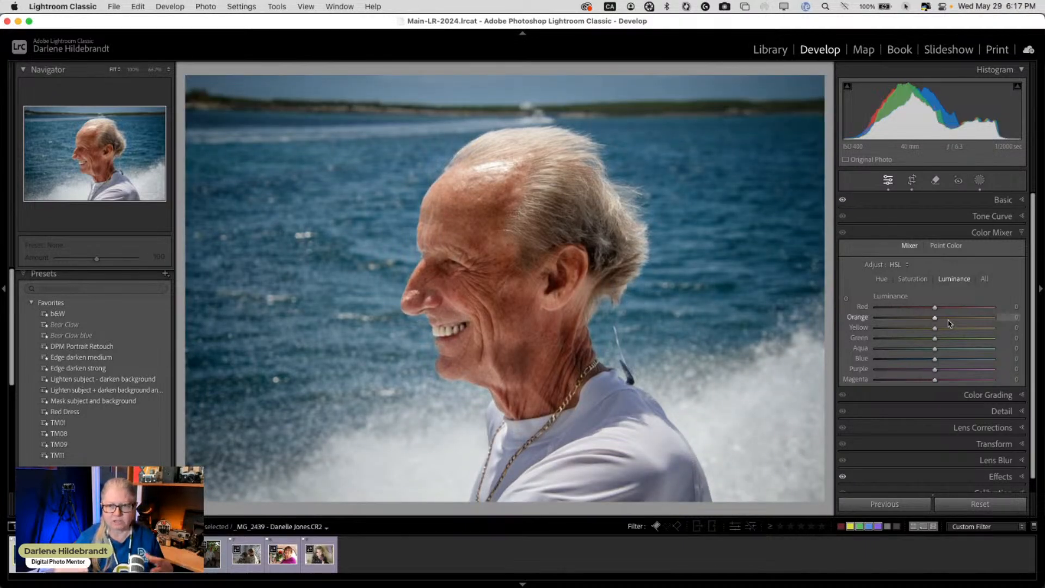
- Use the Remove tool at Size 10 to paint out the stray strap sticking up behind the man's neck
click(621, 371)
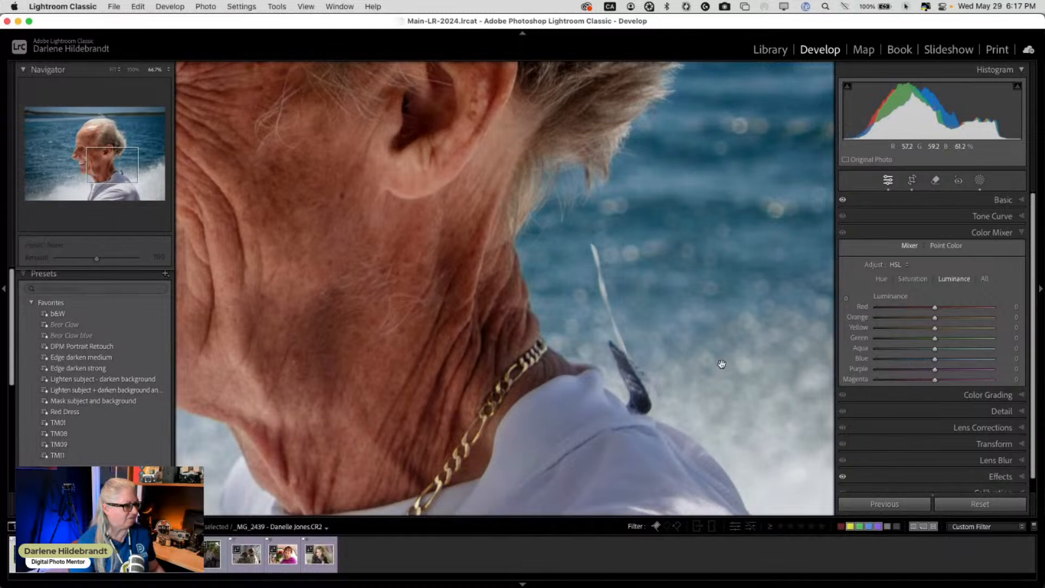
click(936, 181)
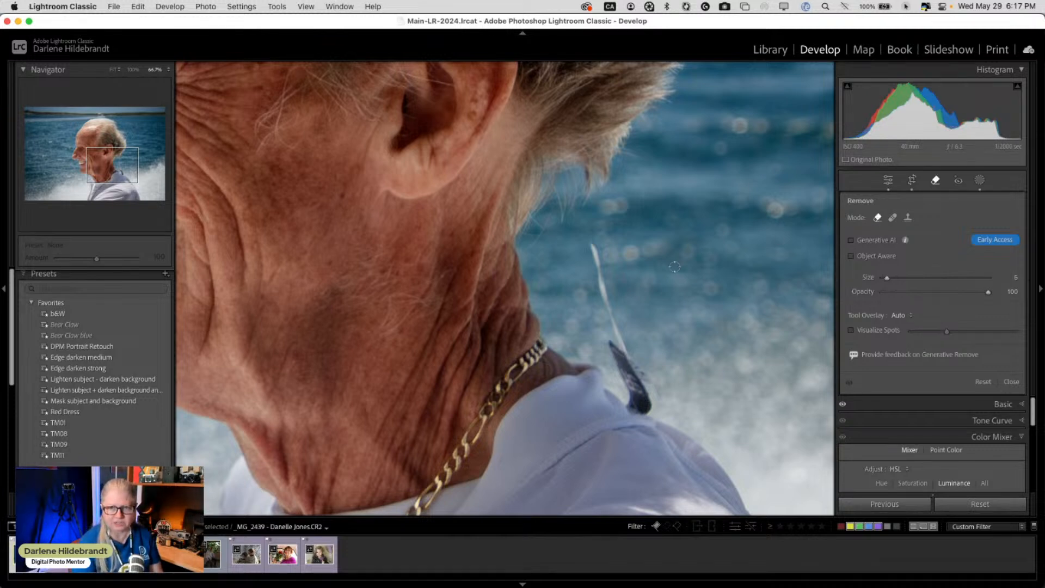
key(bracketright)
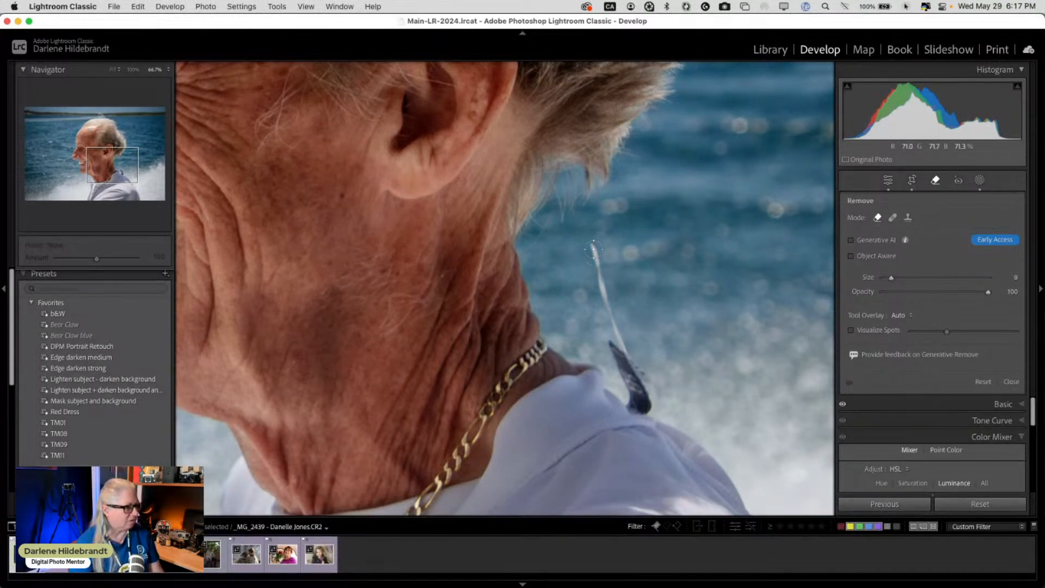
mouse_move(592, 244)
mouse_down()
mouse_move(624, 342)
mouse_move(615, 345)
mouse_move(645, 386)
mouse_move(641, 407)
mouse_move(633, 408)
mouse_move(613, 337)
mouse_up()
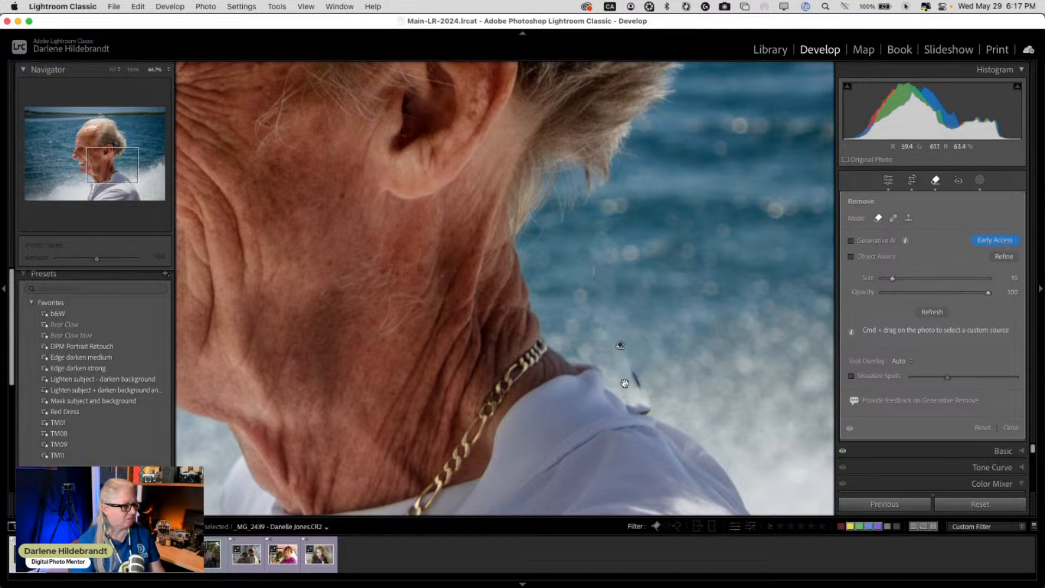
- Try alternative fills for the strap removal behind the man's neck, and delete that removal spot
click(932, 312)
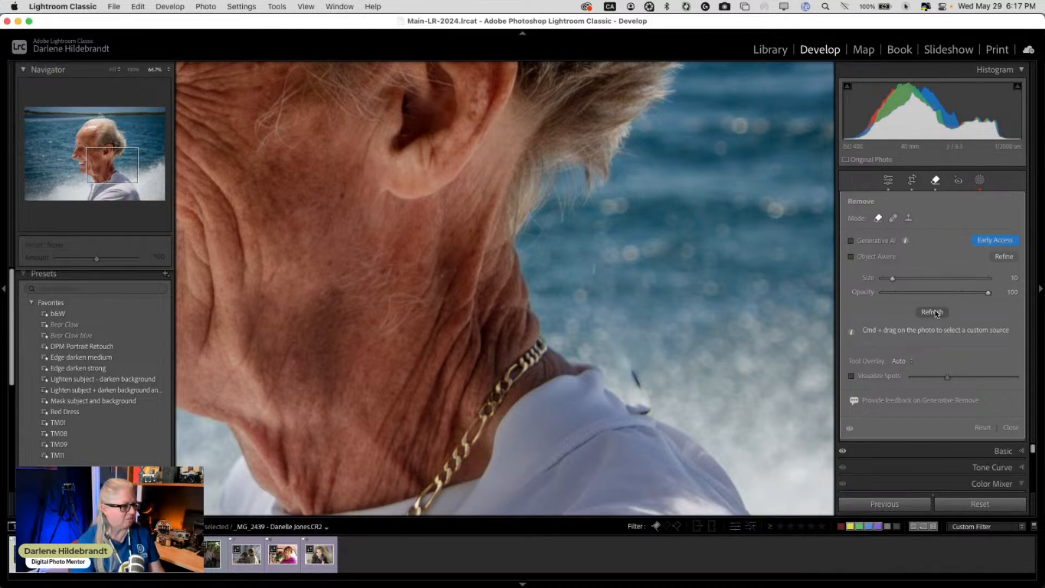
click(629, 358)
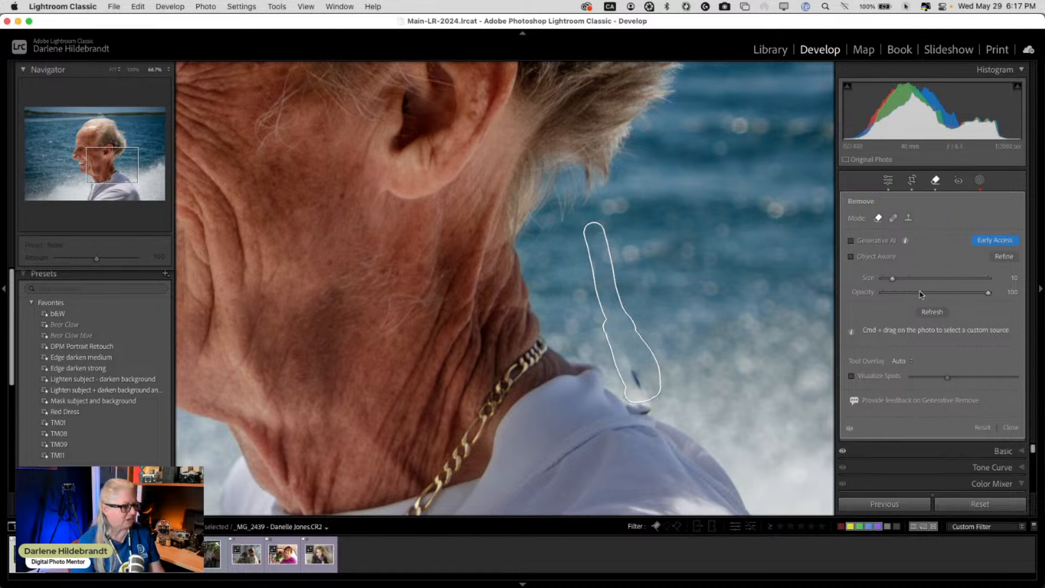
click(930, 312)
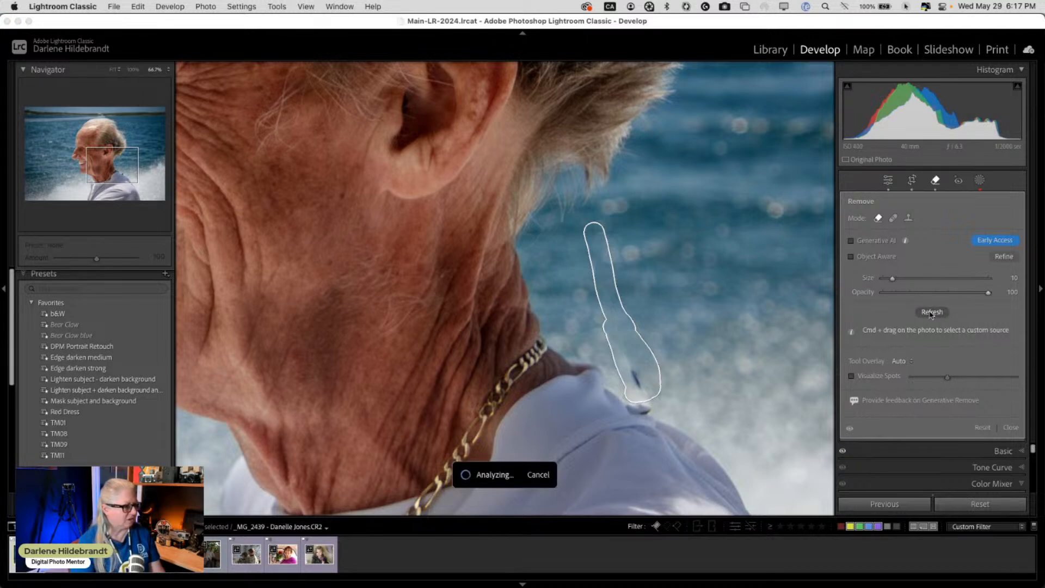
click(931, 312)
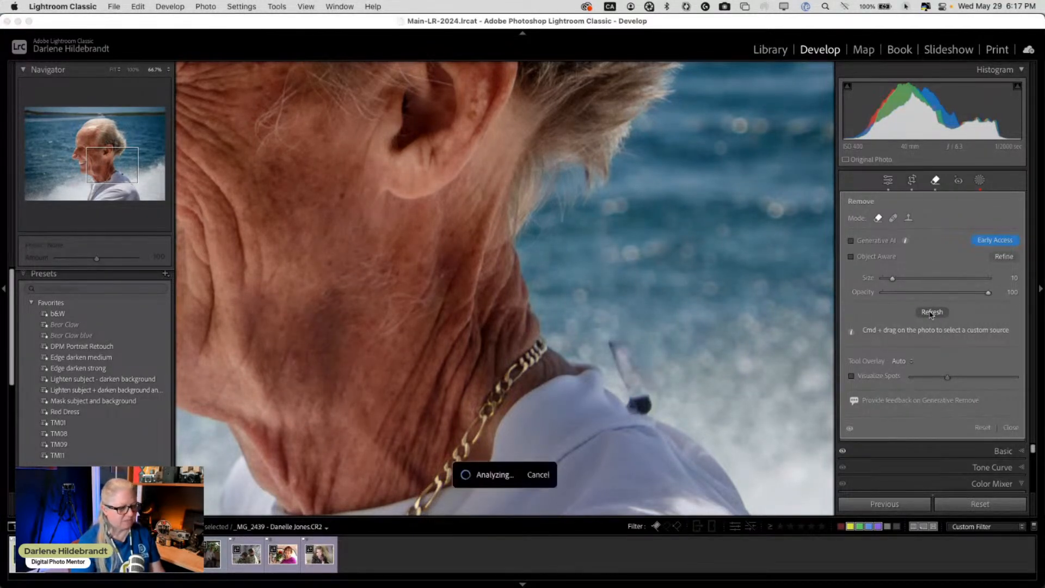
click(931, 313)
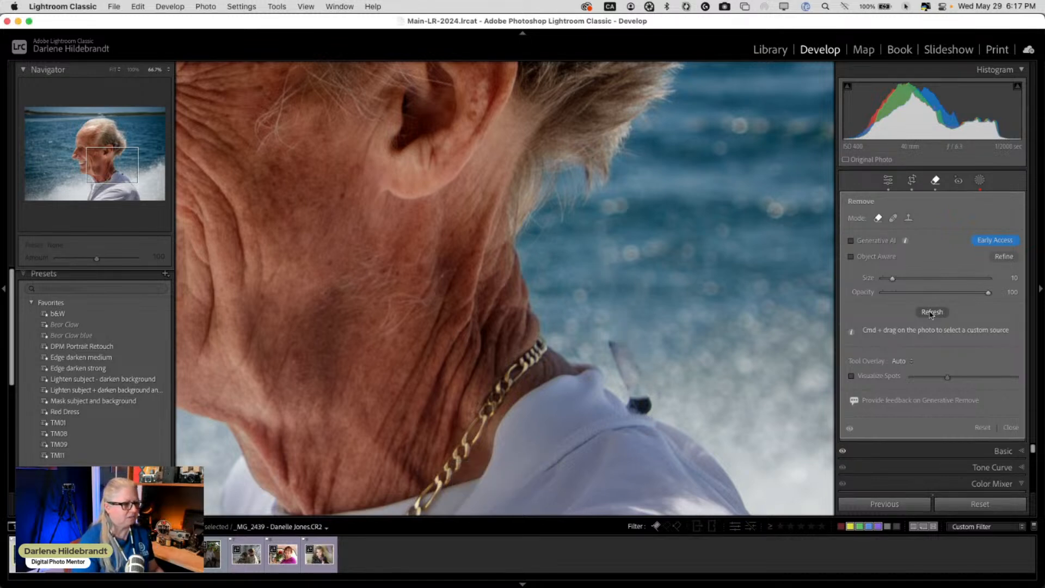
drag(652, 241, 745, 389)
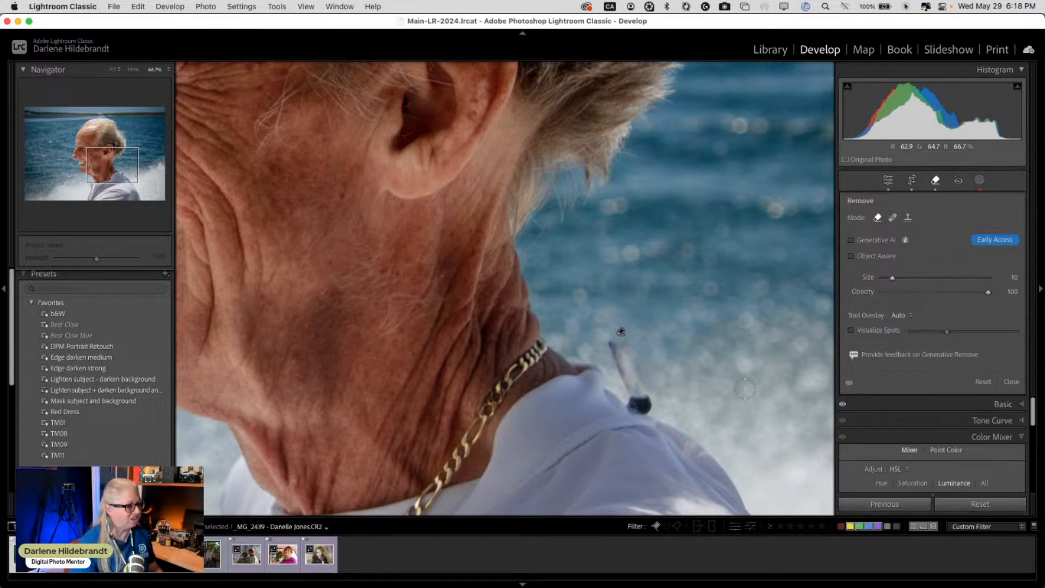
click(621, 333)
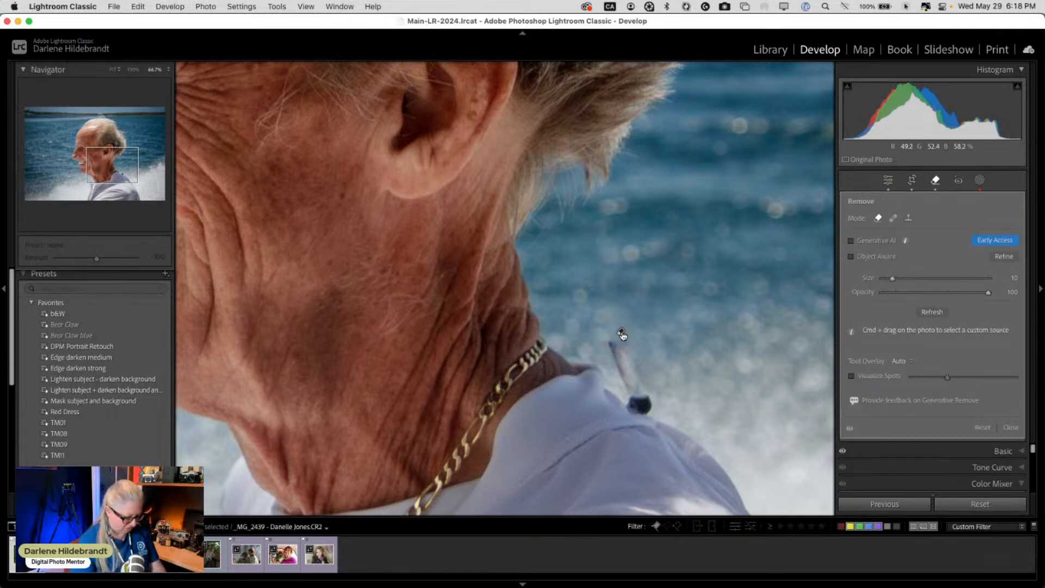
key(Delete)
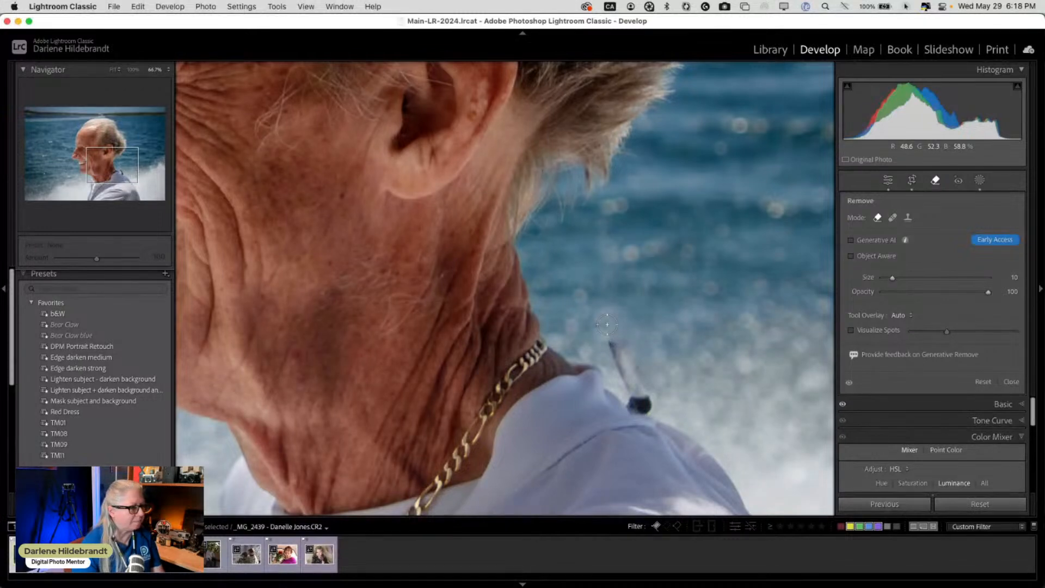
- Try to remove the strap in separate sections at Size 10, from its thin upper strand to its dark lower end
drag(591, 245, 613, 342)
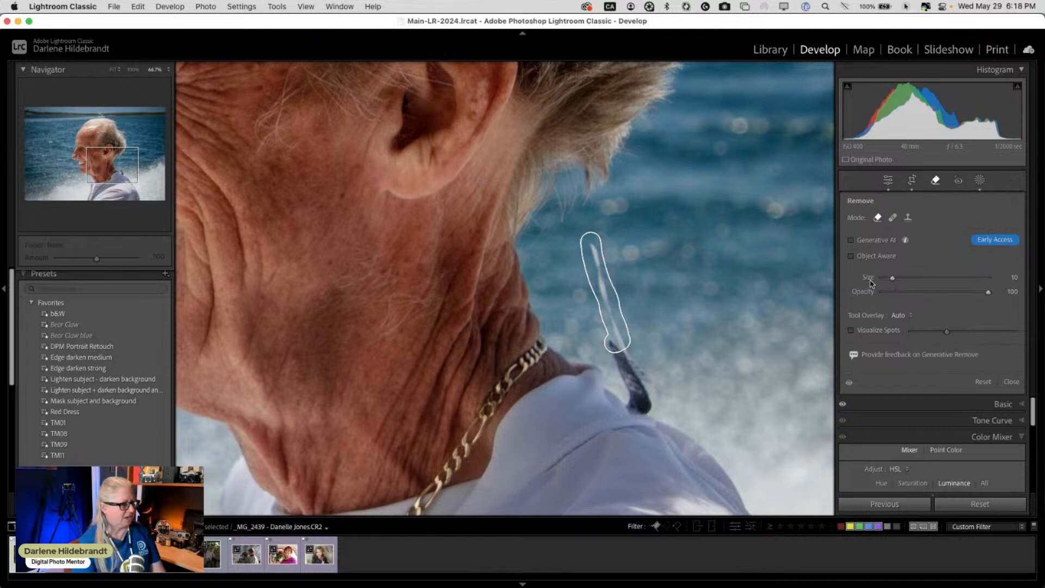
scroll(870, 282, up, 2)
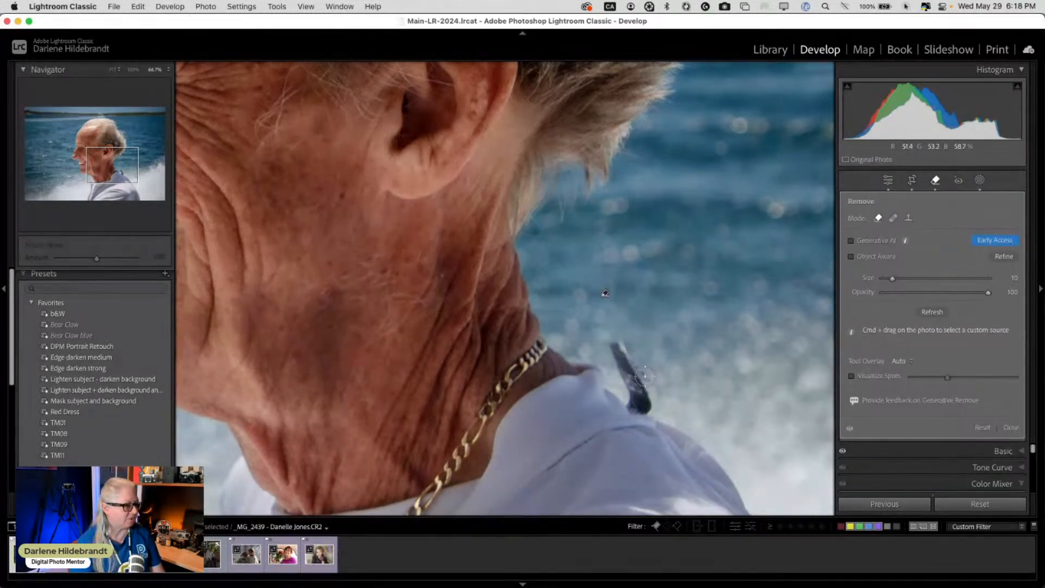
mouse_move(633, 375)
mouse_down()
mouse_move(610, 345)
mouse_move(620, 340)
mouse_move(643, 368)
mouse_up()
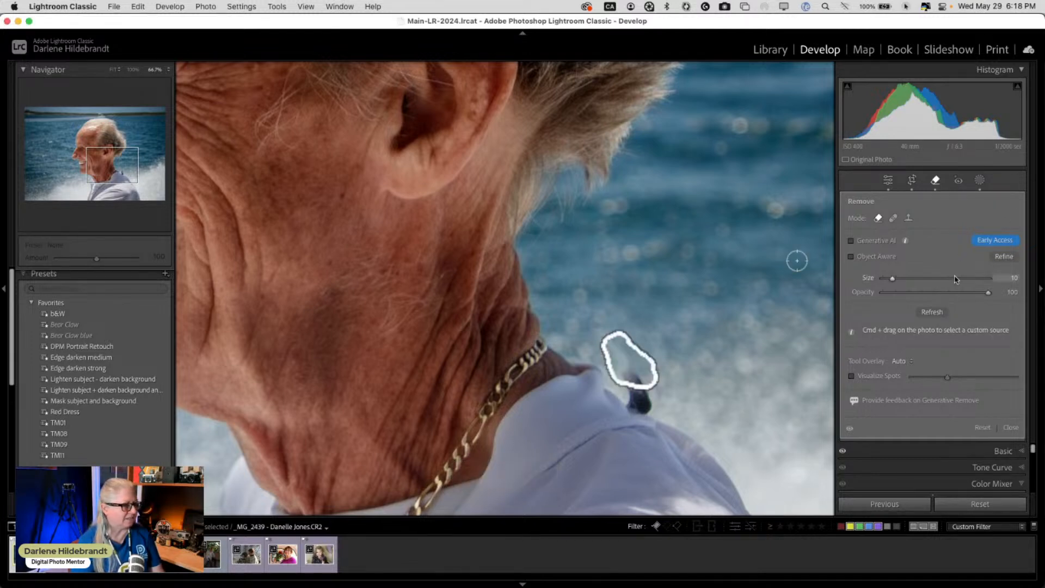
click(931, 314)
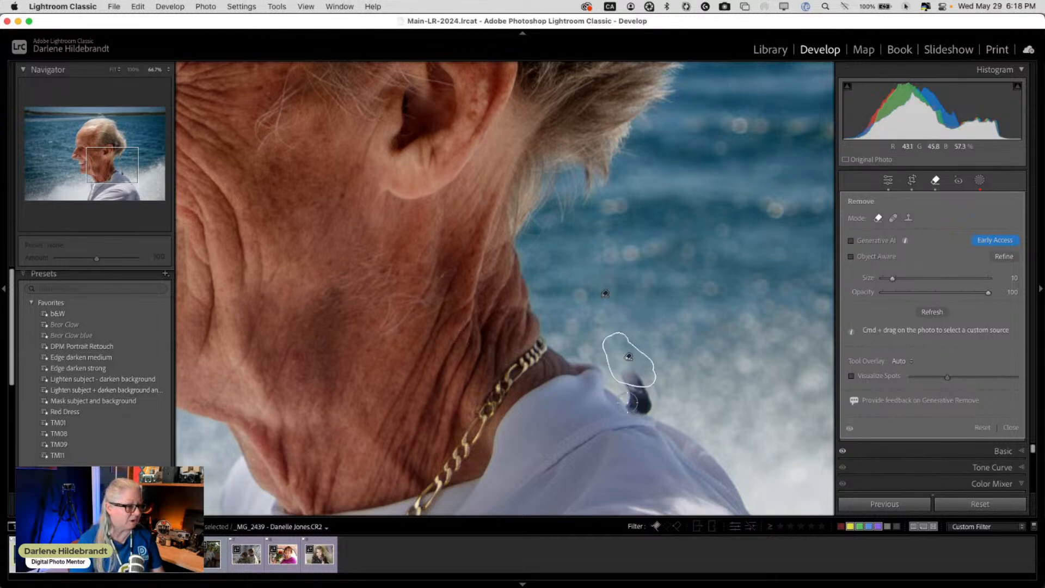
mouse_move(630, 403)
mouse_down()
mouse_move(639, 417)
mouse_move(644, 385)
mouse_move(626, 365)
mouse_move(643, 410)
mouse_up()
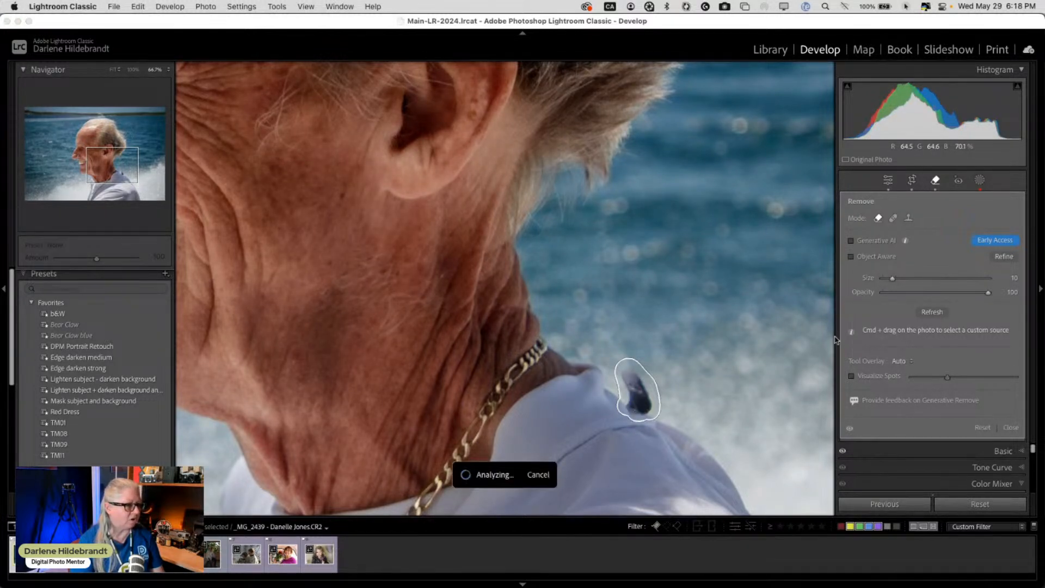
click(928, 310)
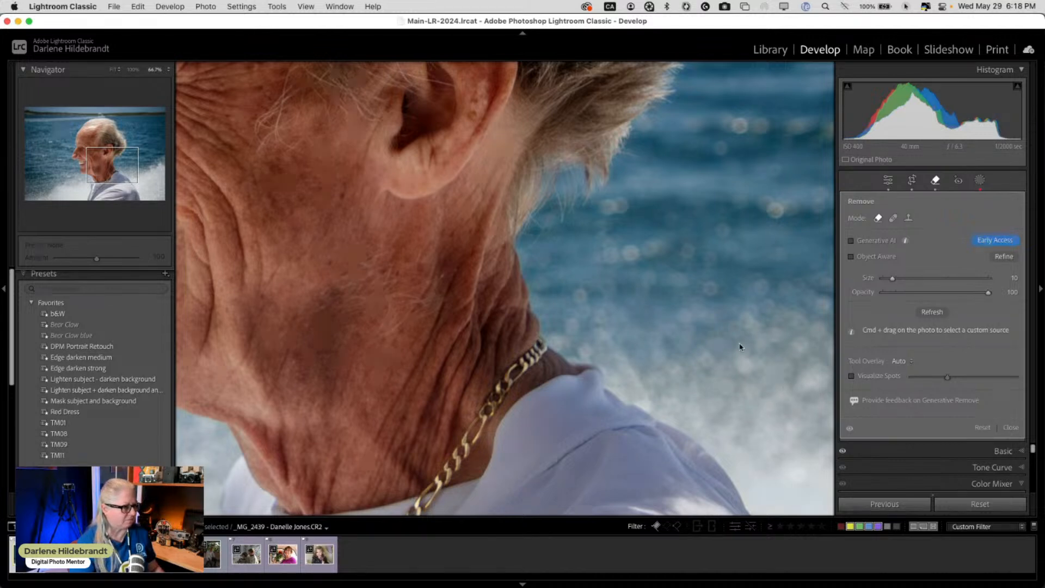
- Enable Generative AI for the Remove tool, paint over the entire strap behind the neck, and apply the removal
click(850, 240)
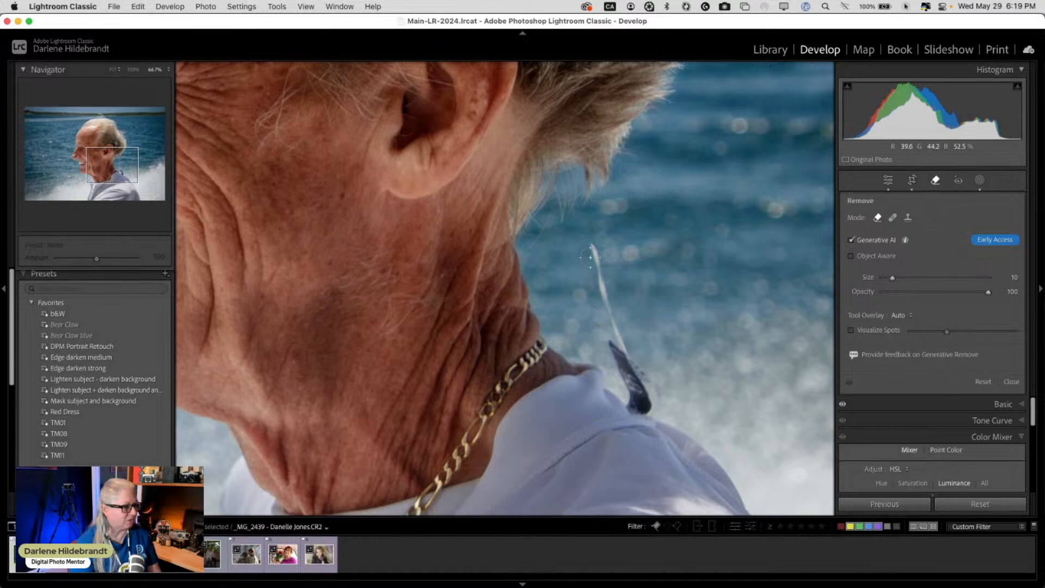
mouse_move(600, 276)
mouse_down()
mouse_move(610, 342)
mouse_move(612, 315)
mouse_move(618, 361)
mouse_move(647, 383)
mouse_move(645, 410)
mouse_move(630, 407)
mouse_move(617, 334)
mouse_up()
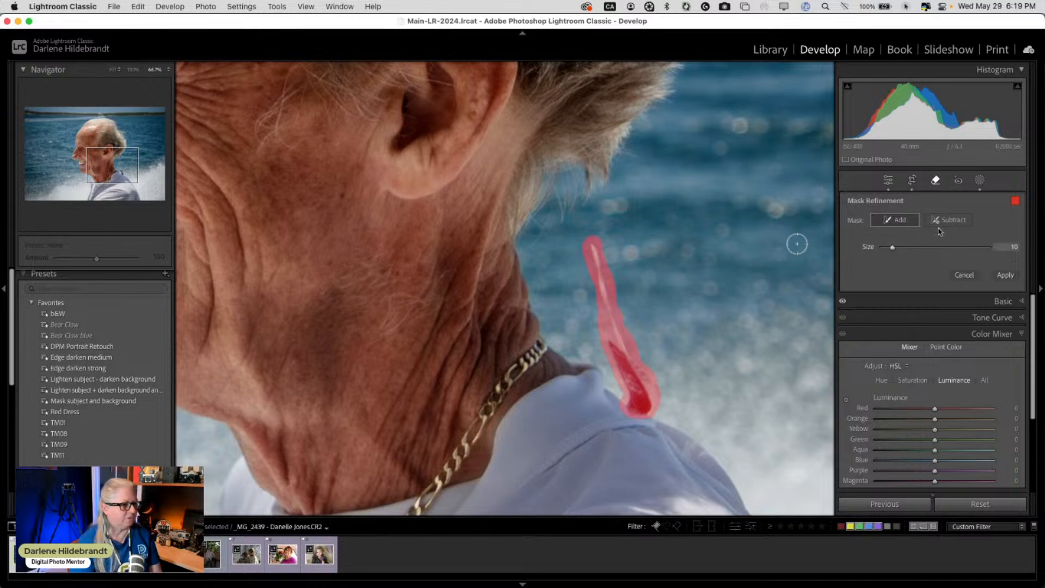
click(1004, 275)
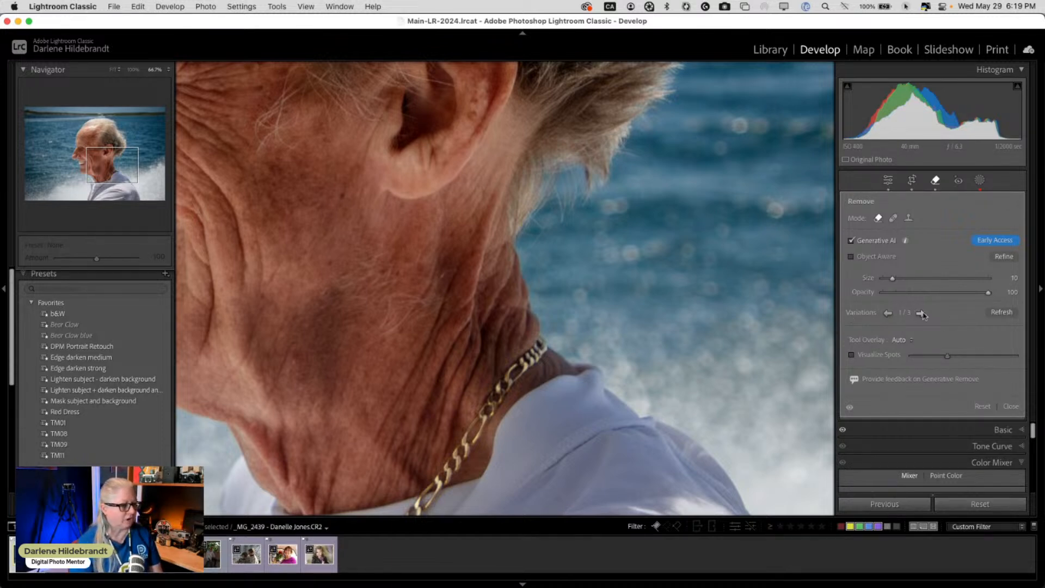
click(906, 6)
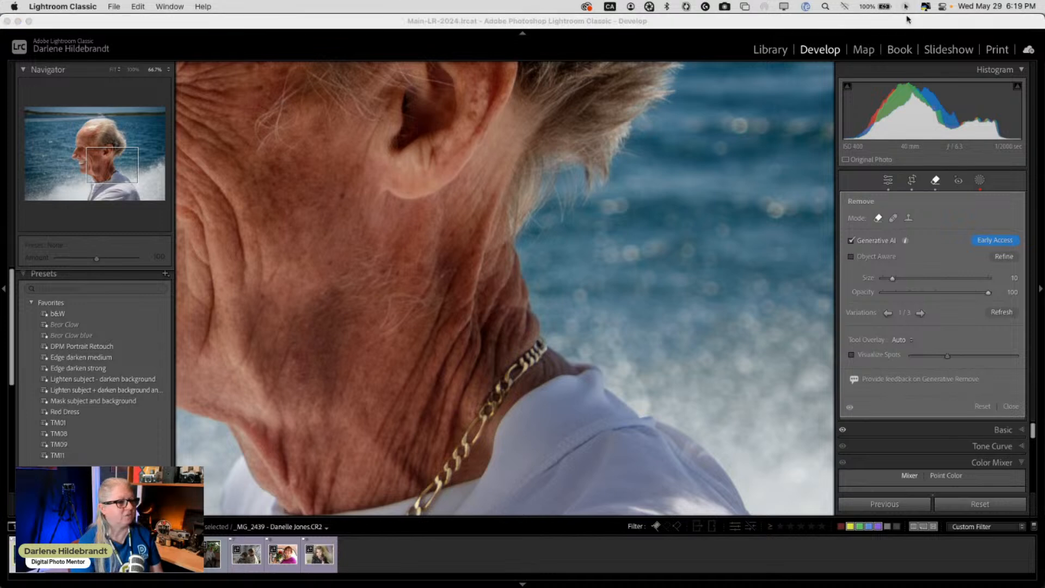
click(906, 36)
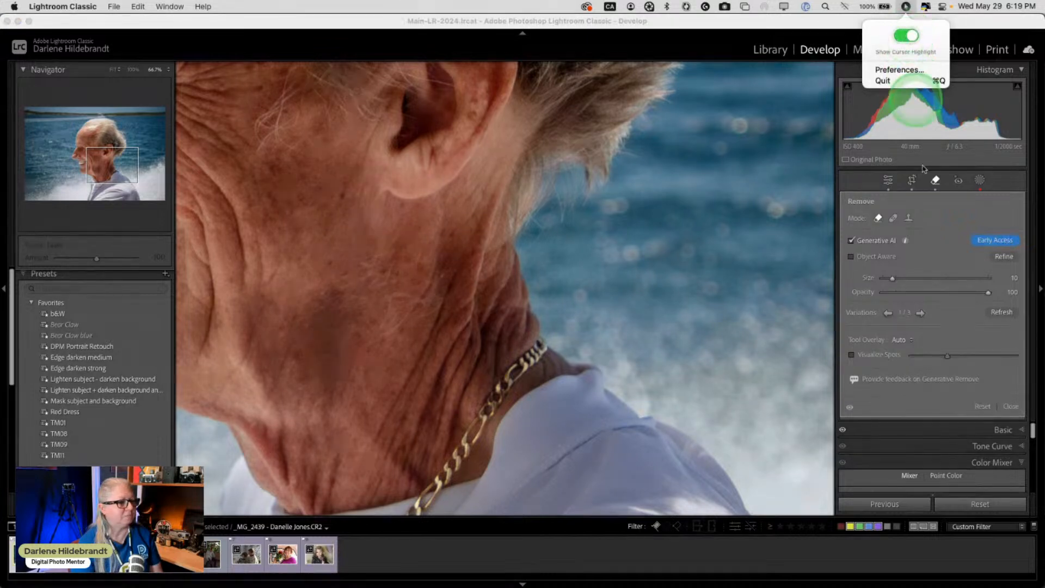
- Compare the generated variations of the strap removal, keep variation 2 of 3, and close the Remove tool
click(919, 314)
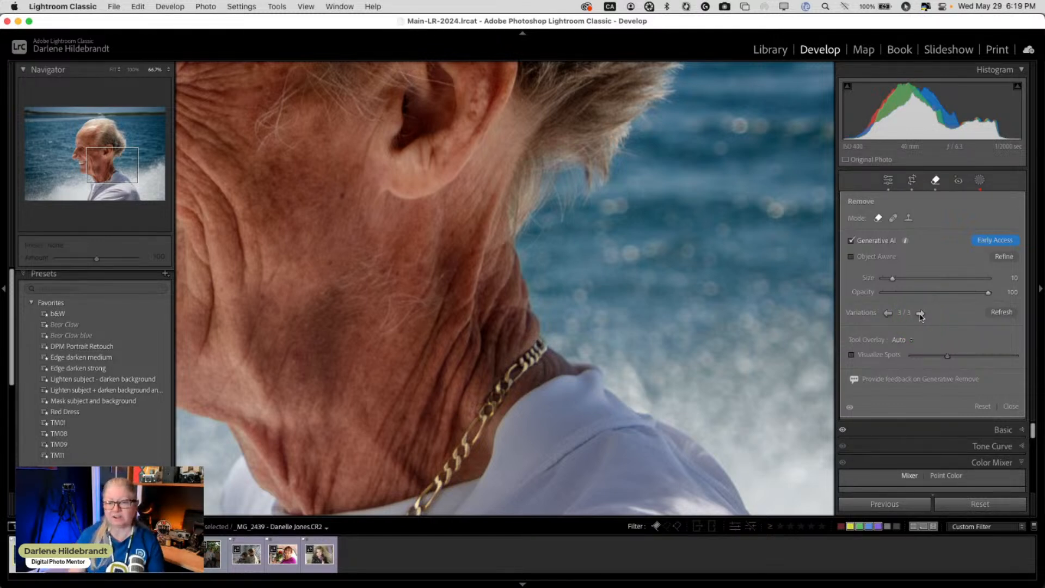
click(888, 314)
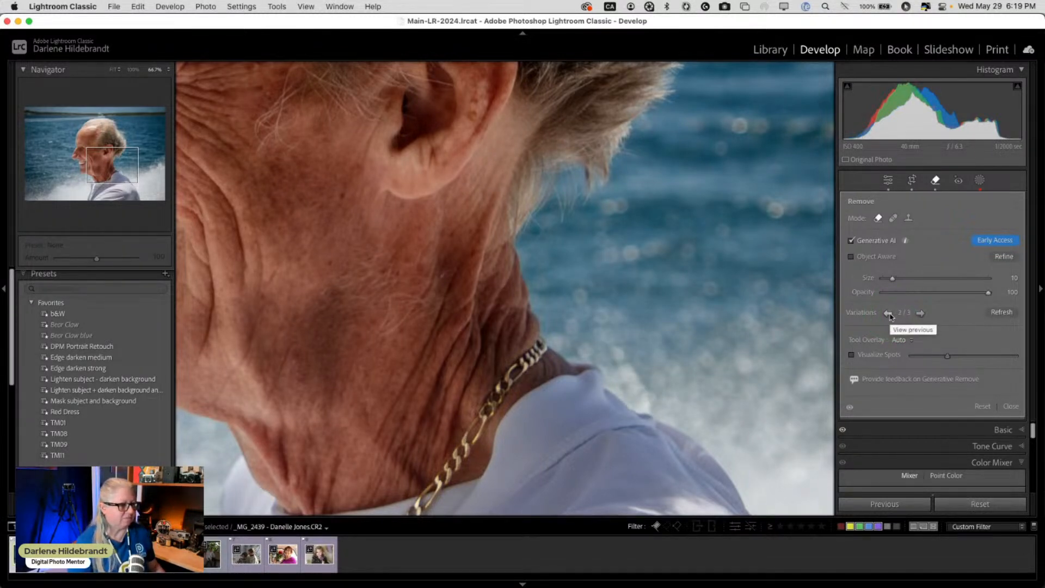
click(1010, 407)
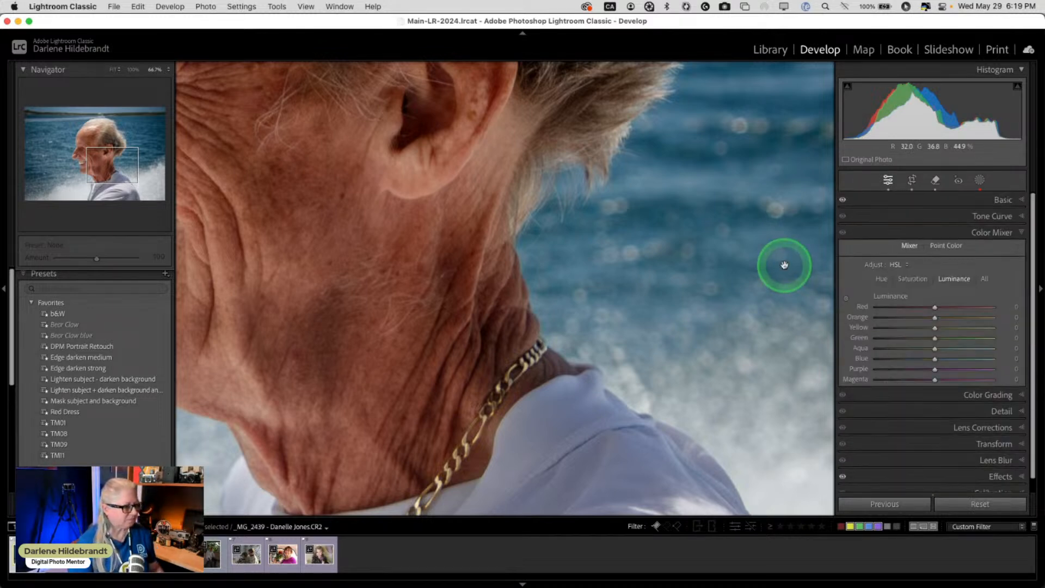
click(784, 265)
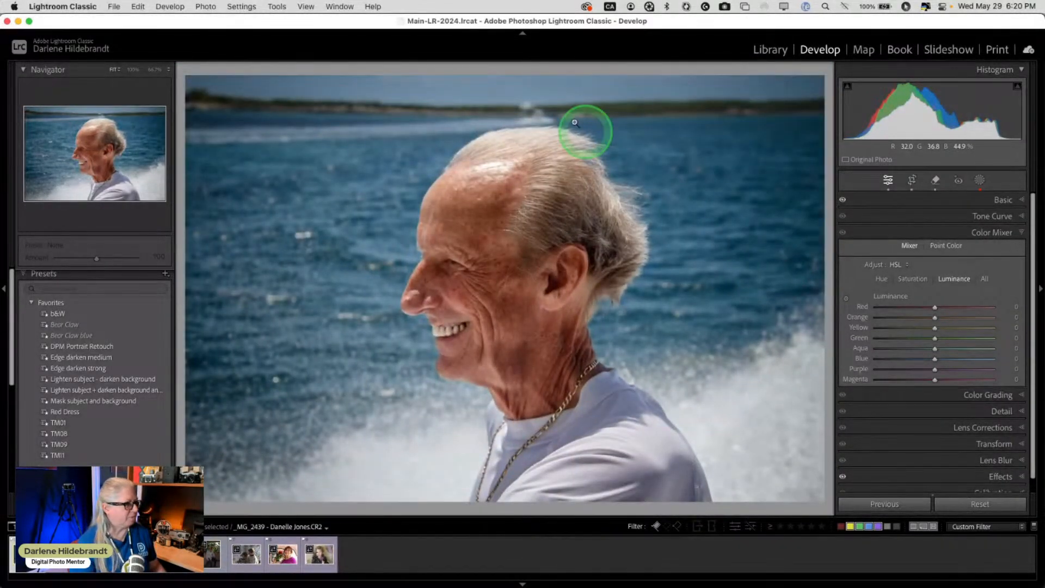
- Remove the bright glint on the water in front of the man's forehead with the Remove tool at Opacity 67
click(276, 235)
key(q)
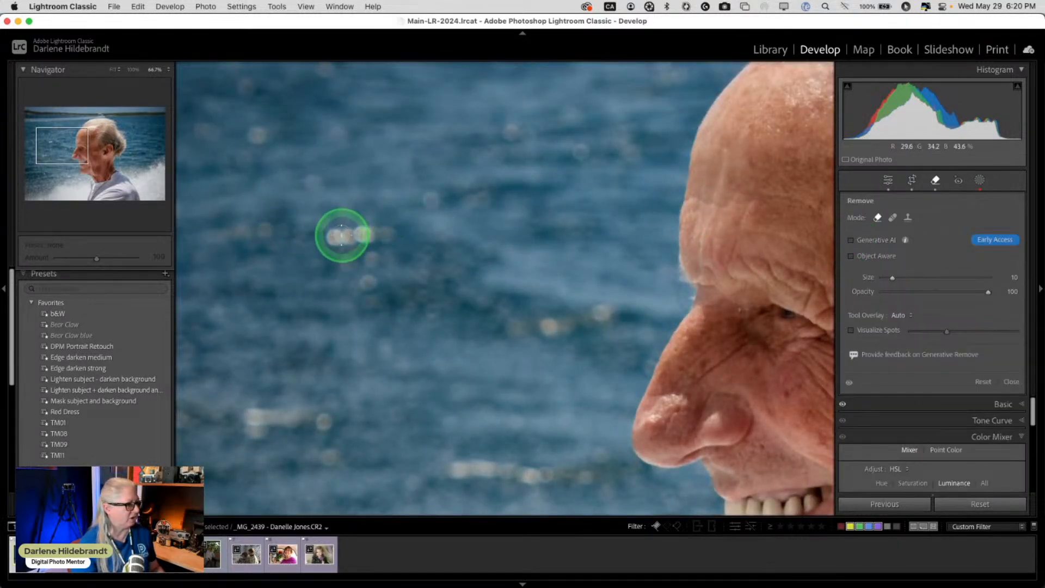
mouse_move(369, 233)
mouse_down()
mouse_move(319, 234)
mouse_move(369, 234)
mouse_up()
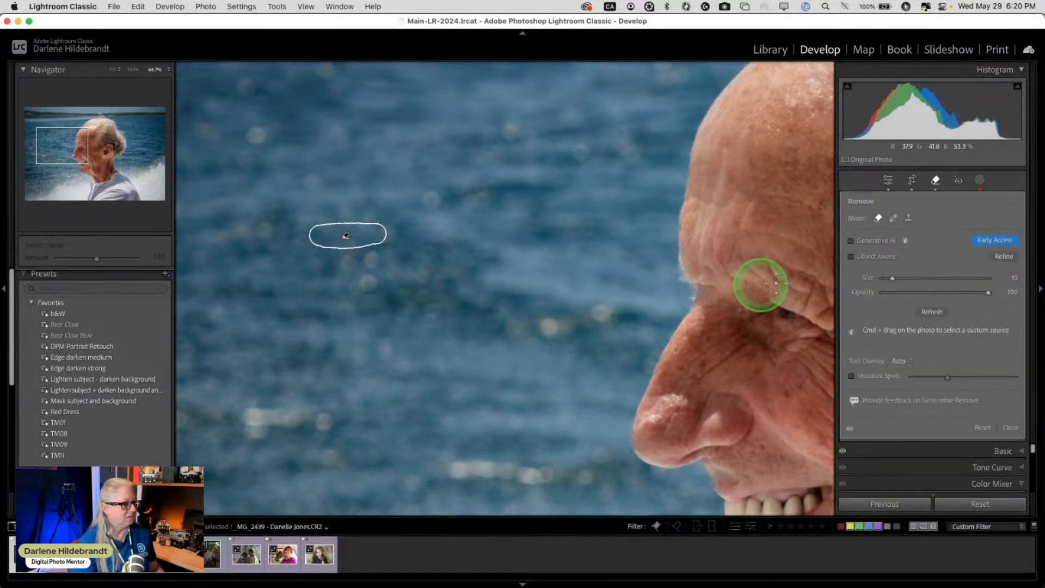
drag(988, 293, 950, 293)
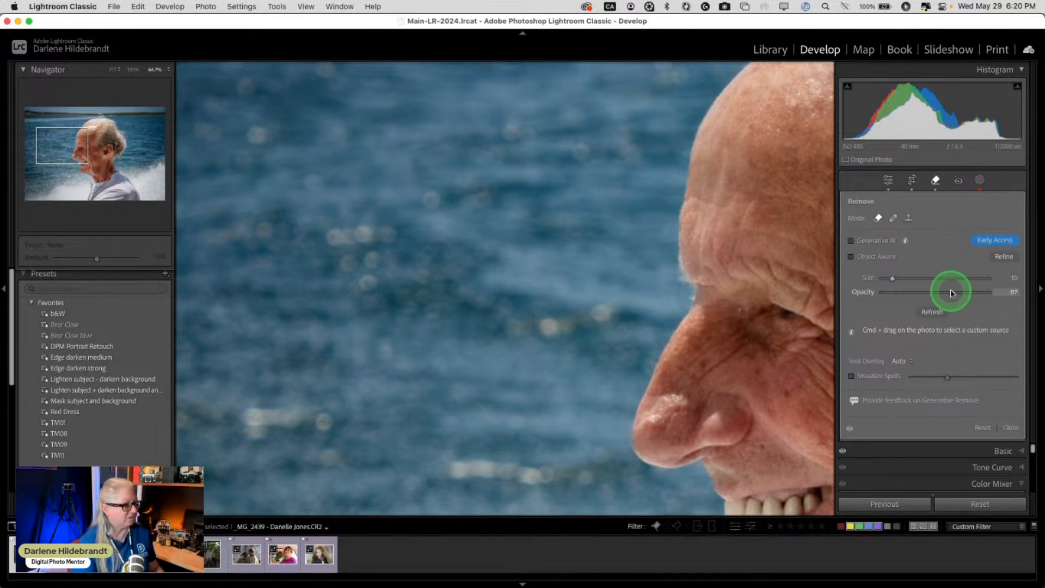
- Paint over the top of the white boat on the horizon with the Remove tool at Opacity 100 and refresh the fill repeatedly
drag(462, 154, 323, 338)
drag(574, 185, 303, 331)
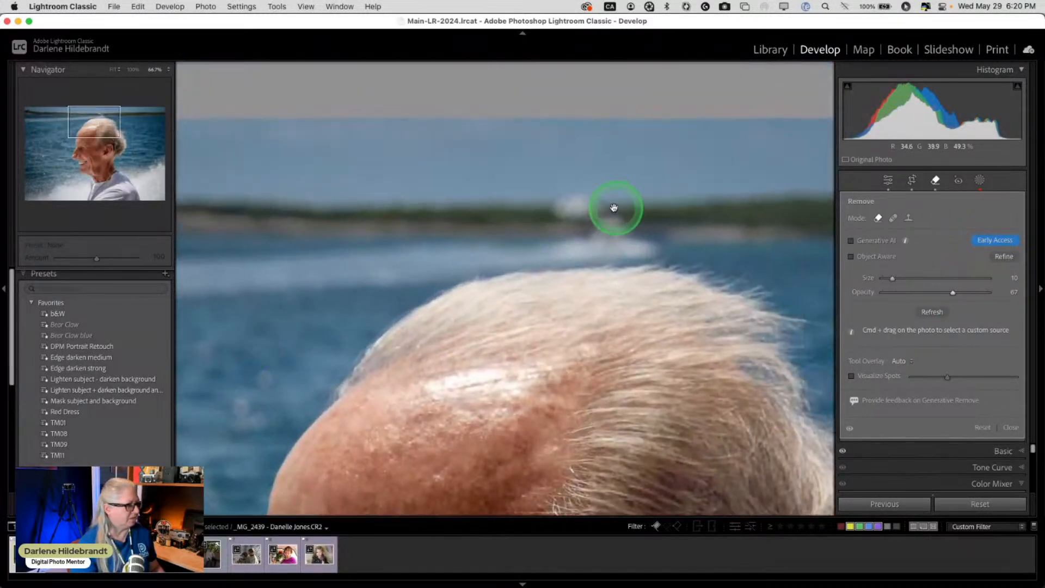
click(546, 204)
drag(590, 202, 553, 201)
drag(952, 293, 1005, 296)
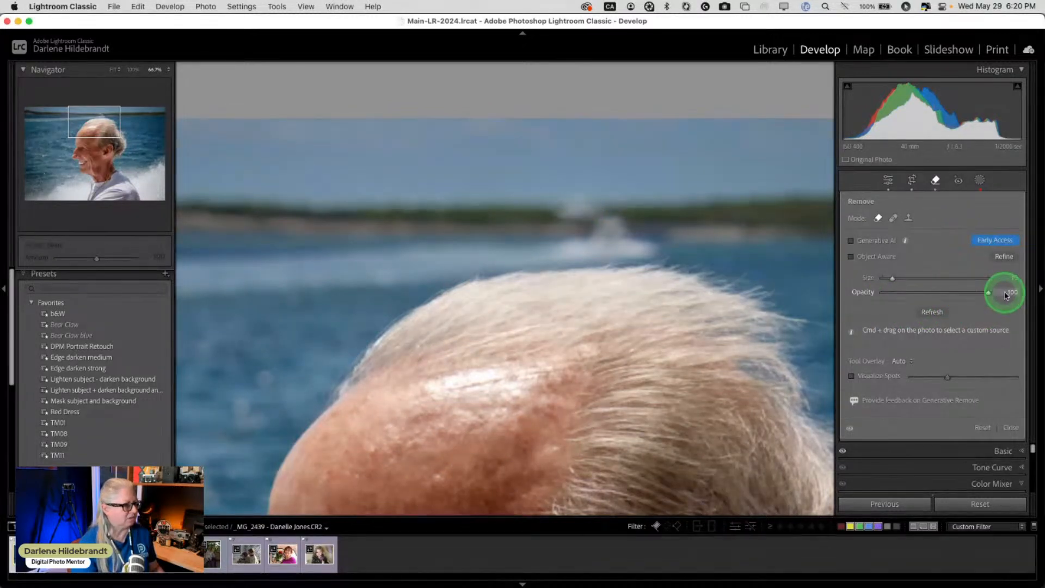
click(932, 312)
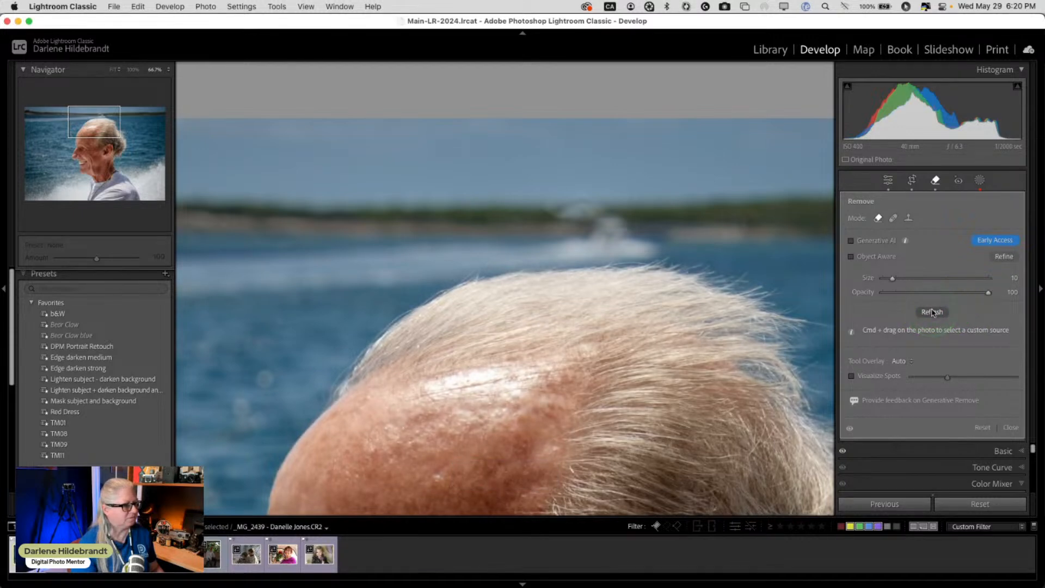
click(932, 312)
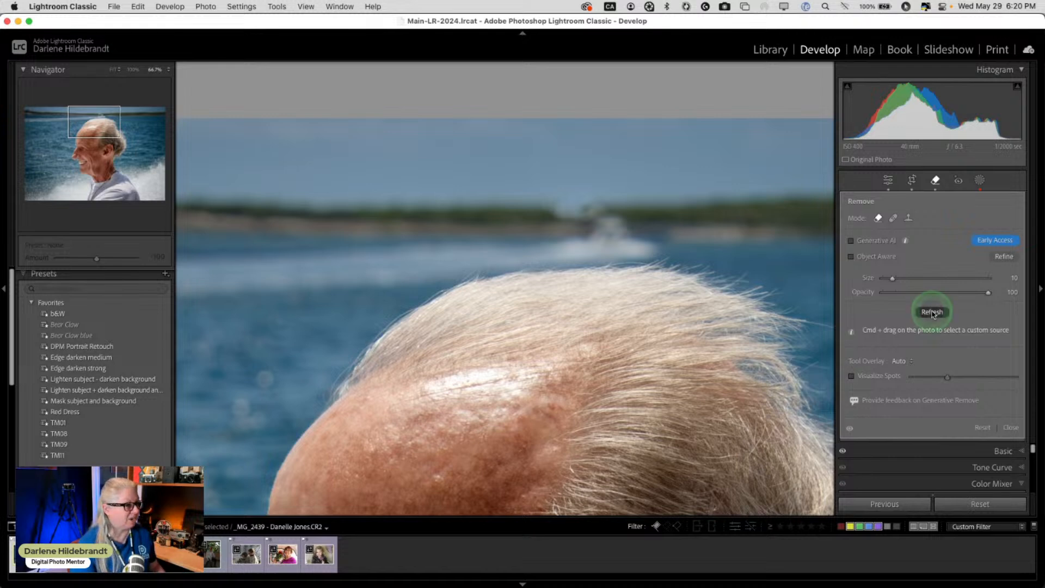
click(932, 312)
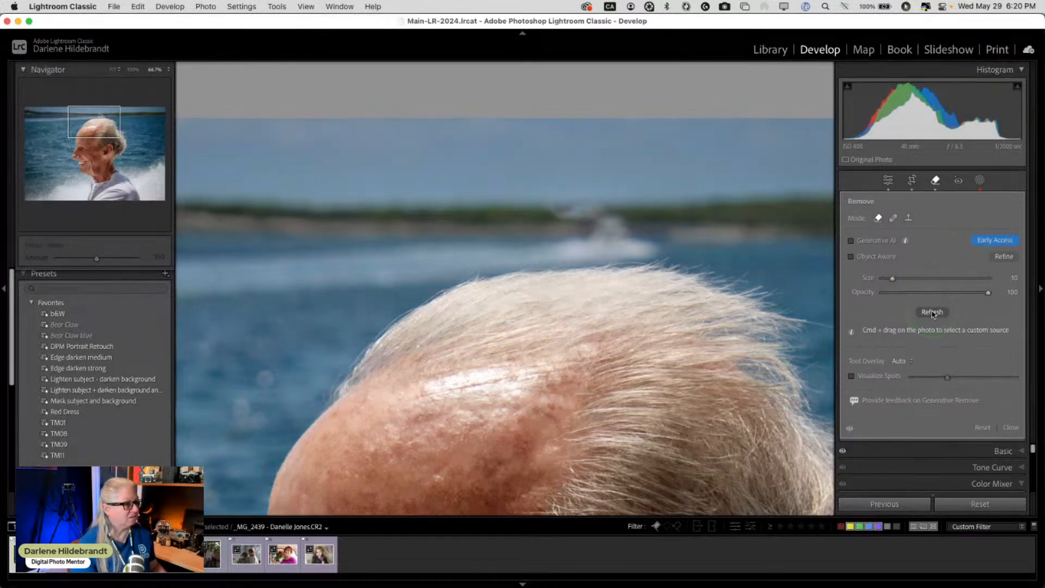
- Select the removal spot over the boat on the horizon and switch it to Heal mode
mouse_move(663, 188)
mouse_down()
mouse_move(664, 216)
mouse_move(771, 226)
mouse_up()
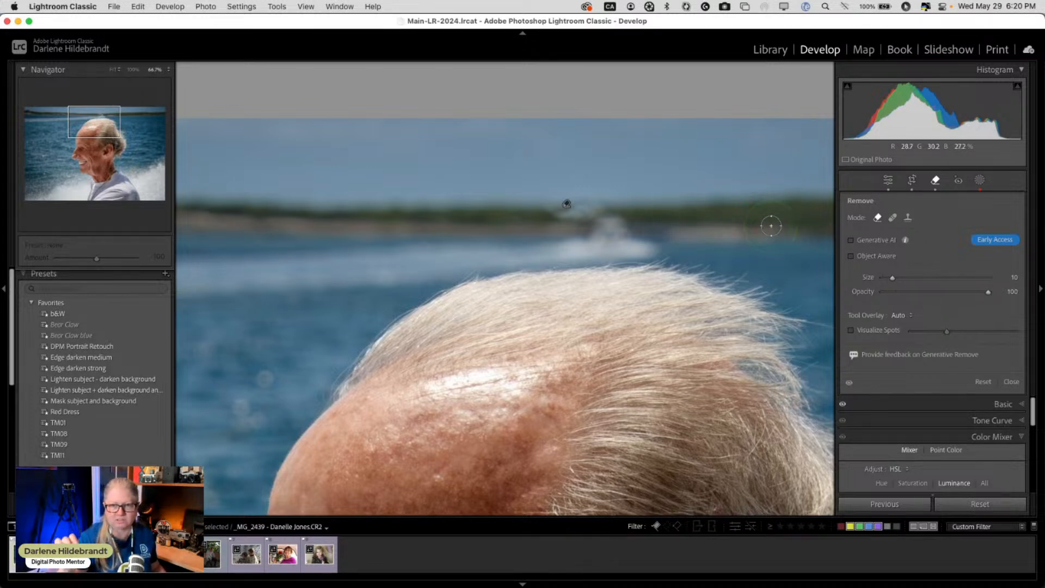
click(893, 217)
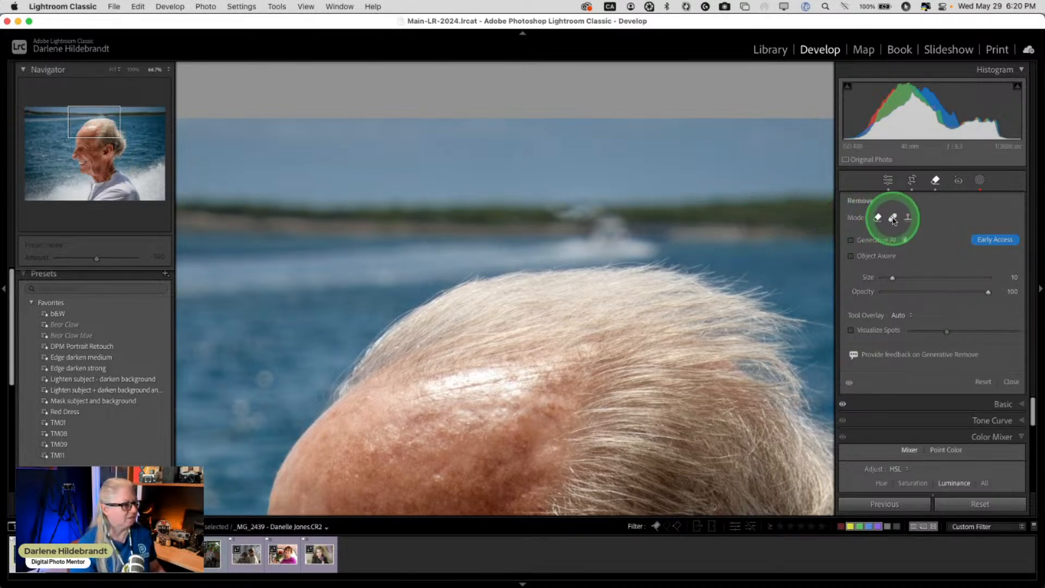
click(567, 204)
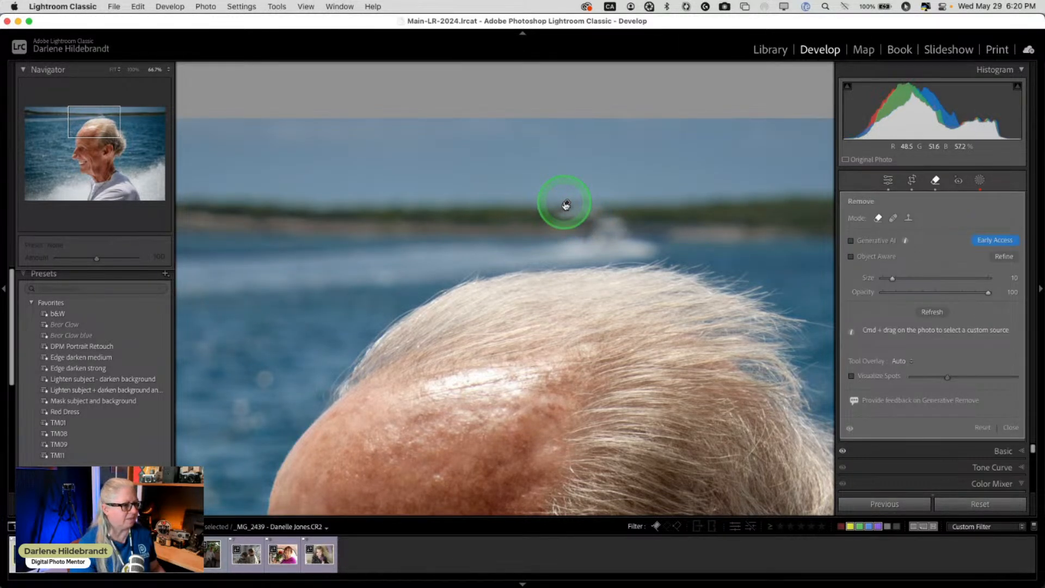
click(893, 219)
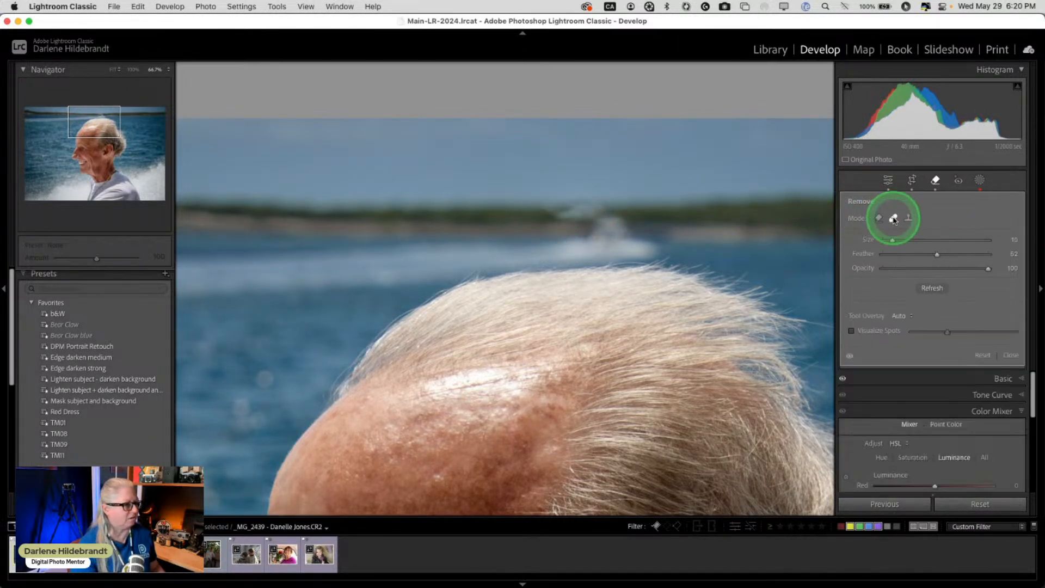
- Heal the top of the boat on the horizon with Size 13 and Feather 81, and adjust the source along the neighbouring tree line
mouse_move(571, 205)
mouse_down()
mouse_move(660, 205)
mouse_move(651, 206)
mouse_up()
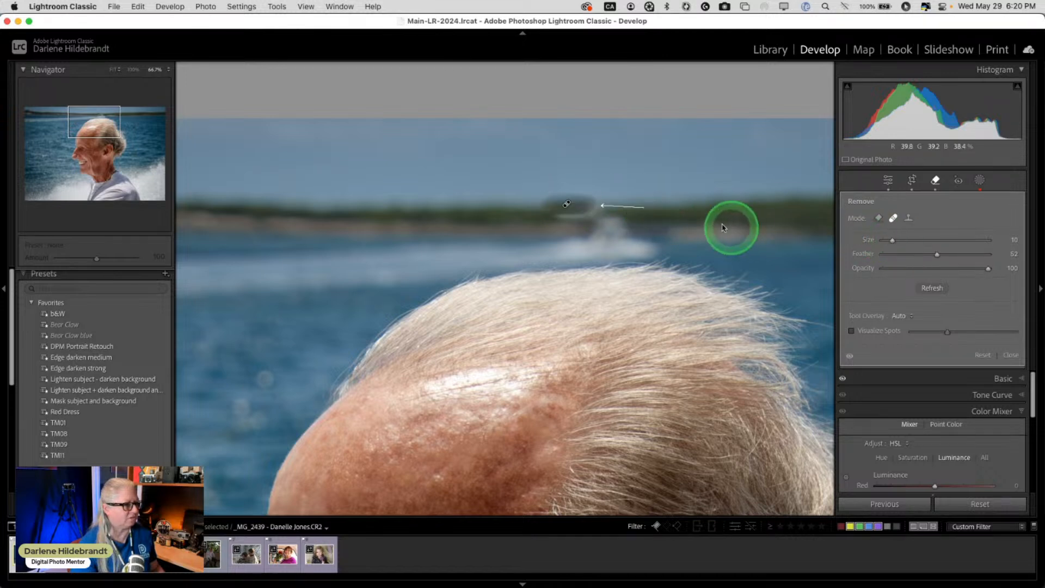
click(901, 317)
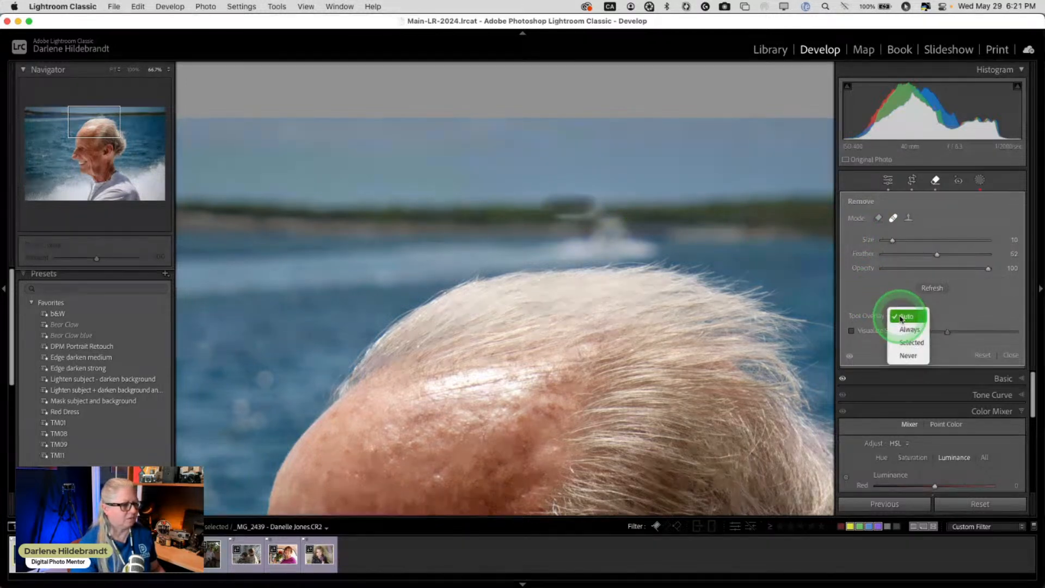
click(572, 206)
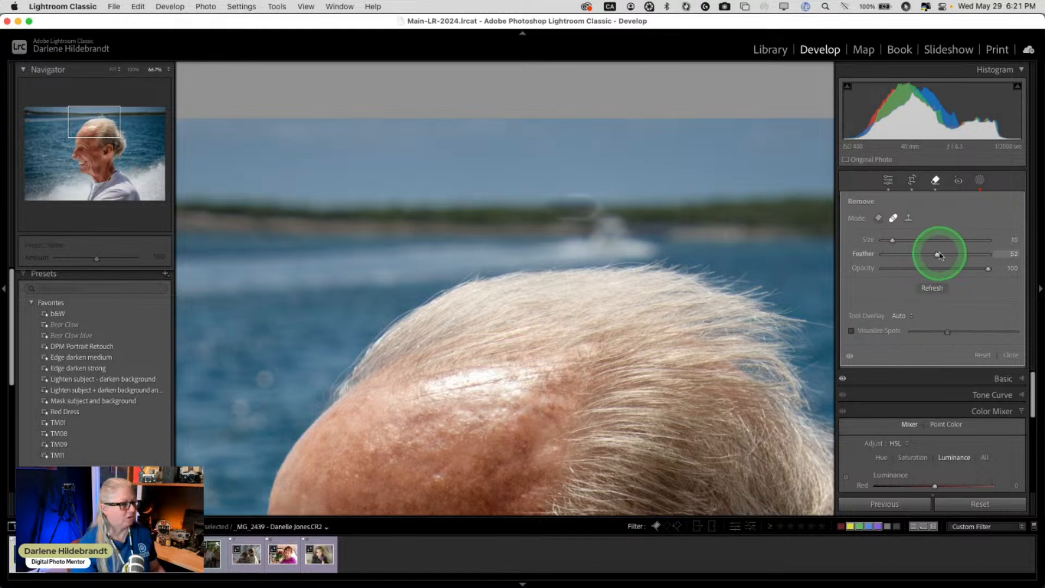
drag(942, 254, 968, 255)
mouse_move(569, 205)
mouse_down()
mouse_move(593, 201)
mouse_move(552, 211)
mouse_move(595, 203)
mouse_move(548, 206)
mouse_up()
key(bracketright)
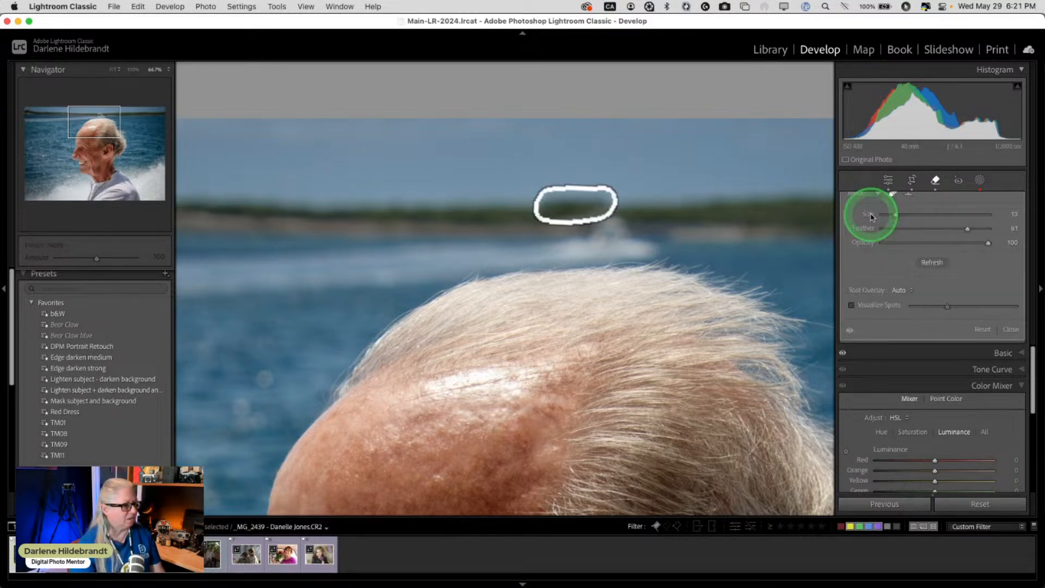
scroll(871, 216, up, 2)
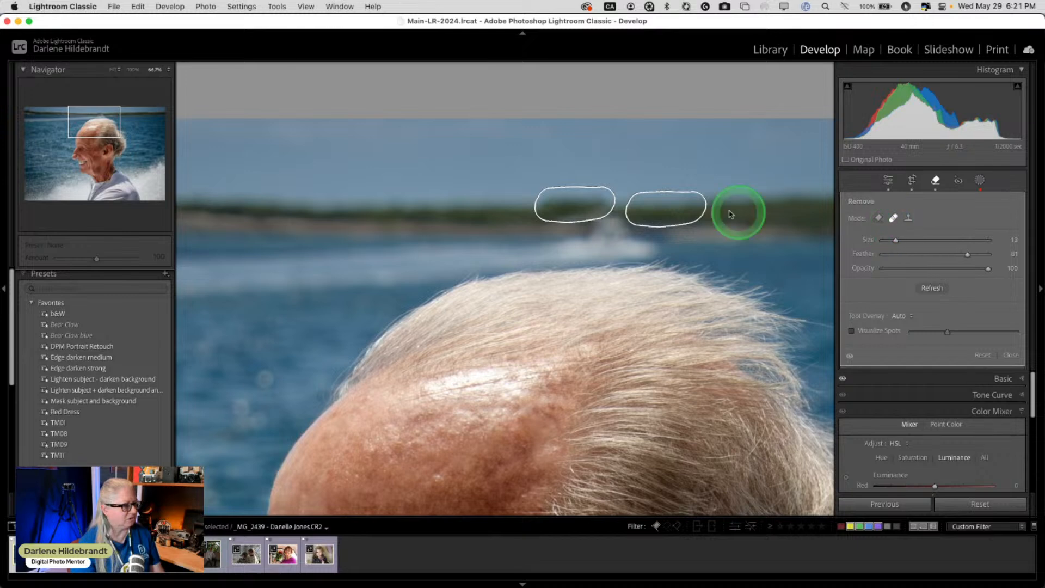
click(663, 209)
drag(667, 207, 667, 206)
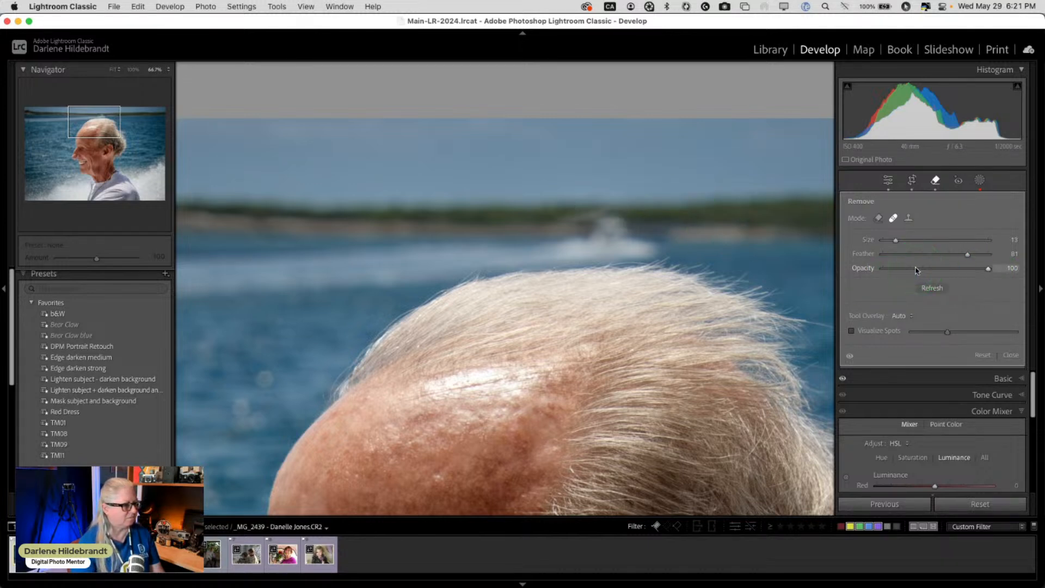
- Heal the boat's hull and its white spray, moving the source to clear water farther along the horizon
mouse_move(649, 247)
mouse_down()
mouse_move(555, 246)
mouse_move(626, 238)
mouse_move(586, 229)
mouse_up()
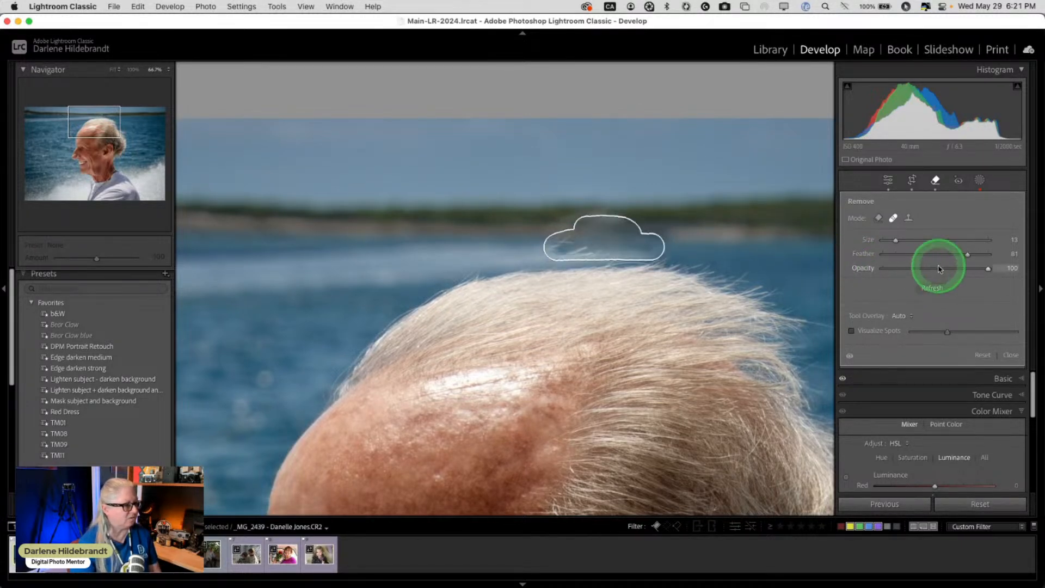
drag(780, 273, 769, 233)
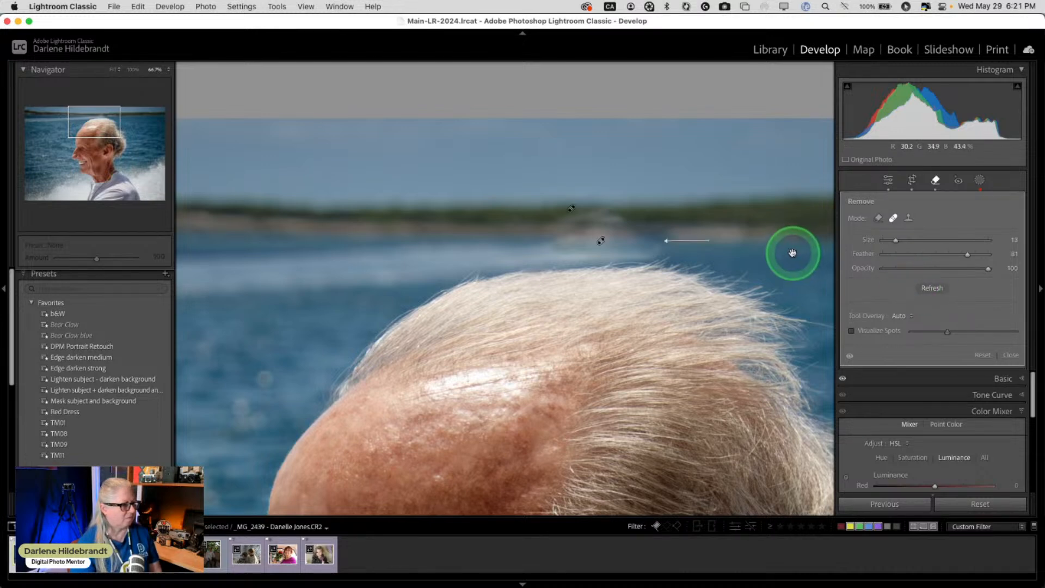
drag(780, 241, 811, 243)
- Heal the remaining trace of the boat along the shoreline at Opacity 100, aligning the source with the clean shoreline beside it
mouse_move(974, 272)
mouse_down()
mouse_move(943, 270)
mouse_move(957, 272)
mouse_up()
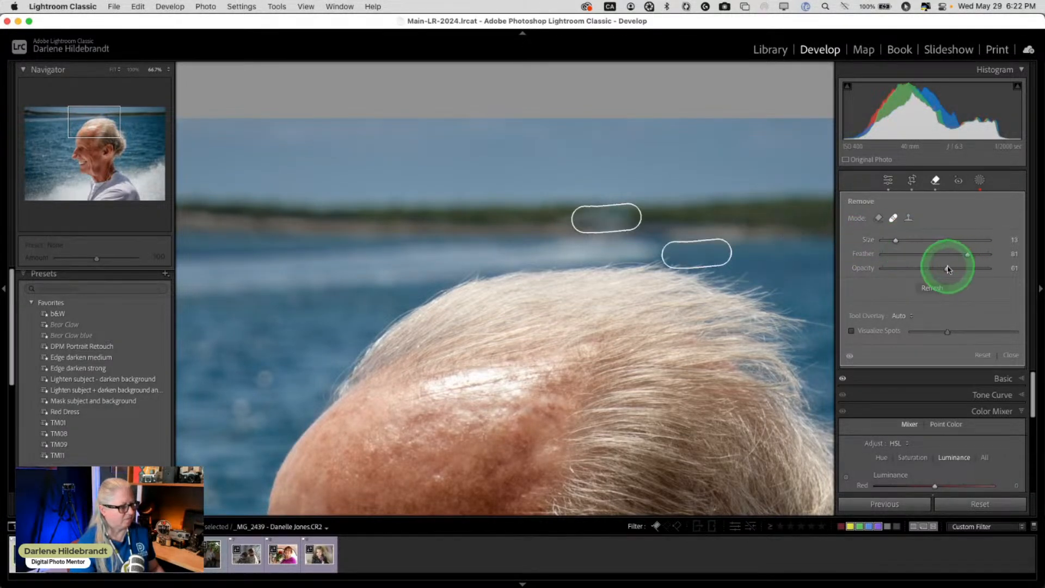
drag(701, 252, 743, 219)
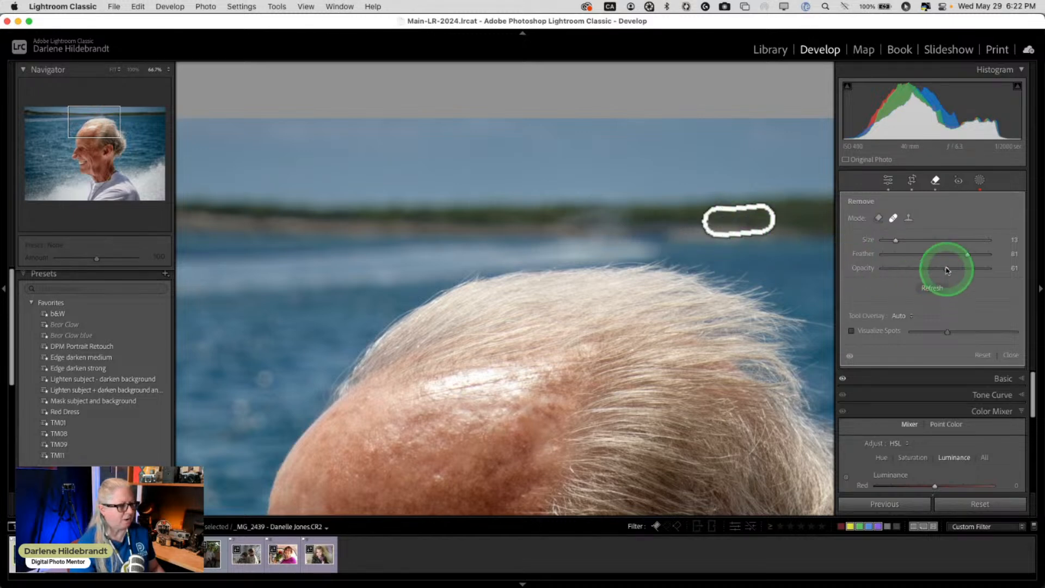
drag(947, 270, 992, 268)
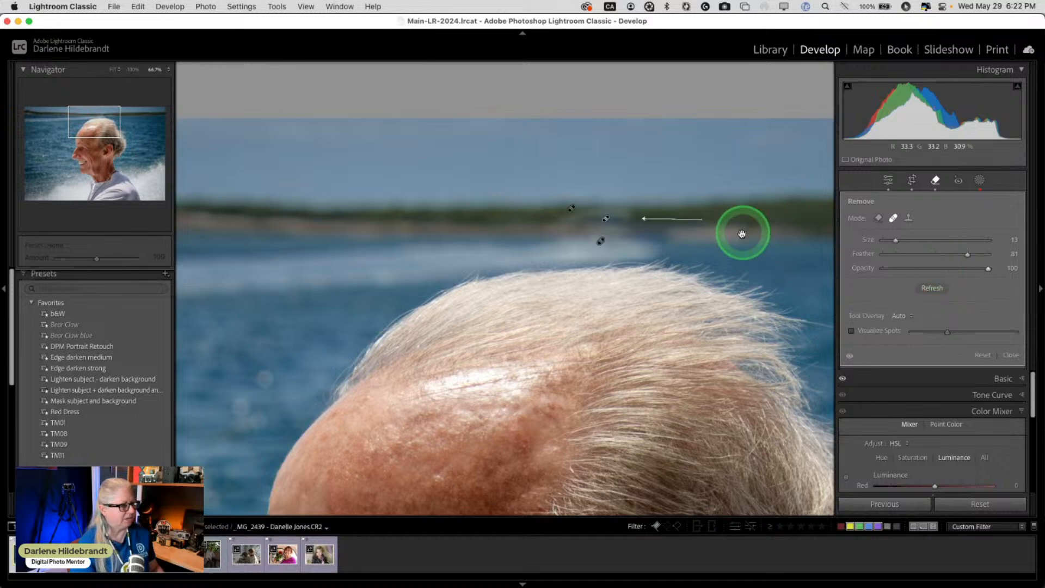
mouse_move(737, 221)
mouse_down()
mouse_move(699, 219)
mouse_move(721, 216)
mouse_up()
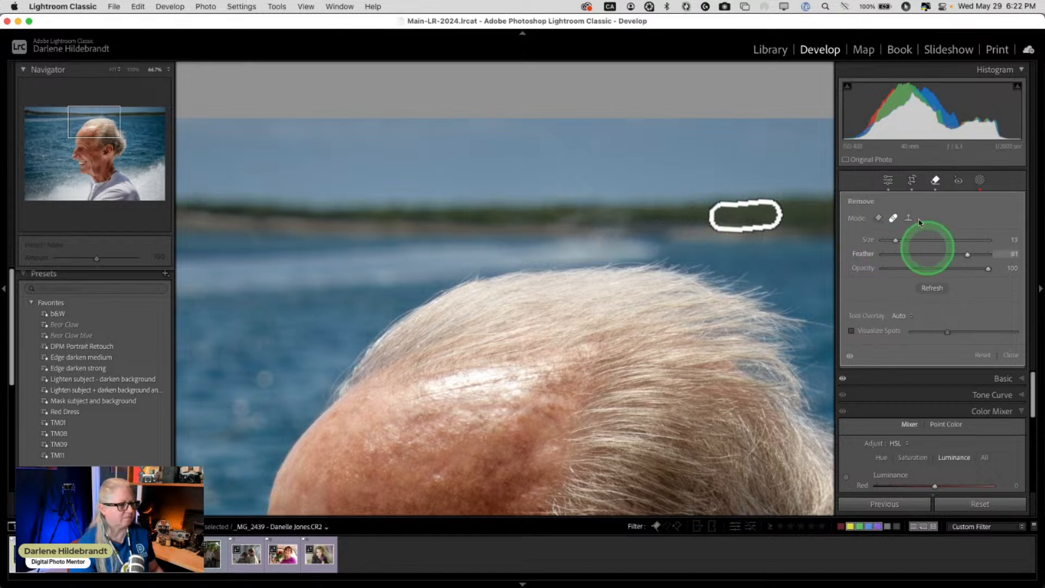
- Switch the tool back to Remove mode, close it, and compare the whole photo with its unedited version
click(878, 218)
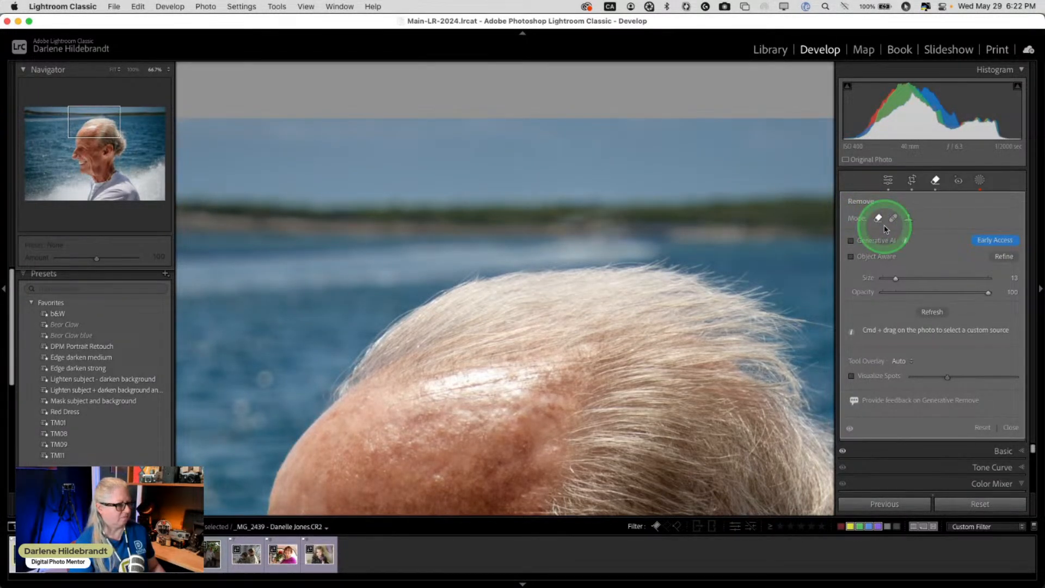
key(q)
click(730, 261)
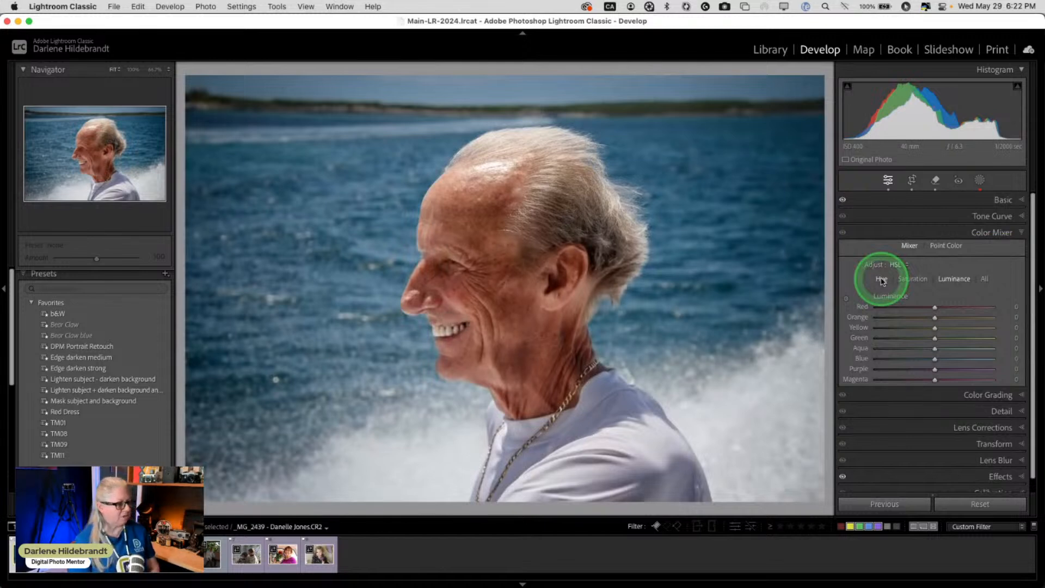
key(backslash)
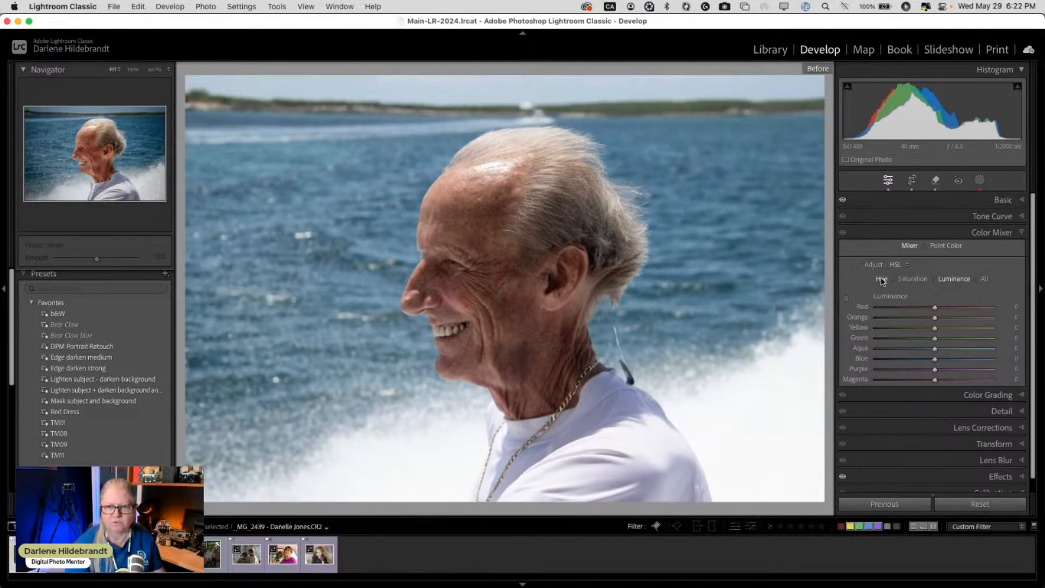
key(backslash)
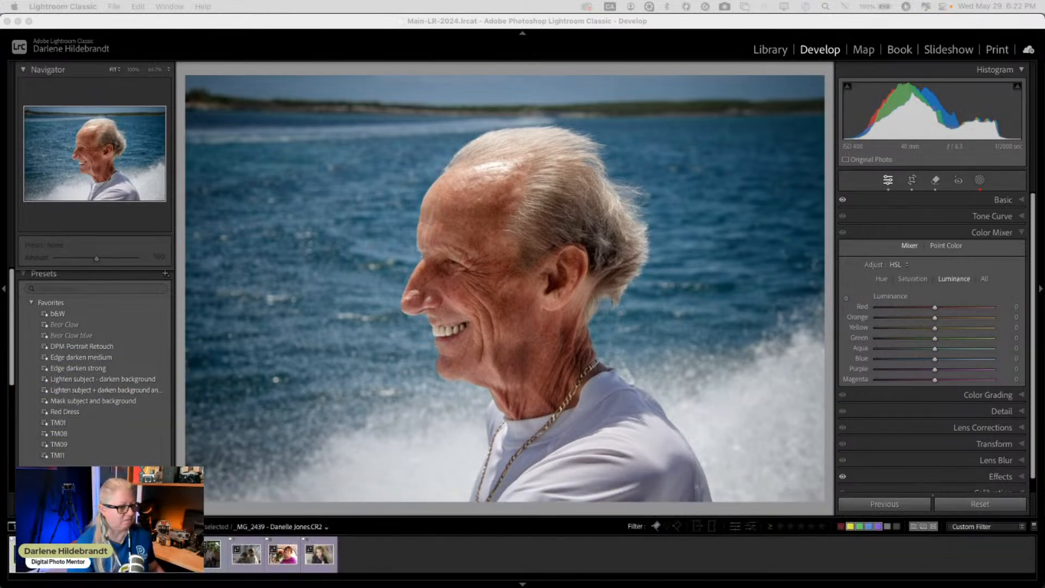
- Return to the Library grid and change the cell style to show flags, ratings and badges on the thumbnails
click(826, 325)
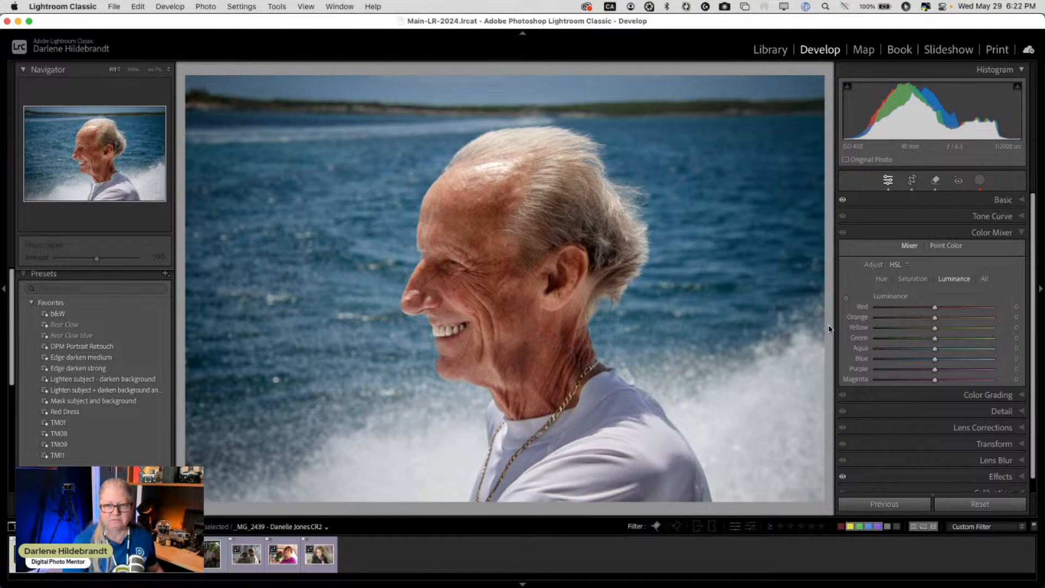
key(g)
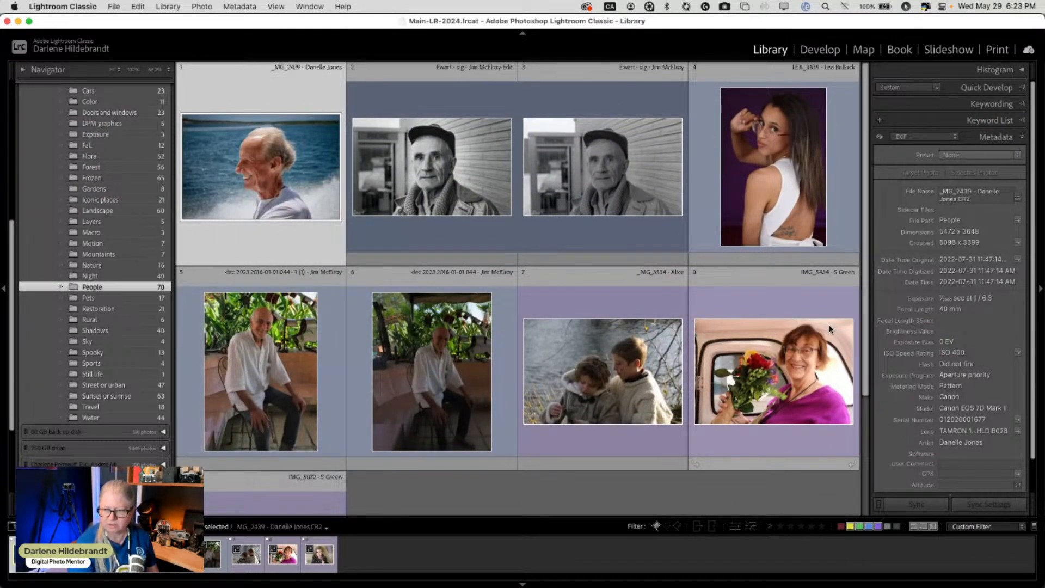
key(j)
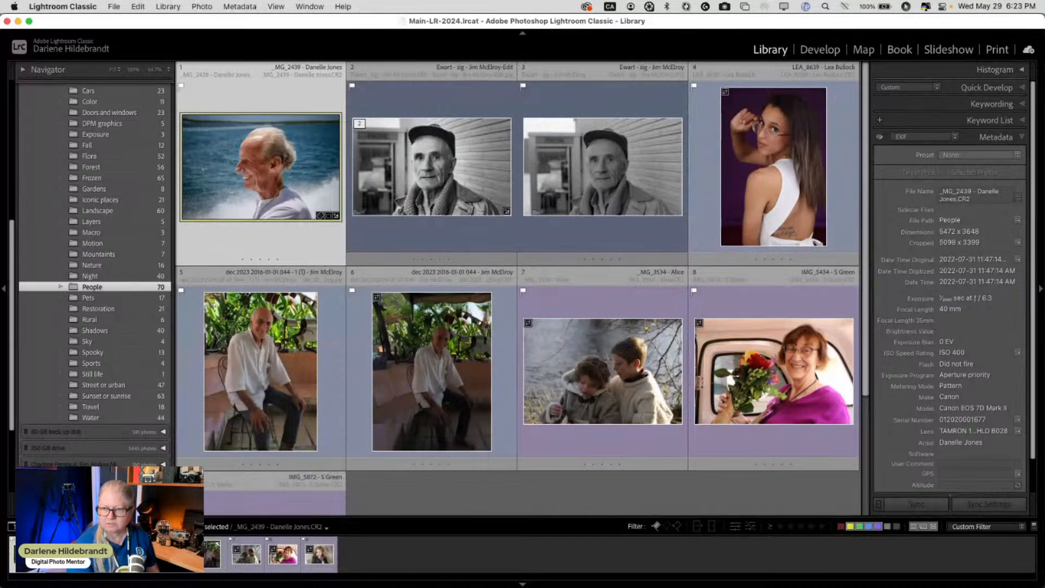
key(super+j)
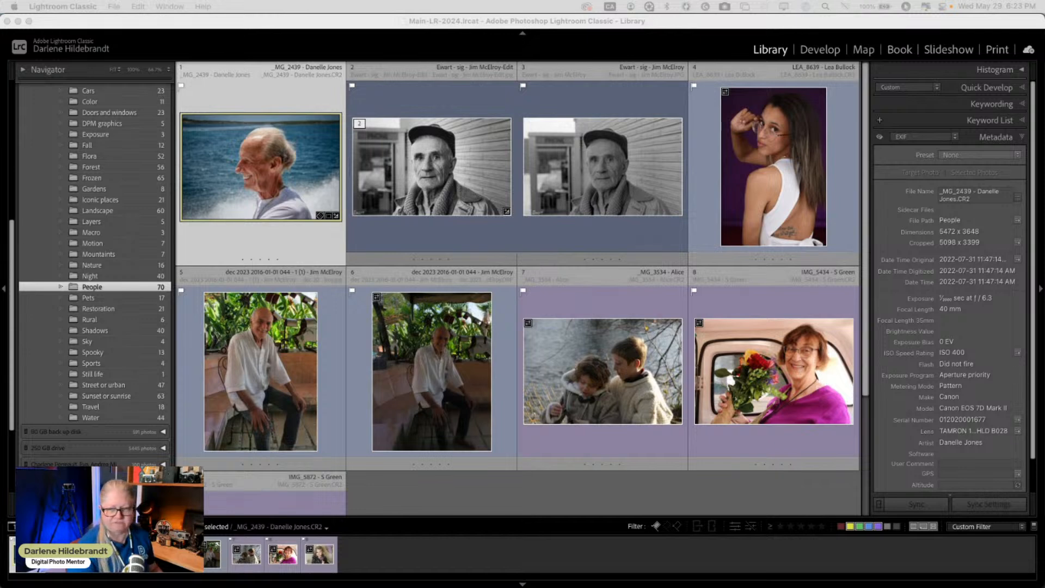
click(542, 485)
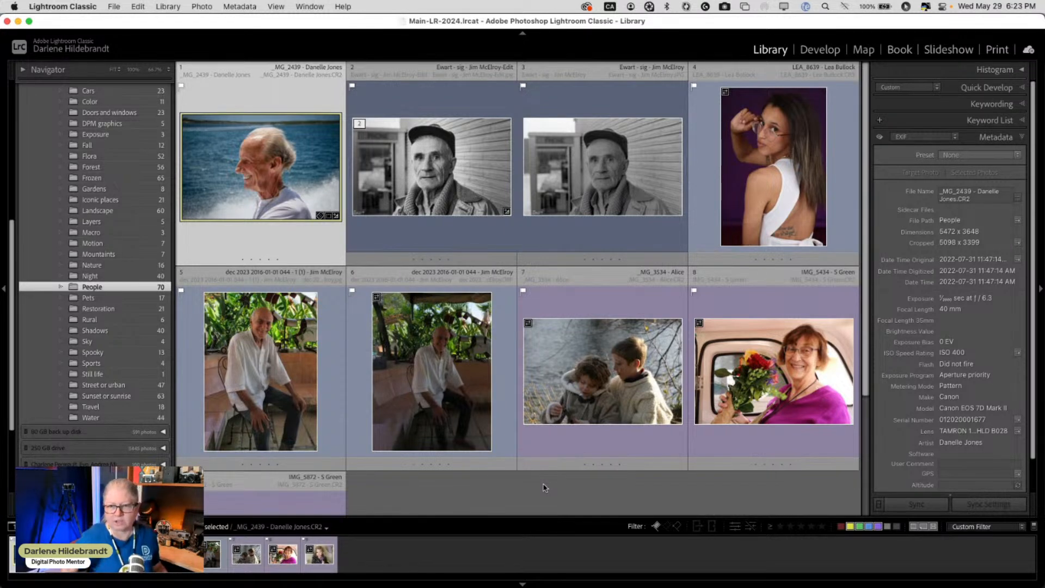
click(539, 488)
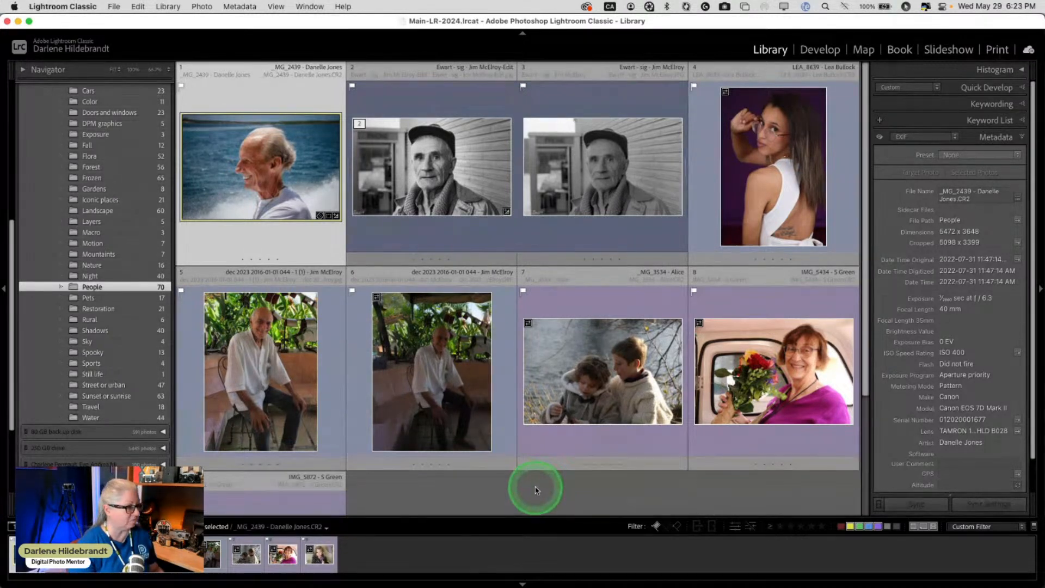
- Select the studio portrait of the woman in glasses and a white top, and export it to Luminar Neo with Open Source Files
click(535, 488)
click(702, 230)
click(761, 206)
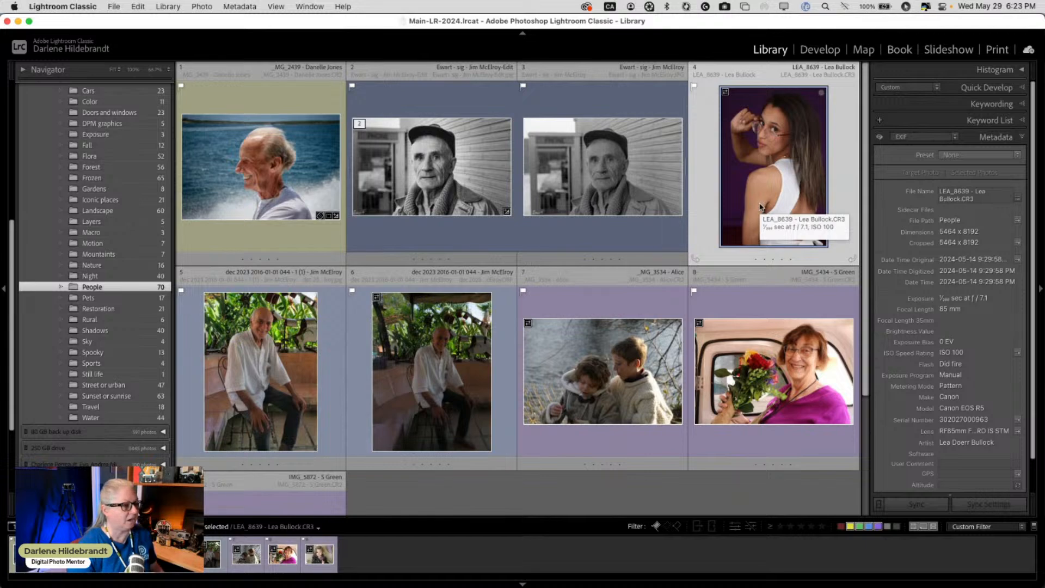
scroll(760, 206, down, 3)
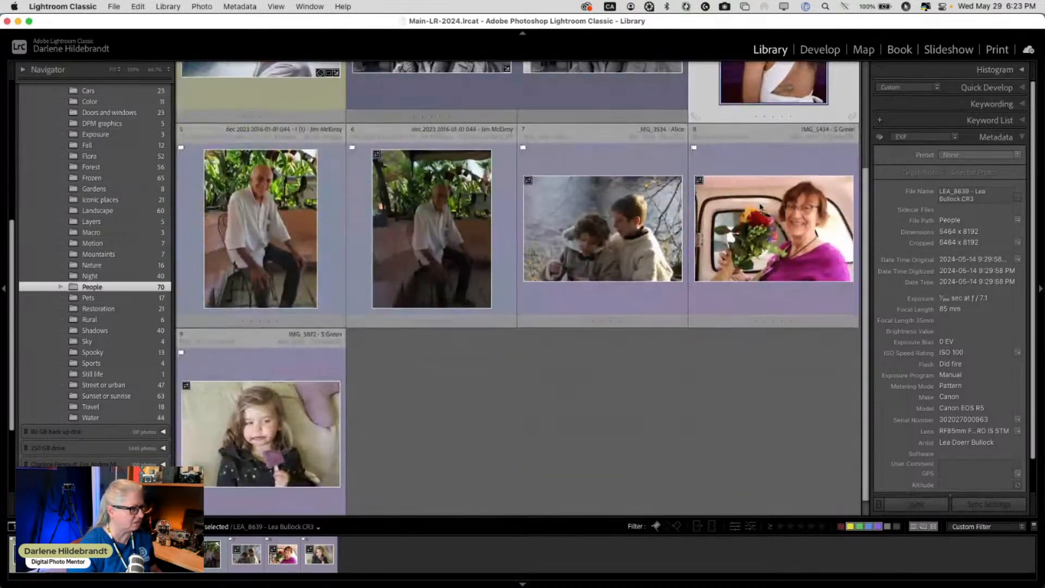
scroll(761, 207, up, 3)
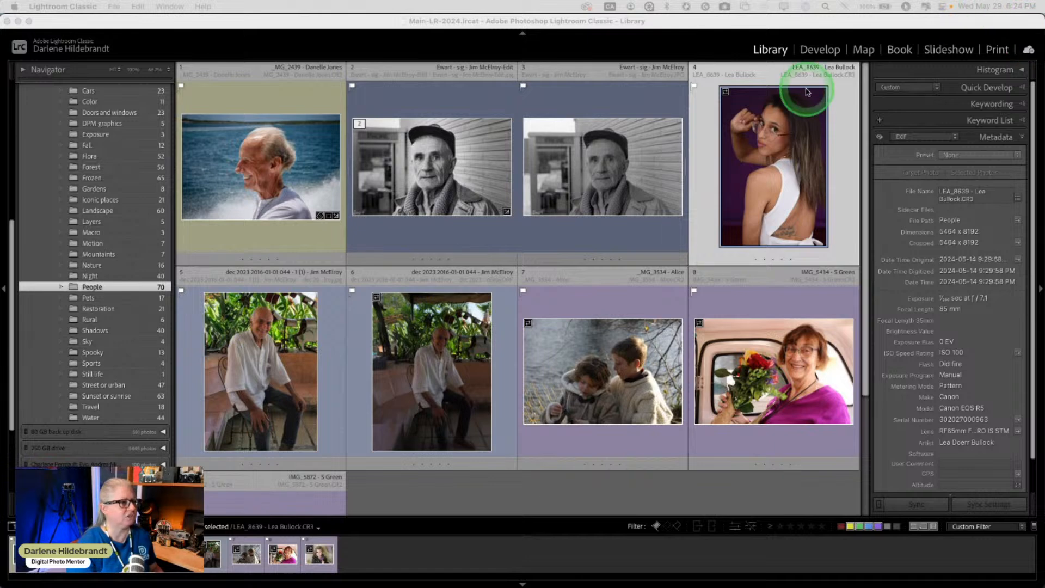
click(754, 143)
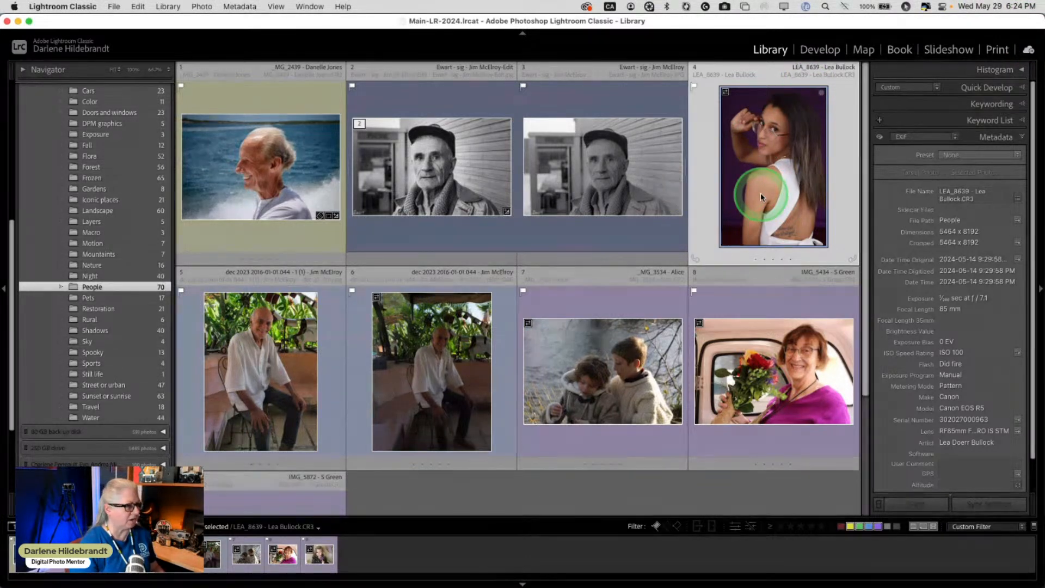
right_click(763, 162)
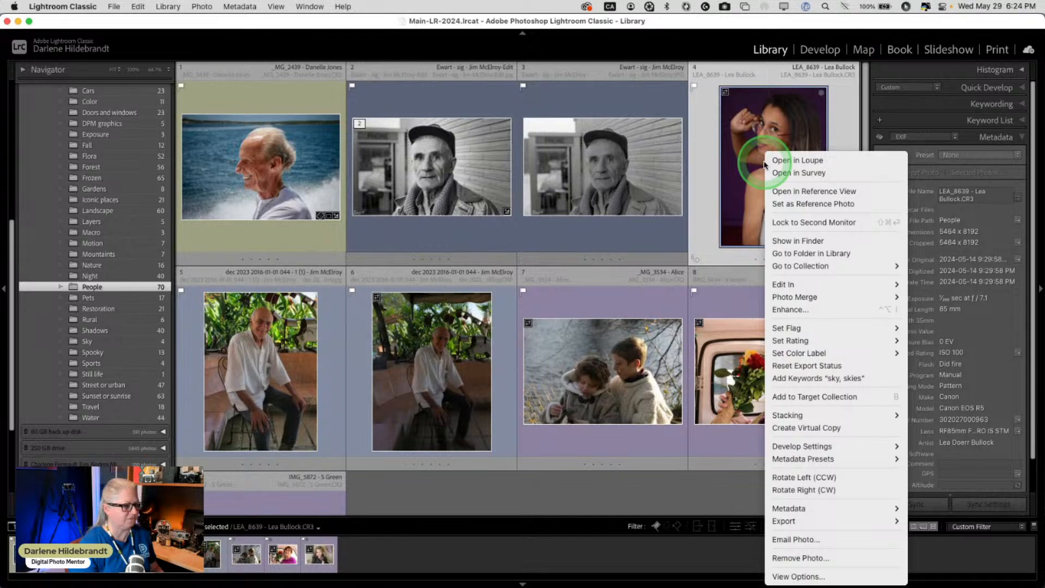
click(787, 285)
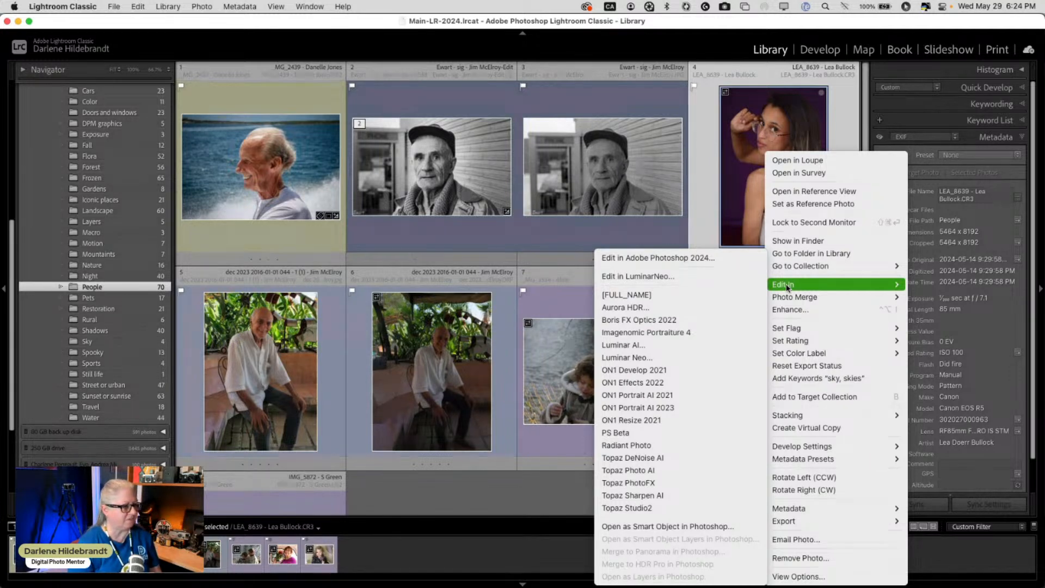
click(783, 506)
click(784, 521)
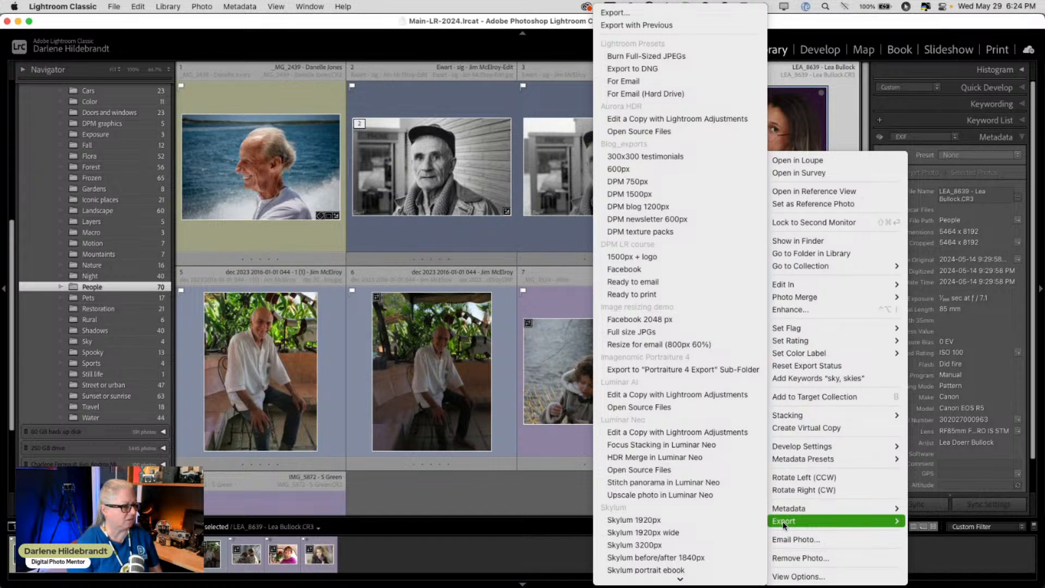
click(641, 471)
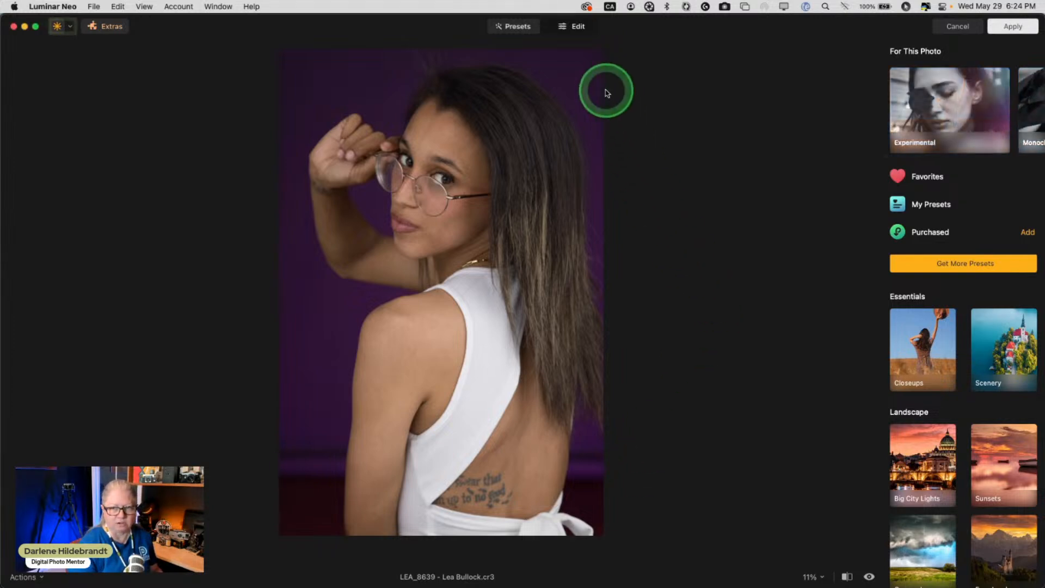
- Switch to the editing tools and, in Develop, set the camera profile to Camera Standard and Exposure to 0.73
click(581, 27)
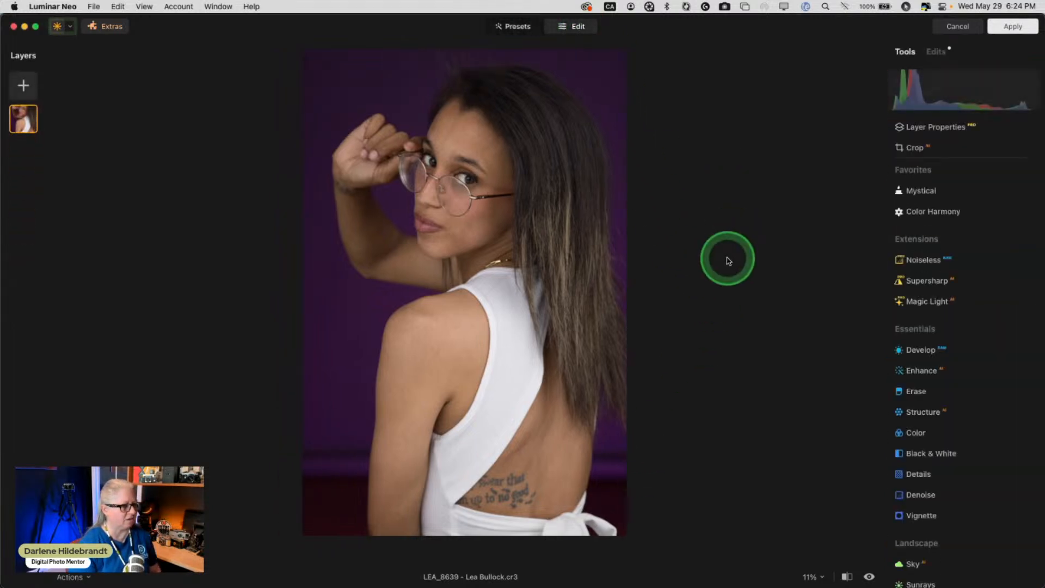
click(925, 351)
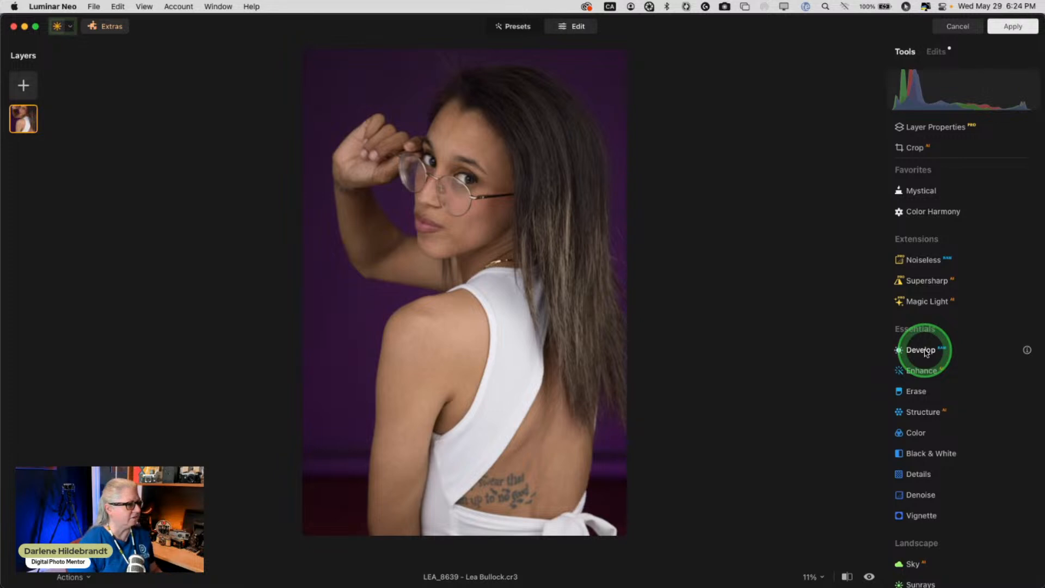
click(946, 281)
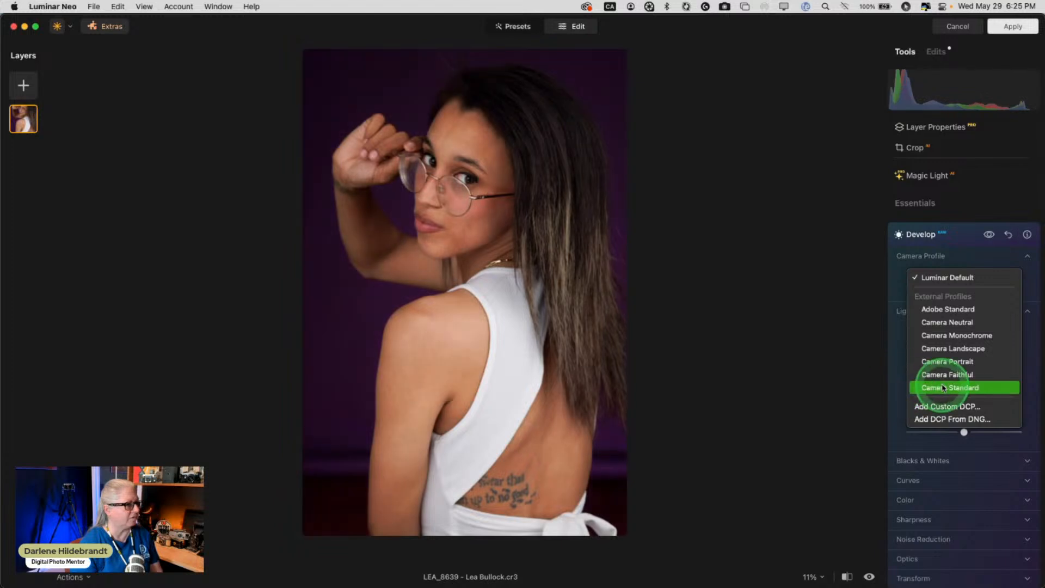
click(986, 273)
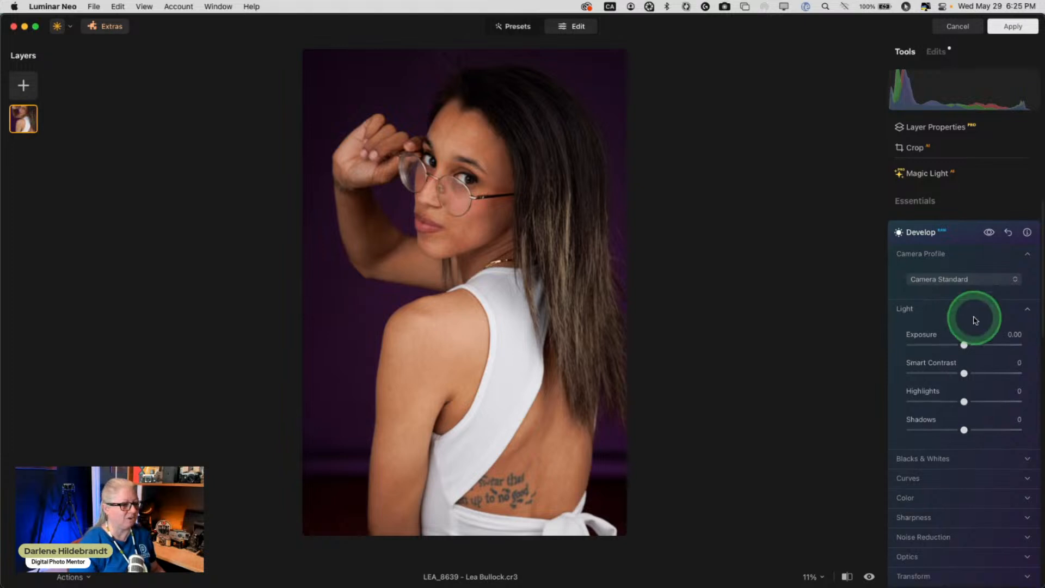
drag(964, 346, 972, 343)
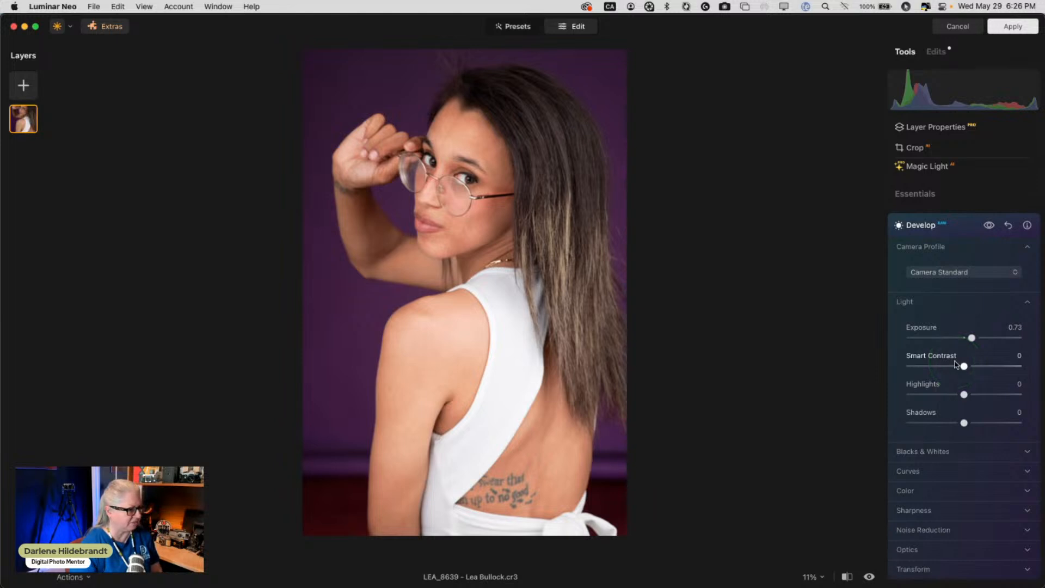
- Turn on the clipping warnings and set Highlights to -25 and Blacks to -39
scroll(956, 363, down, 3)
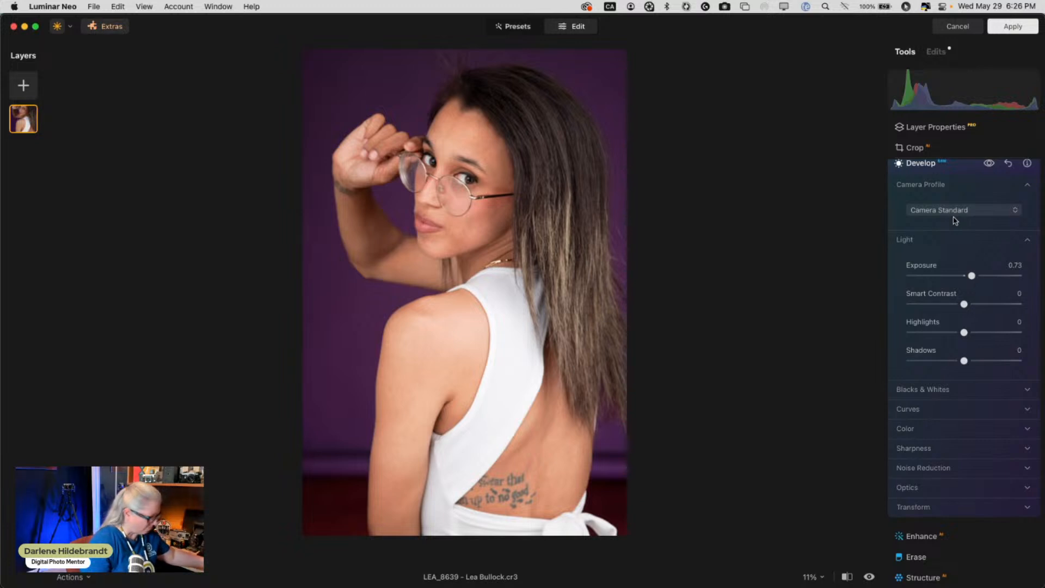
key(j)
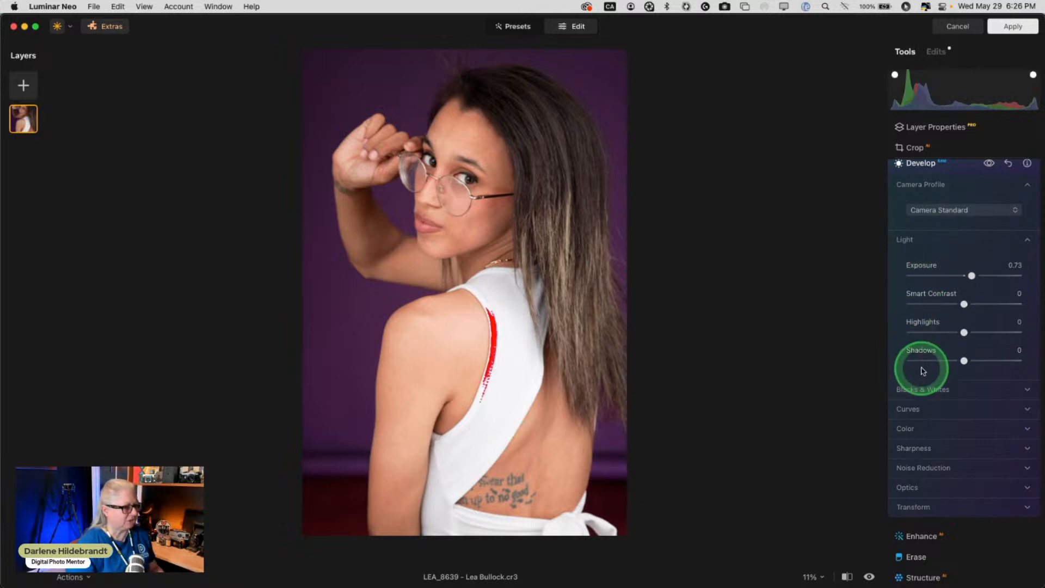
click(923, 389)
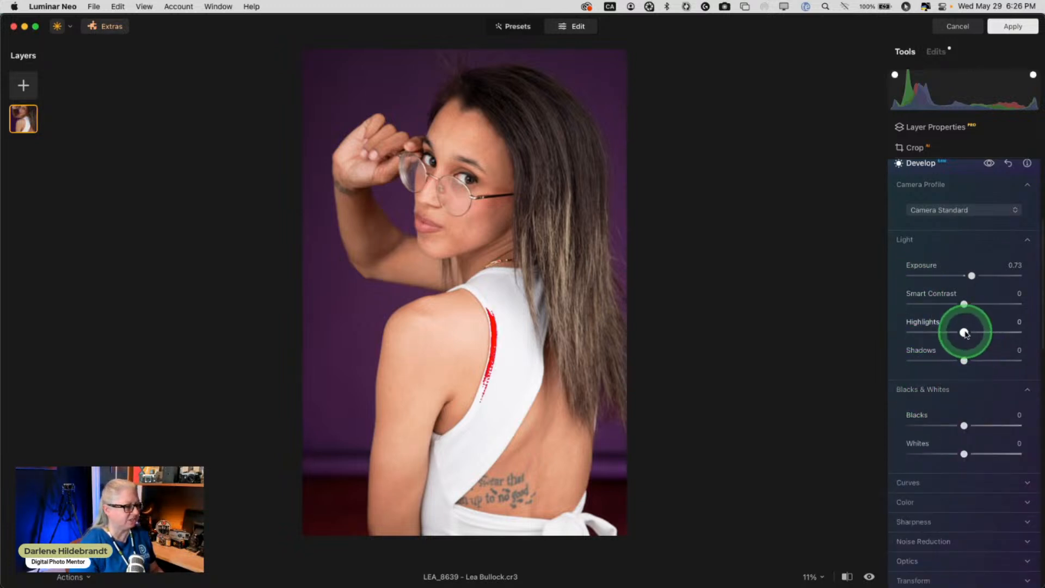
drag(963, 333, 950, 331)
drag(963, 425, 943, 425)
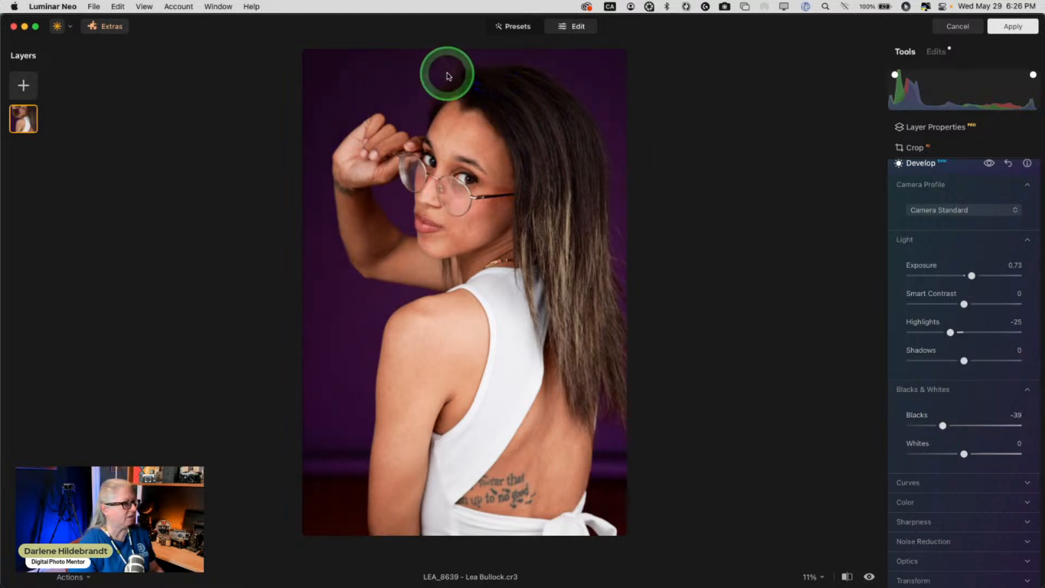
- Set Exposure to 0.81 and Highlights to -37, and compare the edited portrait with the original
drag(968, 275, 972, 277)
drag(950, 331, 946, 333)
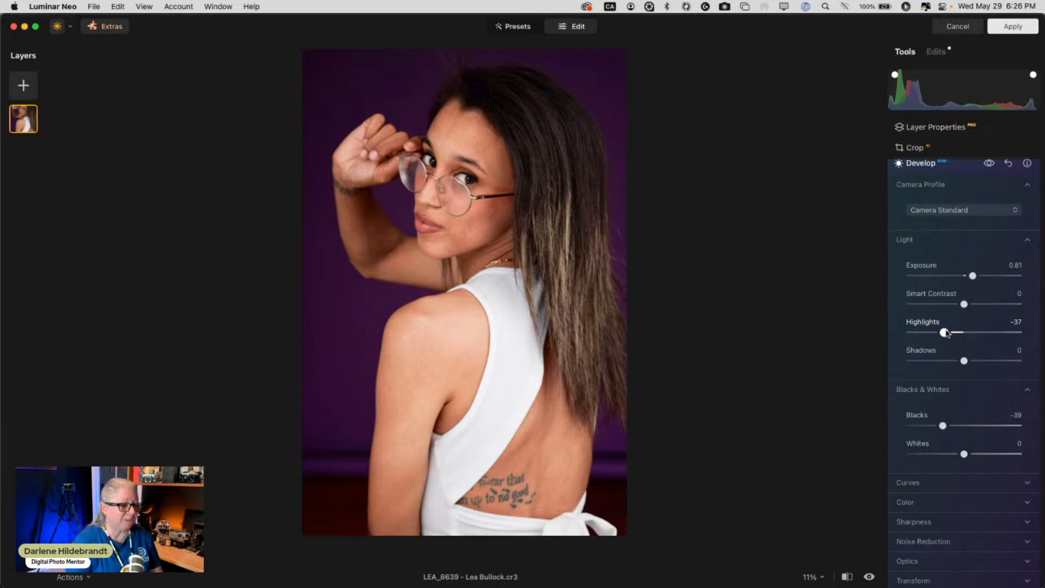
key(backslash)
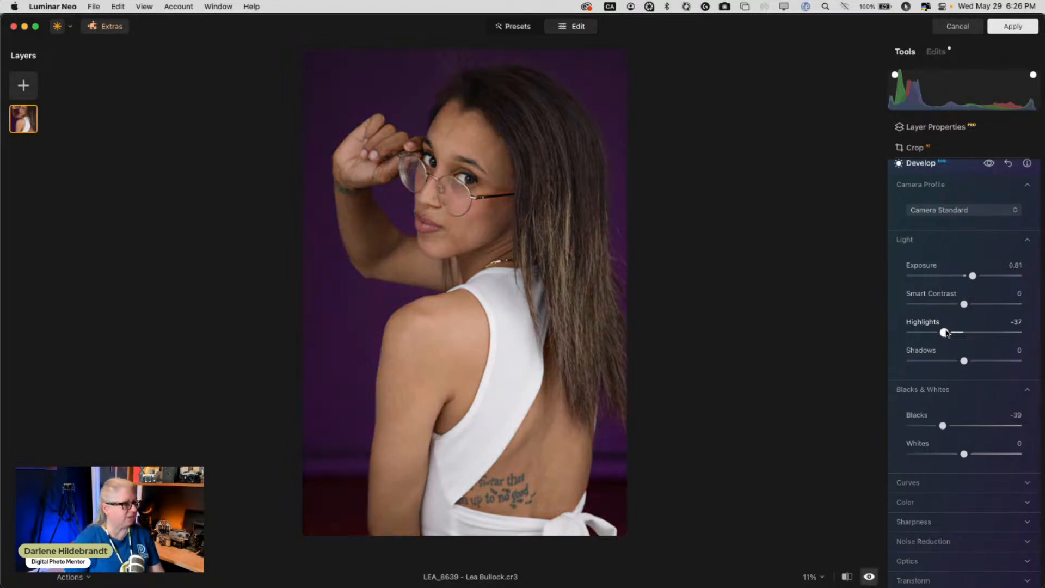
key(backslash)
key(backslash)
key(backslash)
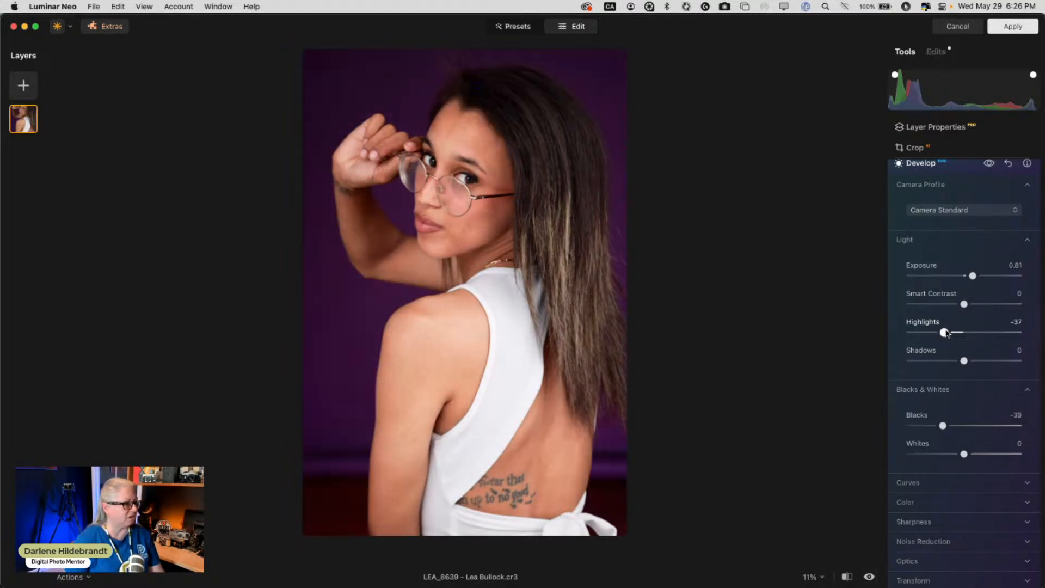
click(921, 389)
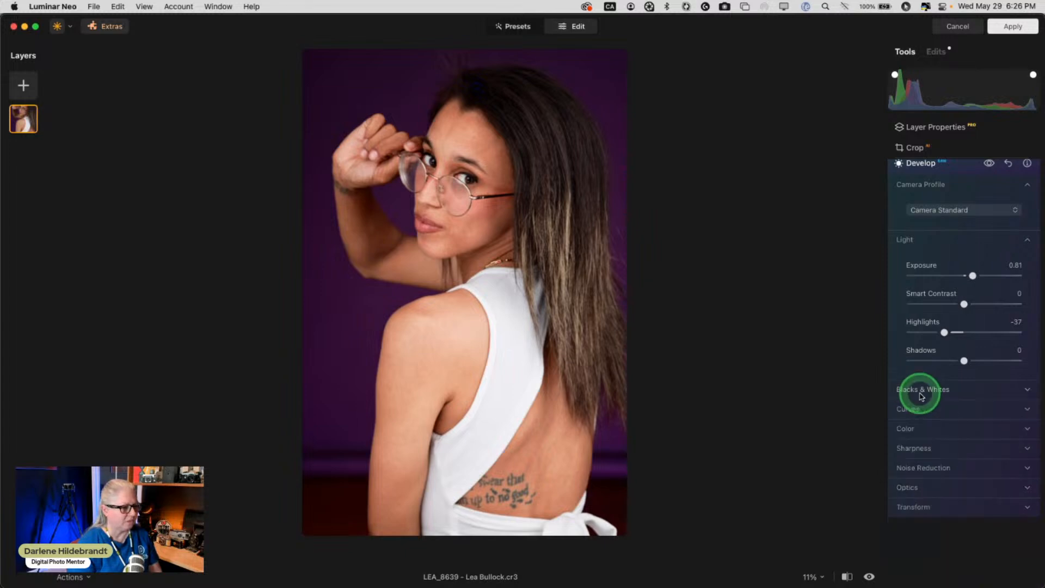
- Try sampling the woman's white top as the neutral target for the white balance, and undo it
click(911, 439)
scroll(910, 432, down, 4)
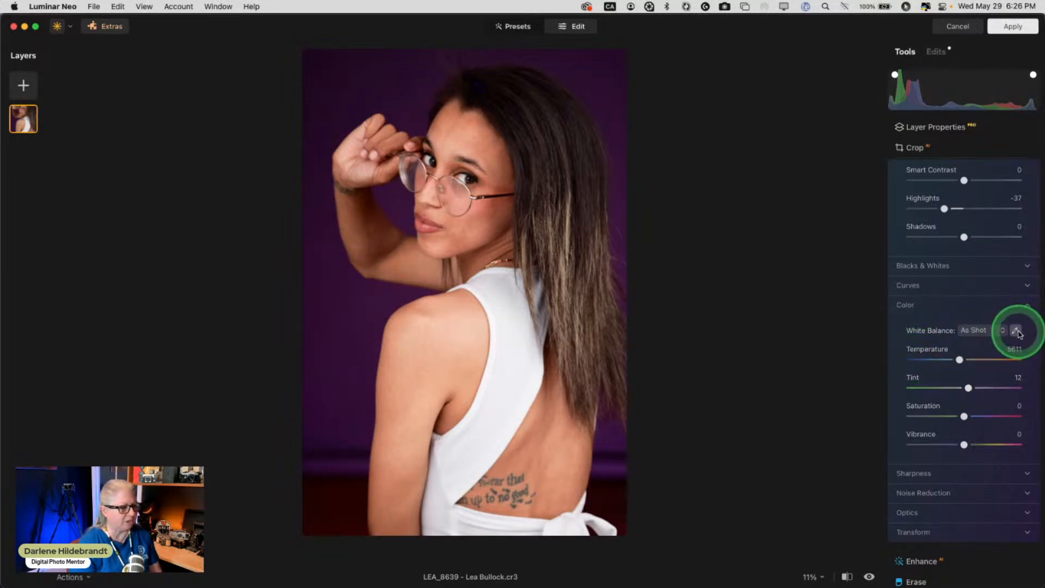
click(1016, 331)
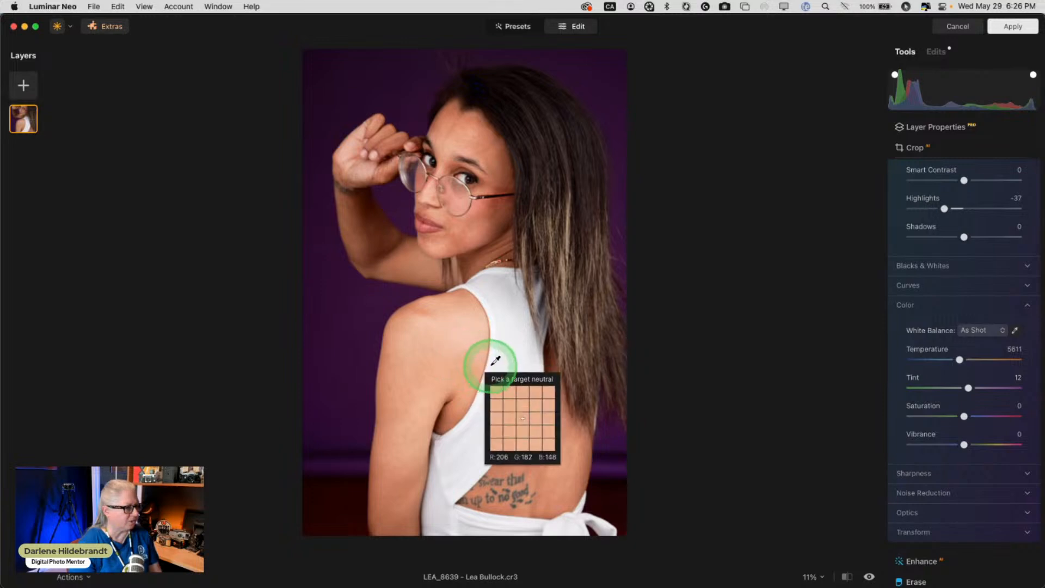
click(512, 306)
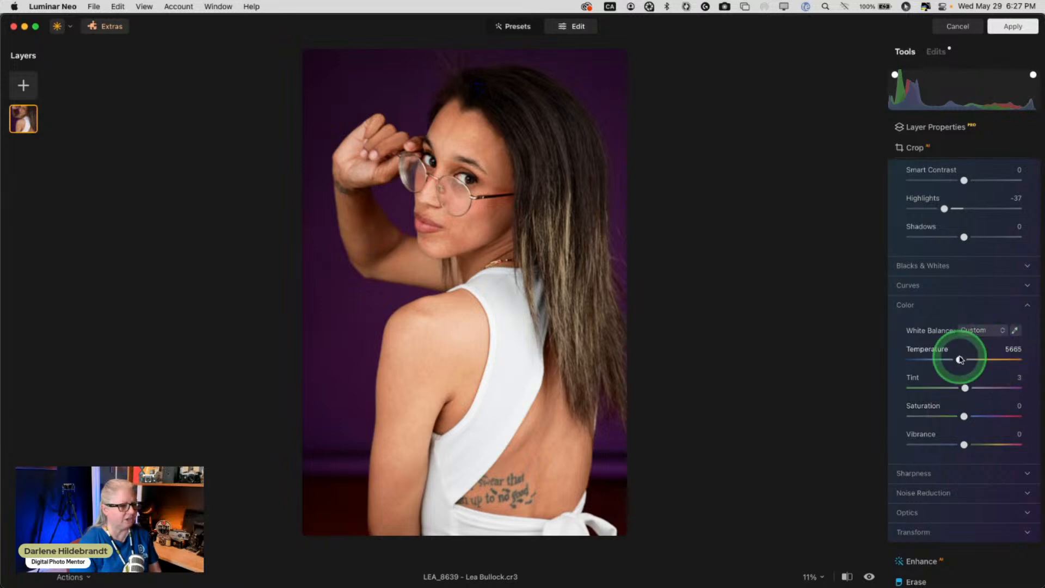
key(super+z)
- Set a custom white balance by sampling the fabric of the white top as the neutral target
scroll(980, 401, up, 2)
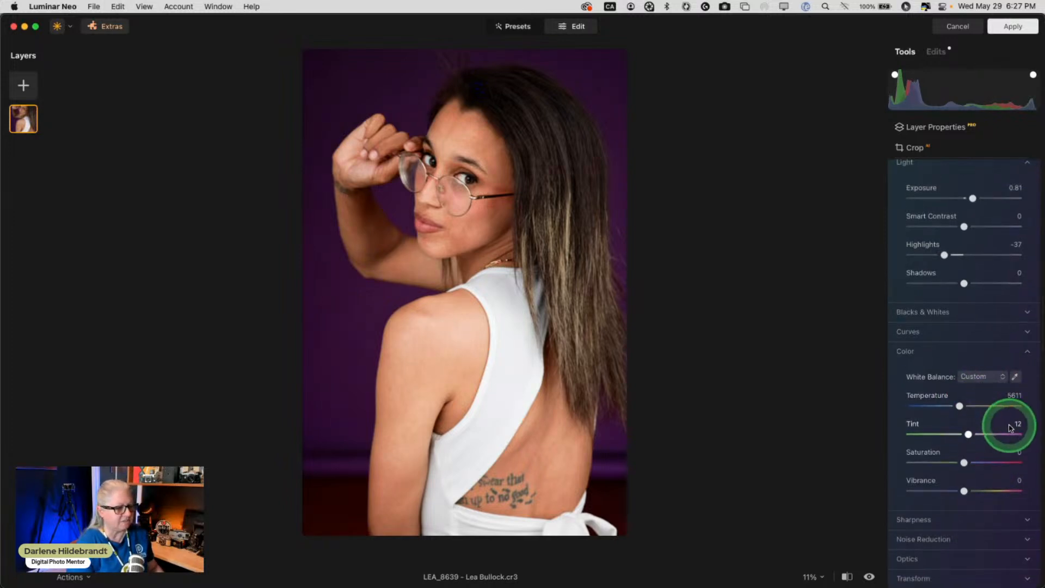
click(1014, 377)
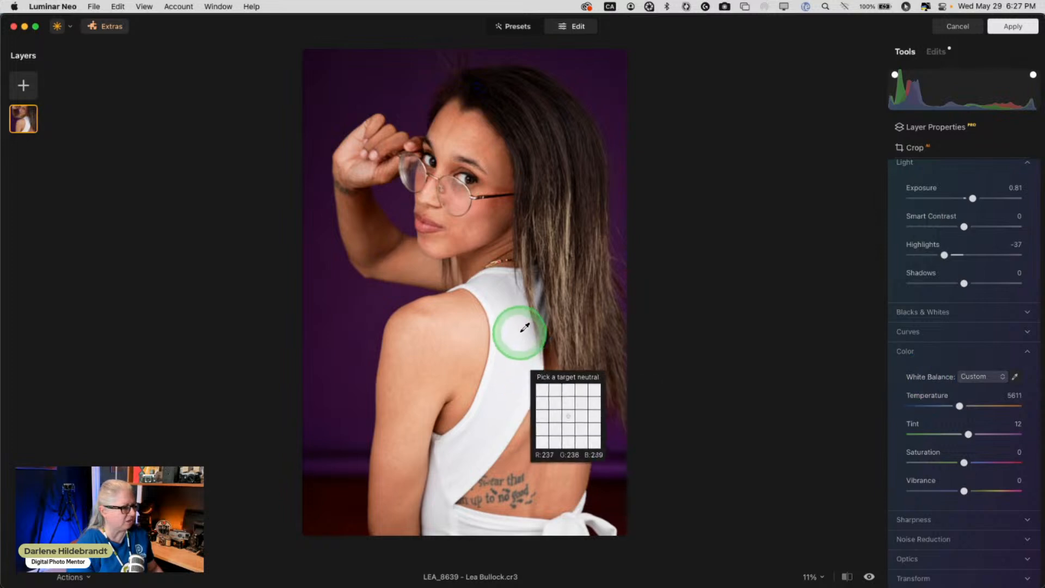
click(513, 320)
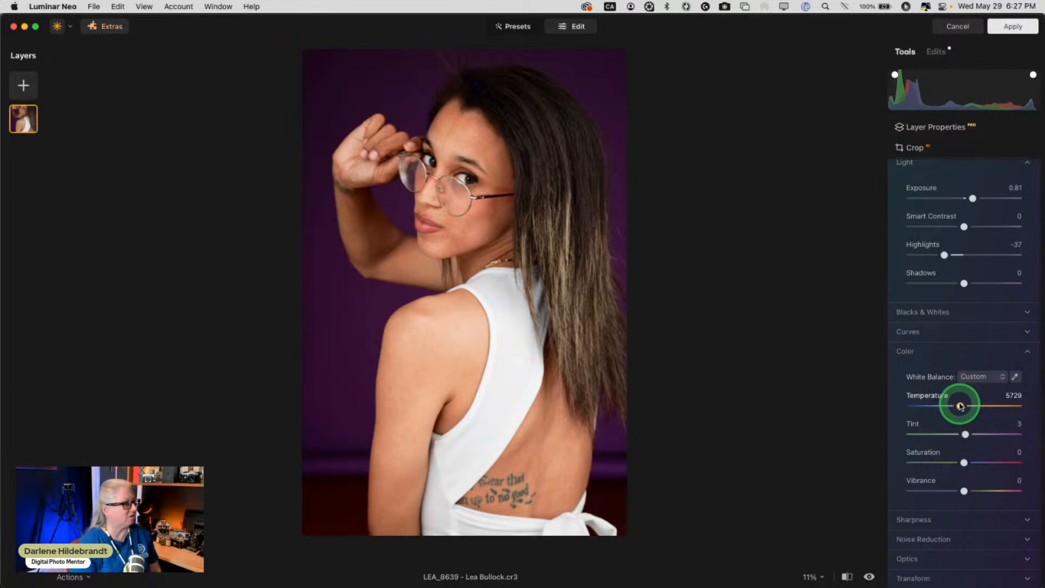
click(929, 351)
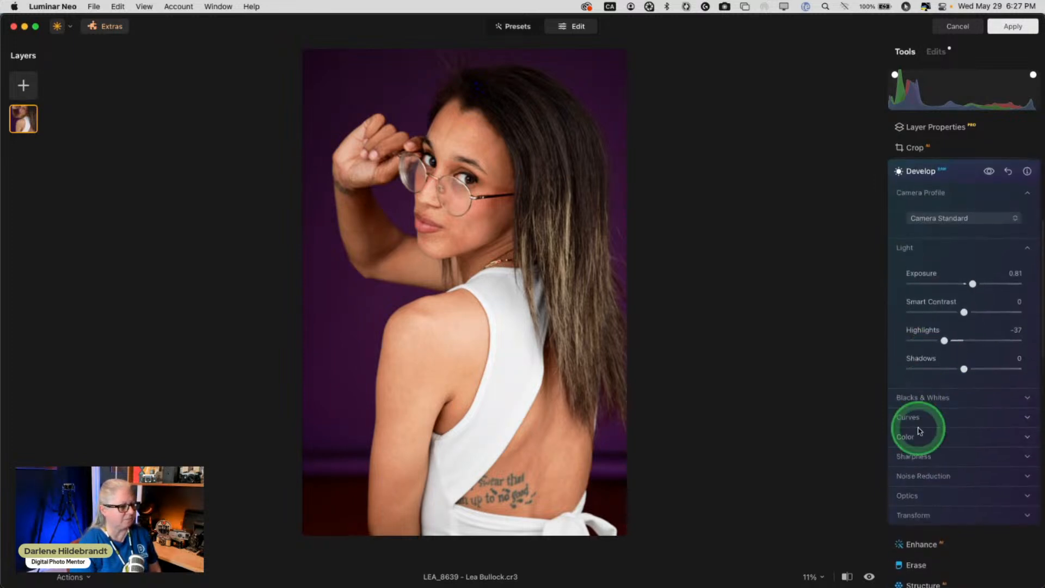
click(917, 435)
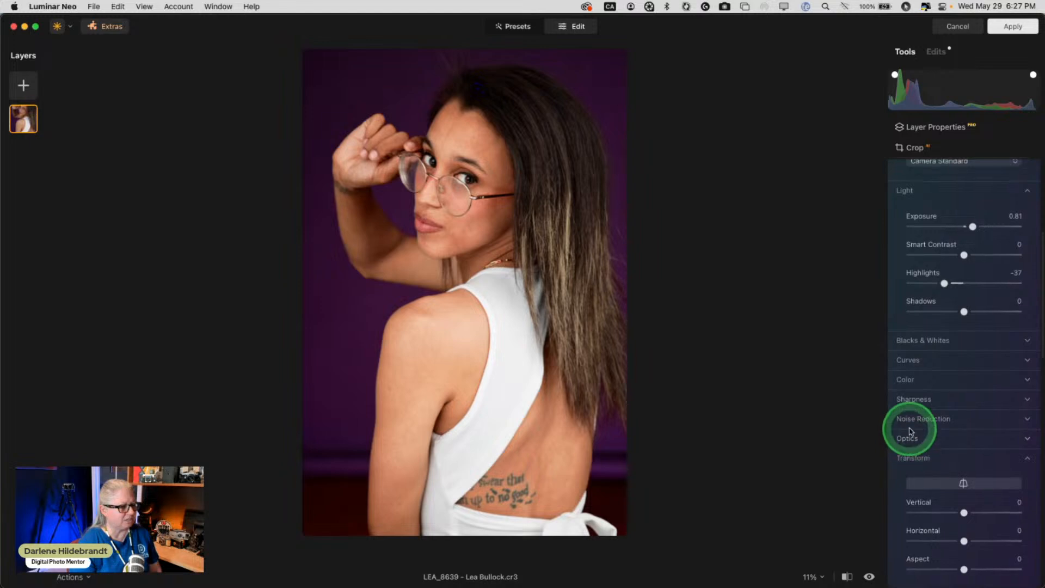
scroll(914, 457, up, 2)
click(915, 442)
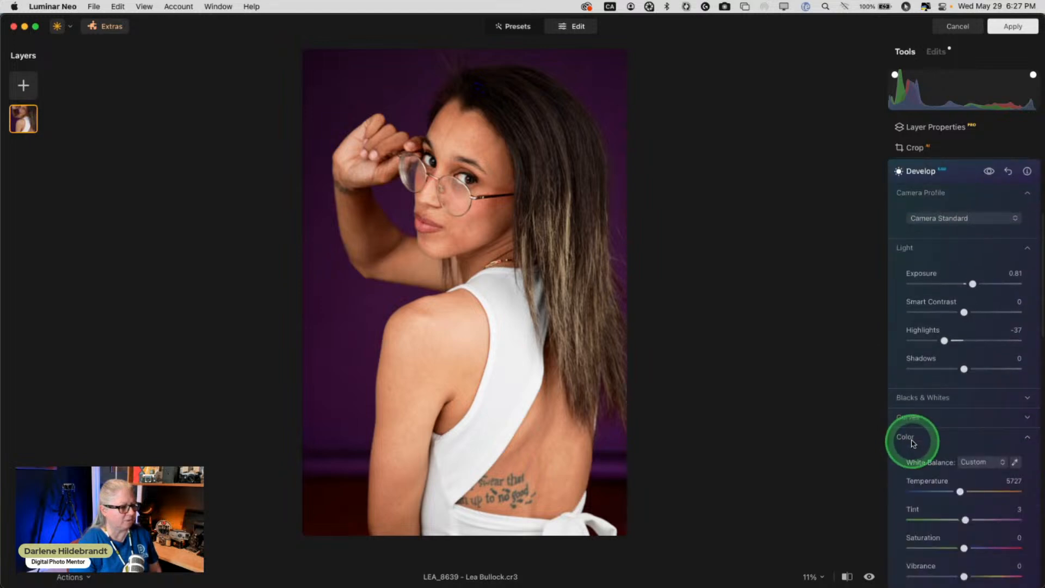
click(914, 442)
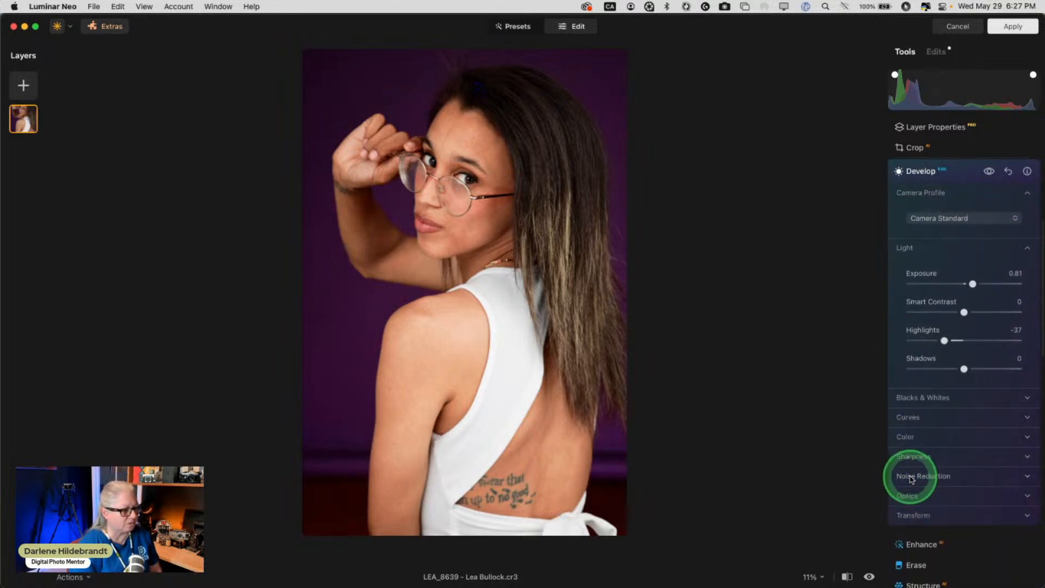
- Enable Auto Fix Chromatic Aberrations in the Develop tool's Optics settings
click(910, 496)
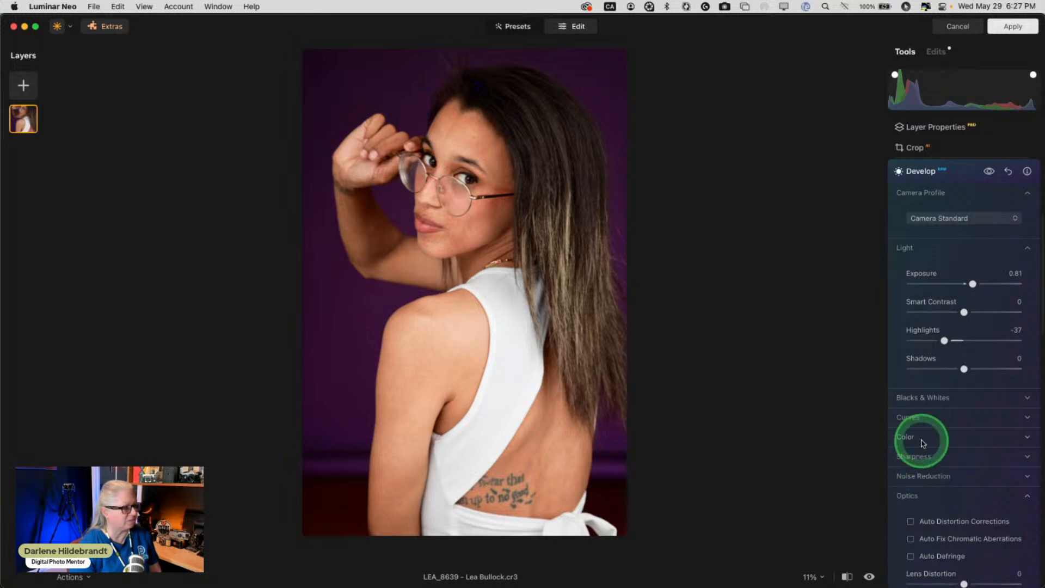
scroll(922, 441, down, 5)
click(911, 394)
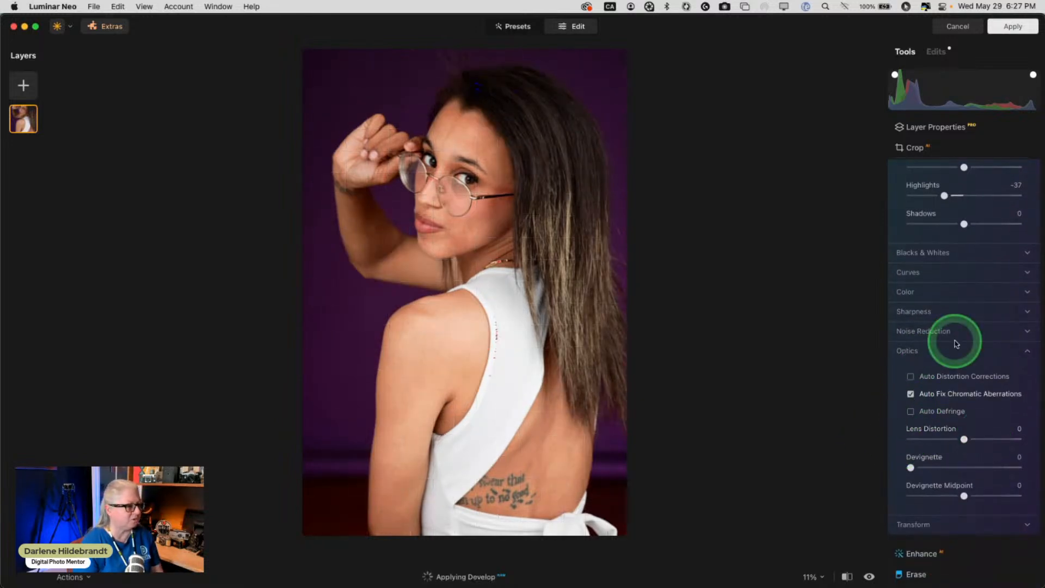
- Lower the Develop Highlights slightly past -49 and collapse the Develop tool
scroll(955, 341, up, 5)
drag(947, 337, 942, 342)
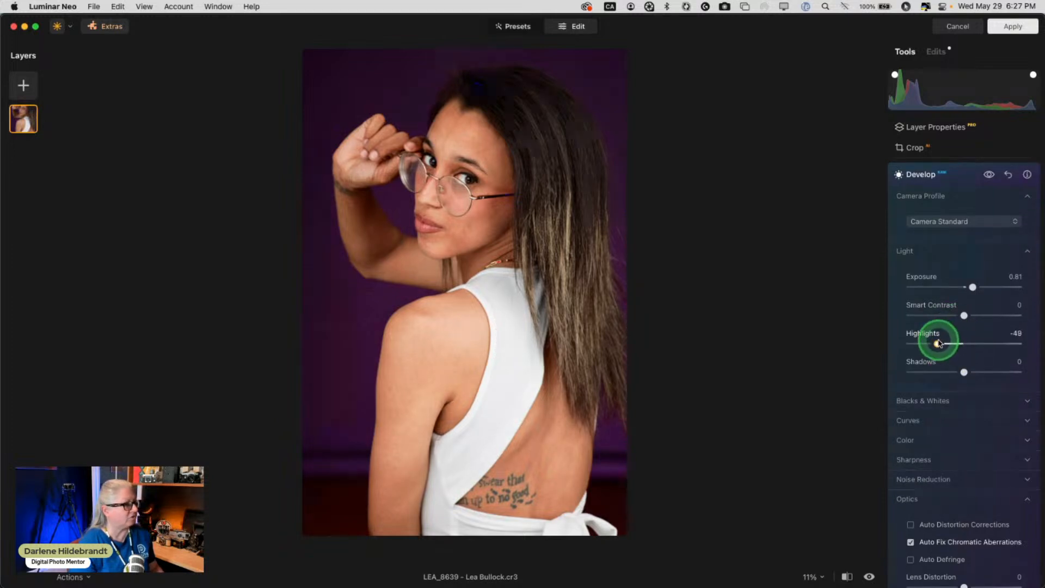
drag(935, 343, 933, 343)
scroll(939, 305, up, 2)
click(954, 246)
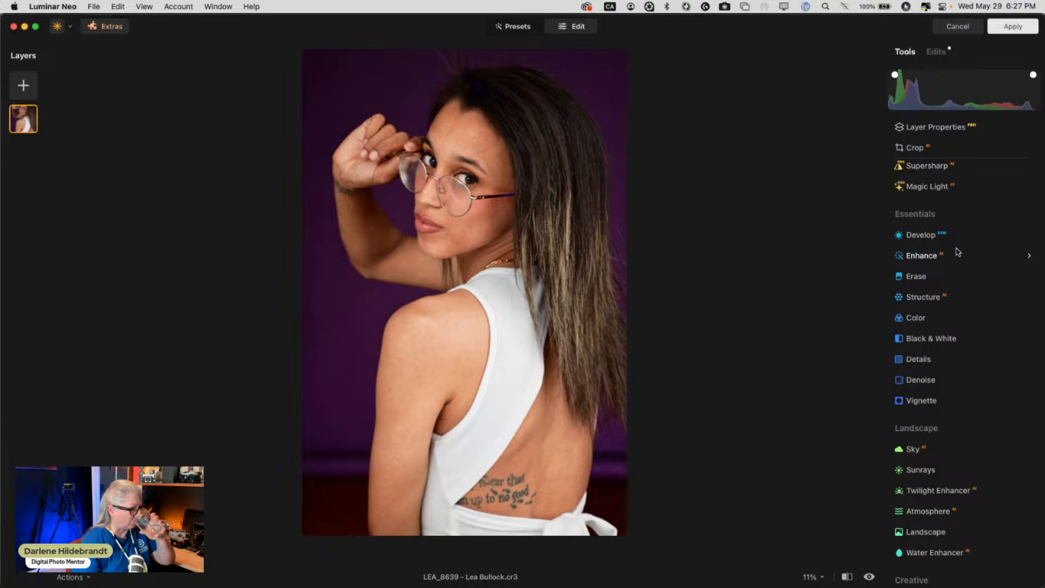
- Collapse the Landscape and Creative categories in the tool list so that the Portrait tools are within reach
scroll(958, 251, down, 5)
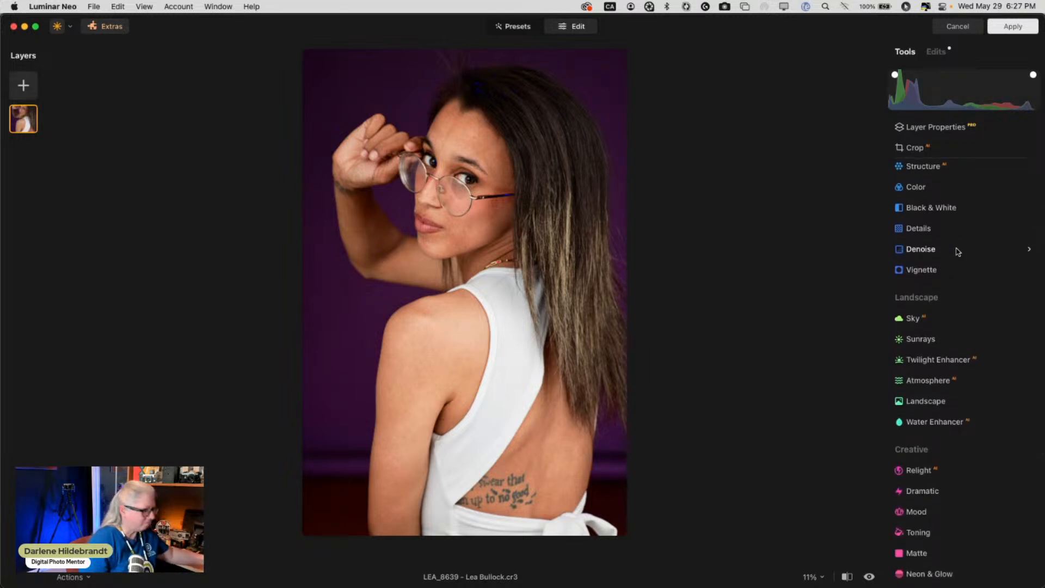
click(942, 297)
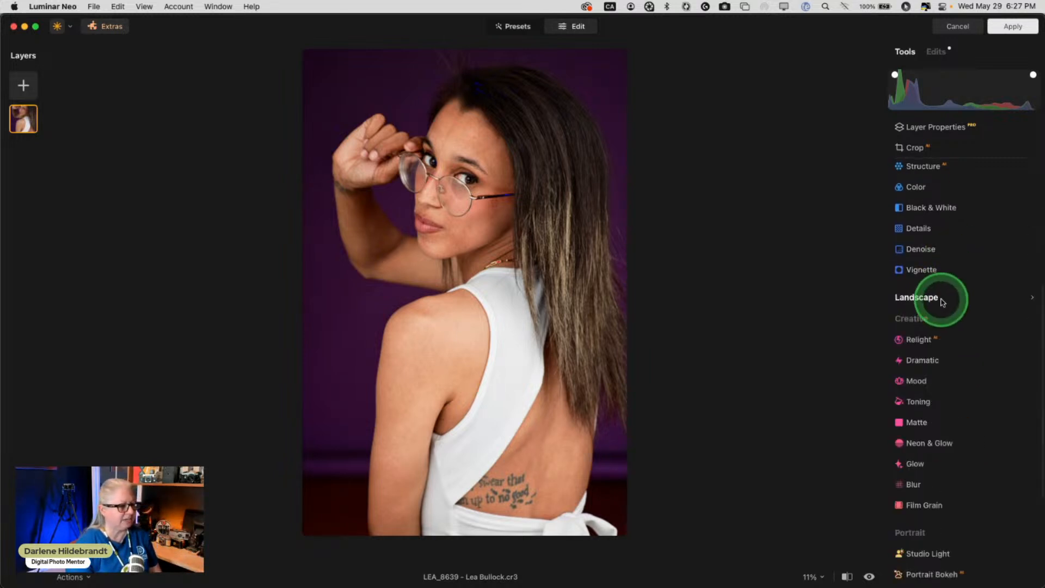
click(919, 315)
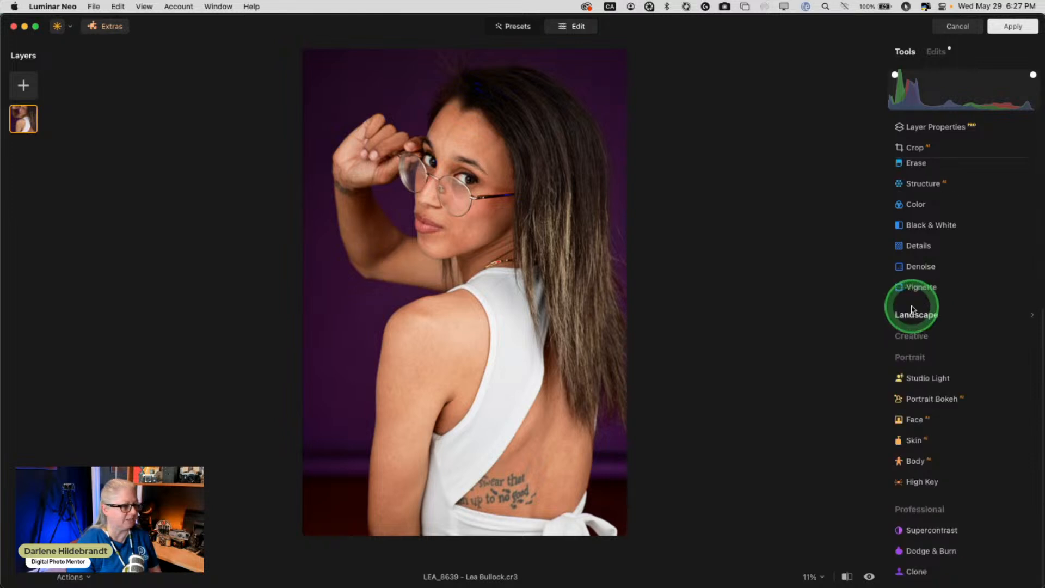
click(913, 338)
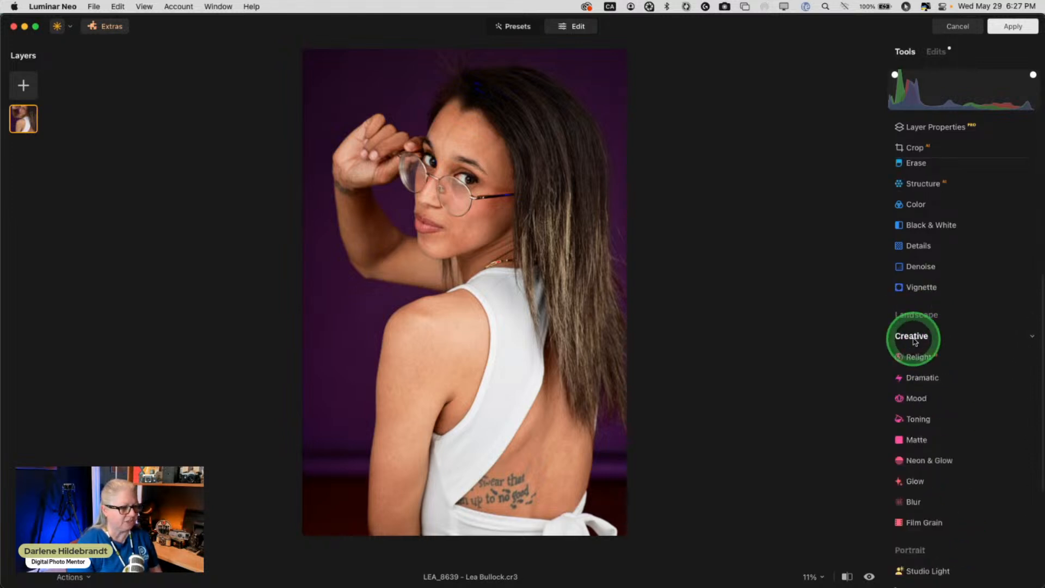
click(913, 337)
click(913, 338)
click(912, 337)
scroll(914, 341, up, 5)
scroll(915, 341, down, 5)
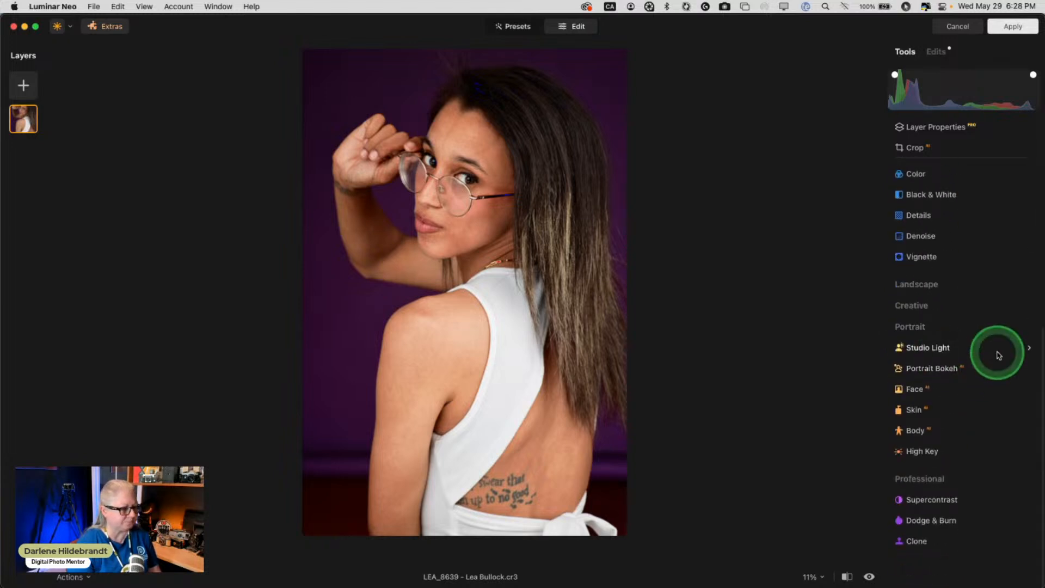
scroll(914, 384, up, 1)
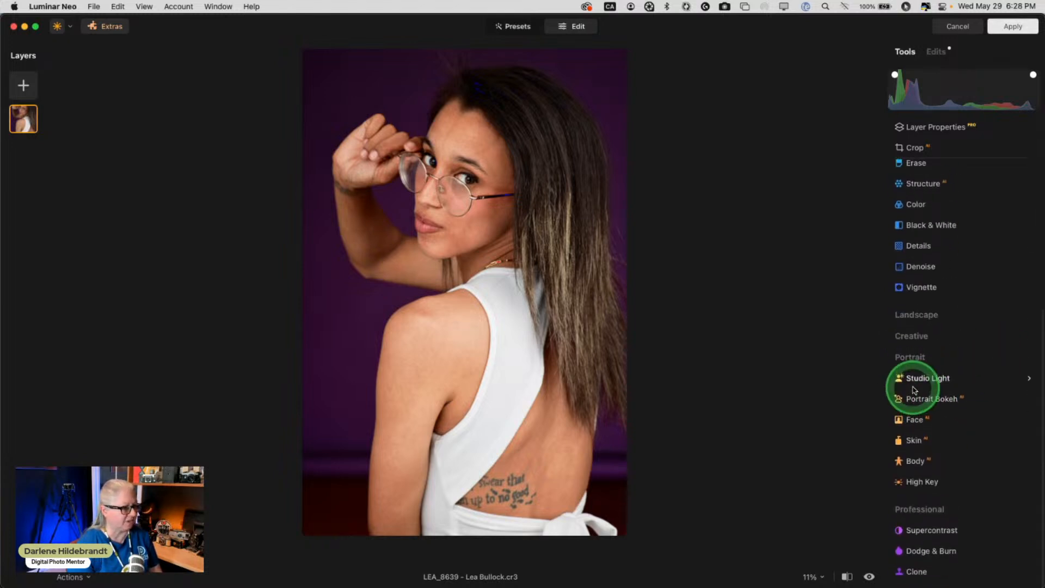
- Brighten the woman's face with the Face tool by setting Face Light to 23
click(905, 417)
scroll(936, 398, down, 5)
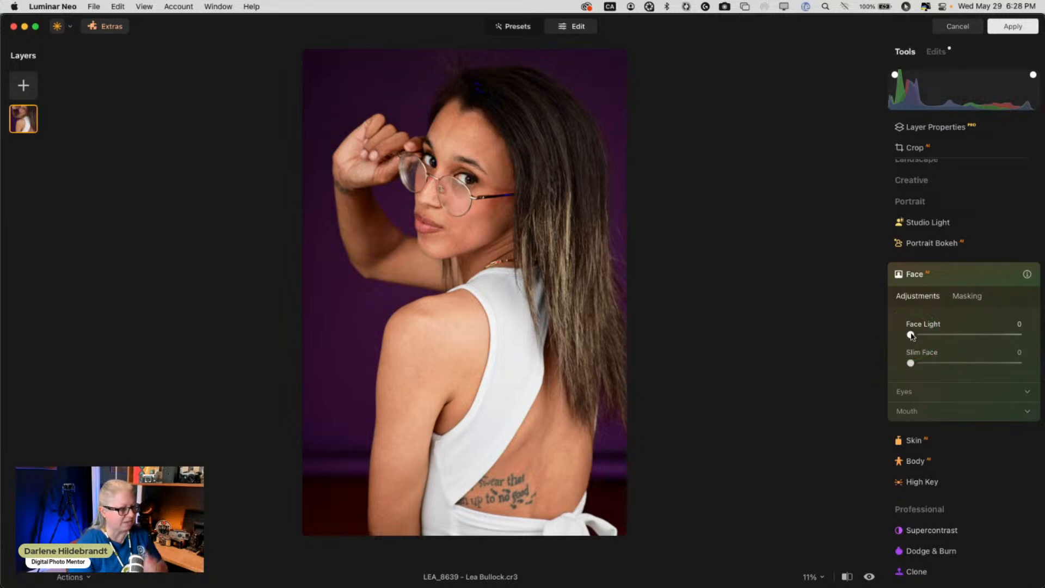
drag(911, 335, 966, 334)
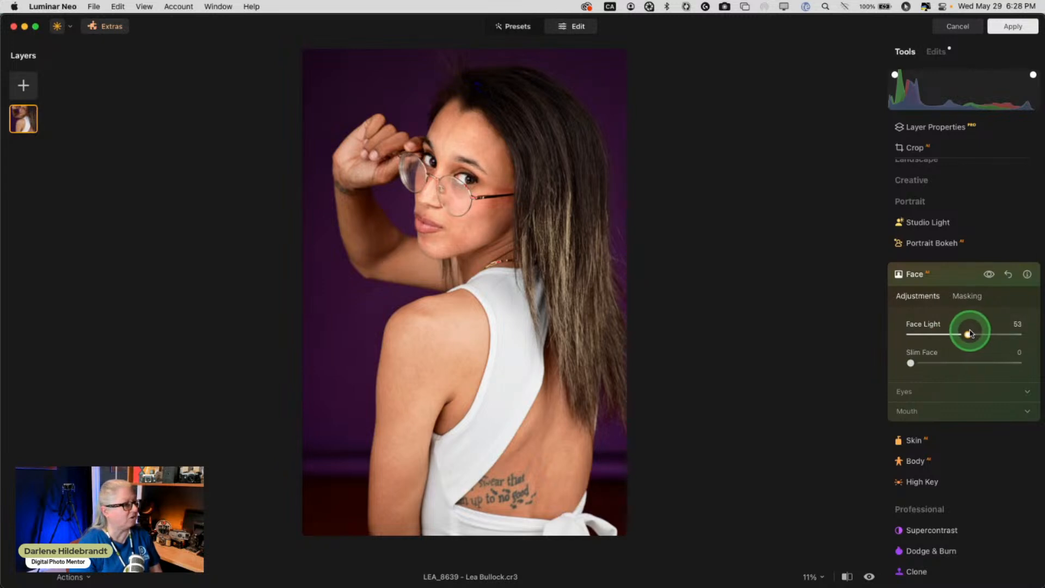
drag(971, 333, 941, 328)
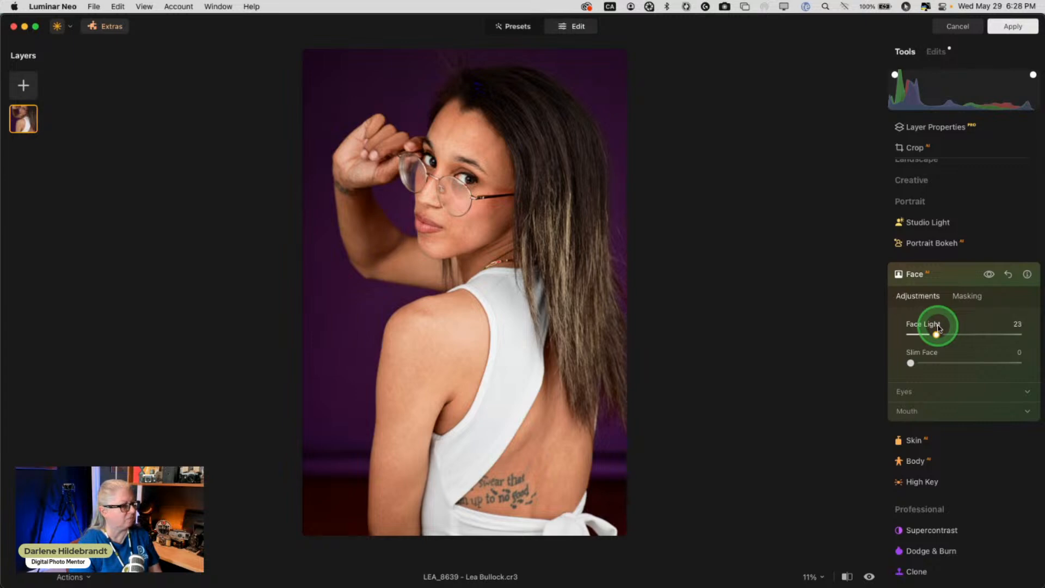
- In the Face tool's Eyes settings, set the Iris to Brown and Iris Visibility to 42, checking the eyes up close
click(916, 393)
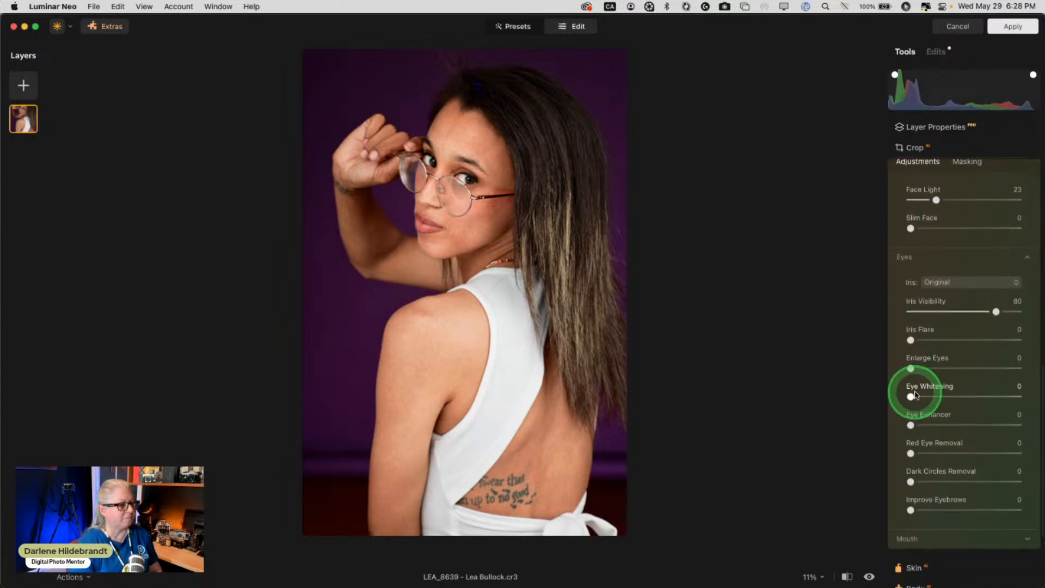
click(454, 183)
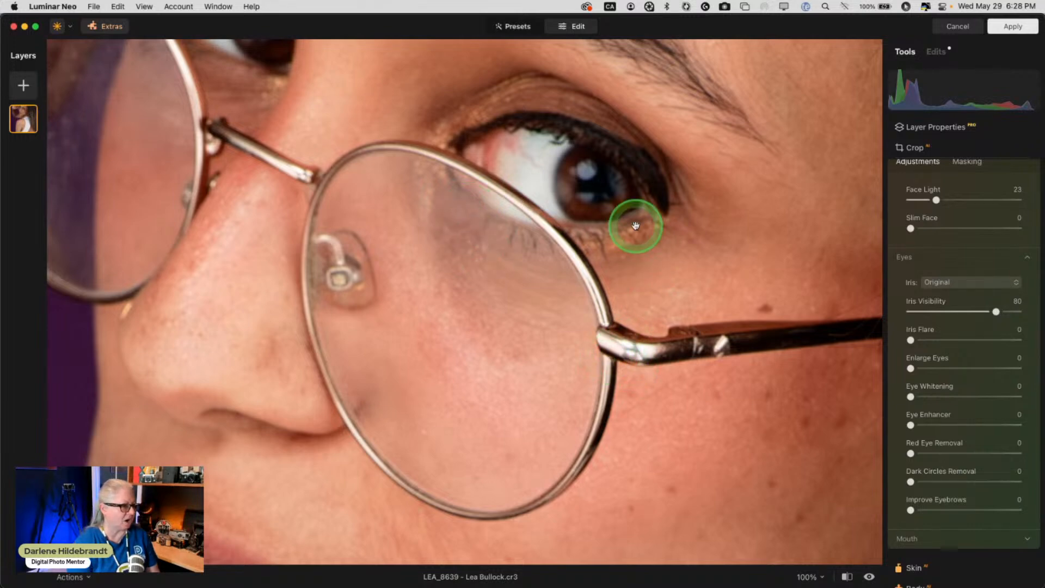
drag(584, 454, 616, 164)
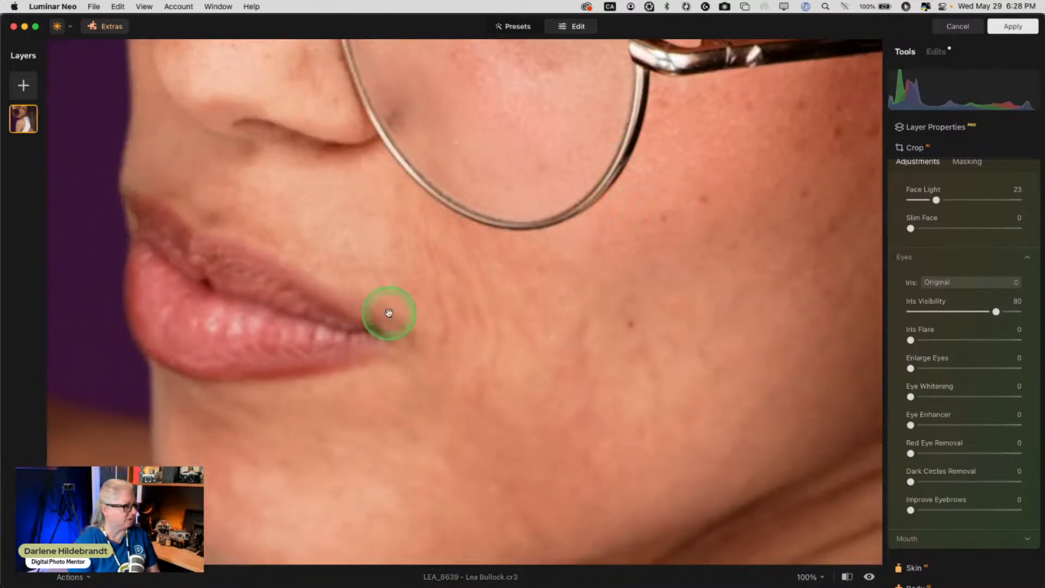
drag(560, 229, 574, 486)
drag(617, 182, 527, 313)
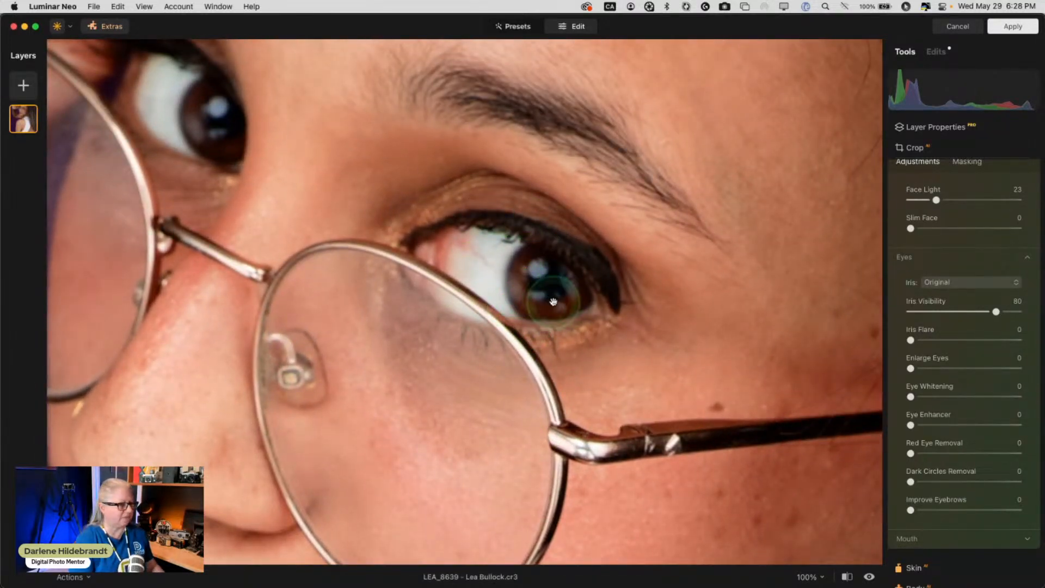
click(956, 283)
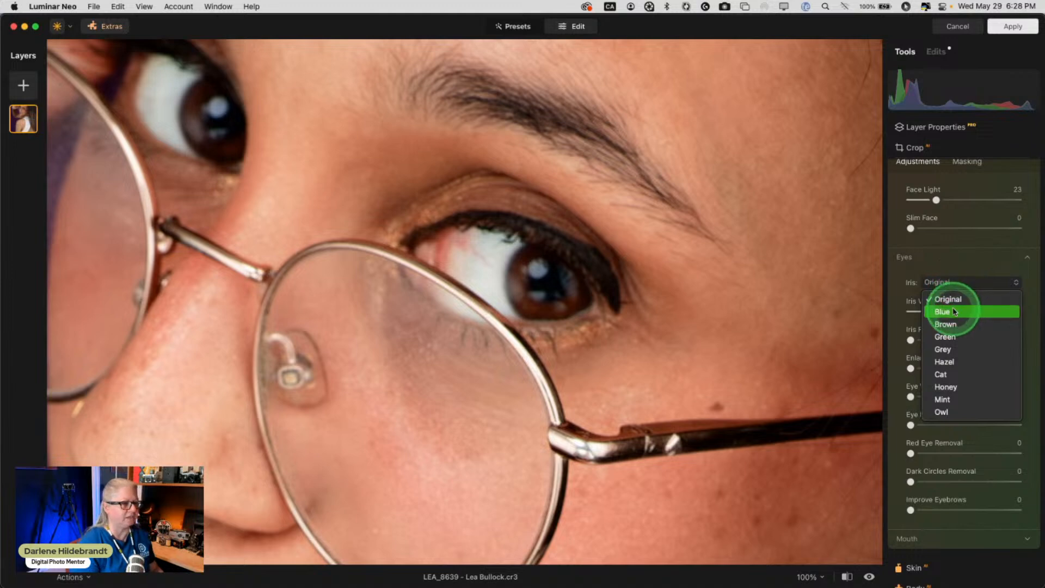
click(956, 323)
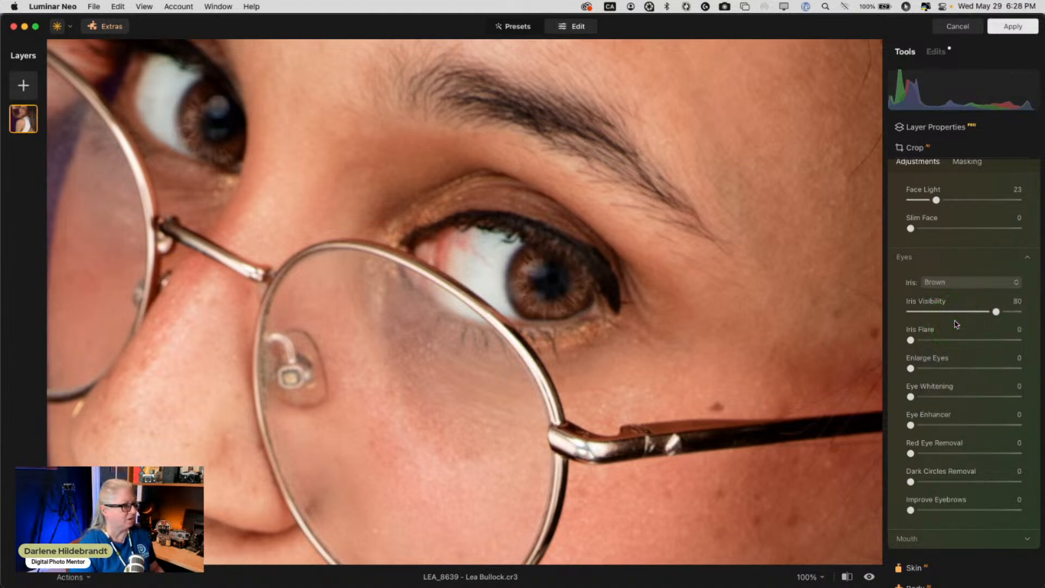
key(super+minus)
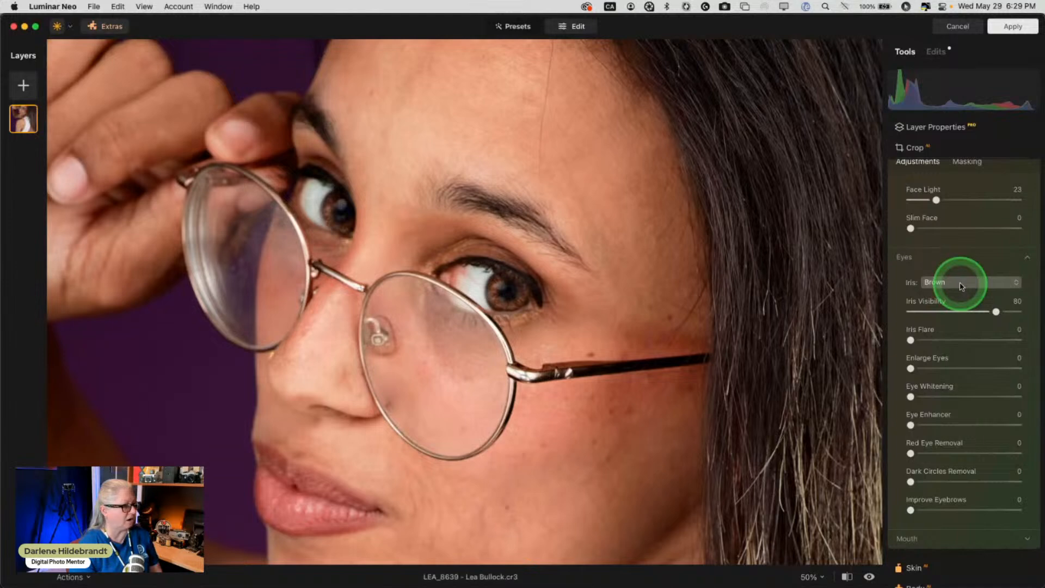
drag(995, 311, 957, 310)
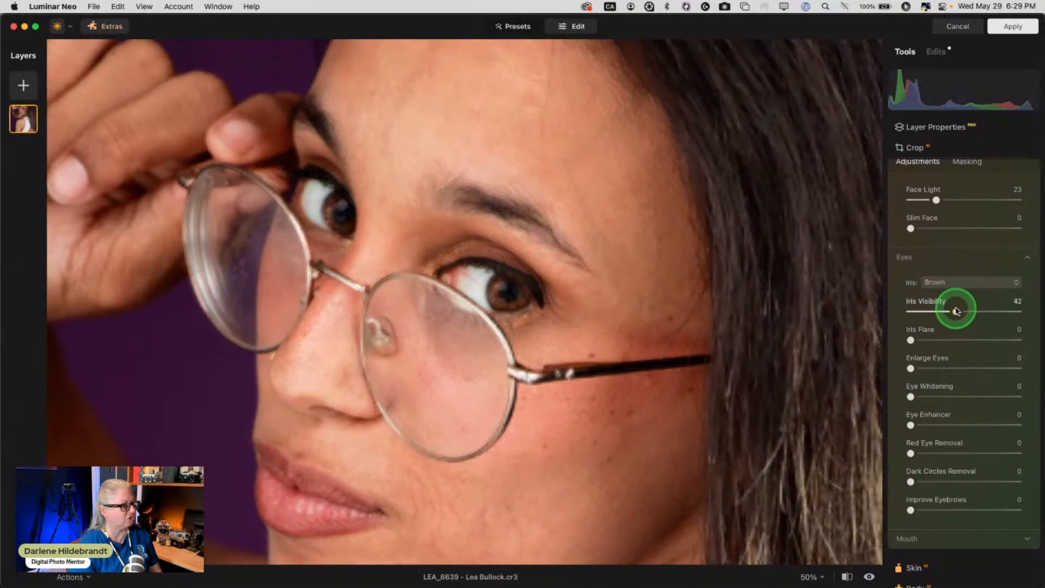
- Refine the eyes with Eye Enhancer 33, Eye Whitening 9, Dark Circles Removal 52 and Improve Eyebrows 48
drag(910, 425, 928, 395)
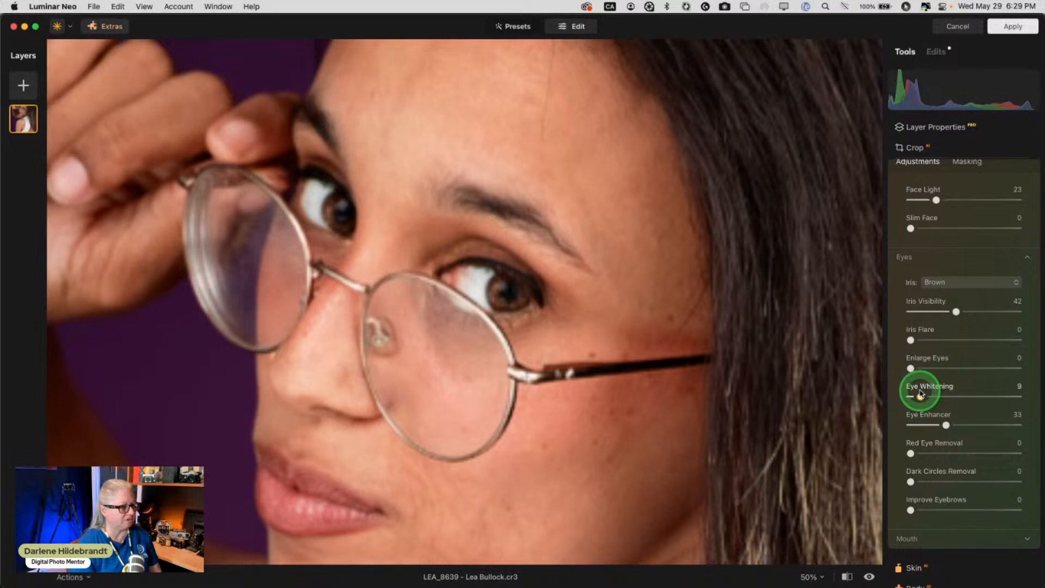
scroll(921, 394, down, 3)
drag(906, 430, 965, 418)
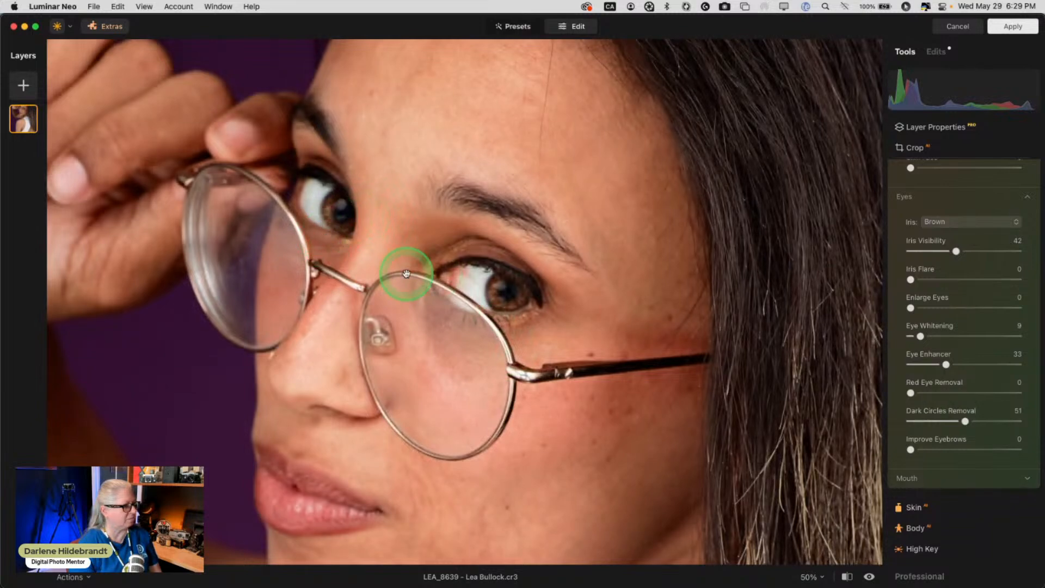
drag(965, 421, 967, 421)
drag(910, 449, 962, 450)
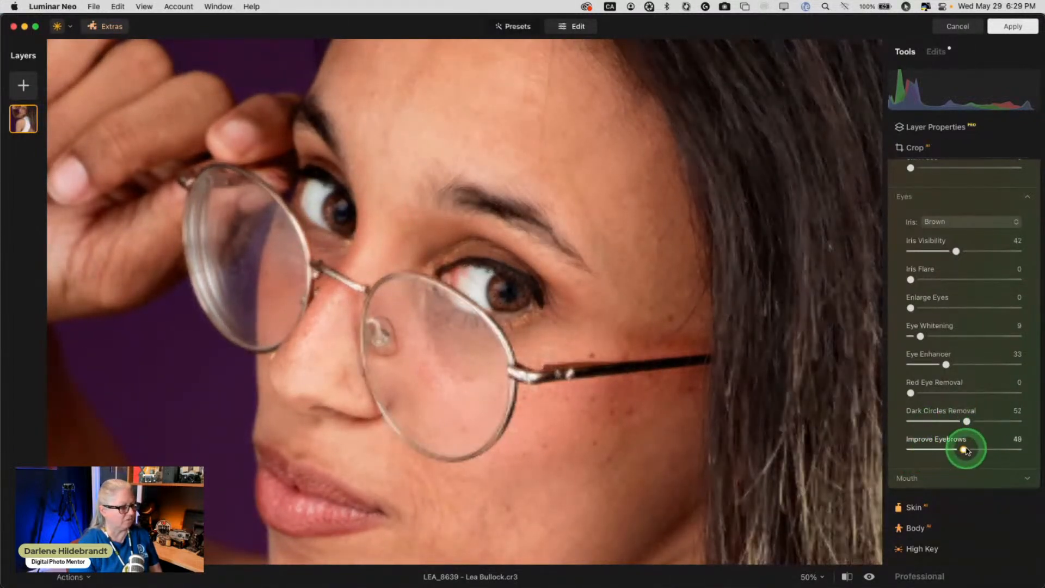
- In the Face tool's Mouth settings, set Lips Darkening to 63, Lips Redness to 13 and Lips Saturation to 22
click(932, 478)
scroll(920, 393, down, 5)
drag(909, 433, 978, 432)
click(912, 406)
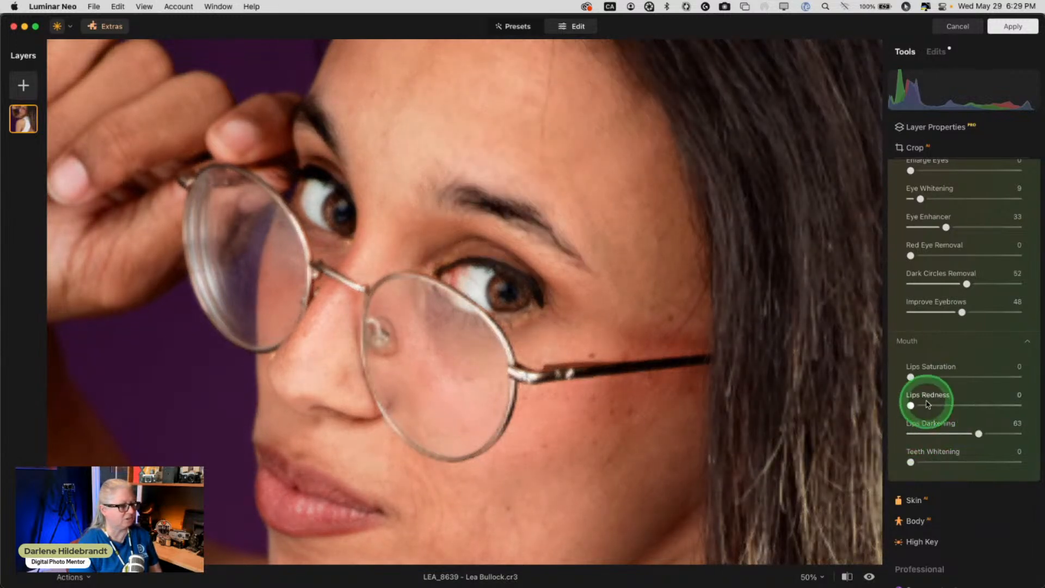
drag(913, 408, 947, 433)
scroll(948, 434, up, 5)
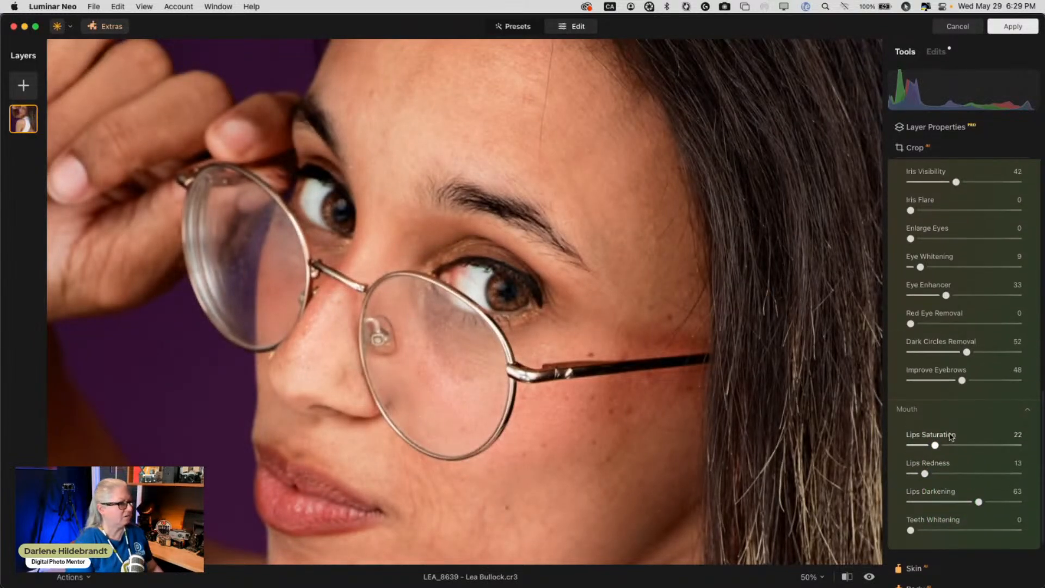
- Compare the portrait with and without the Face edits, and set Red Eye Removal to 4 before collapsing the Face tool
scroll(998, 276, up, 5)
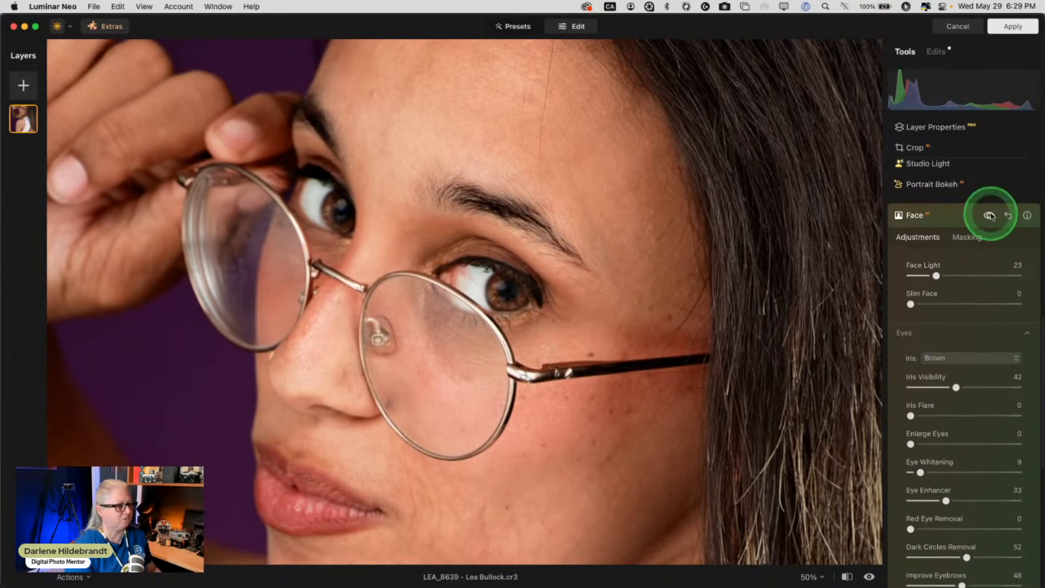
click(990, 216)
click(989, 215)
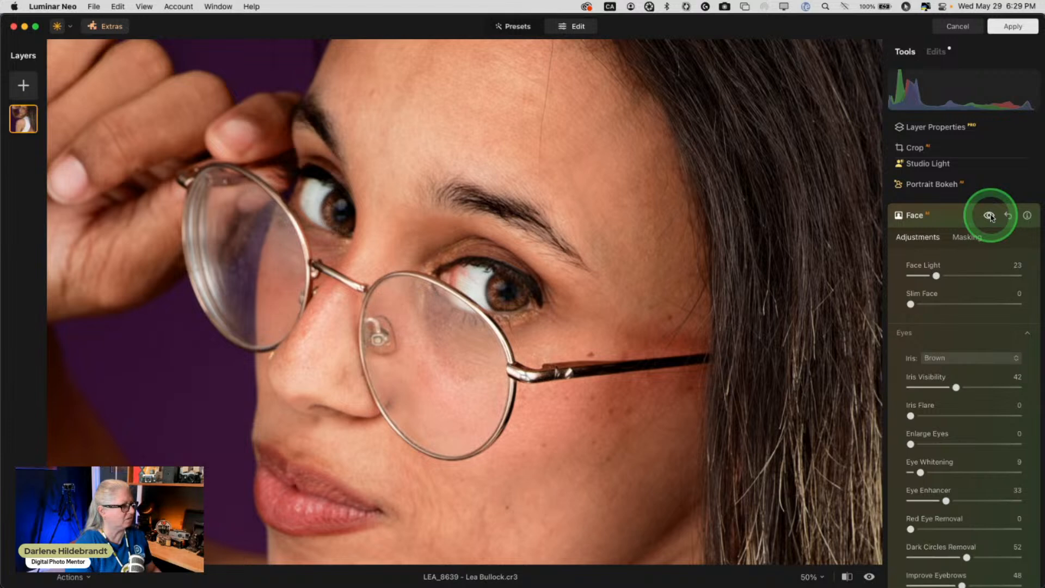
click(990, 216)
click(990, 216)
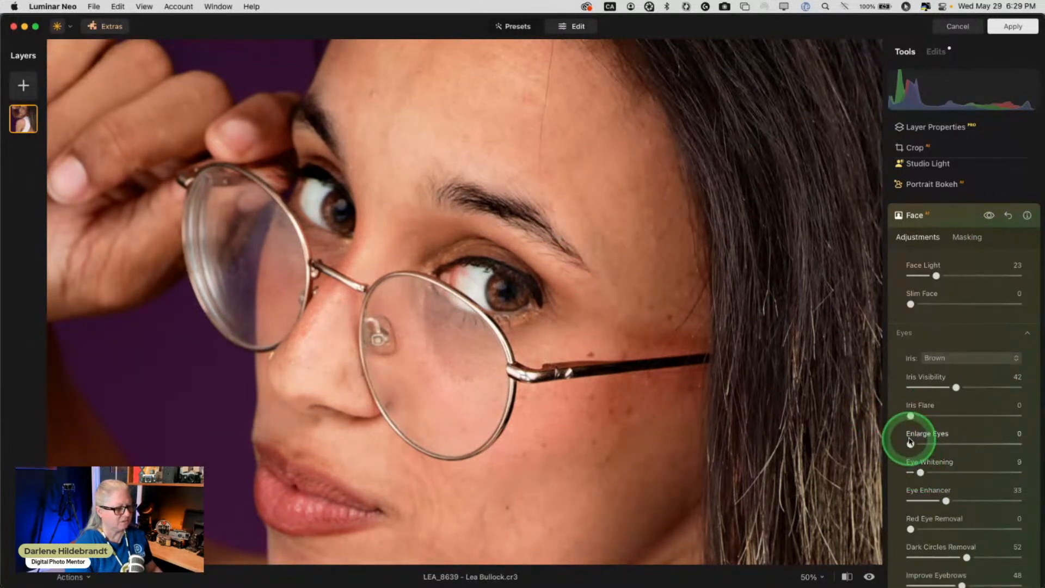
mouse_move(910, 528)
mouse_down()
mouse_move(1012, 514)
mouse_move(918, 520)
mouse_up()
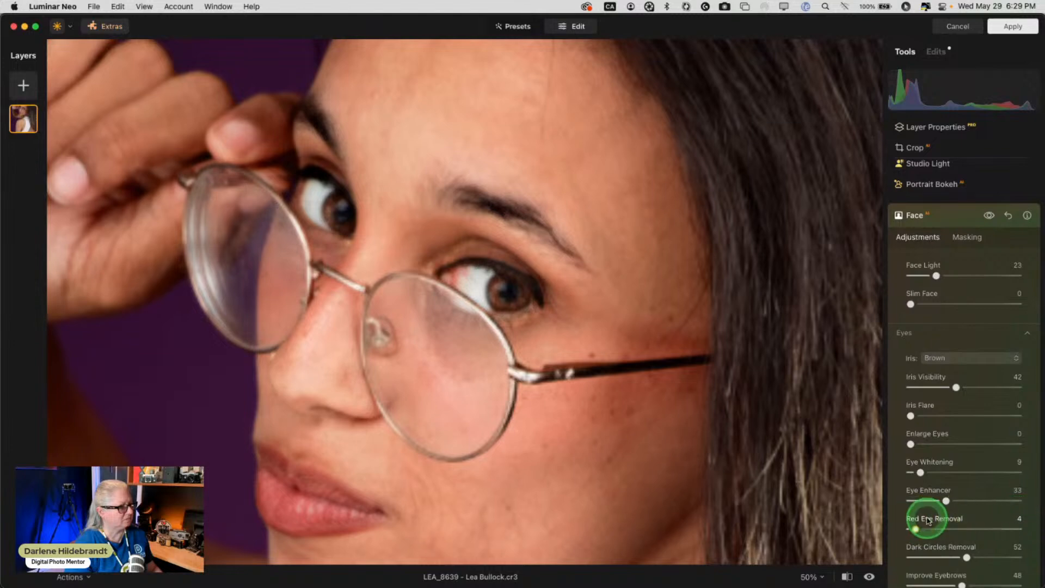
click(933, 218)
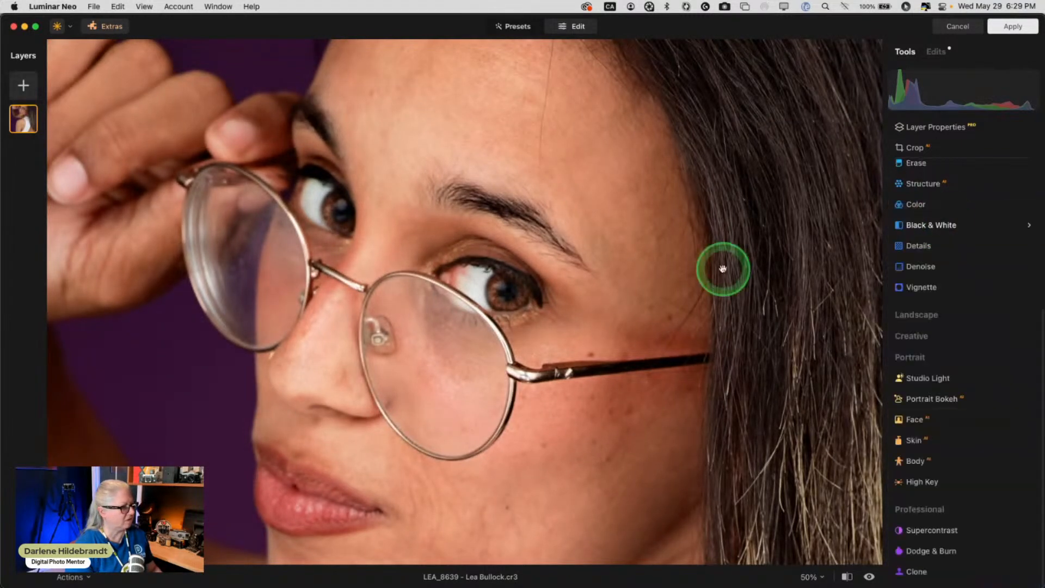
- Fit the whole portrait in view and lower the Develop tool's Exposure to -0.50
double_click(683, 281)
scroll(956, 321, up, 1)
scroll(956, 321, up, 3)
click(918, 268)
drag(963, 250, 958, 251)
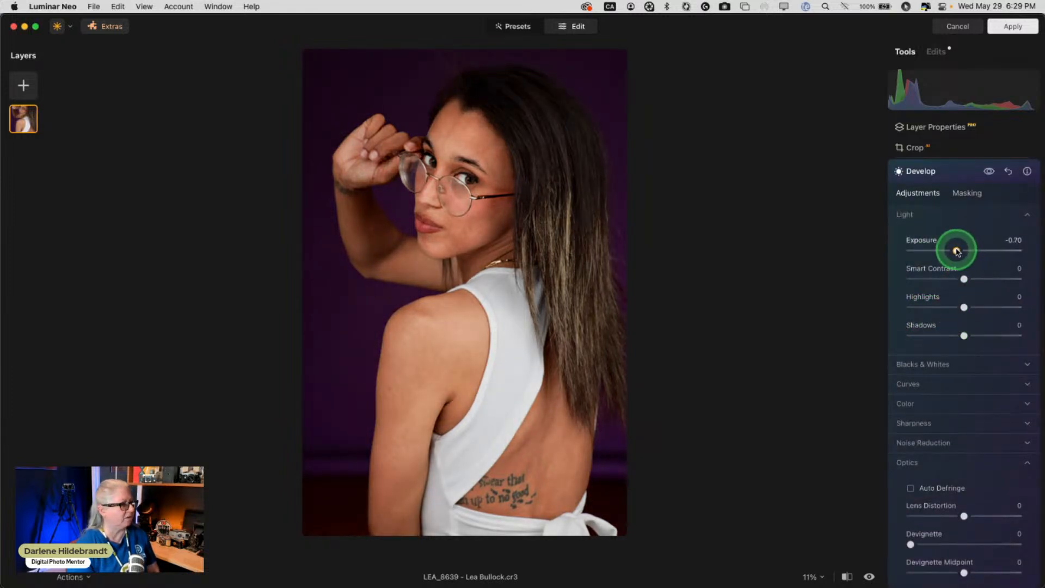
drag(958, 251, 954, 251)
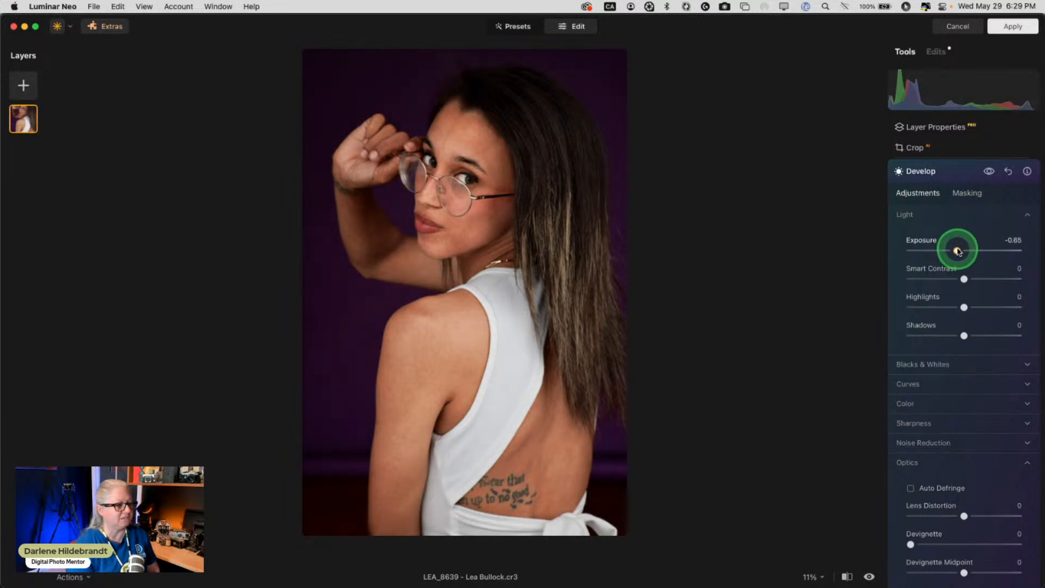
drag(957, 251, 957, 251)
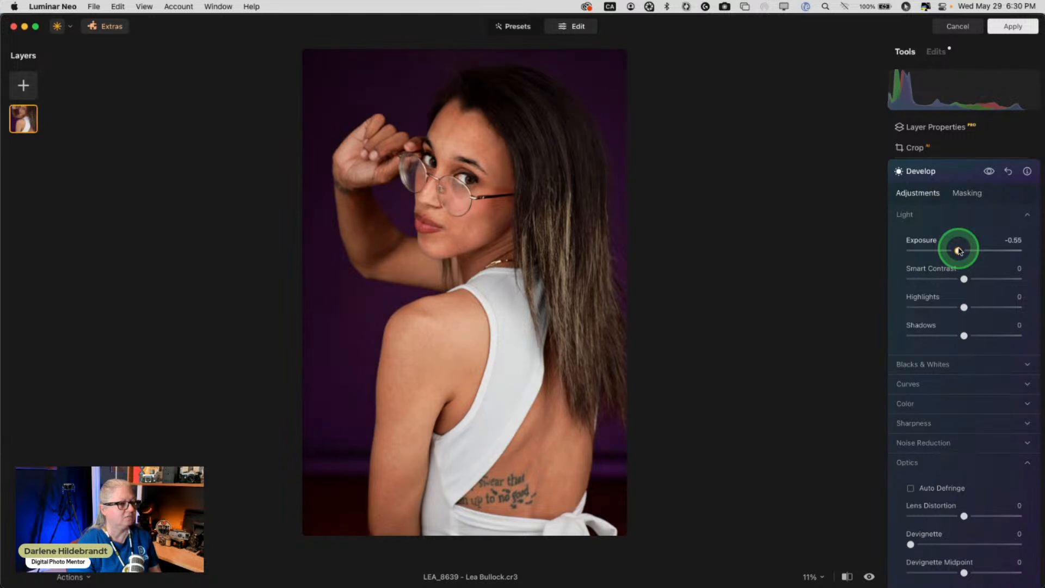
click(956, 170)
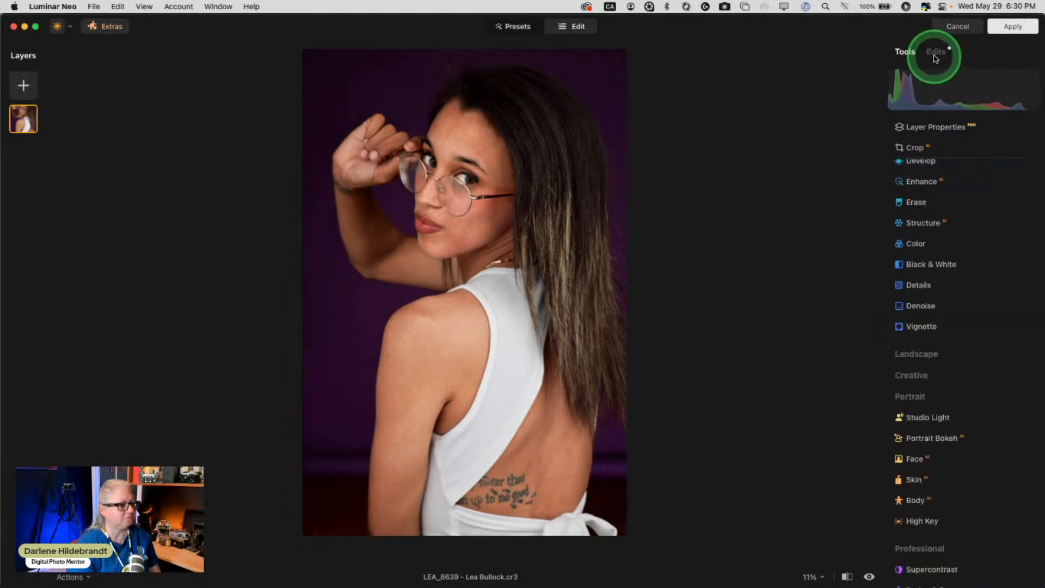
- Among the applied edits, raise the Face tool's Face Light to about 62 and reopen the Develop adjustments
click(936, 57)
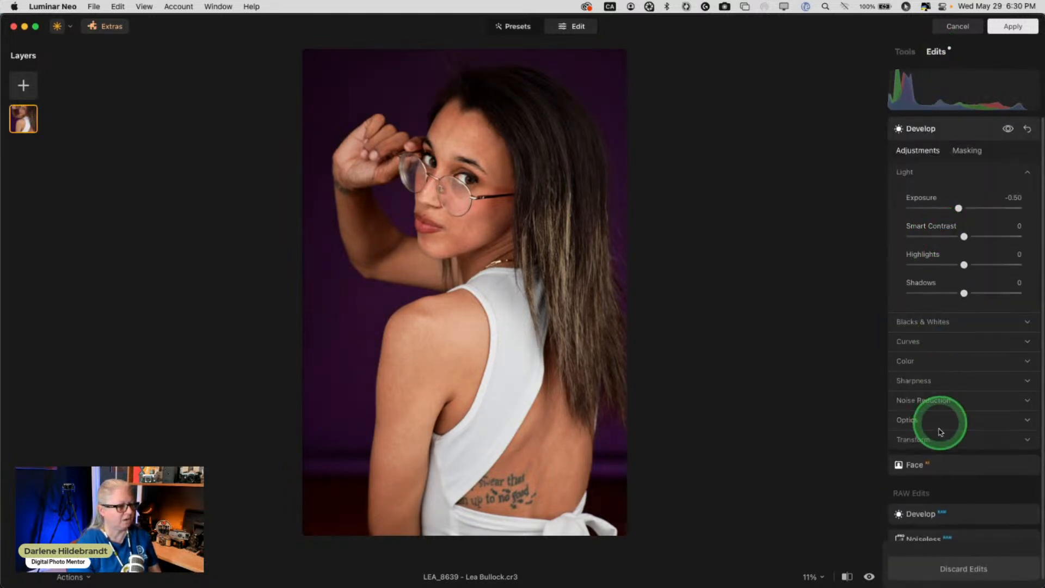
click(943, 472)
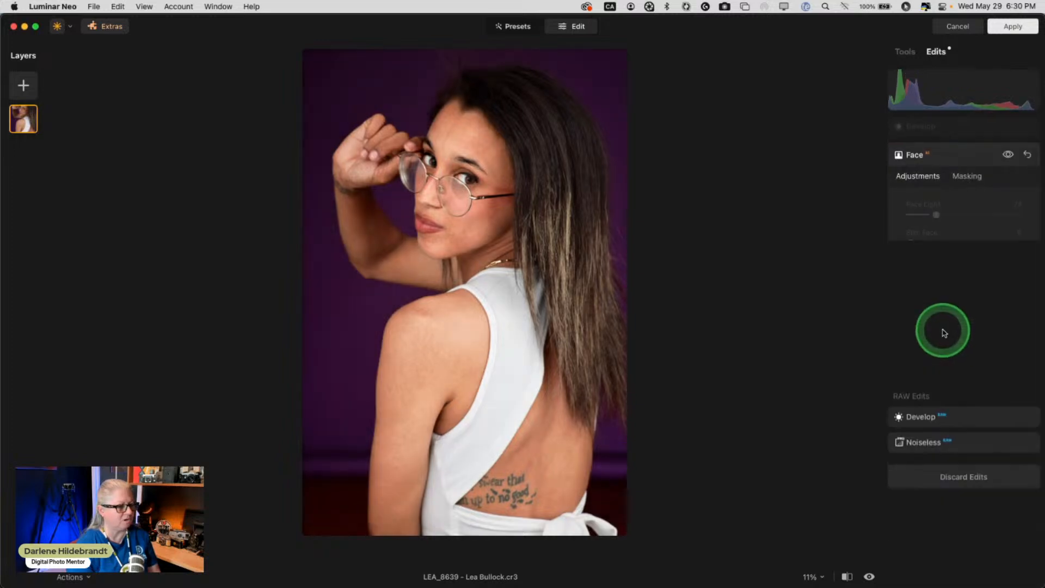
mouse_move(956, 219)
mouse_down()
mouse_move(936, 217)
mouse_move(956, 215)
mouse_up()
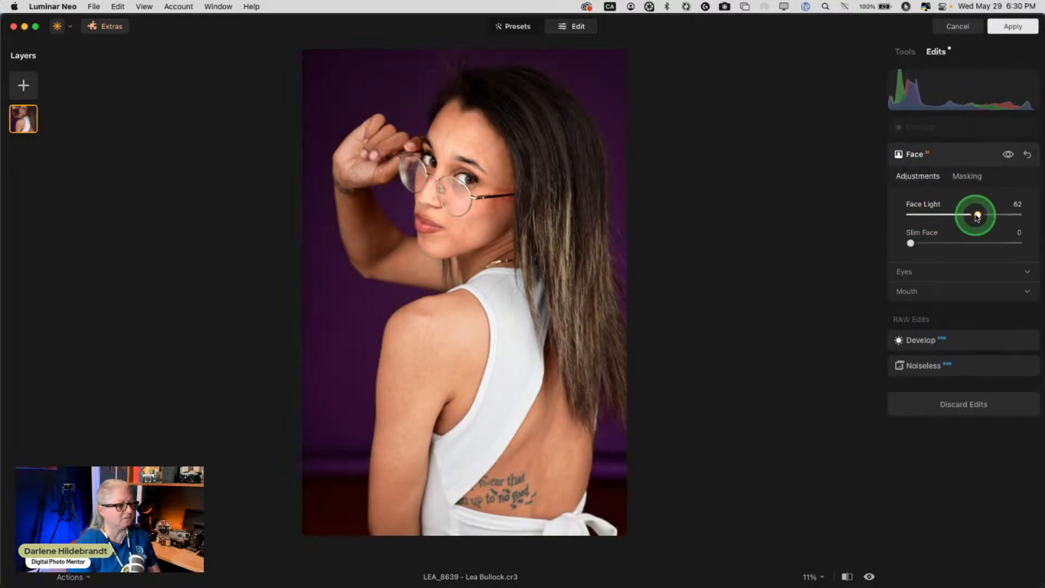
click(951, 129)
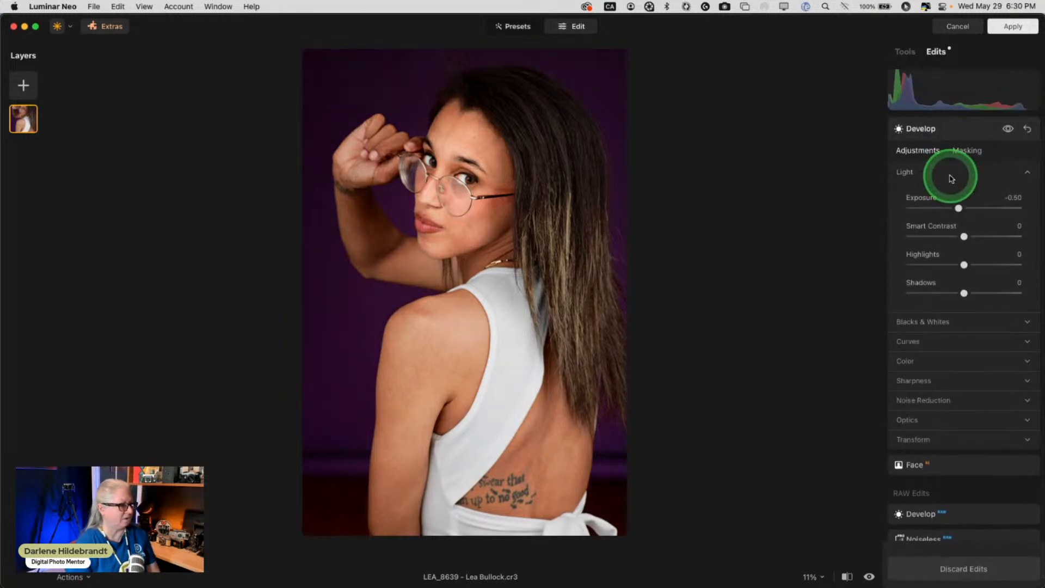
click(973, 399)
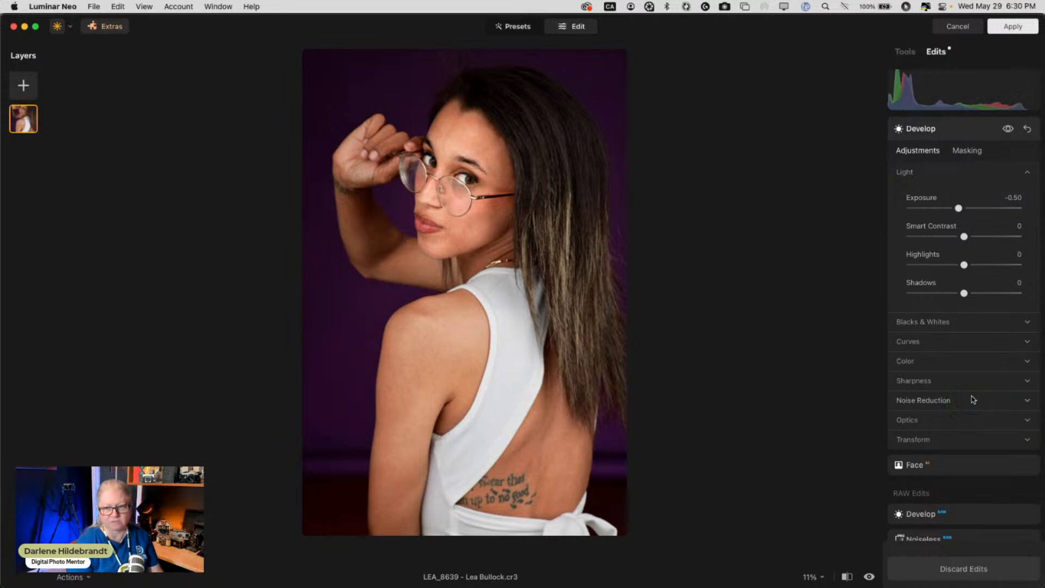
click(974, 361)
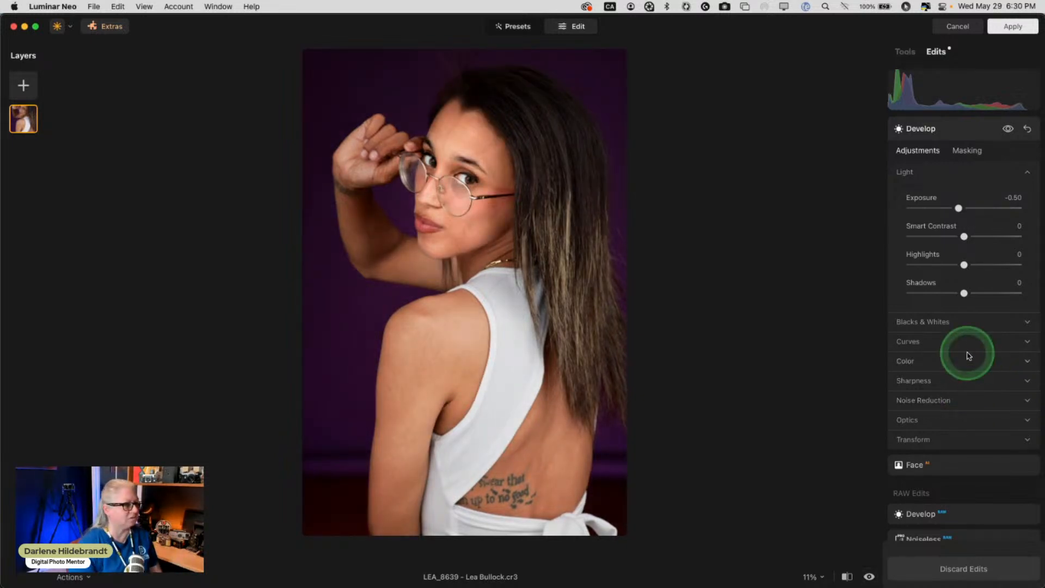
- Apply the Skin retouching tool to the portrait with an Amount of 67, viewing the face up close
click(906, 50)
scroll(953, 312, down, 5)
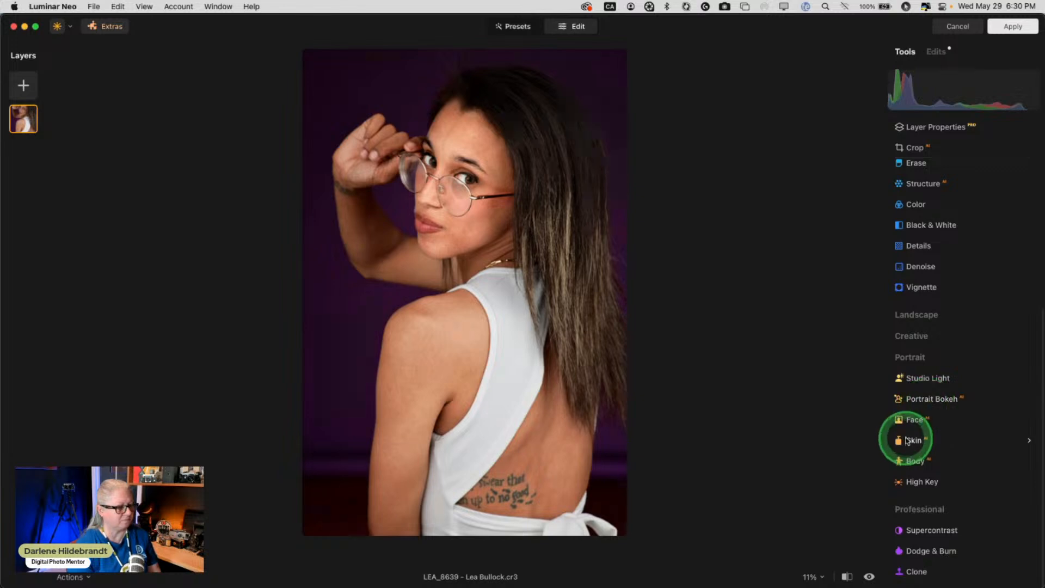
click(912, 441)
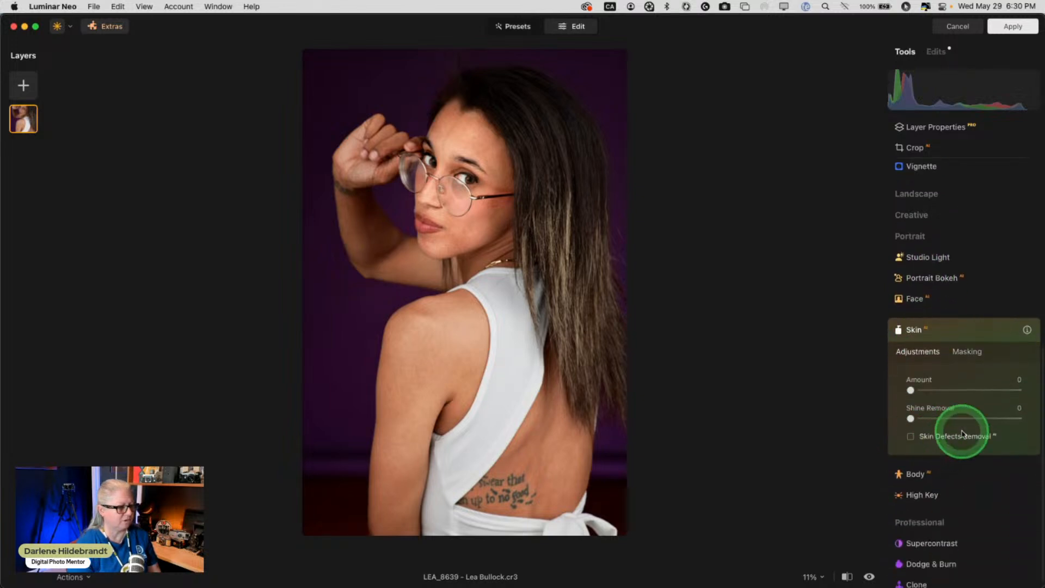
click(467, 209)
key(super+minus)
key(super+minus)
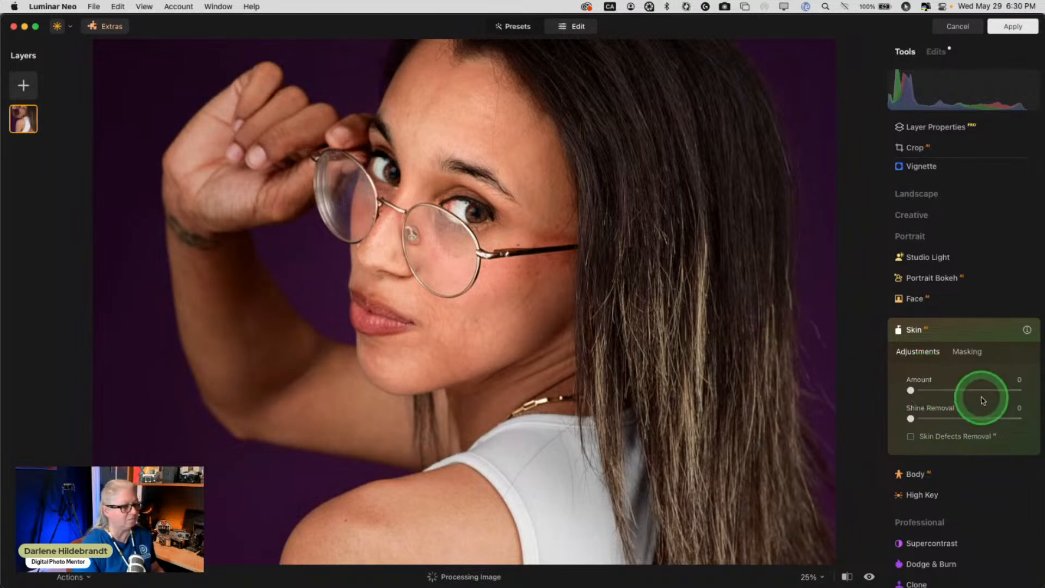
click(985, 391)
- Enable Skin Defects Removal, set Shine Removal to 9 and Amount to 46, and collapse the Skin tool
click(910, 436)
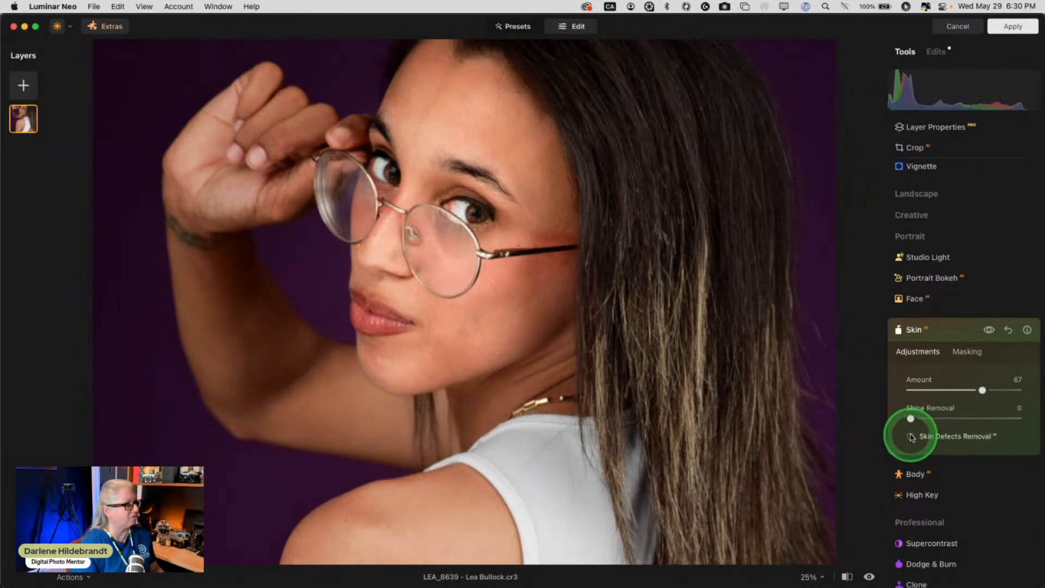
click(910, 436)
drag(912, 418, 924, 418)
drag(982, 390, 963, 390)
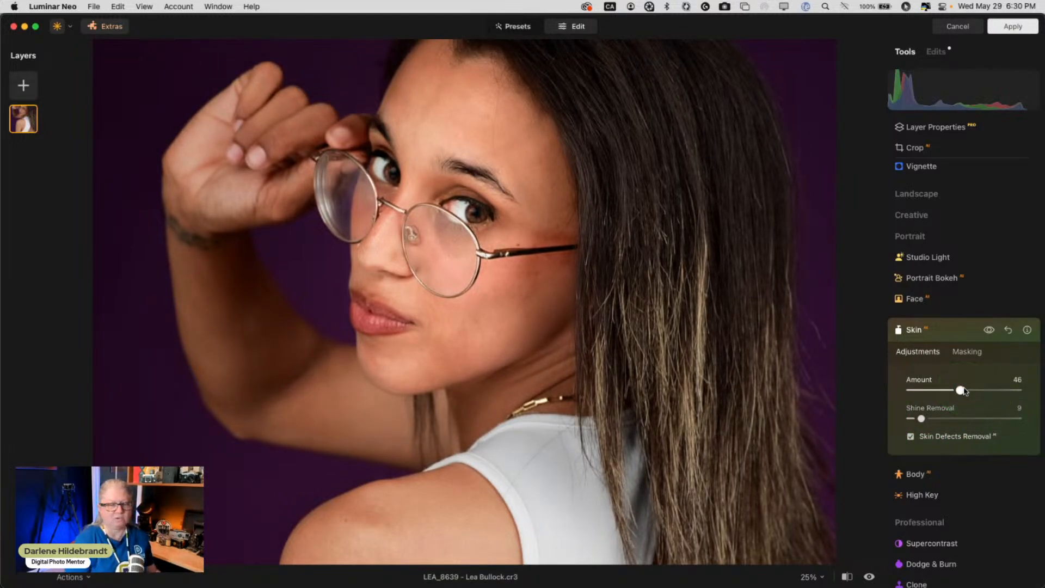
click(964, 333)
click(961, 332)
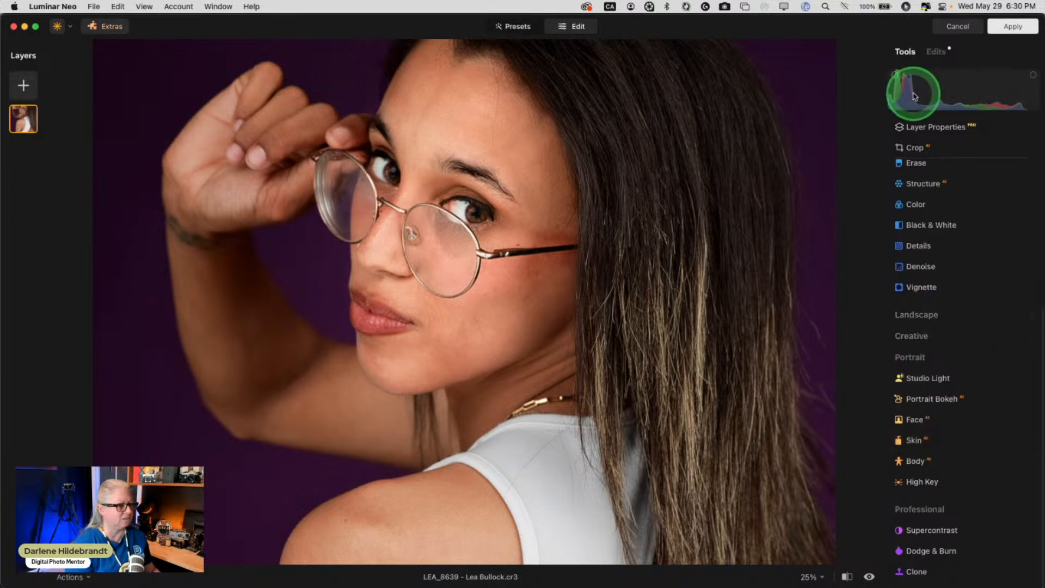
- Review the Face settings among the applied edits and reopen the Skin adjustments
click(940, 53)
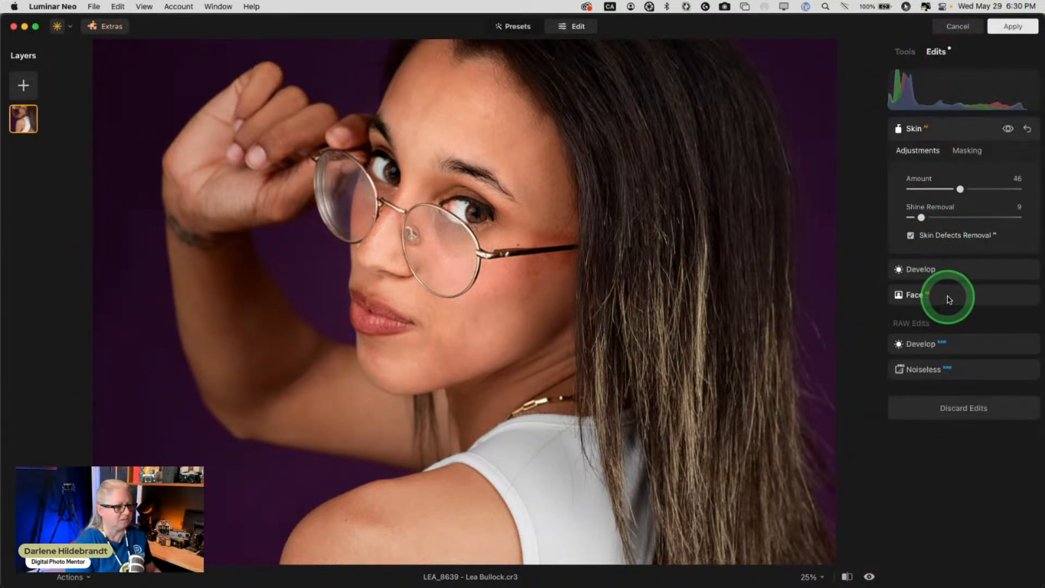
click(949, 299)
click(947, 299)
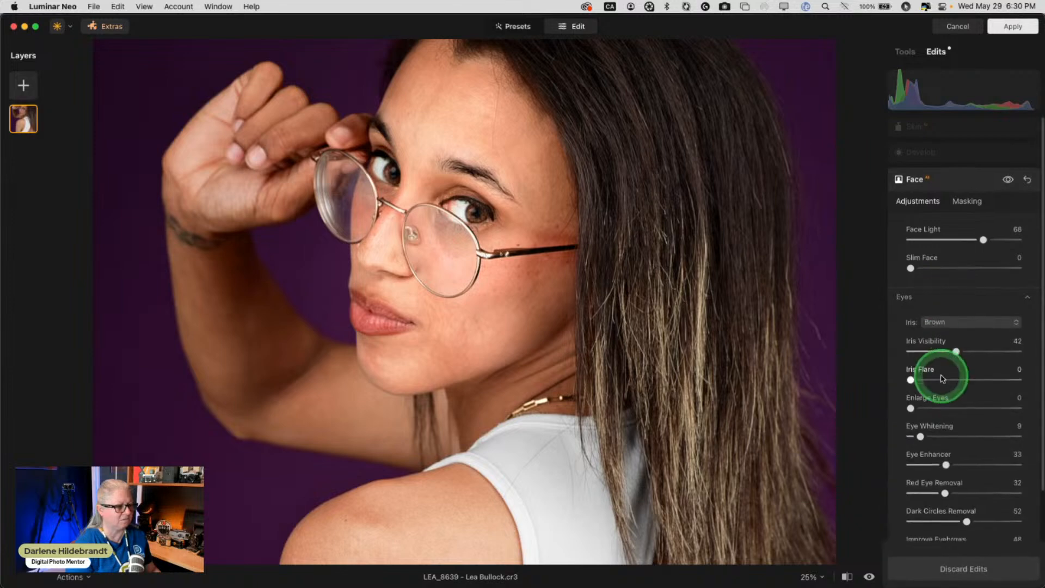
click(953, 131)
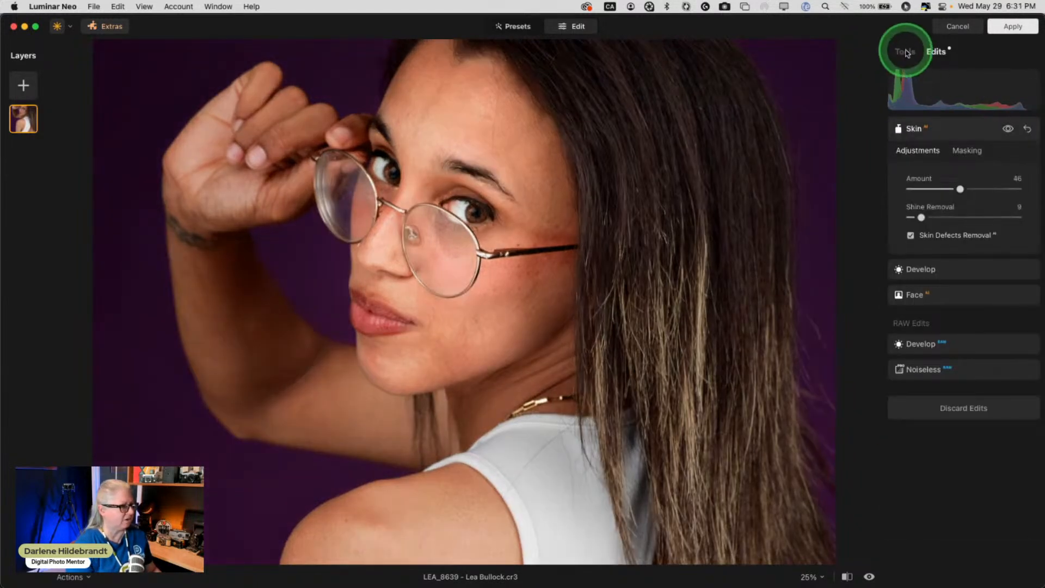
- Fit the whole portrait in view, apply Portrait Bokeh with an Amount of 51, and check the subject mask on the photo
click(905, 51)
key(super+0)
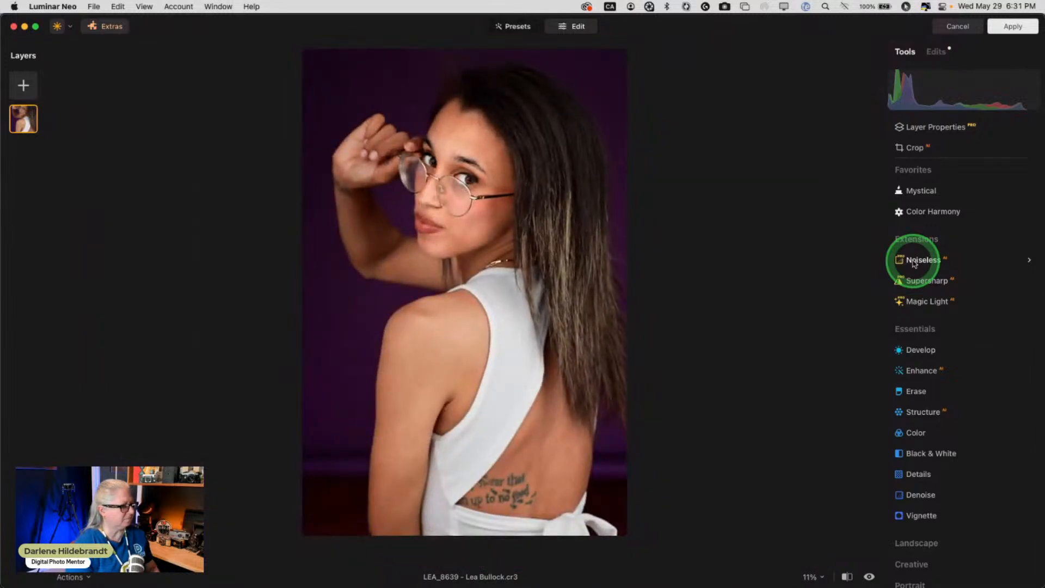
scroll(933, 366, down, 8)
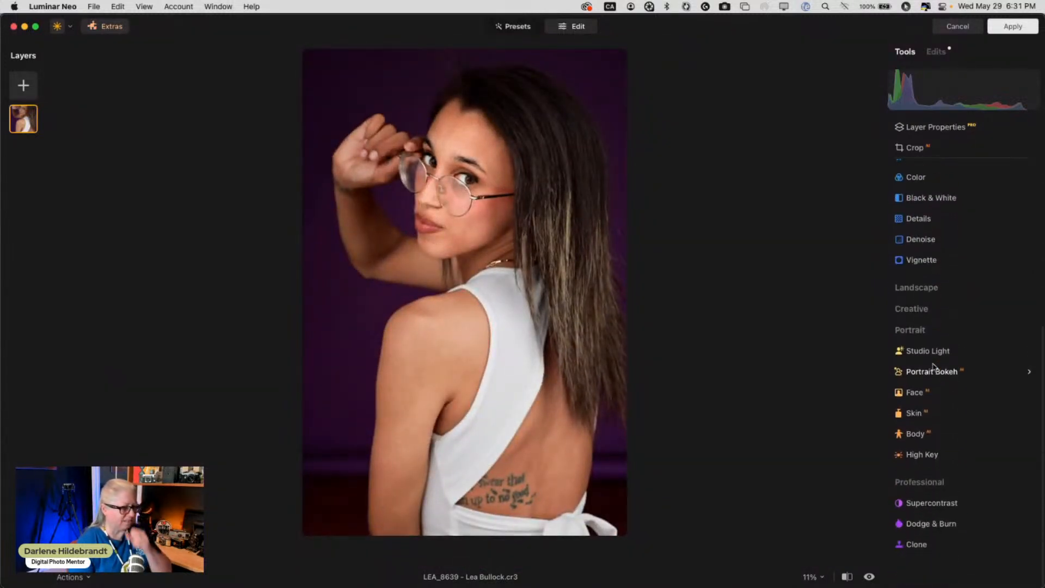
scroll(923, 371, up, 1)
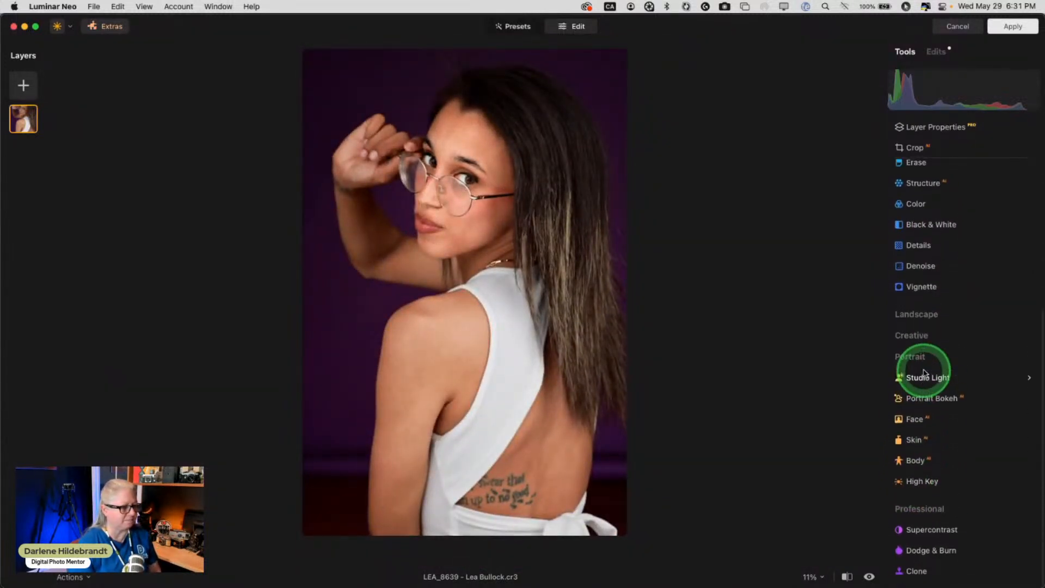
click(924, 399)
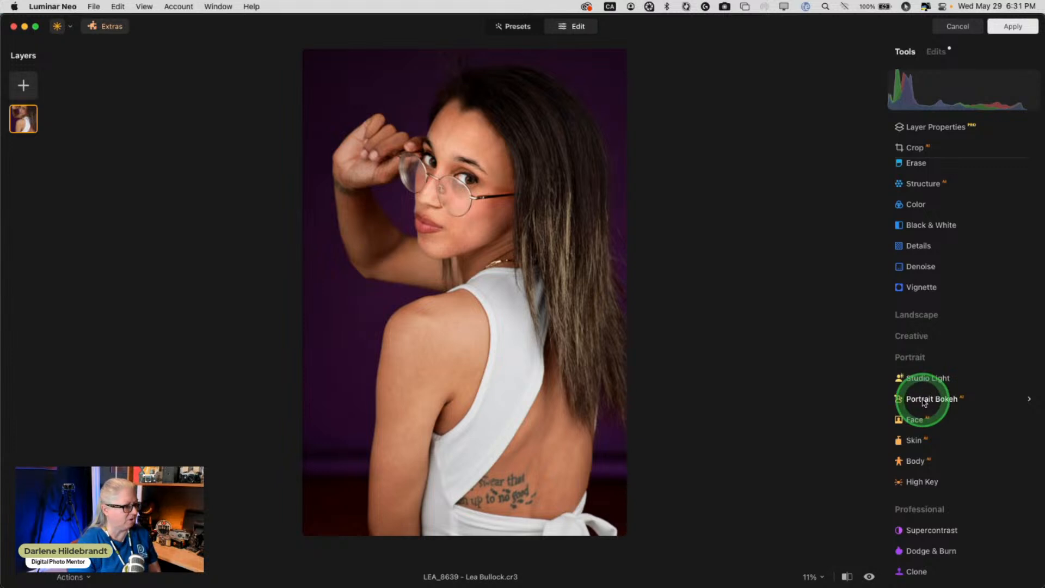
click(967, 321)
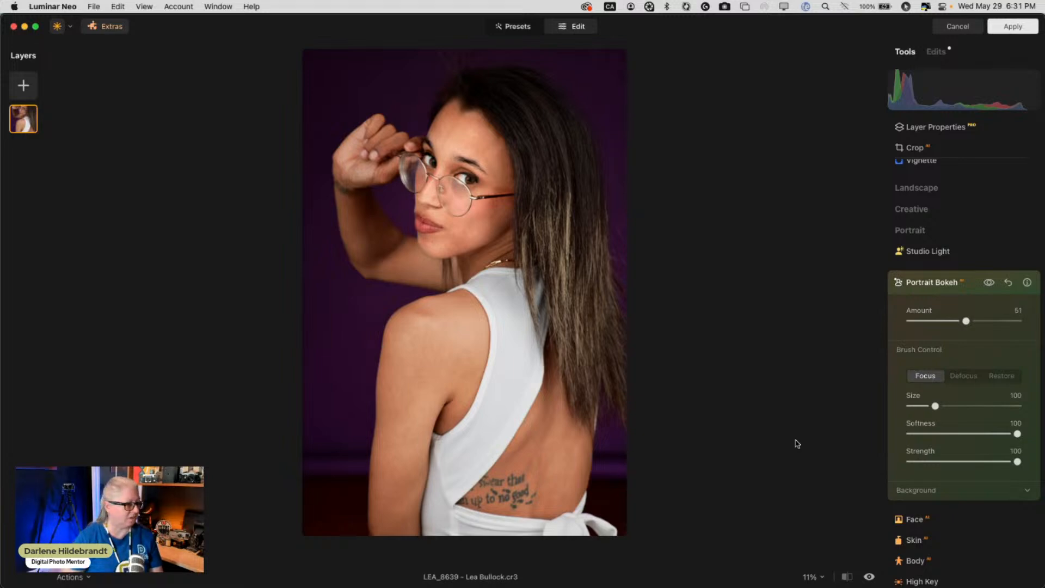
click(480, 431)
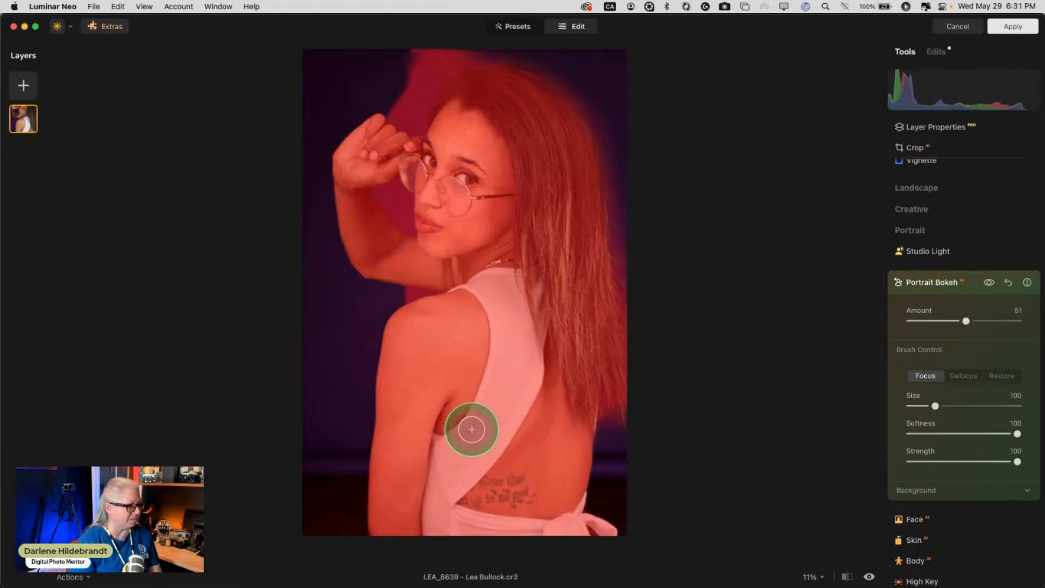
- Raise the Portrait Bokeh Amount to 98 and set its background Depth Correction to -84
click(915, 489)
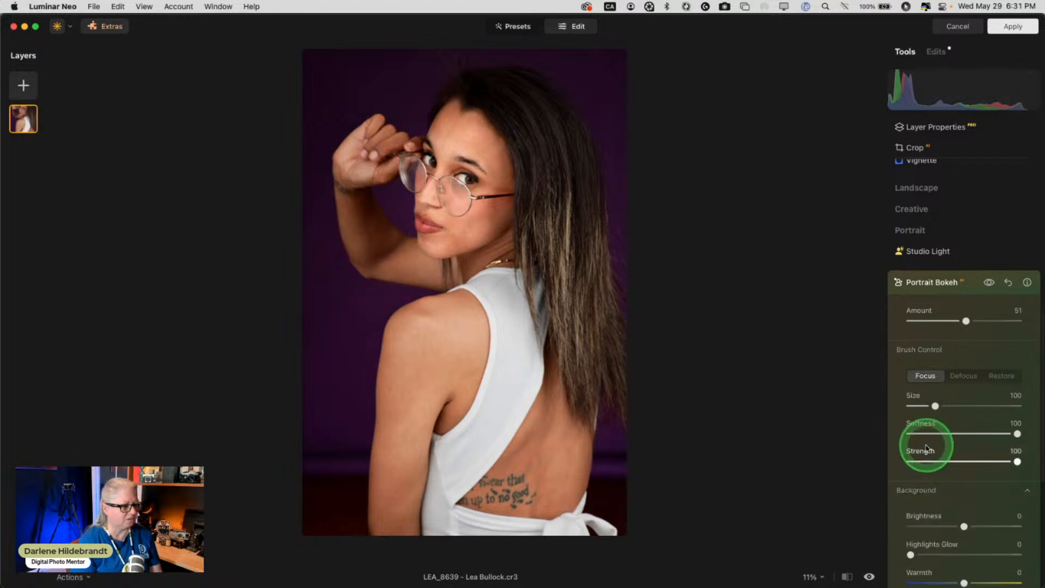
scroll(925, 449, down, 5)
drag(956, 460, 927, 459)
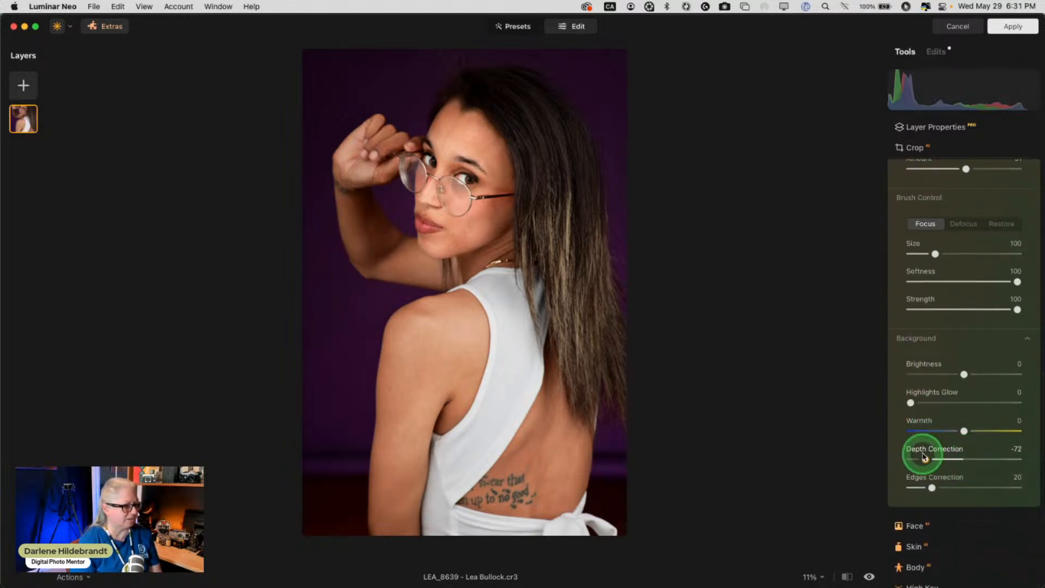
scroll(975, 215, up, 1)
drag(967, 194, 1022, 192)
click(921, 483)
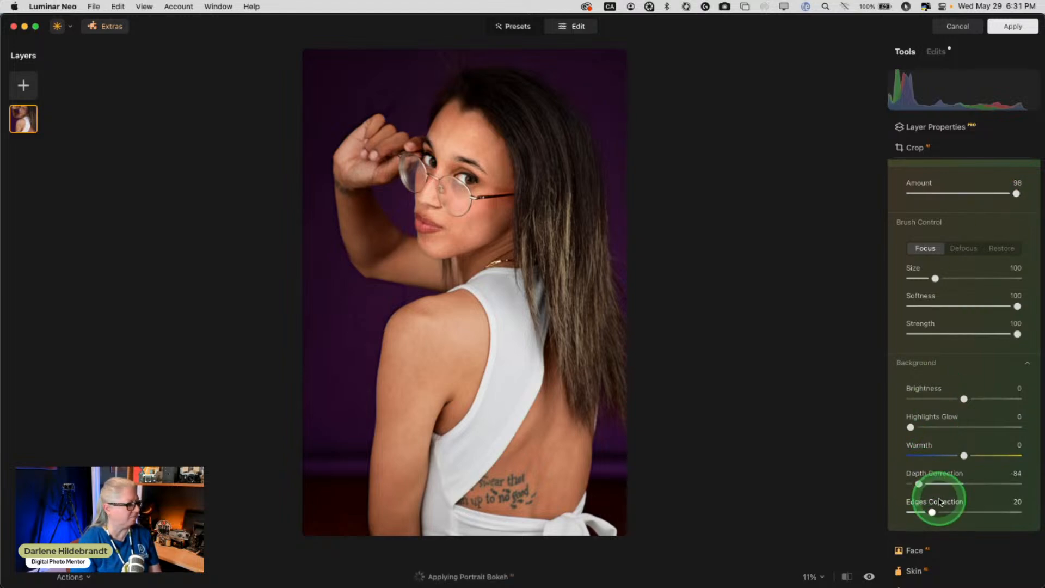
scroll(940, 501, up, 3)
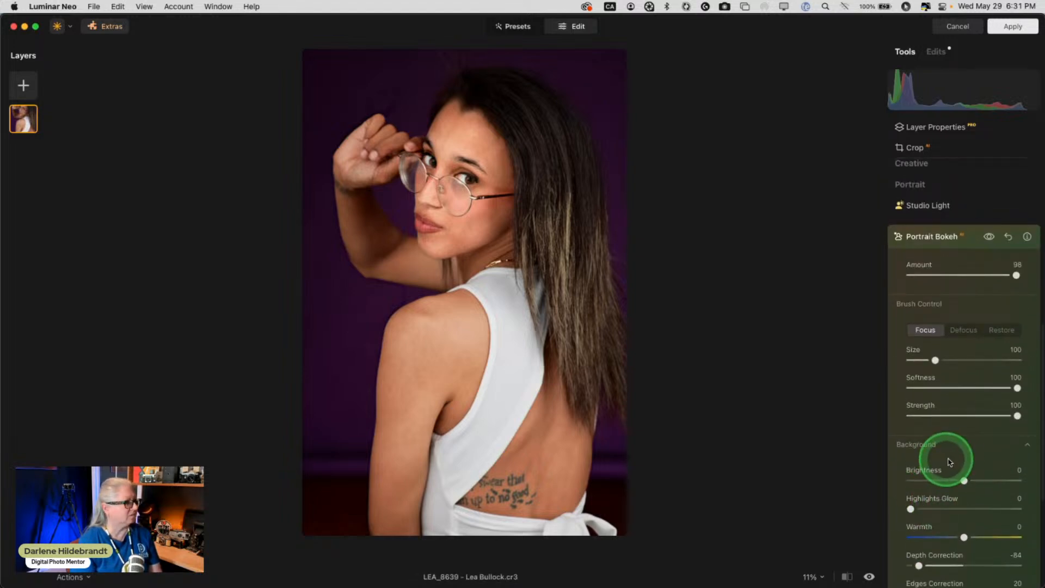
scroll(955, 462, down, 1)
- With the Defocus brush, paint the backdrop above the raised hand and along the outer edge of the hair
click(498, 383)
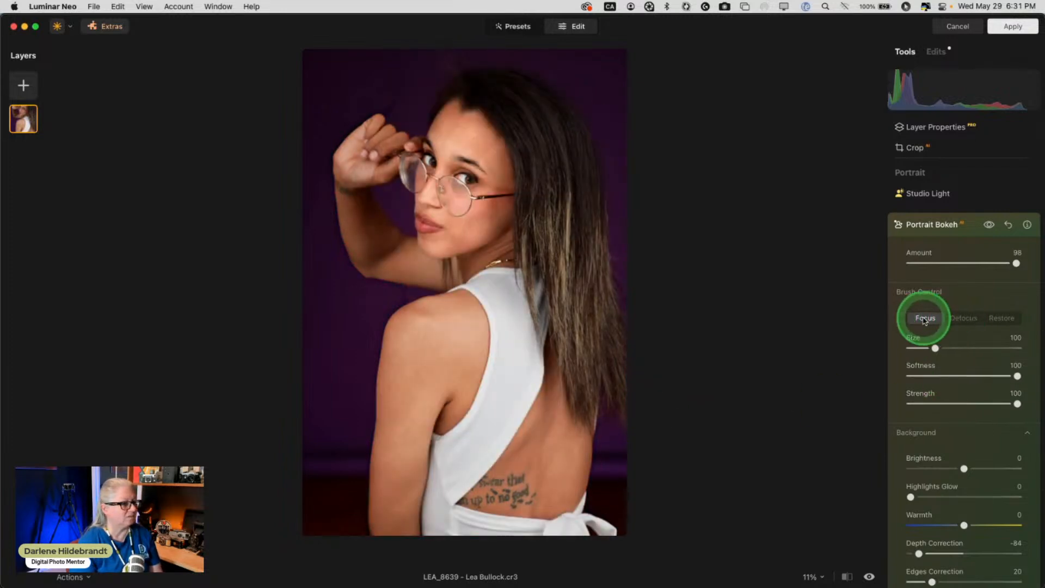
click(963, 318)
mouse_move(429, 54)
mouse_down()
mouse_move(406, 108)
mouse_move(408, 67)
mouse_move(421, 61)
mouse_move(400, 93)
mouse_move(401, 72)
mouse_move(435, 54)
mouse_move(391, 74)
mouse_up()
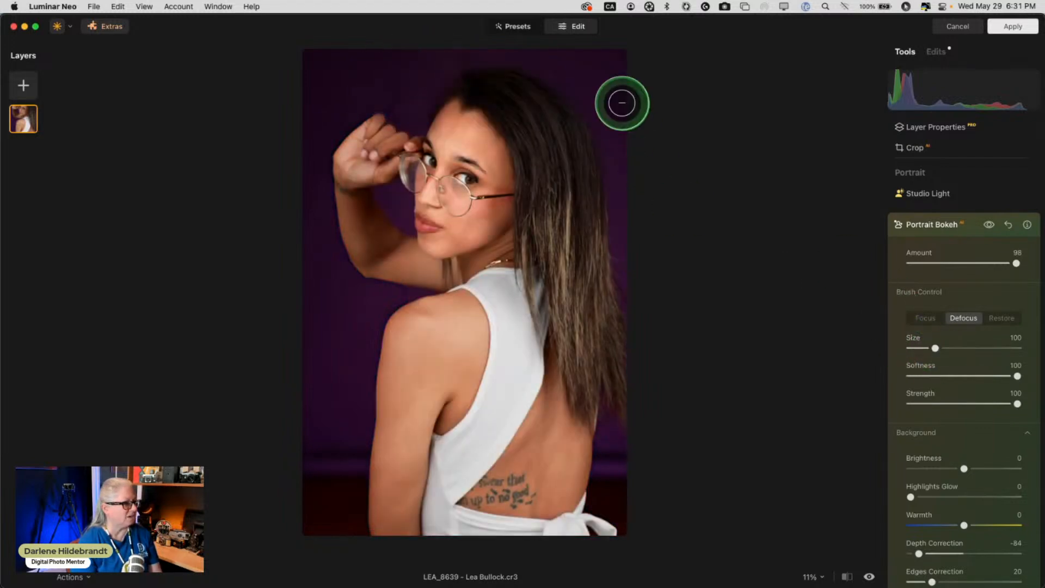
mouse_move(569, 70)
mouse_down()
mouse_move(595, 80)
mouse_move(607, 108)
mouse_move(638, 255)
mouse_up()
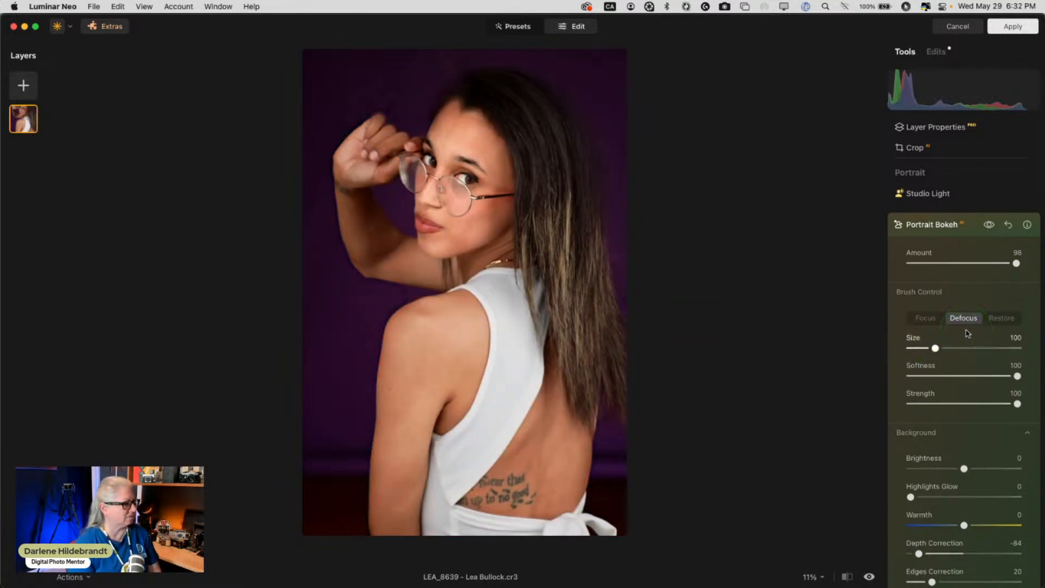
- Set the background Depth Correction to -100 and compare the portrait with and without Portrait Bokeh
scroll(967, 333, down, 2)
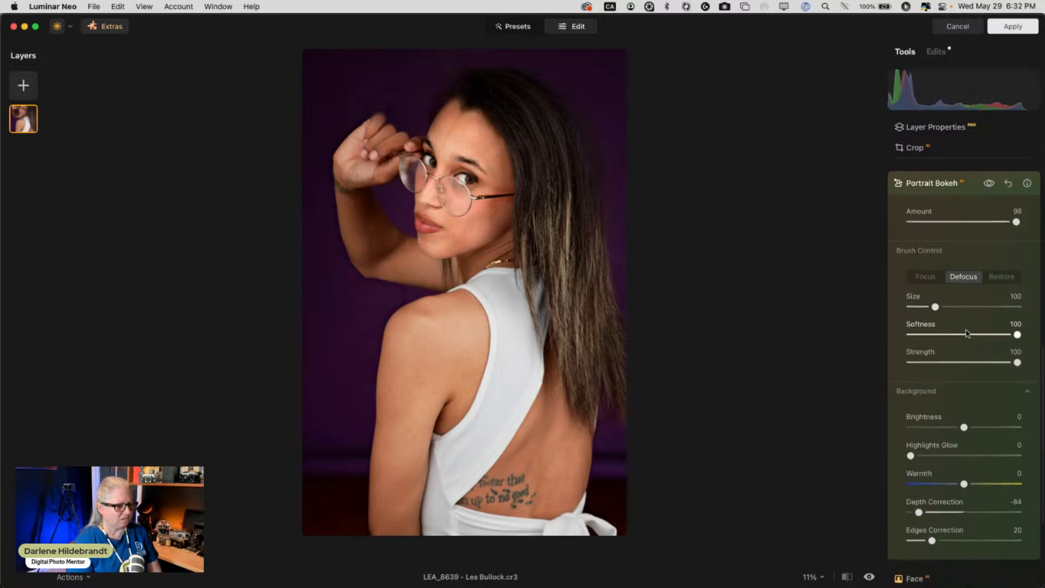
drag(918, 511, 888, 505)
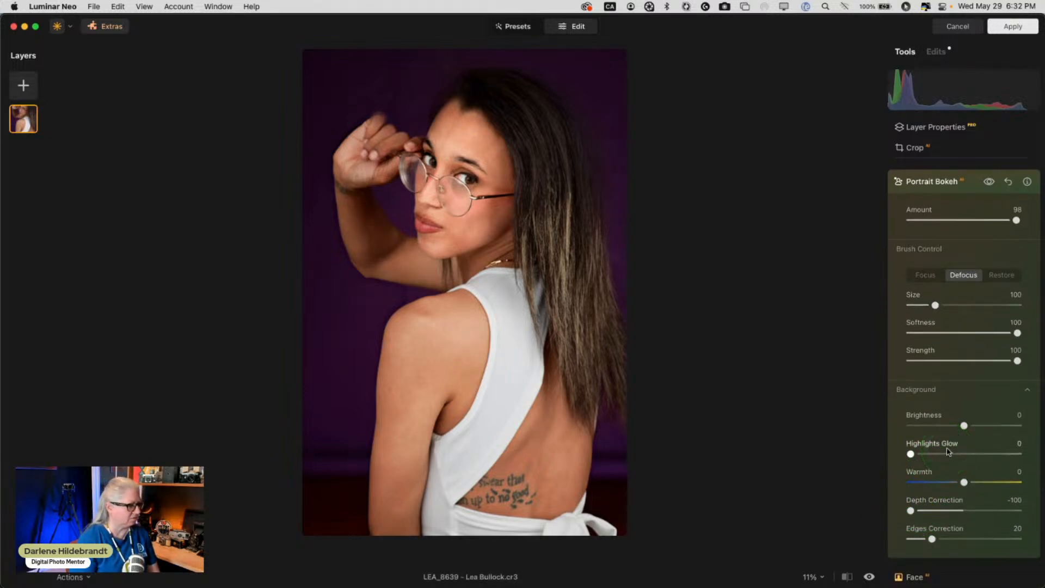
click(498, 448)
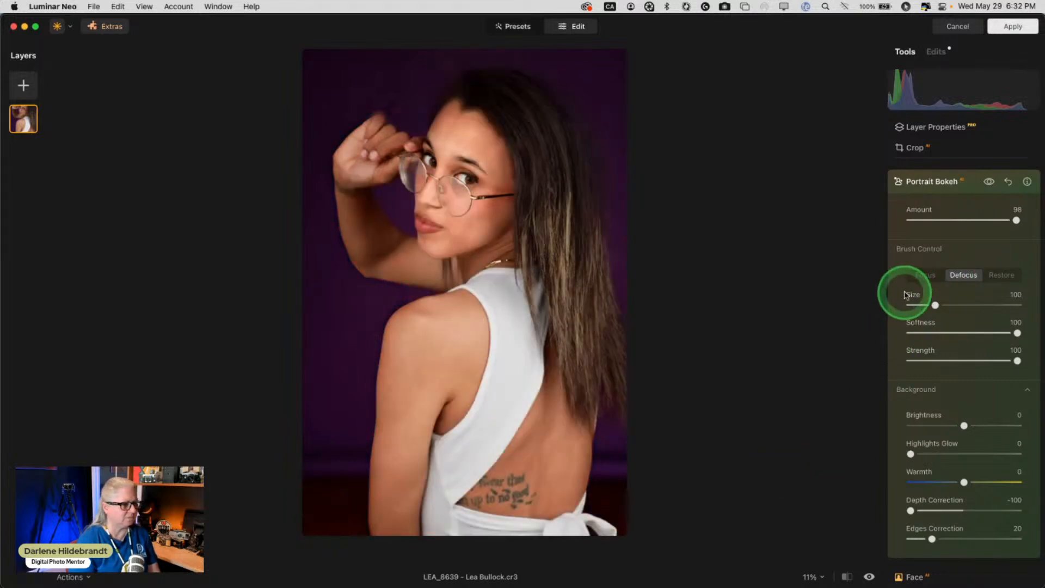
click(919, 280)
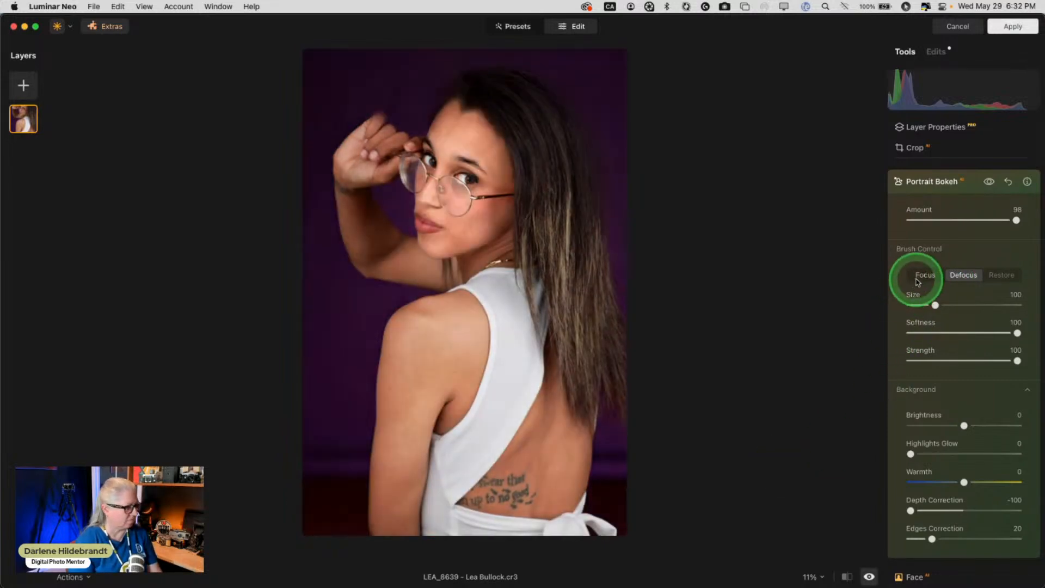
click(990, 185)
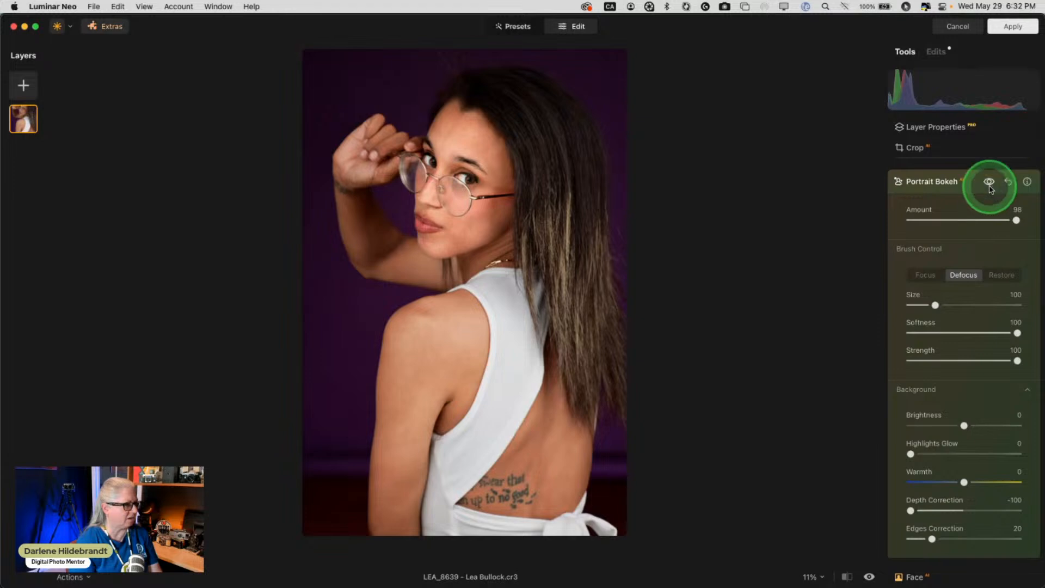
click(990, 185)
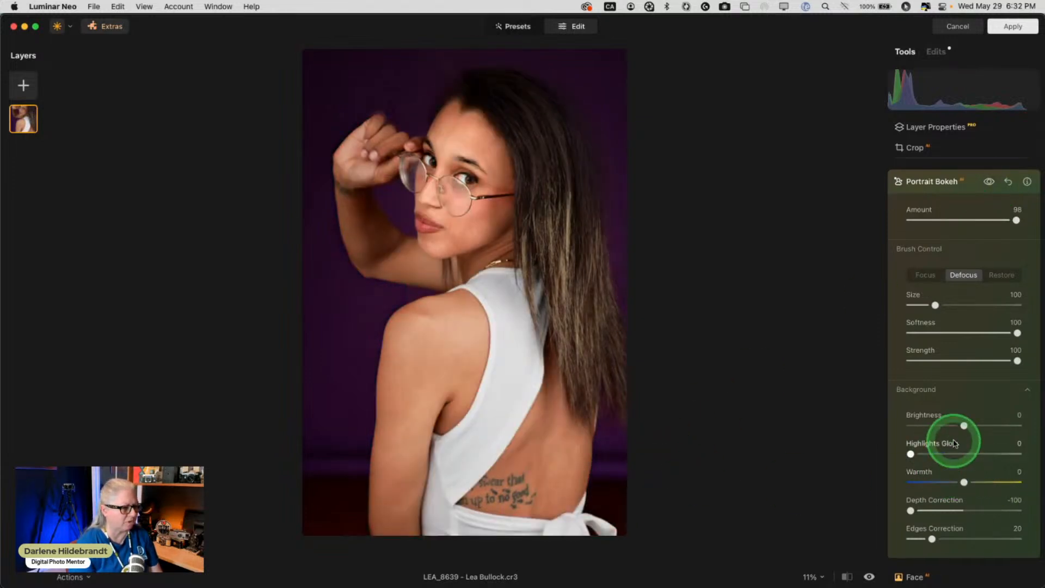
- Set the bokeh background's Warmth to -29, Highlights Glow to 9 and Brightness to 74, and defocus the photo's lower-left corner before collapsing the tool
drag(964, 482, 949, 482)
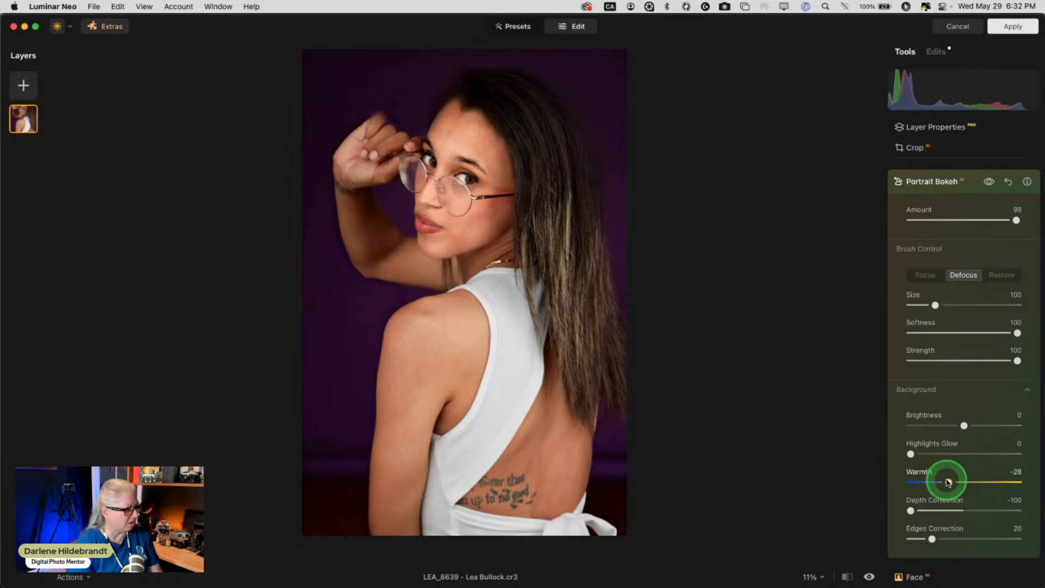
mouse_move(911, 454)
mouse_down()
mouse_move(959, 424)
mouse_move(1014, 424)
mouse_move(876, 423)
mouse_move(1037, 422)
mouse_move(870, 422)
mouse_move(1003, 426)
mouse_up()
mouse_move(316, 507)
mouse_down()
mouse_move(315, 547)
mouse_move(312, 417)
mouse_move(326, 527)
mouse_move(340, 475)
mouse_move(314, 373)
mouse_move(311, 550)
mouse_up()
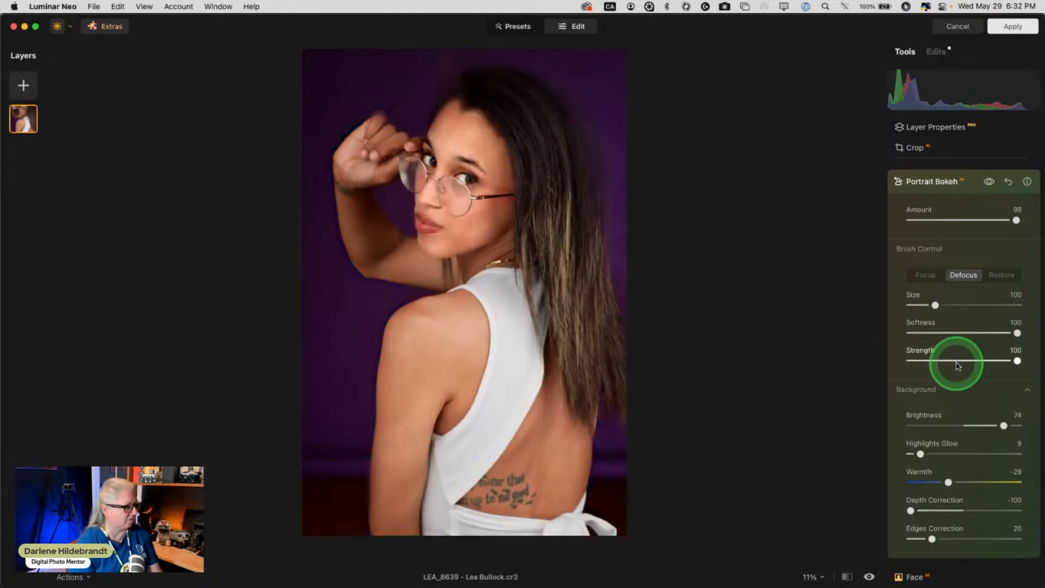
click(970, 185)
- Apply the creative Blur tool to the portrait as a Gaussian blur with an Amount of 100
scroll(958, 308, up, 1)
scroll(959, 308, down, 3)
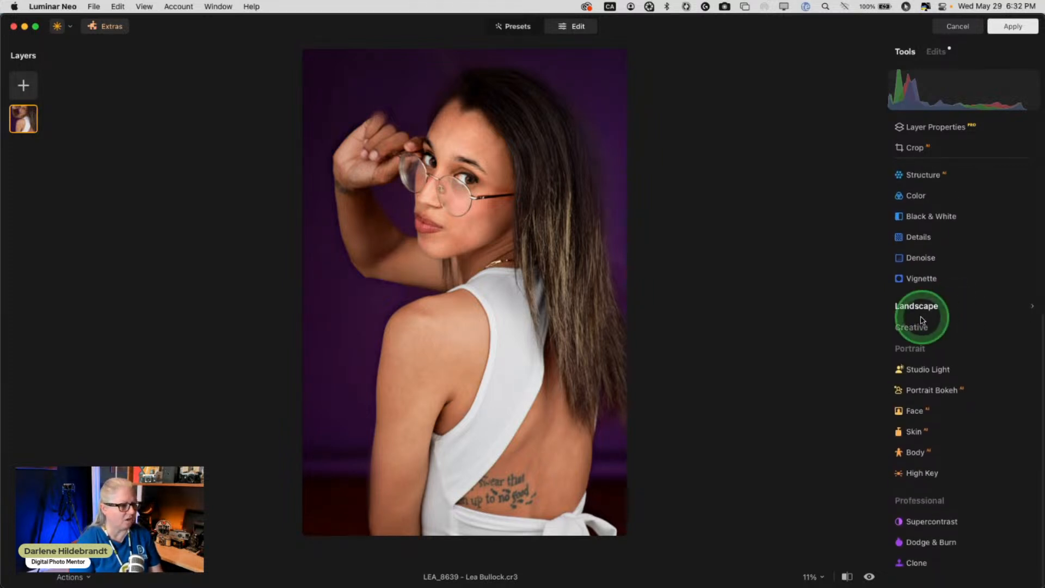
click(923, 329)
scroll(924, 338, down, 3)
click(919, 385)
click(937, 363)
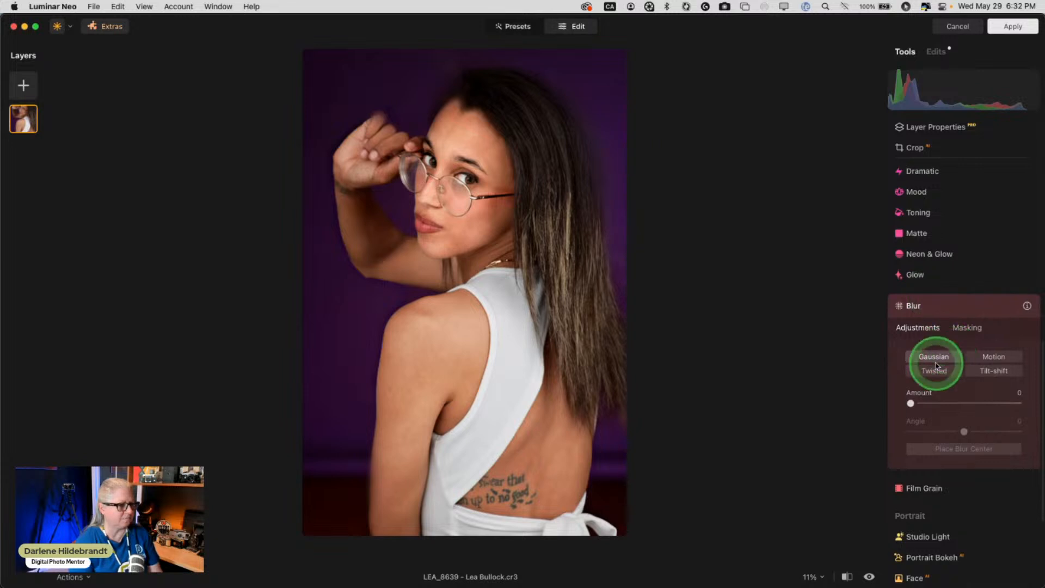
drag(910, 403, 1017, 403)
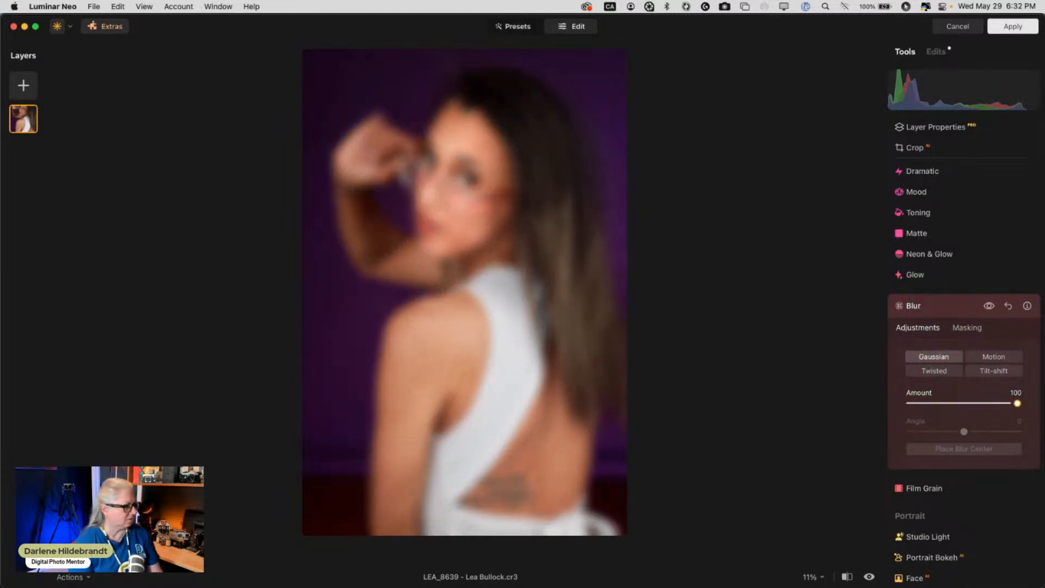
- Switch the Blur to Motion with an Amount of 100 and an Angle of 90
click(993, 357)
drag(1003, 403, 1033, 401)
drag(964, 432, 1018, 432)
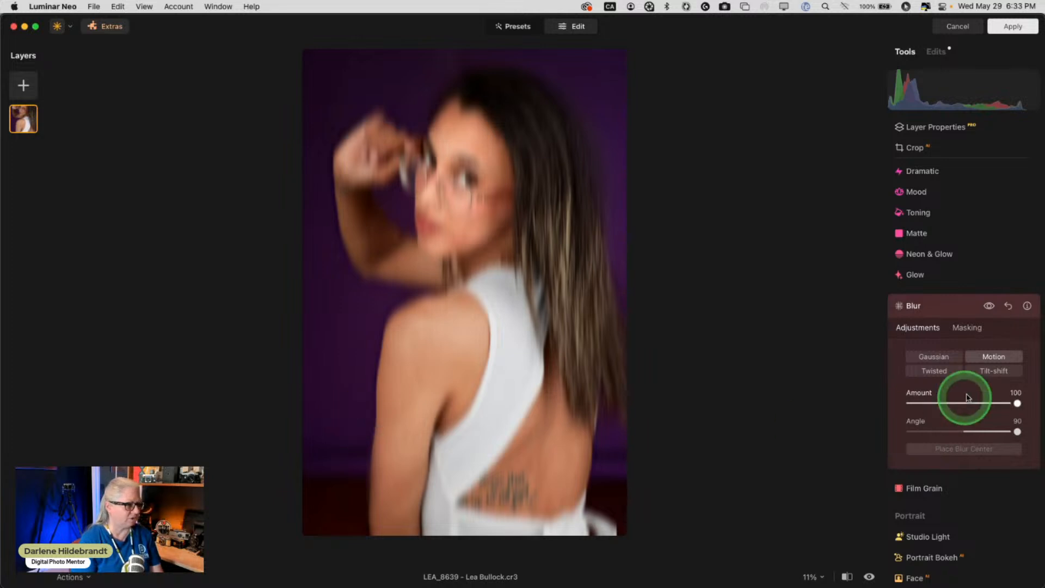
- Try the Tilt-shift and Twisted blurs and an Angle of 36, and restore Motion with an Angle of 90
click(993, 373)
click(993, 357)
click(934, 370)
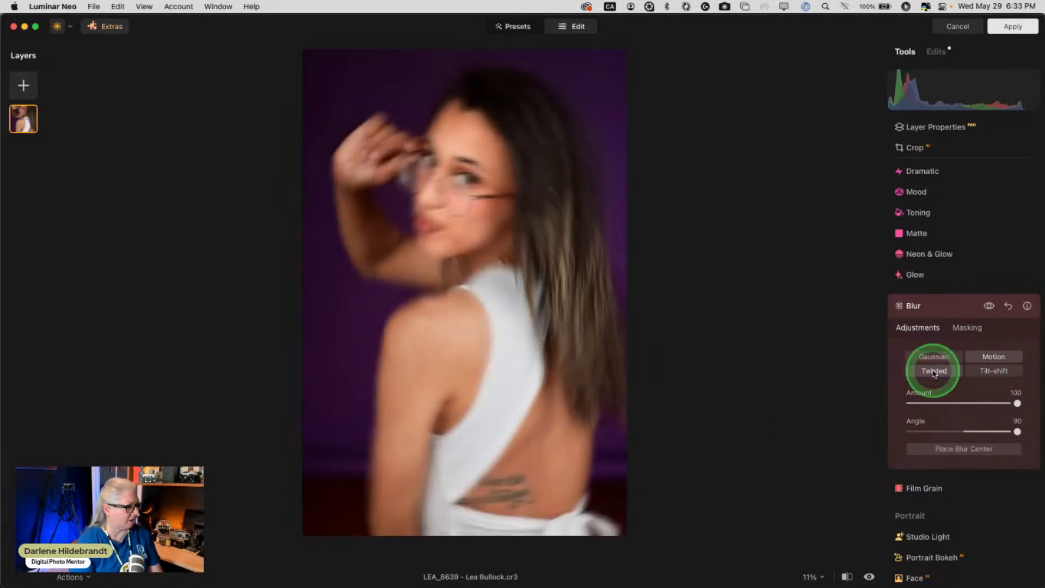
click(986, 431)
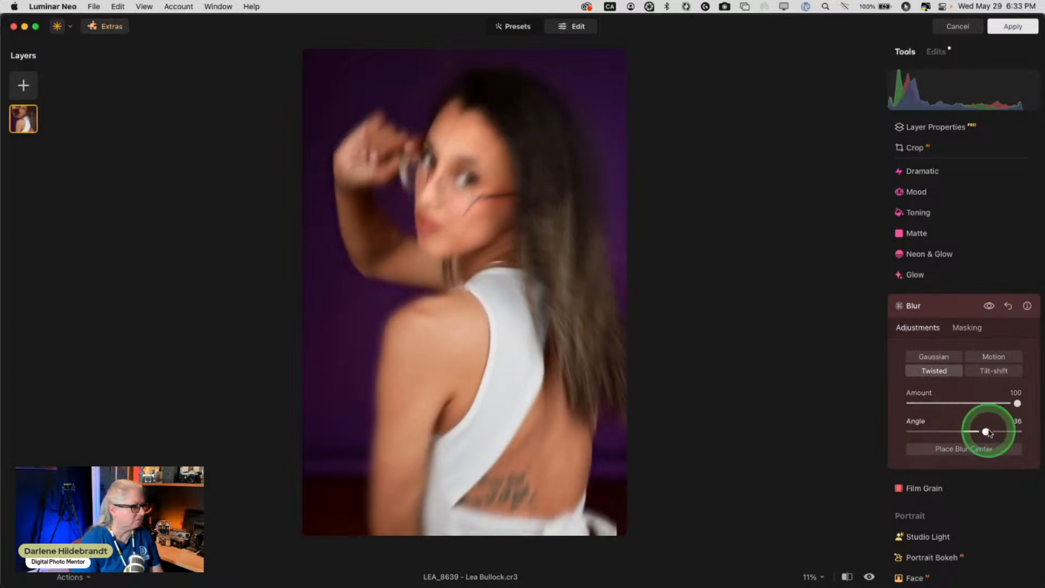
click(993, 356)
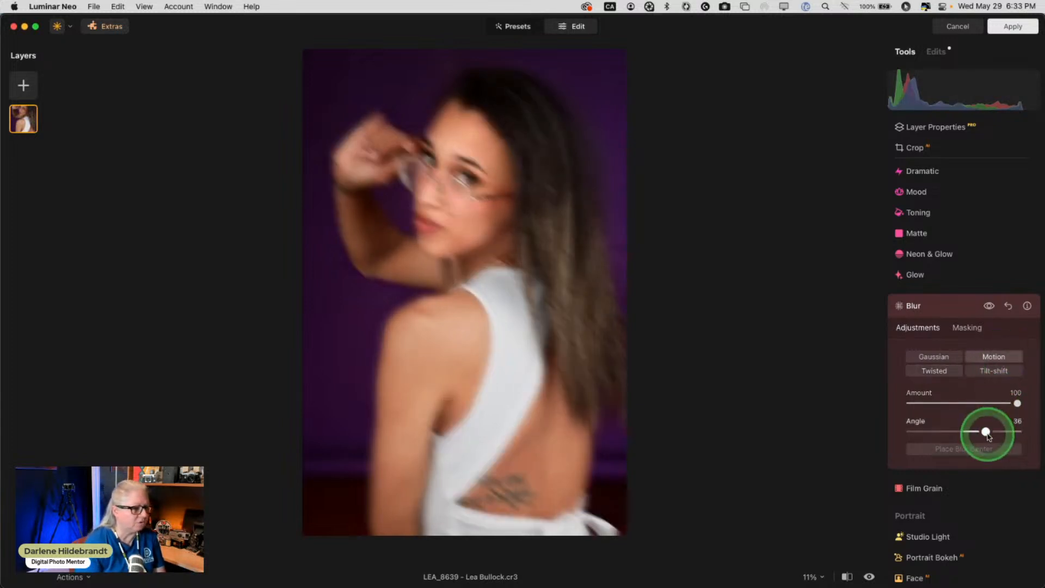
drag(986, 432, 1018, 430)
- Limit the motion blur to the background with an inverted Human mask, and copy that mask before collapsing the tool
click(966, 327)
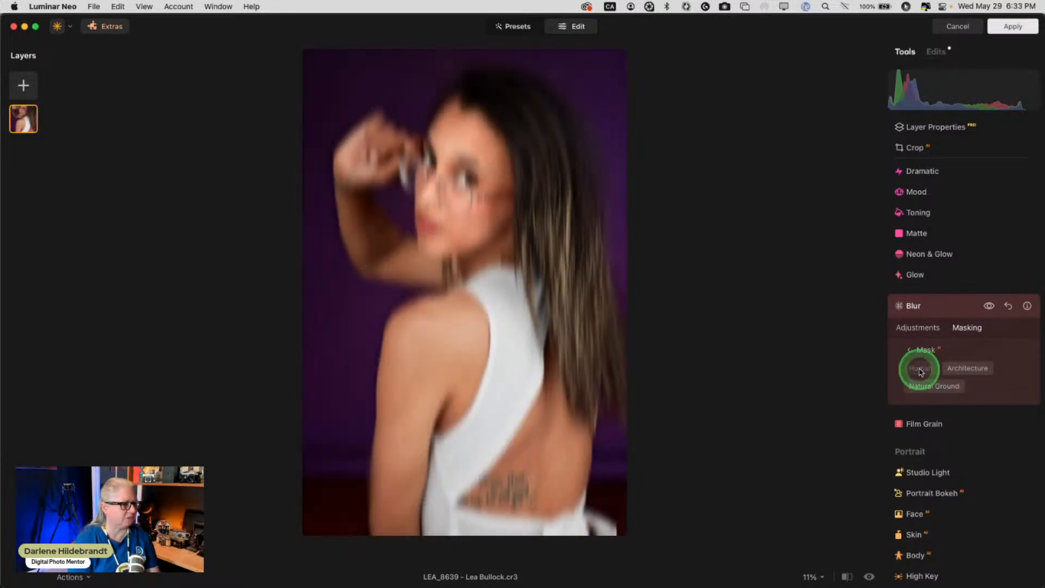
click(921, 369)
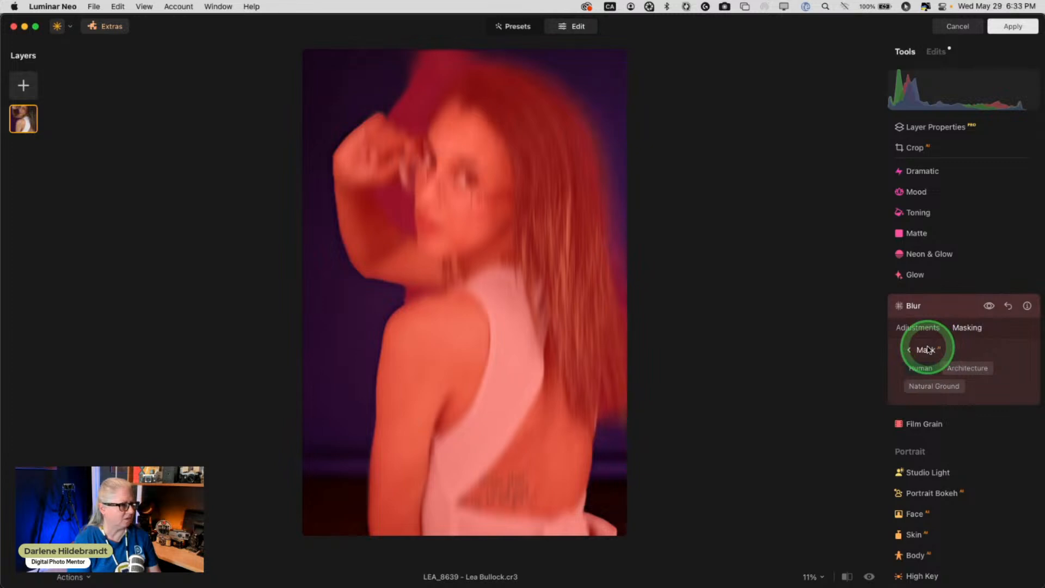
click(928, 351)
click(933, 467)
click(998, 486)
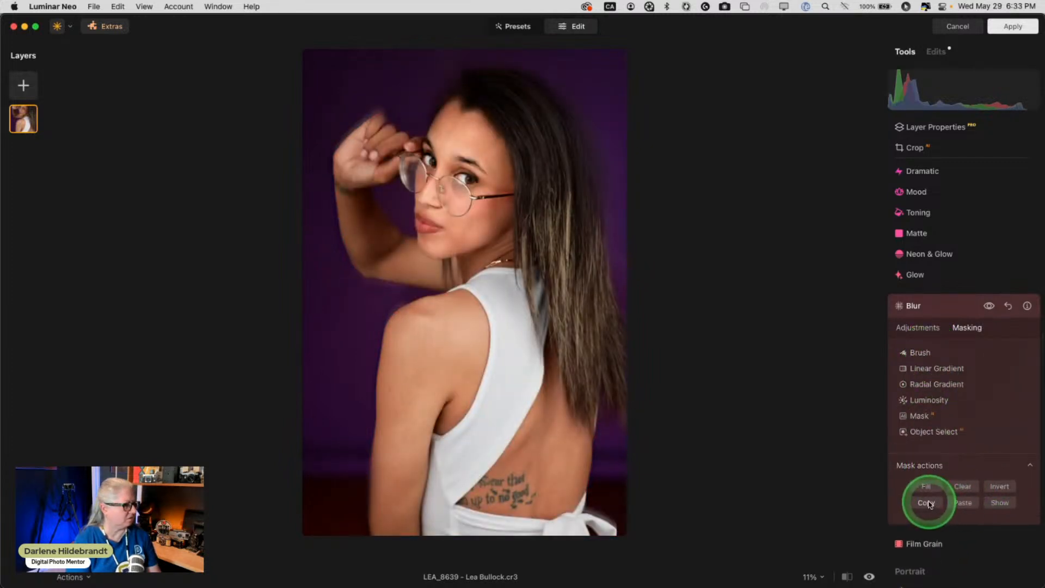
click(941, 306)
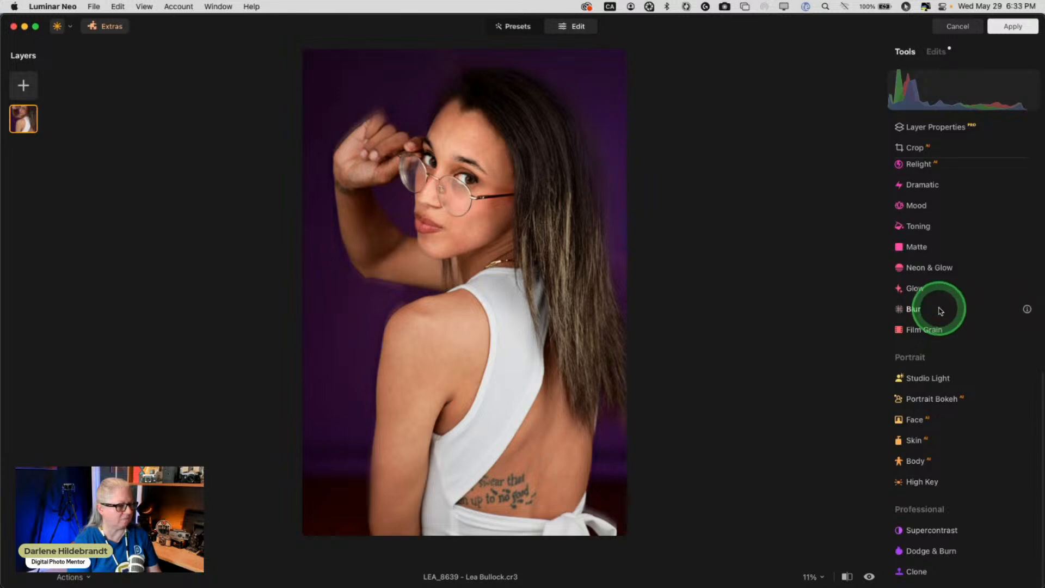
- Add a second Blur to the portrait as Motion with an Amount of 100 and an Angle of 90
click(940, 311)
click(988, 370)
drag(994, 417, 1024, 417)
drag(964, 446, 1023, 444)
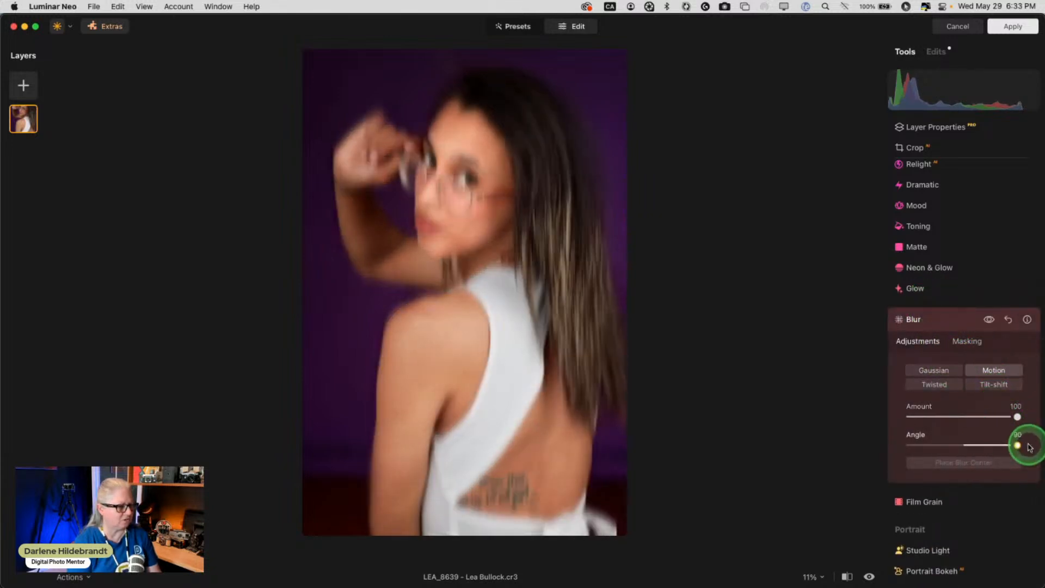
- Paste the copied background mask onto the second Blur and collapse the tool
click(963, 341)
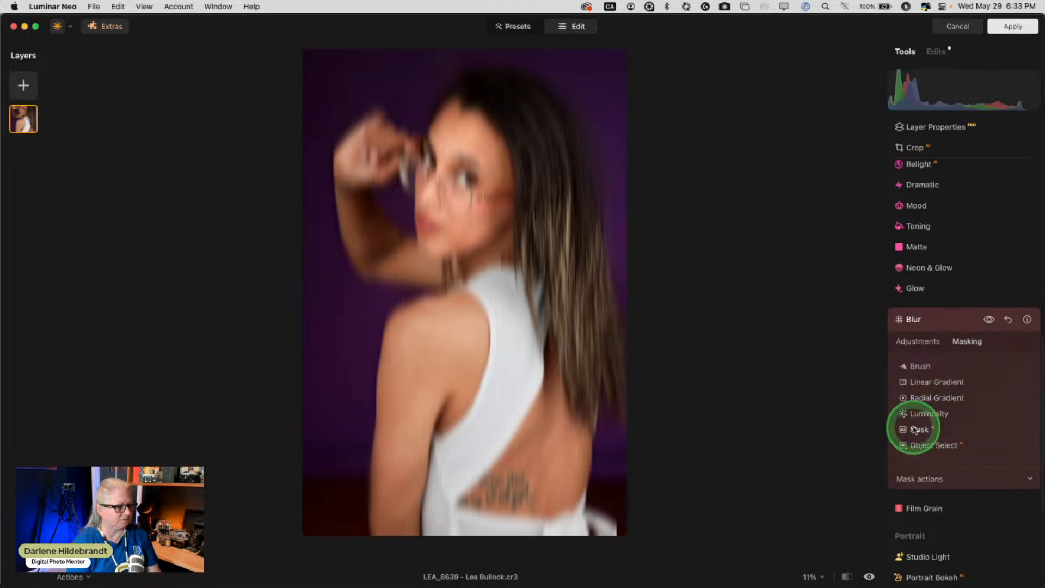
click(914, 479)
click(962, 516)
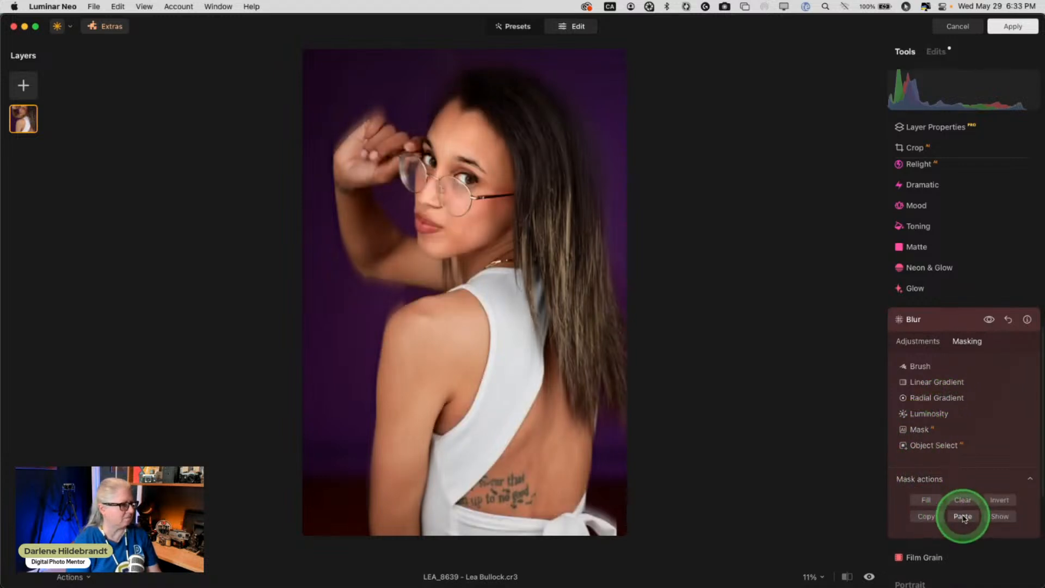
click(939, 320)
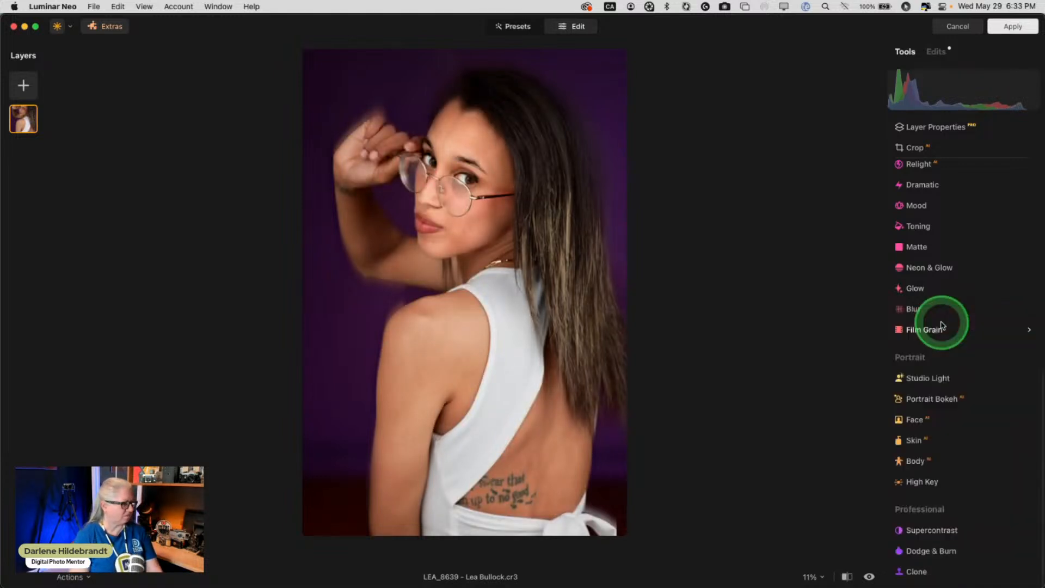
- Compare the blurred-background portrait with the original photo
key(backslash)
key(backslash)
key(backslash)
key(backslash)
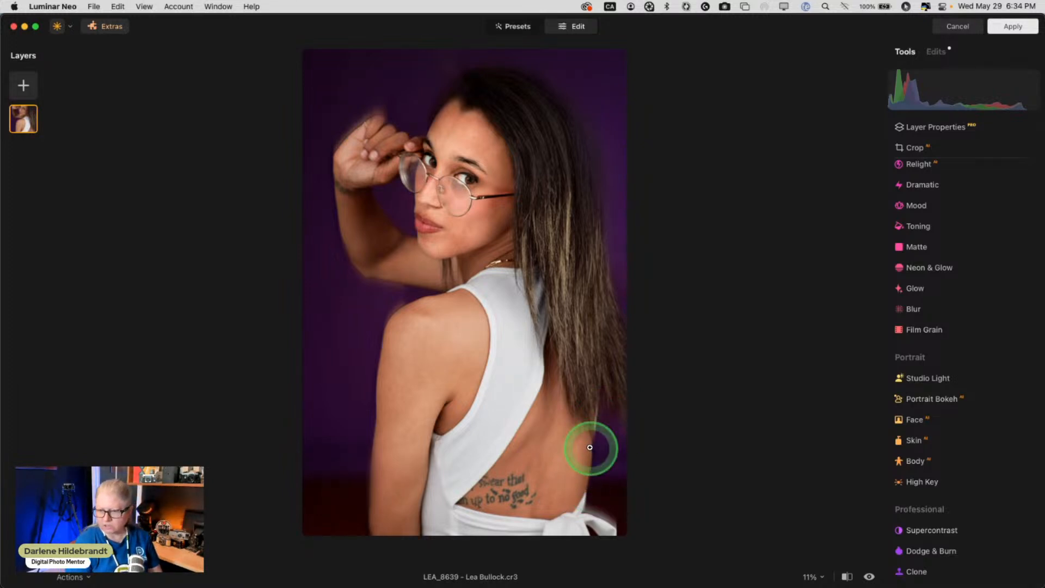
- Clone purple backdrop at a Strength of 36 over the seam above the dark band on both sides of the woman's lower body
scroll(937, 436, down, 1)
click(940, 569)
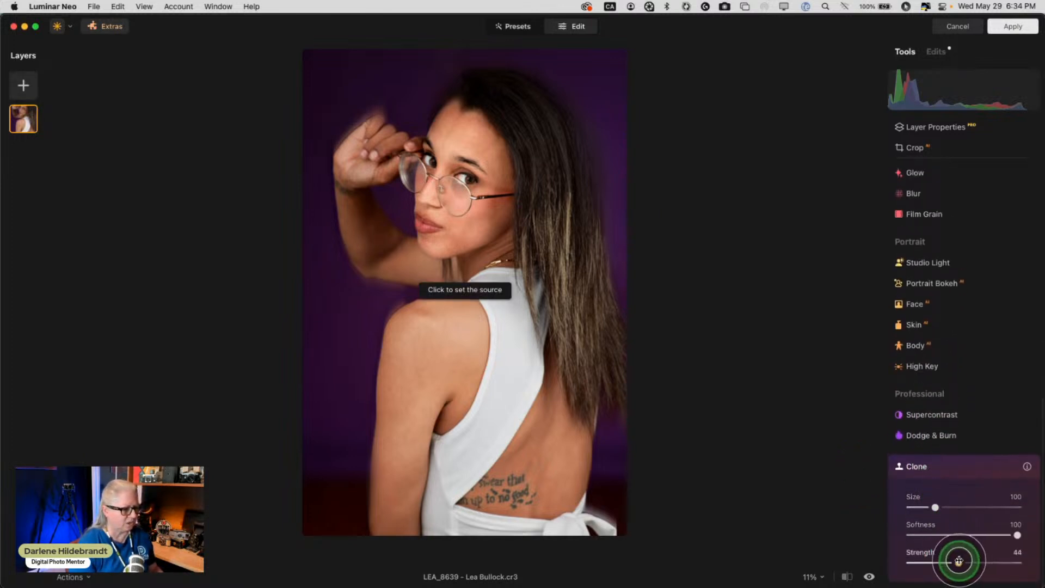
click(316, 482)
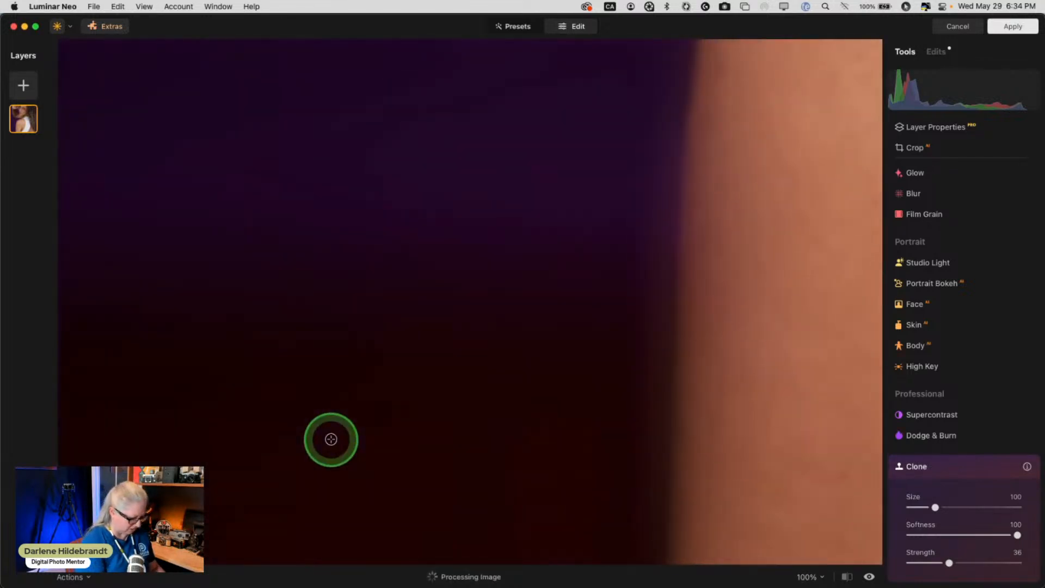
key(super+minus)
key(super+minus)
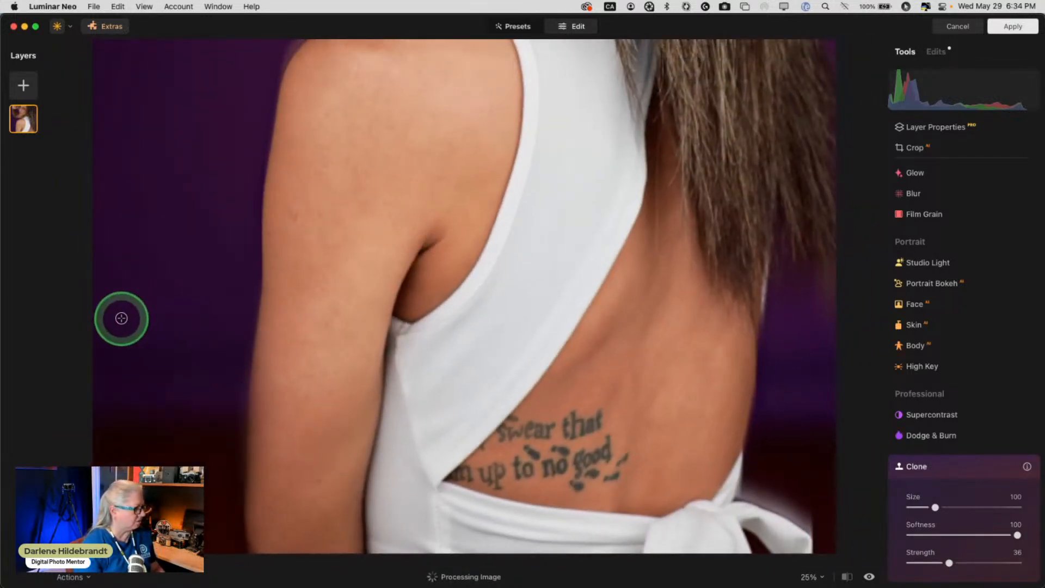
click(126, 298)
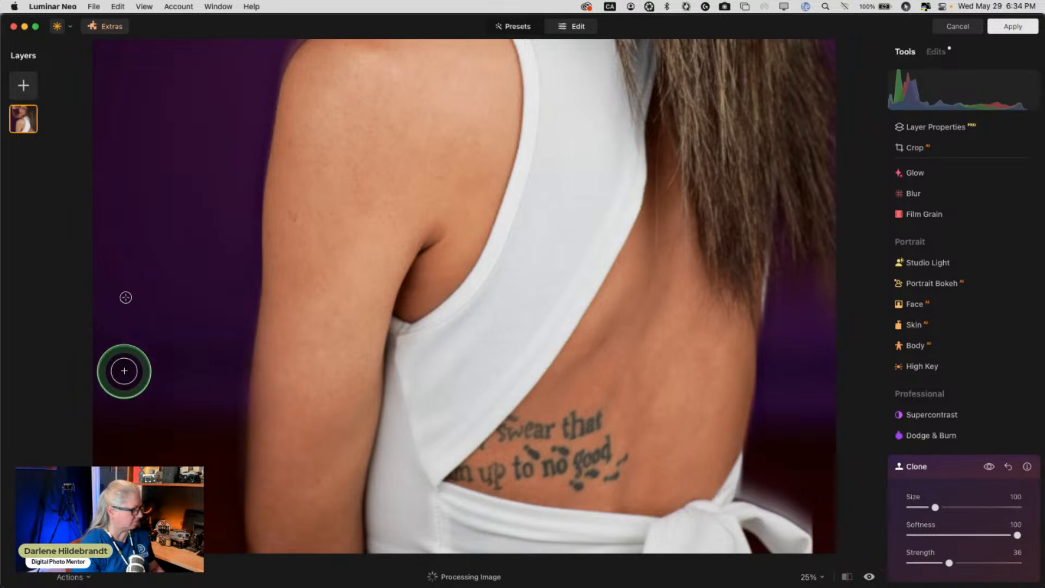
mouse_move(124, 357)
mouse_down()
mouse_move(126, 411)
mouse_move(129, 320)
mouse_move(120, 433)
mouse_move(122, 334)
mouse_move(117, 393)
mouse_move(155, 383)
mouse_move(162, 327)
mouse_move(167, 468)
mouse_move(185, 340)
mouse_move(212, 423)
mouse_move(179, 301)
mouse_move(159, 370)
mouse_move(137, 272)
mouse_move(124, 380)
mouse_move(129, 340)
mouse_move(106, 425)
mouse_move(107, 455)
mouse_move(131, 288)
mouse_move(167, 431)
mouse_move(194, 309)
mouse_move(200, 414)
mouse_move(186, 252)
mouse_move(176, 249)
mouse_move(165, 330)
mouse_move(161, 265)
mouse_move(158, 345)
mouse_move(141, 338)
mouse_move(137, 251)
mouse_move(121, 267)
mouse_move(105, 367)
mouse_up()
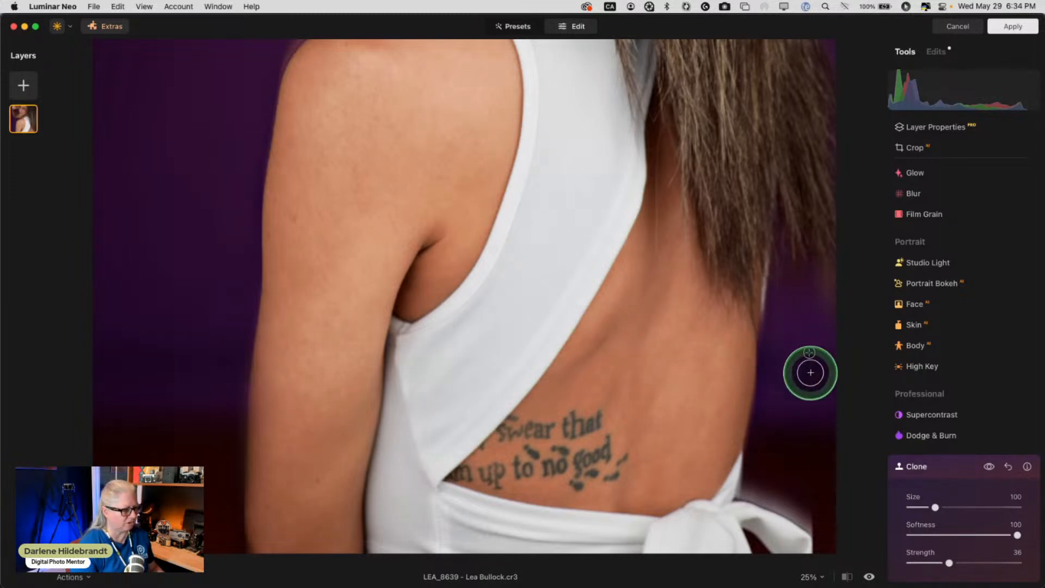
alt+click(817, 329)
mouse_move(819, 367)
mouse_down()
mouse_move(829, 420)
mouse_move(811, 367)
mouse_move(786, 421)
mouse_move(797, 359)
mouse_move(782, 421)
mouse_move(814, 372)
mouse_move(831, 446)
mouse_move(826, 346)
mouse_move(826, 400)
mouse_move(813, 425)
mouse_move(828, 467)
mouse_up()
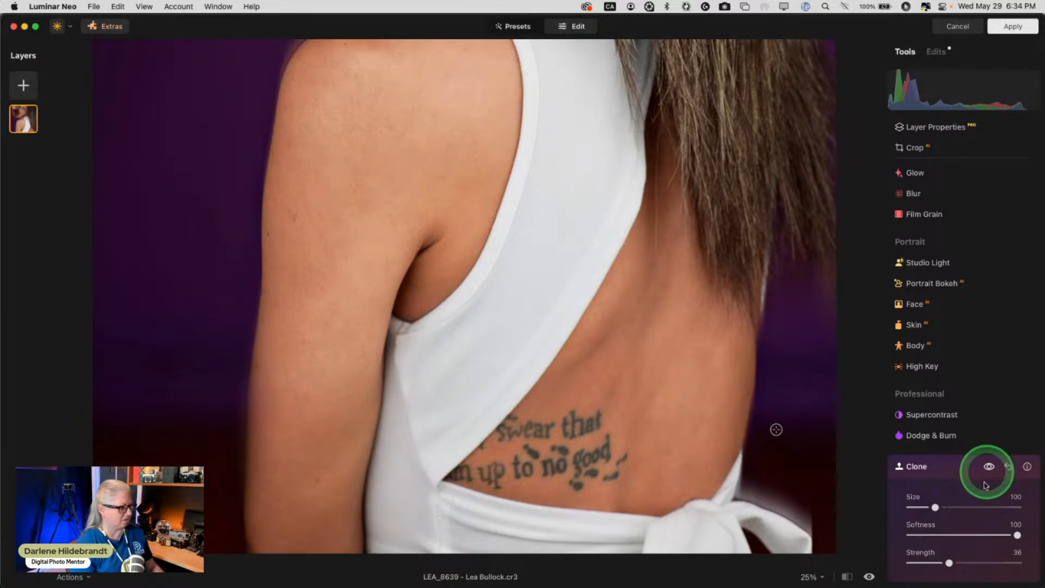
- Raise the Clone Strength to 60, retouch the backdrop beside the arm and the lower back again, and close the tool
click(976, 563)
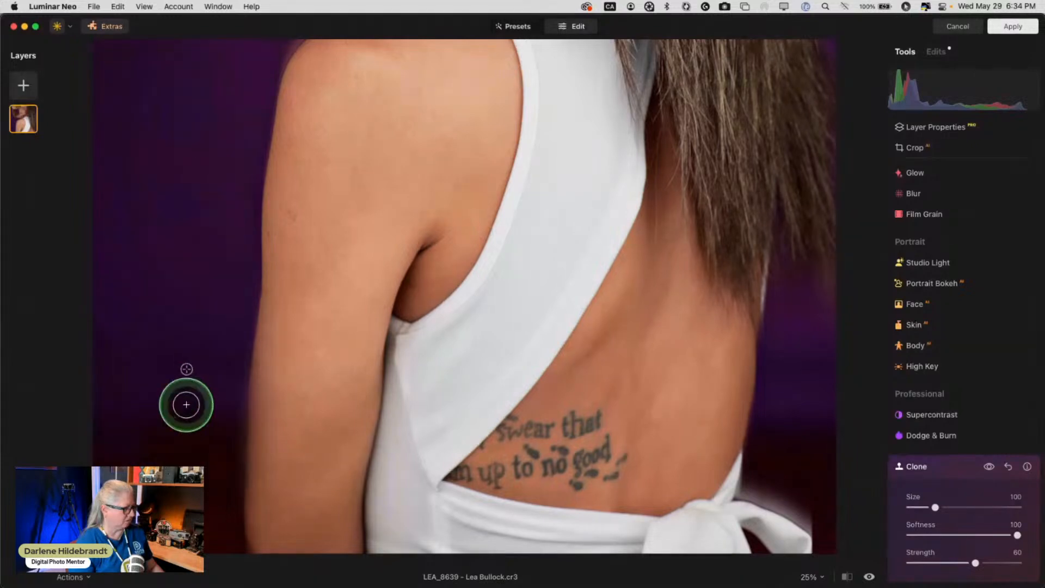
click(135, 303)
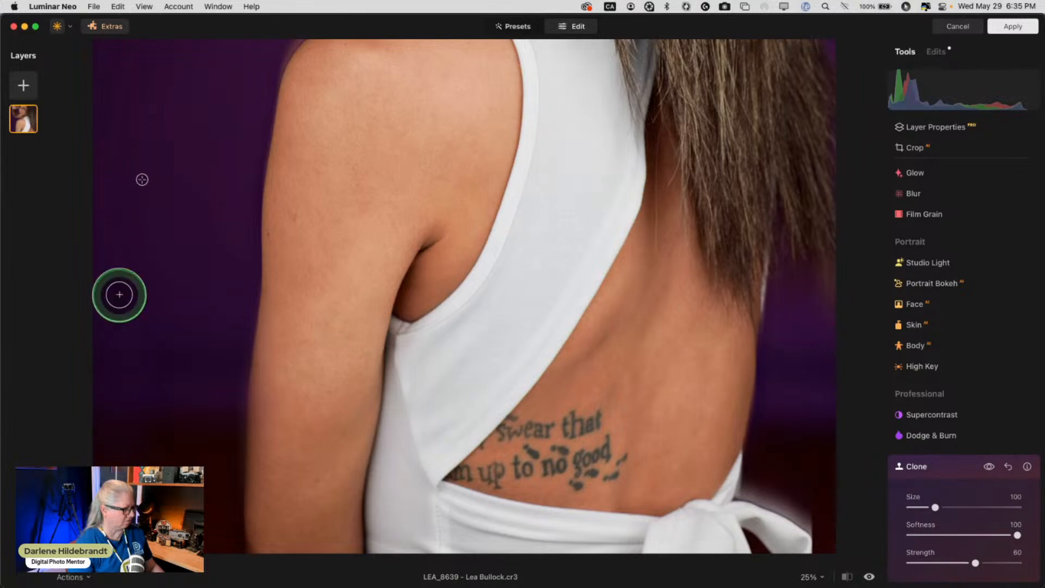
alt+click(800, 398)
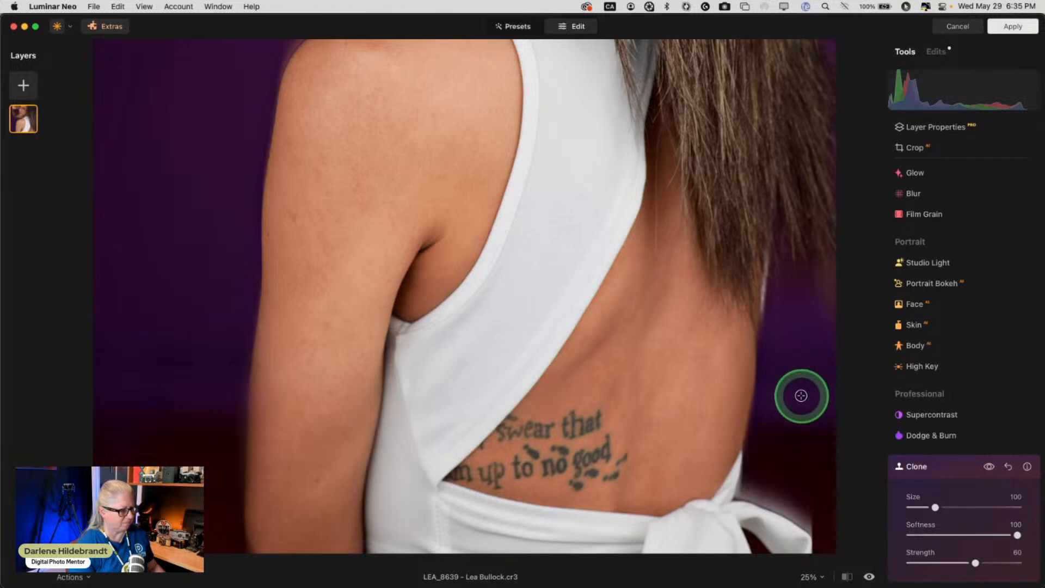
click(961, 469)
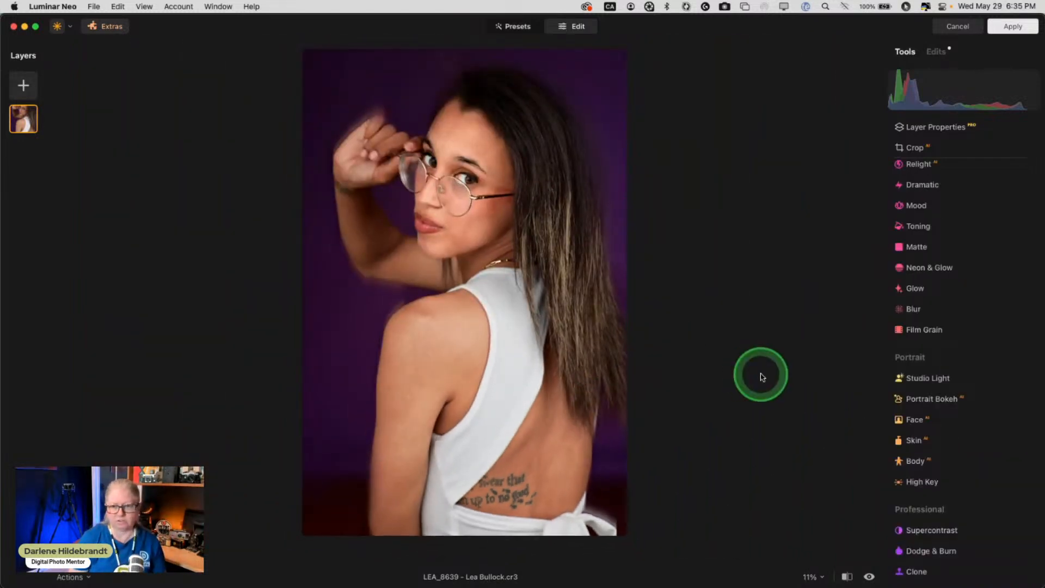
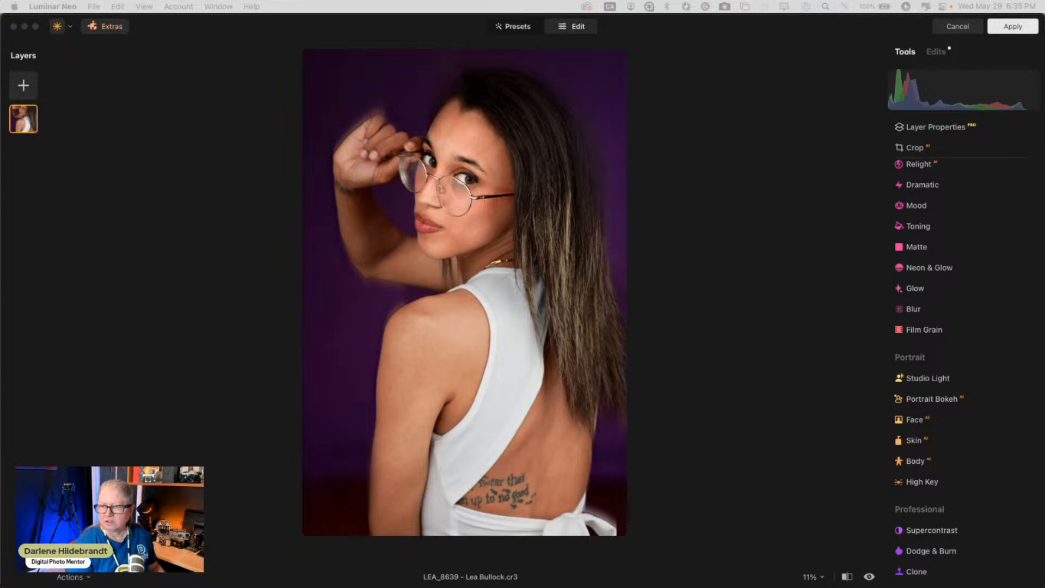
- Compare the cloned and blurred portrait with the original, checking the backdrop around the woman
click(740, 121)
key(backslash)
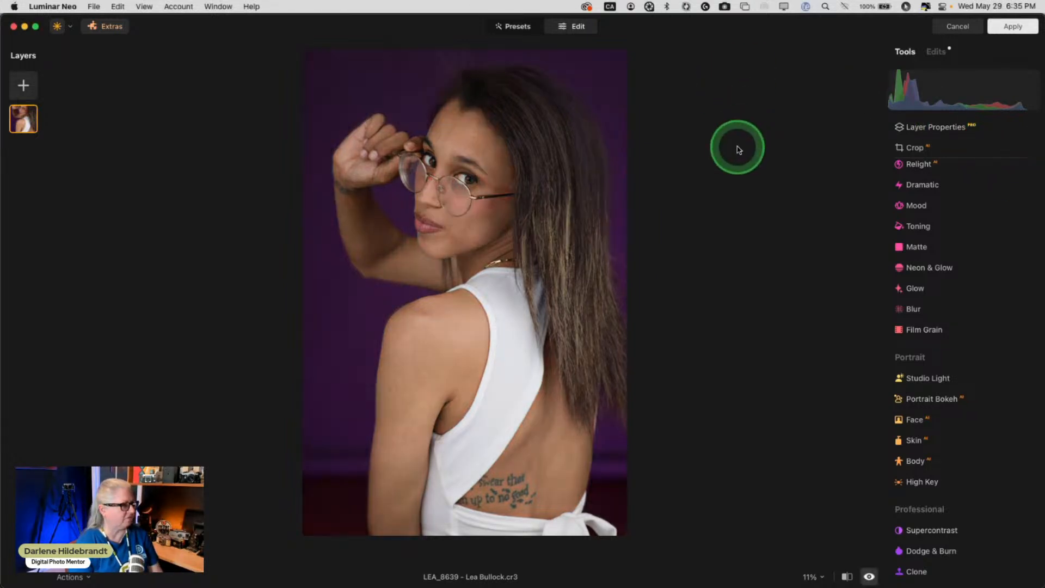
key(backslash)
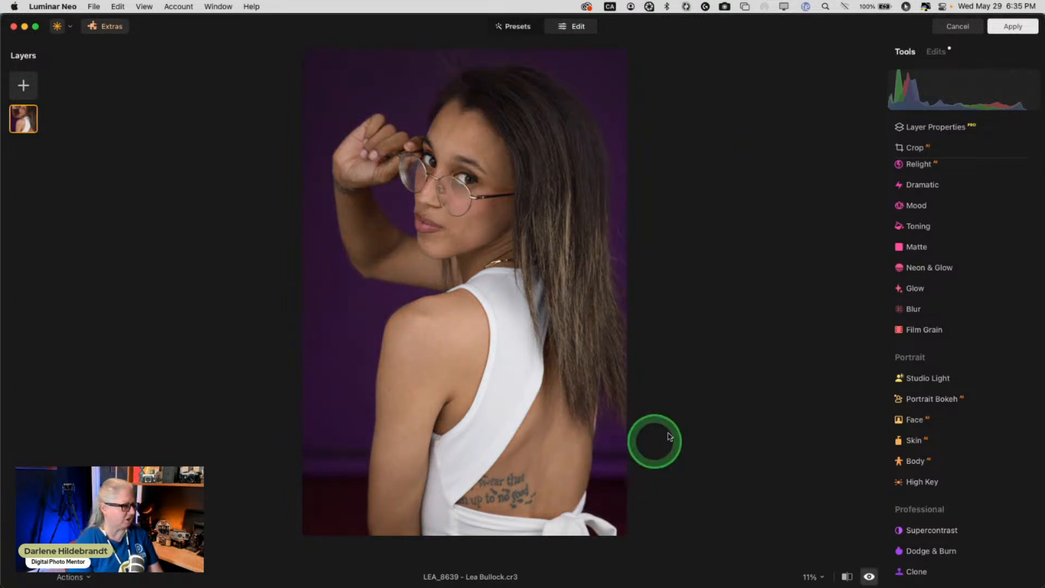
key(backslash)
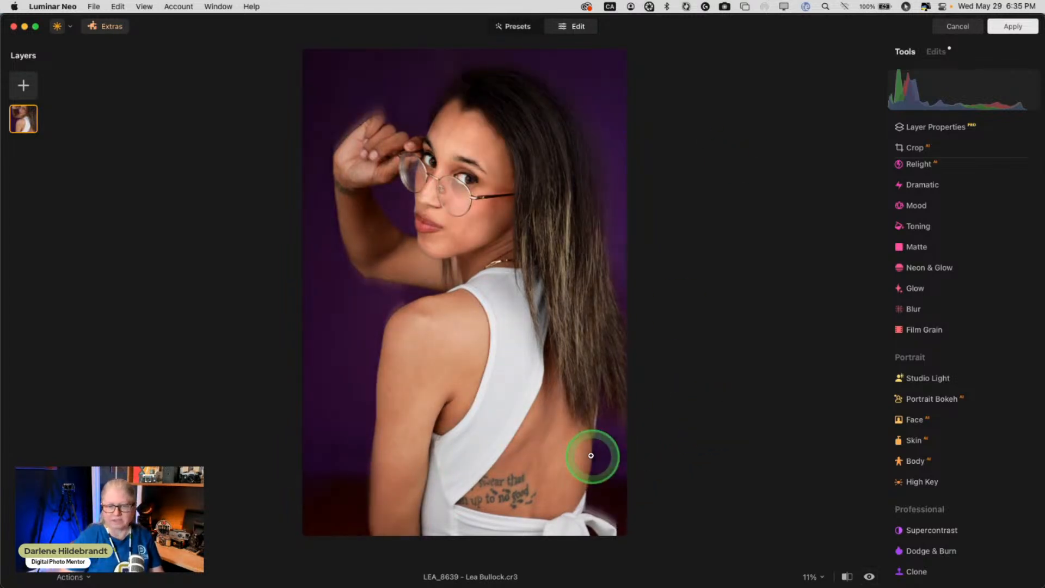
key(backslash)
key(backslash)
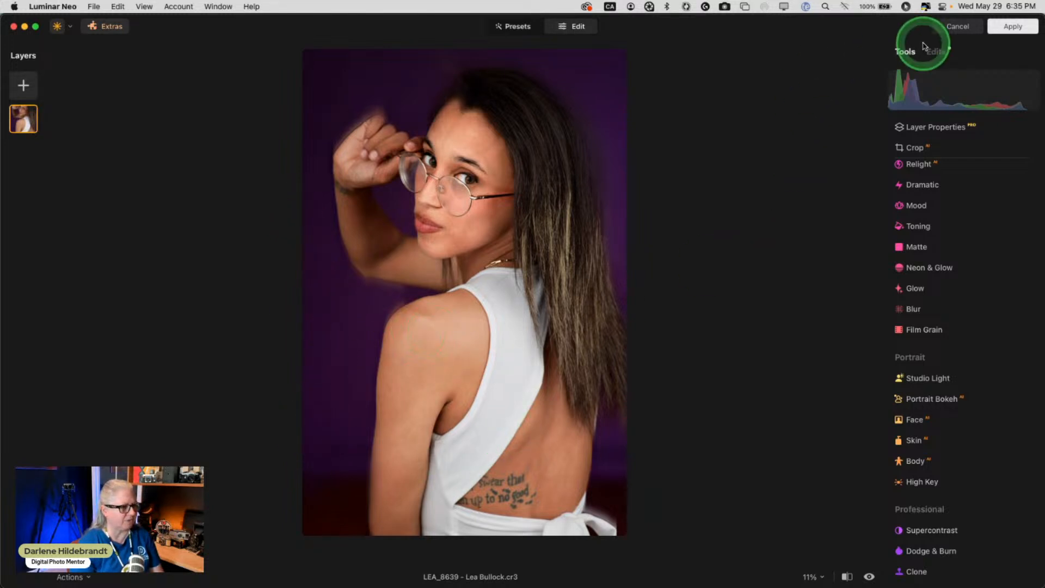
- Open the first Blur in the list of applied edits and review its mask brush options and mask actions
click(936, 52)
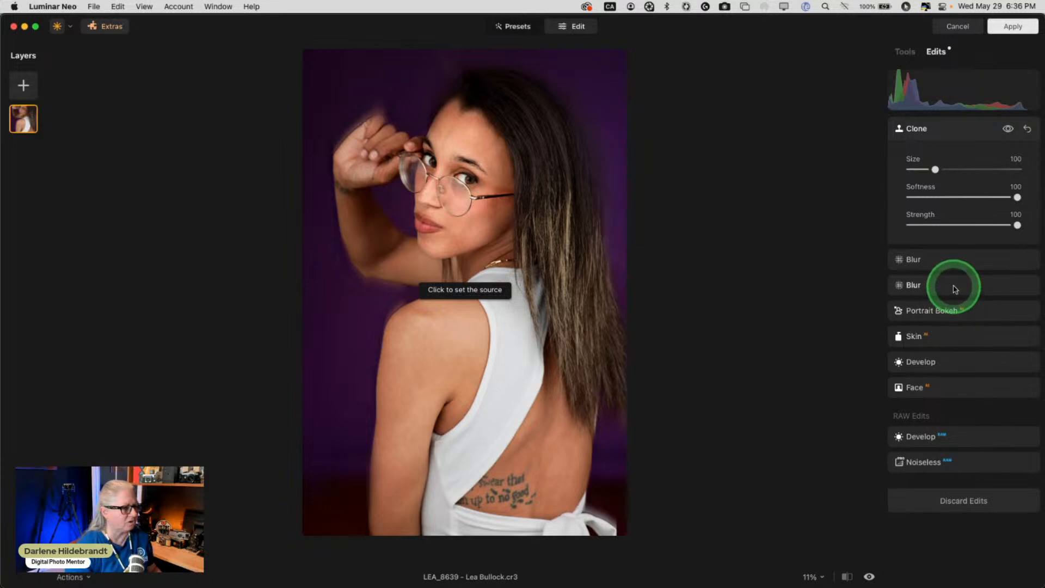
click(952, 285)
click(967, 202)
click(950, 348)
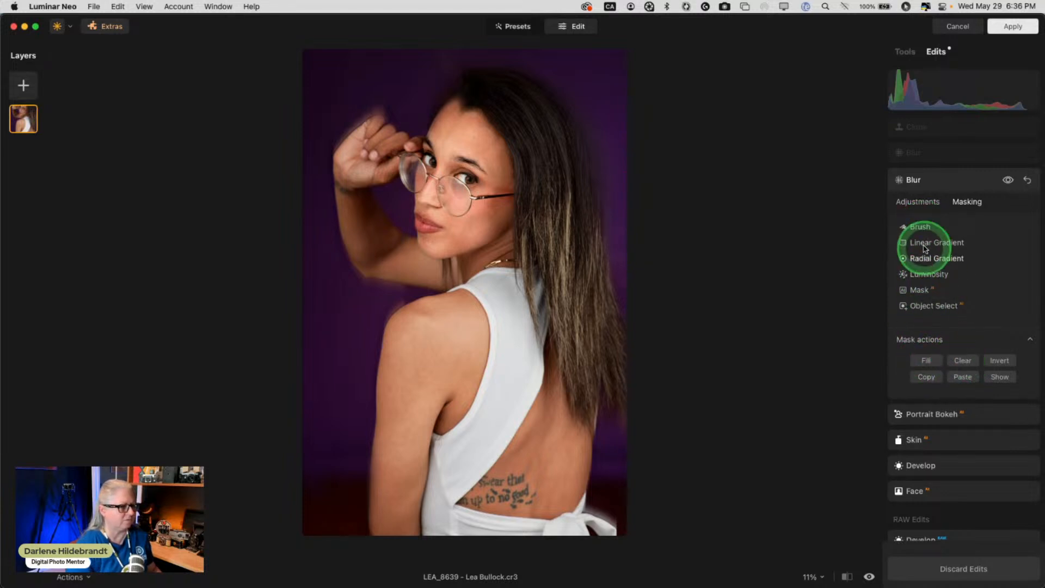
click(919, 227)
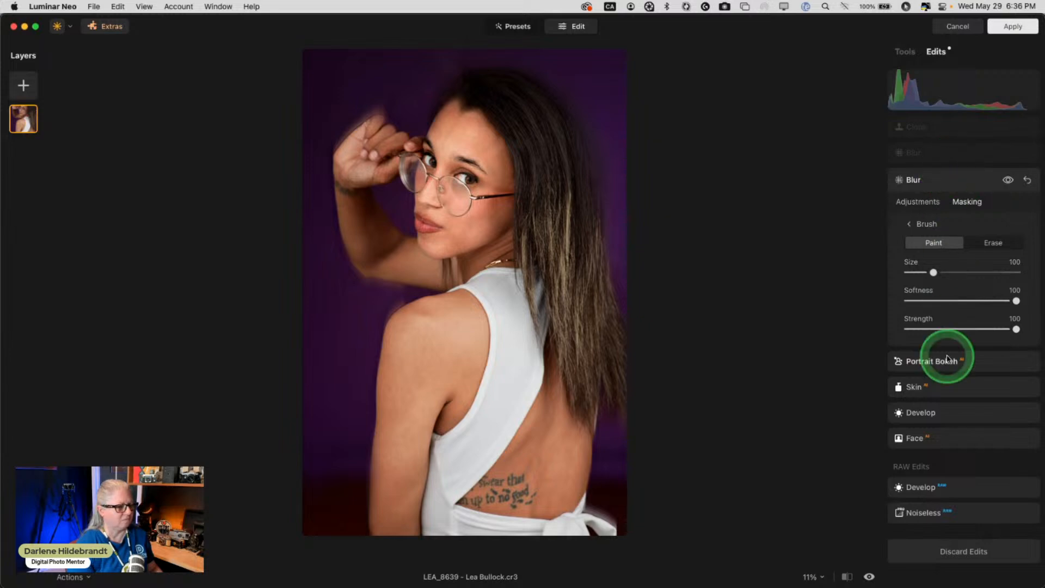
click(925, 224)
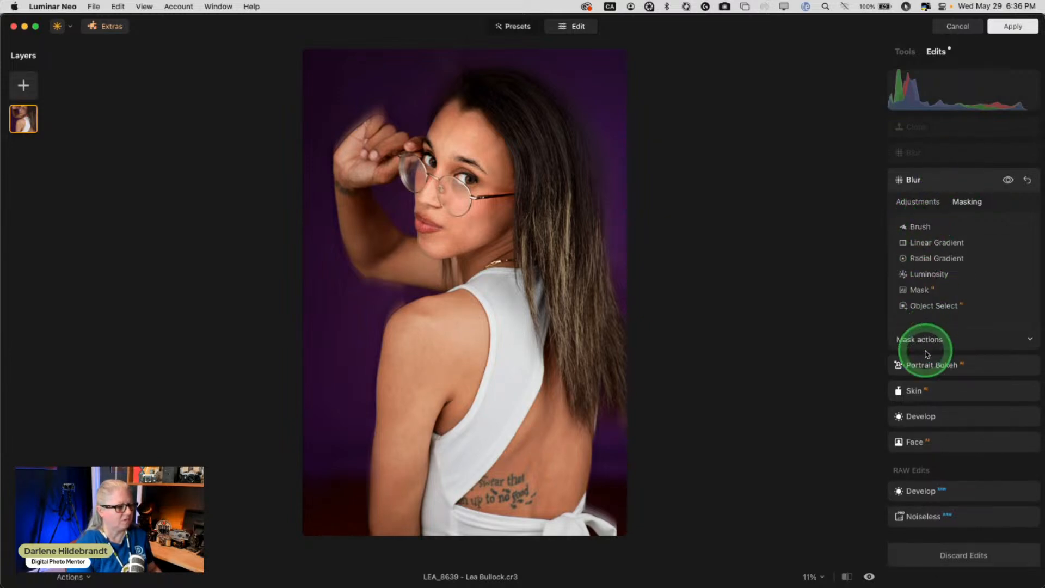
click(931, 340)
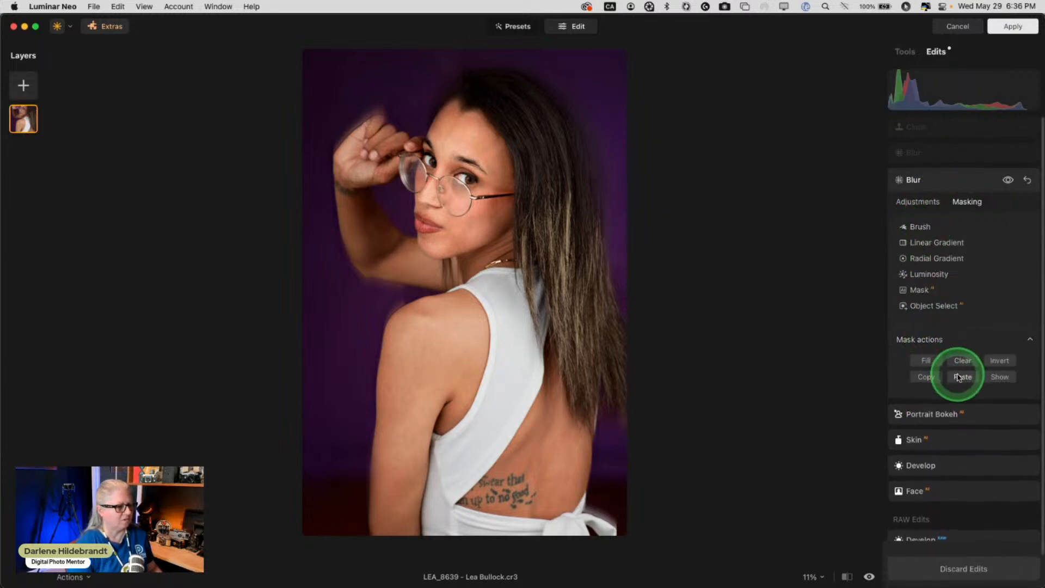
- Open the second Blur among the applied edits and review its adjustments, masking options and mask actions
click(951, 158)
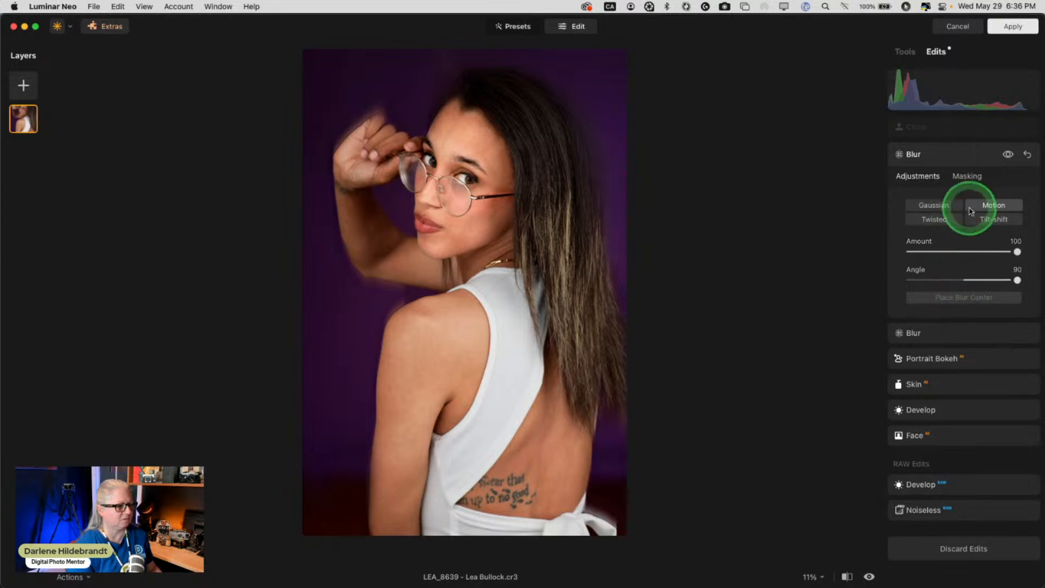
click(968, 183)
click(942, 307)
click(964, 354)
click(964, 141)
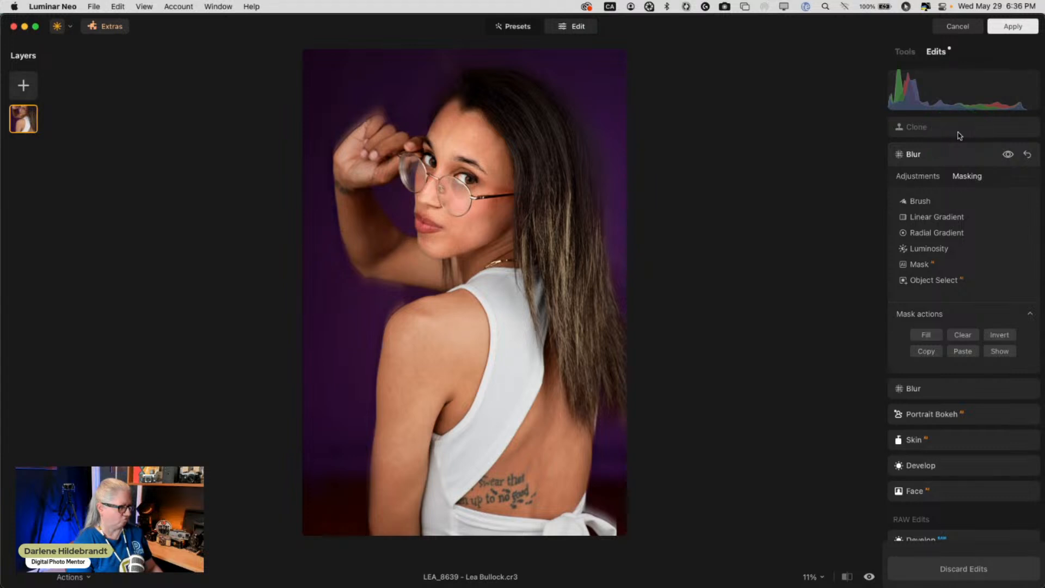
- Return from the applied Clone edit to the full tool list and look through its Essentials, Creative and Portrait tools
click(960, 135)
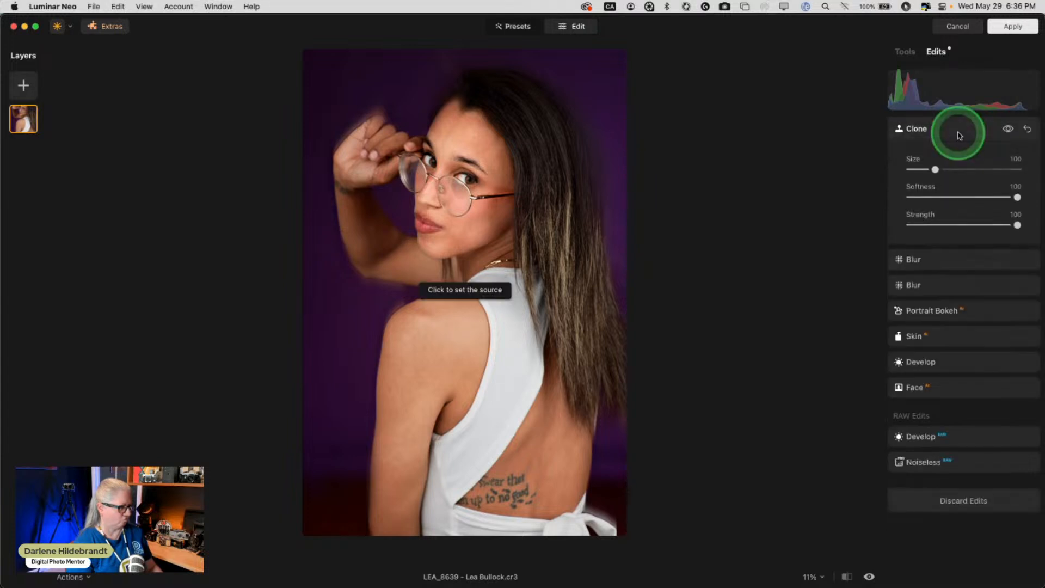
click(903, 51)
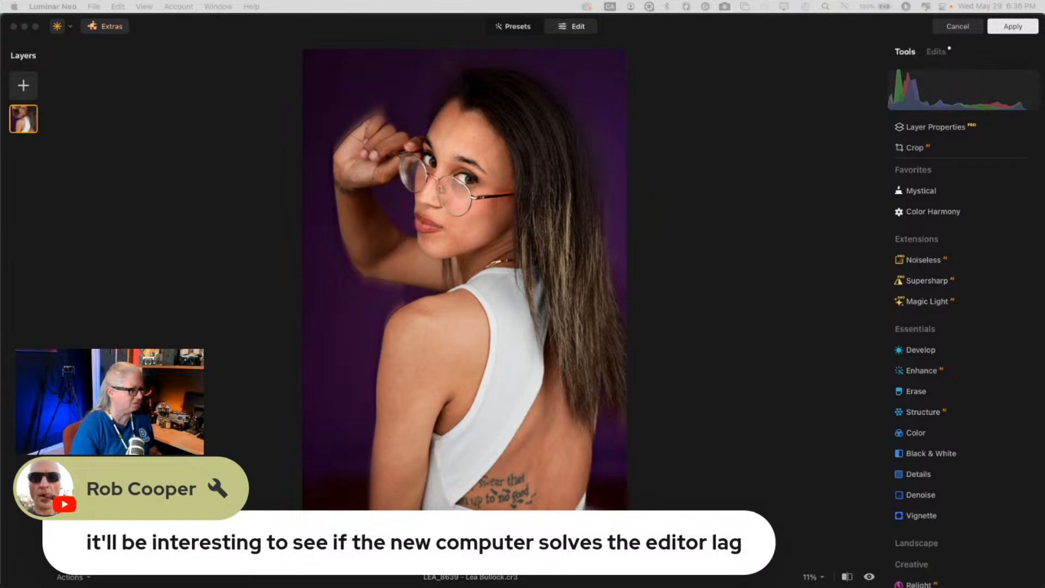
click(777, 140)
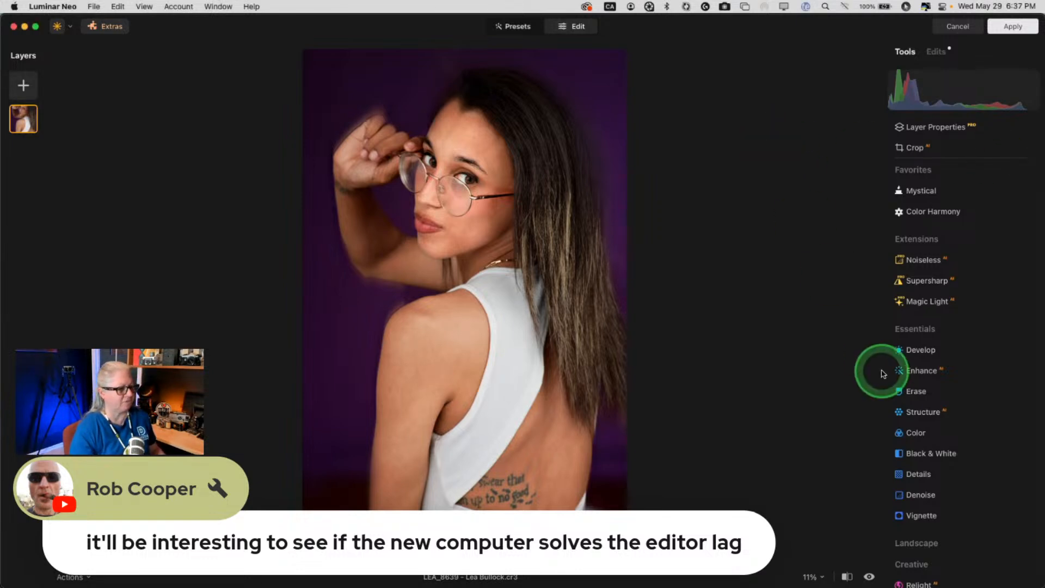
scroll(928, 369, down, 10)
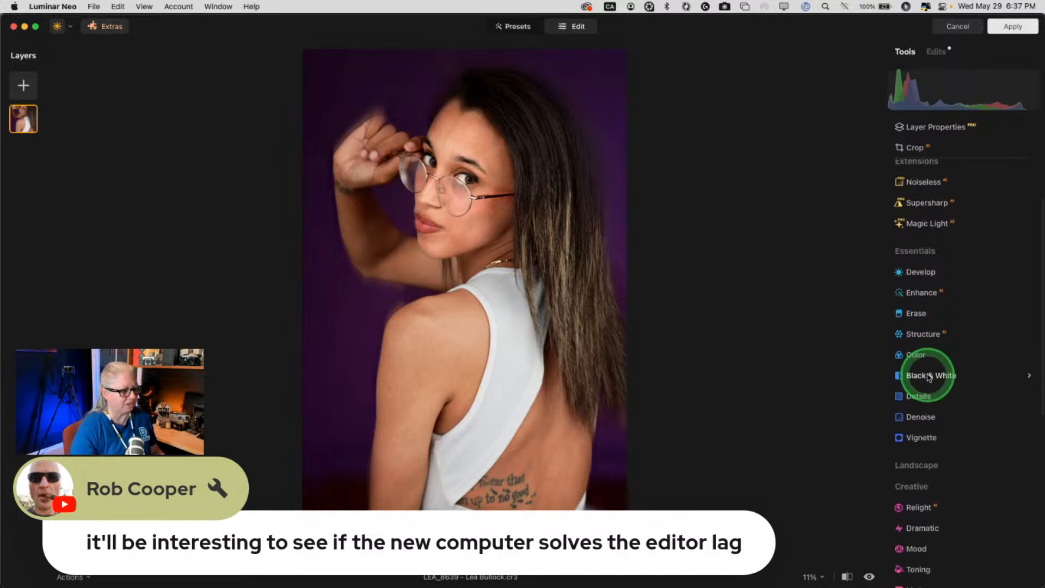
scroll(927, 372, up, 4)
scroll(928, 376, down, 10)
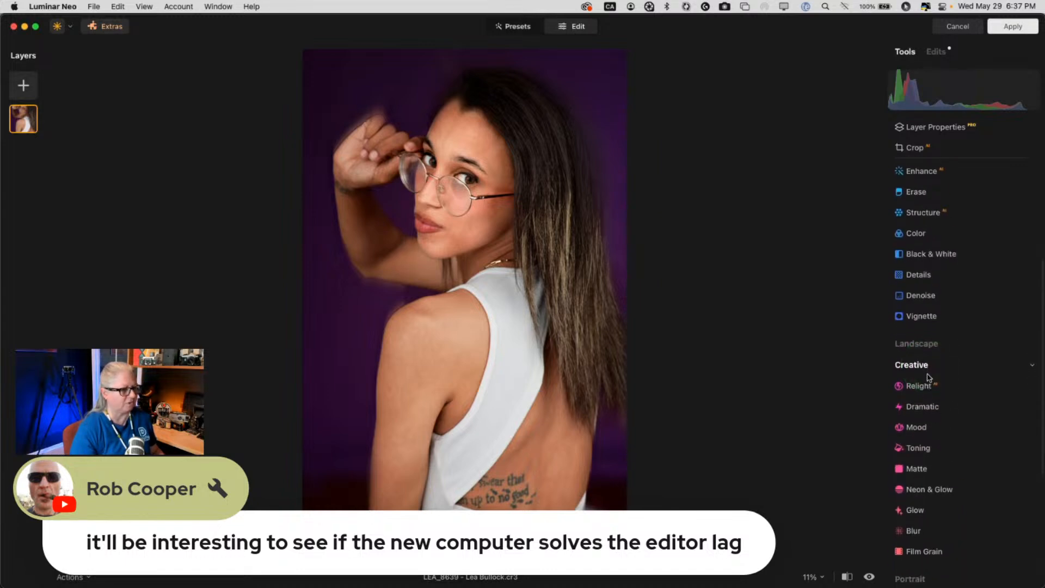
scroll(928, 377, up, 10)
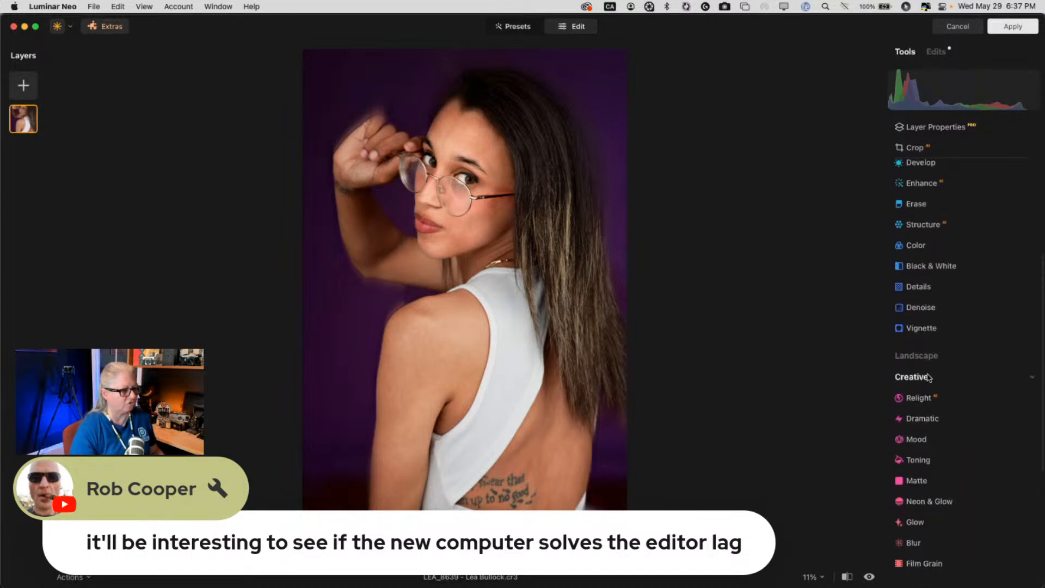
click(912, 446)
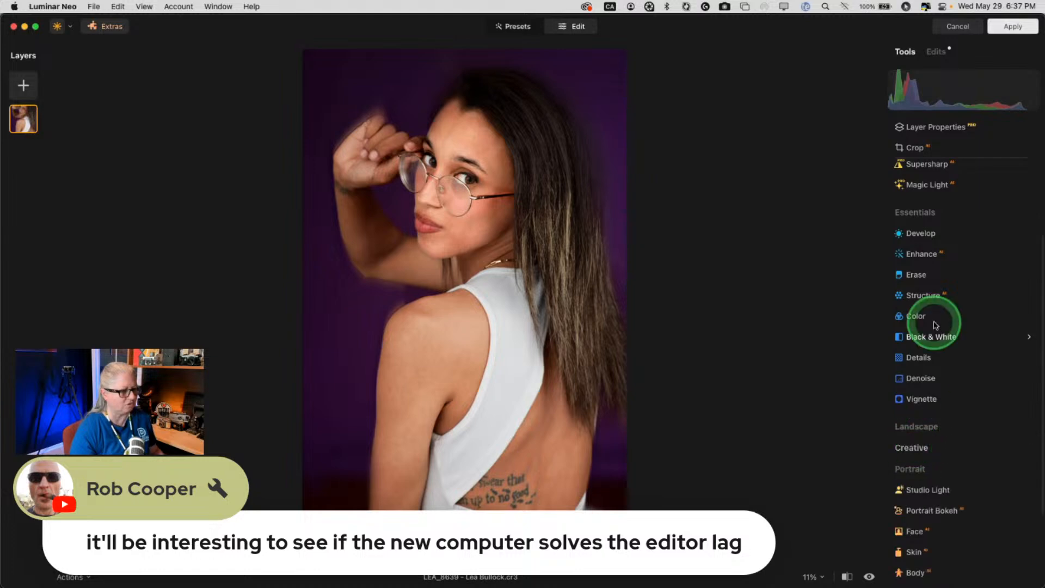
scroll(934, 326, down, 5)
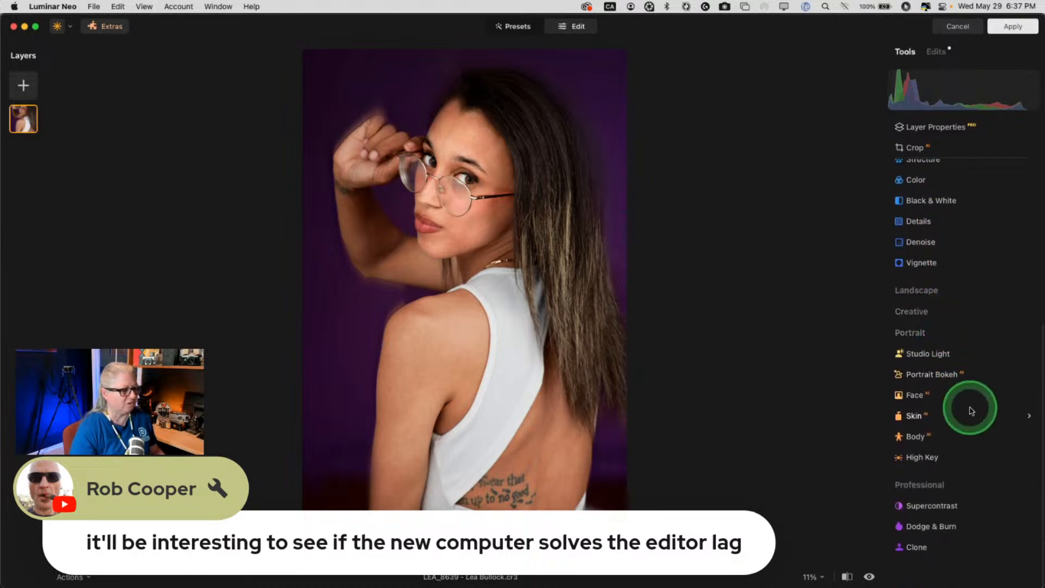
scroll(922, 327, up, 1)
- Open Glow among the Creative tools, choose the Orton Effect type and set its Amount to 22
click(914, 336)
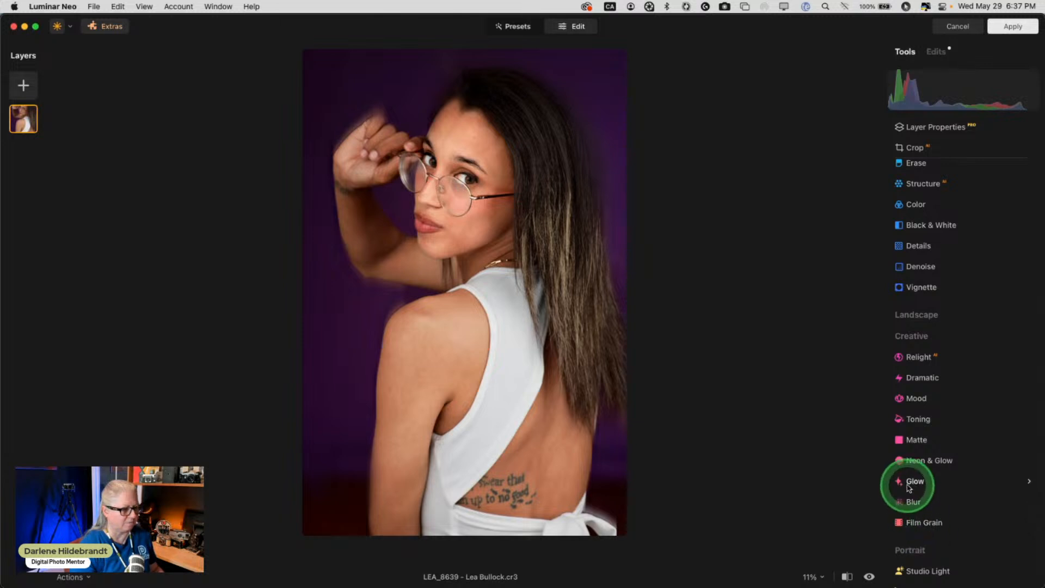
scroll(925, 390, down, 5)
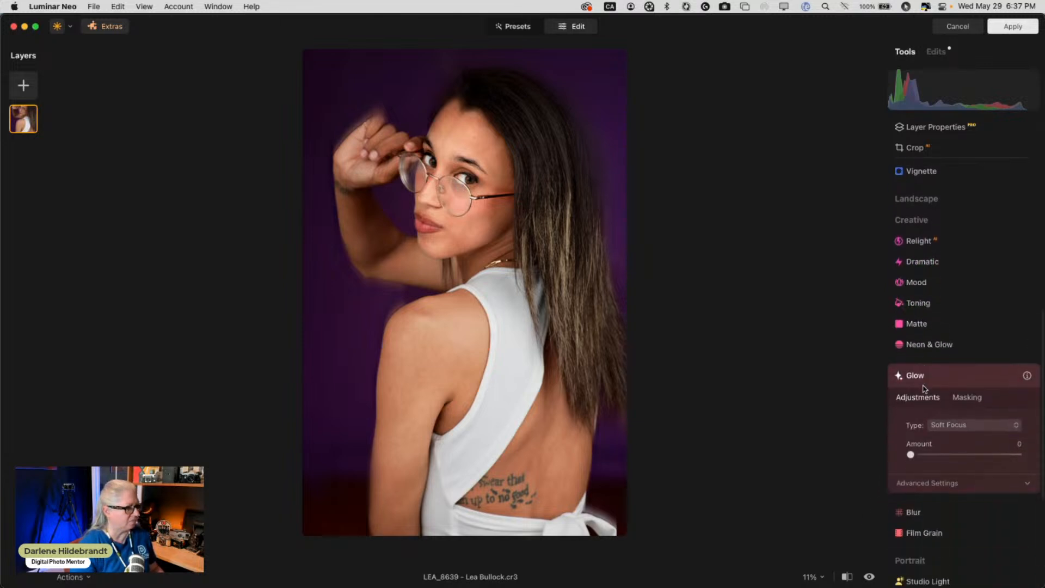
click(952, 370)
click(952, 408)
drag(911, 398, 934, 398)
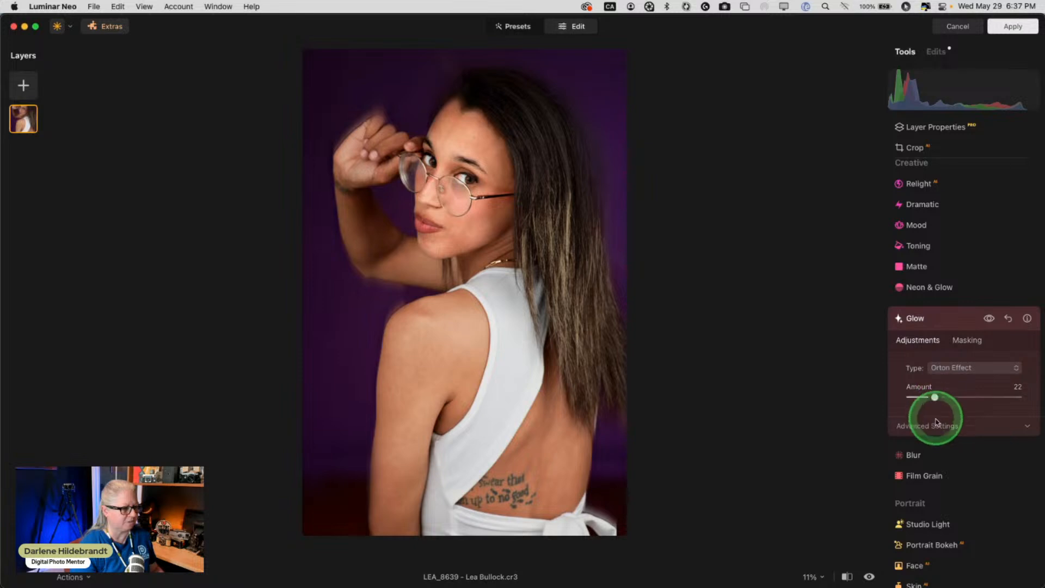
- Lower the Glow's Brightness to -75 in the advanced settings, raise its Amount further and collapse the tool
click(933, 425)
drag(962, 491, 924, 492)
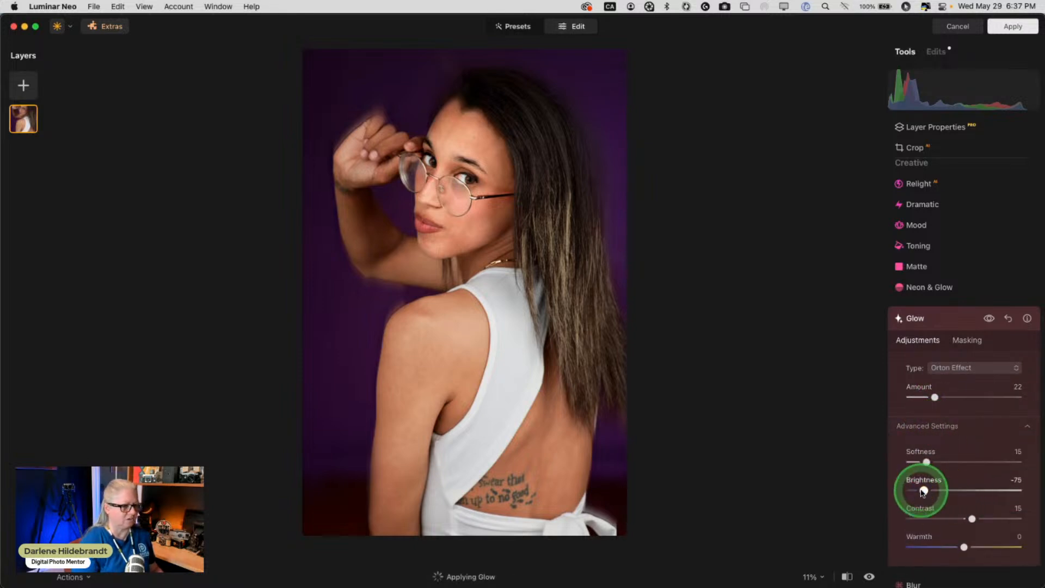
drag(935, 398, 952, 398)
click(944, 317)
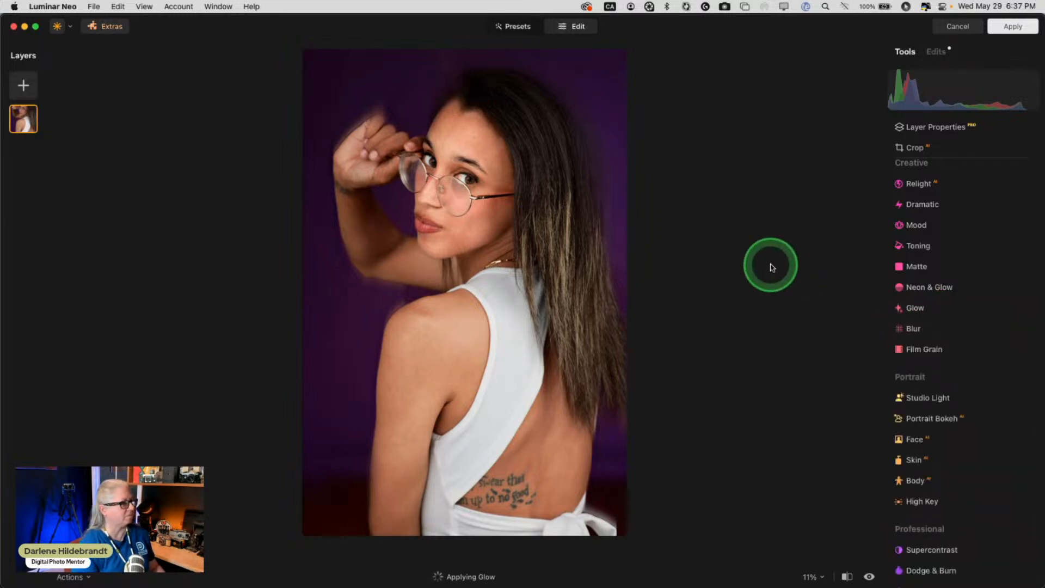
- Switch from the Luminar Neo plug-in to the Lightroom Classic library
key(super+Tab)
key(super+Tab)
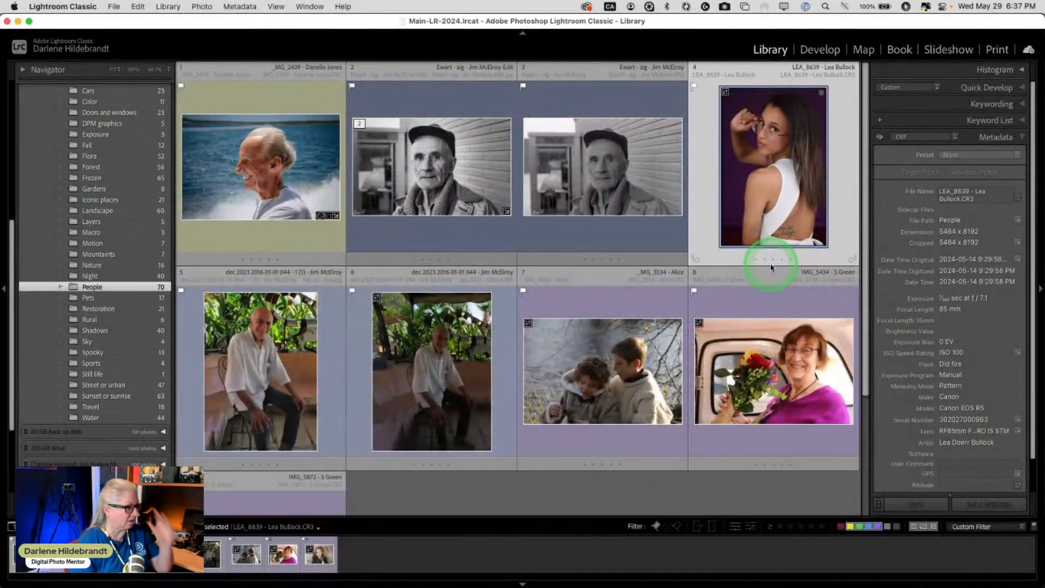
key(super+Tab)
key(super+Tab)
key(super+Tab)
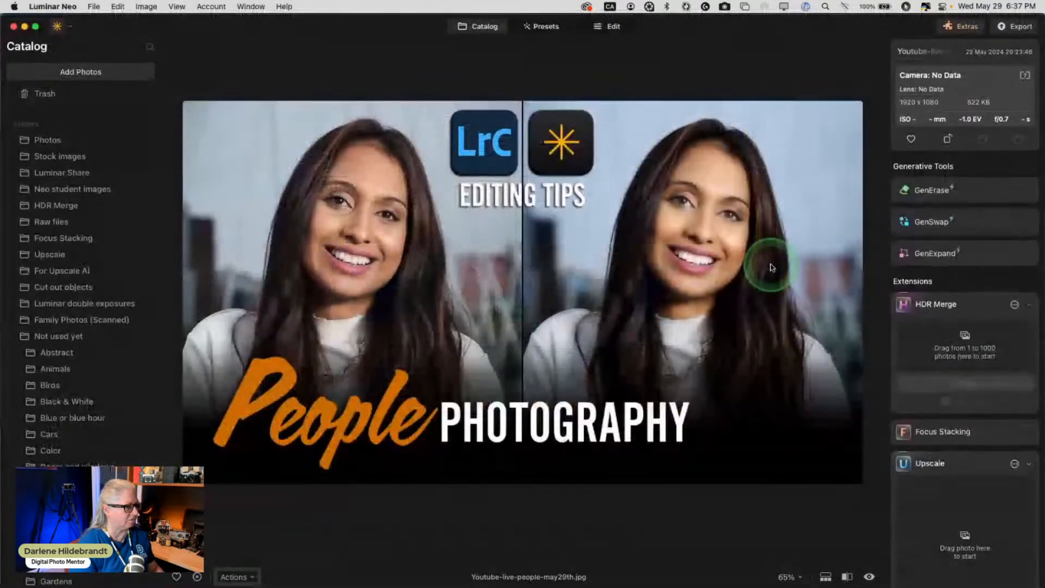
key(super+Tab)
key(super+Tab)
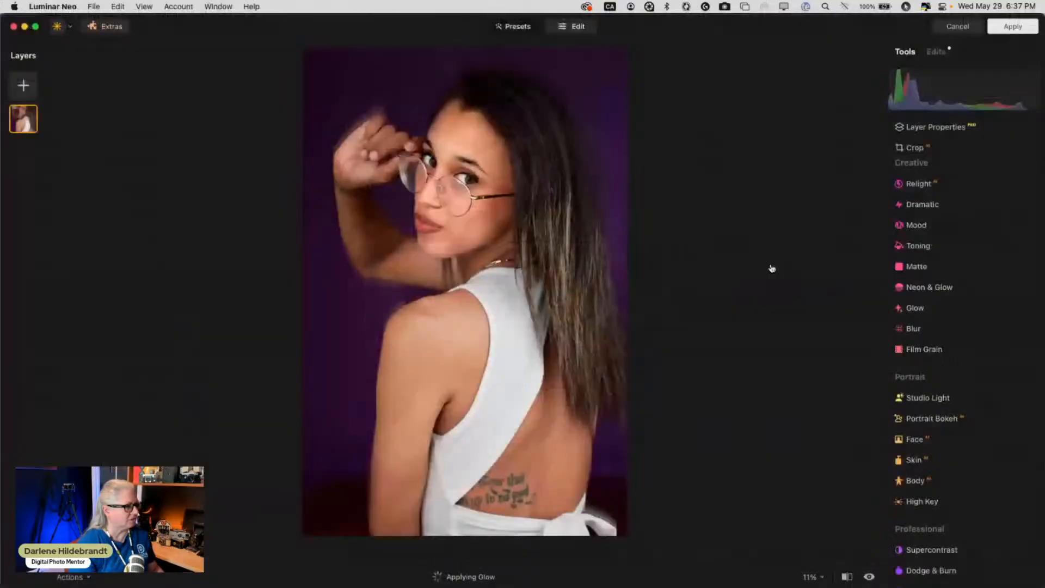
key(super+Tab)
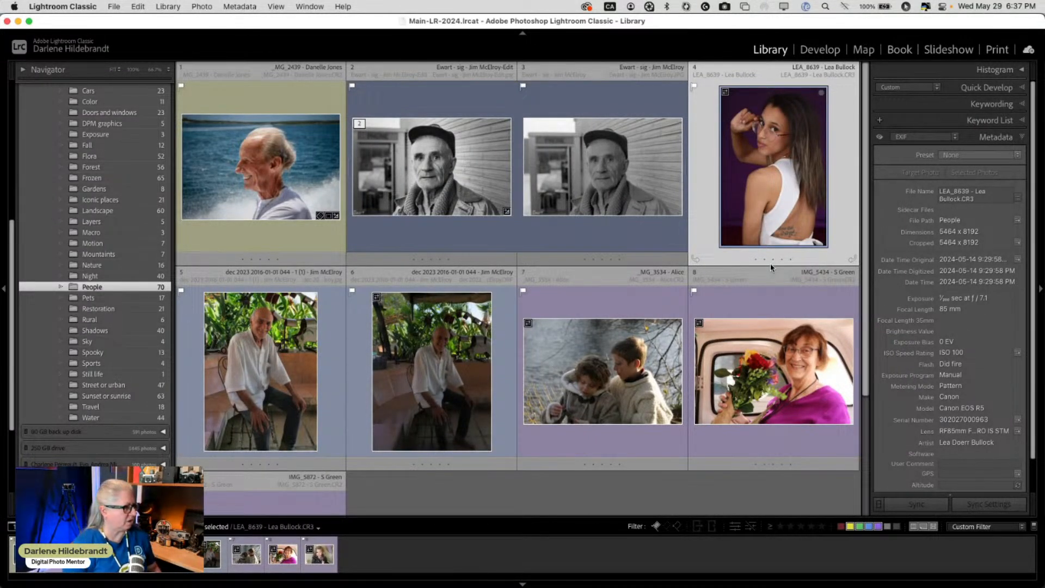
- Open the _MG_3534 photo of the two children and bring it into the Develop module
click(573, 492)
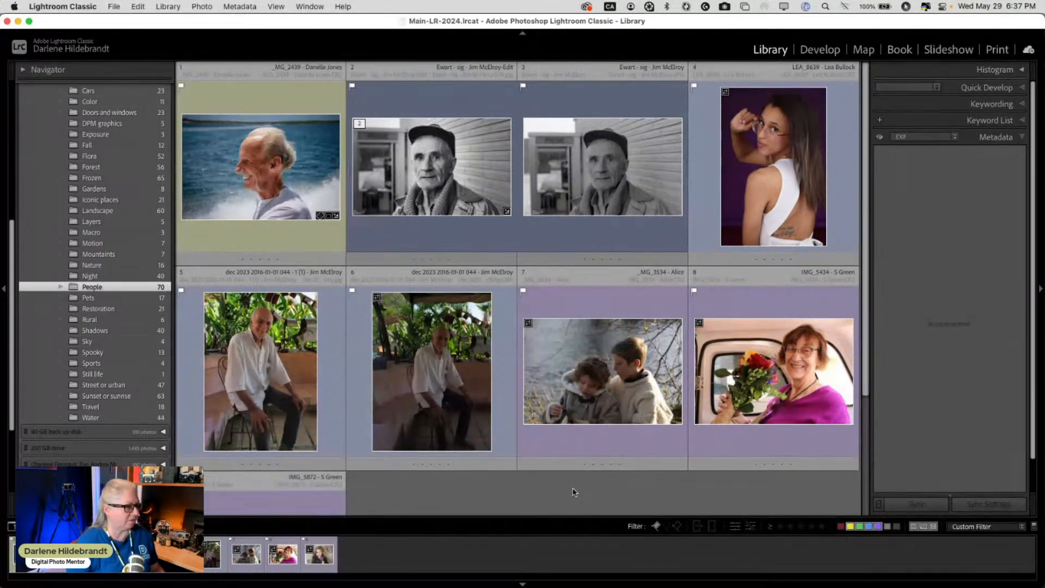
double_click(577, 402)
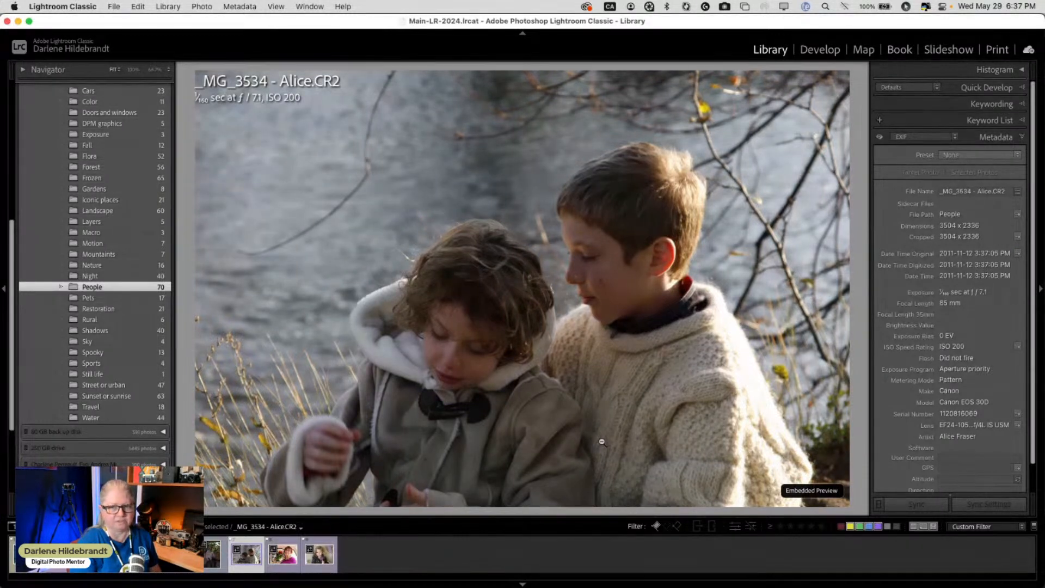
key(d)
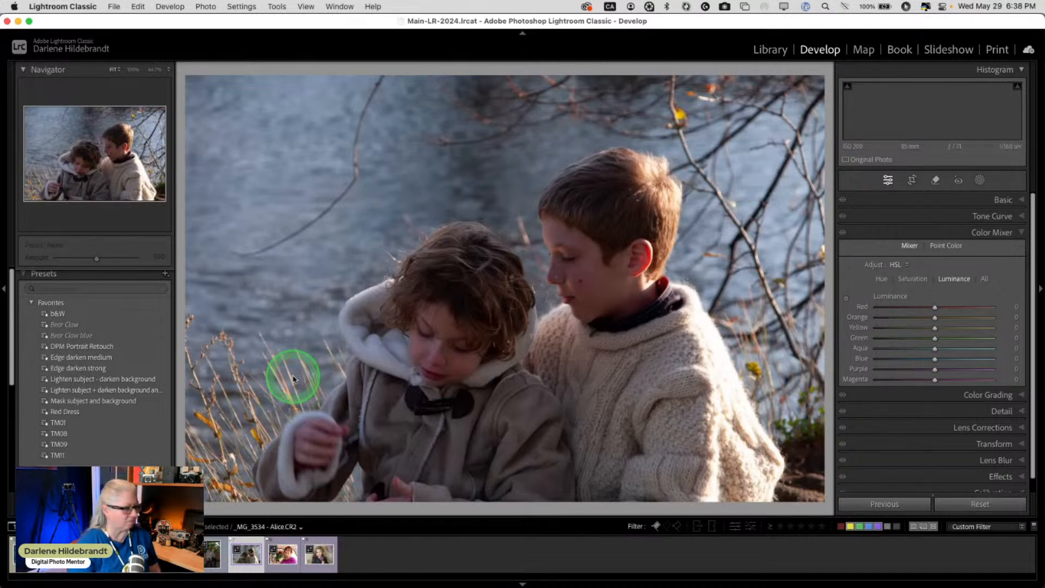
- Apply the Lighten subject - darken background preset to the children's photo and compare it with the original
click(125, 389)
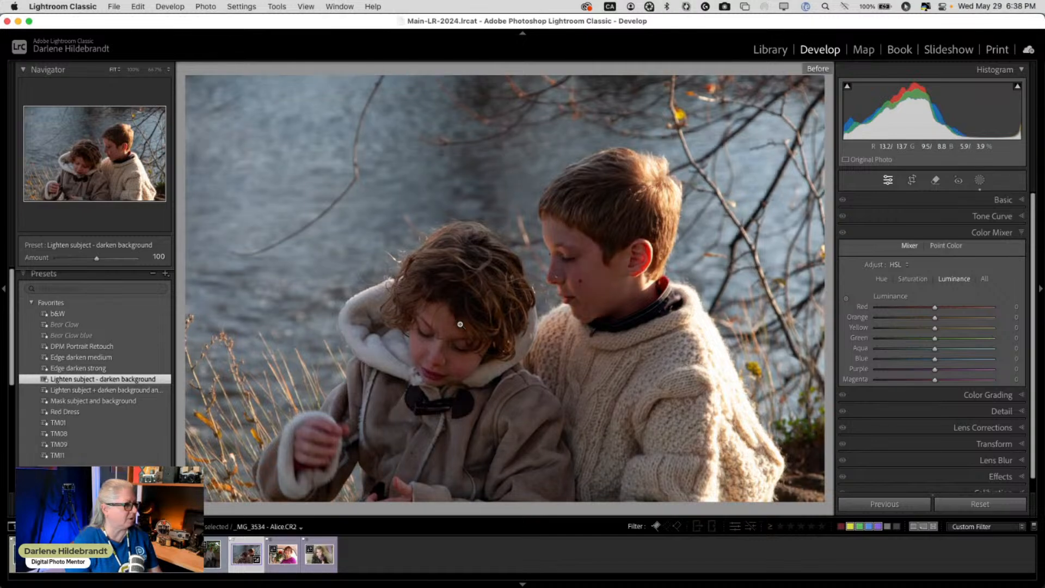
key(backslash)
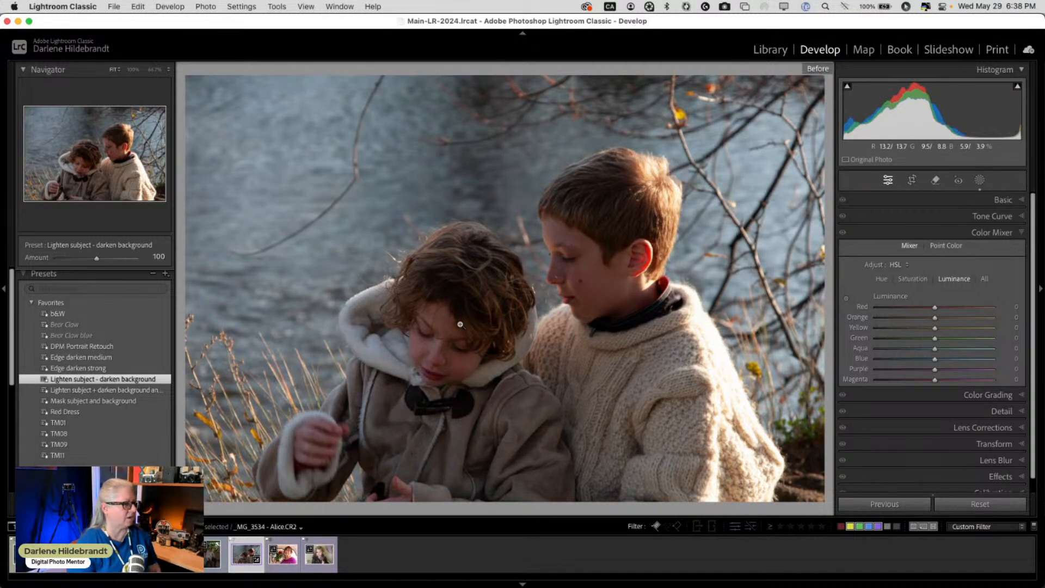
key(backslash)
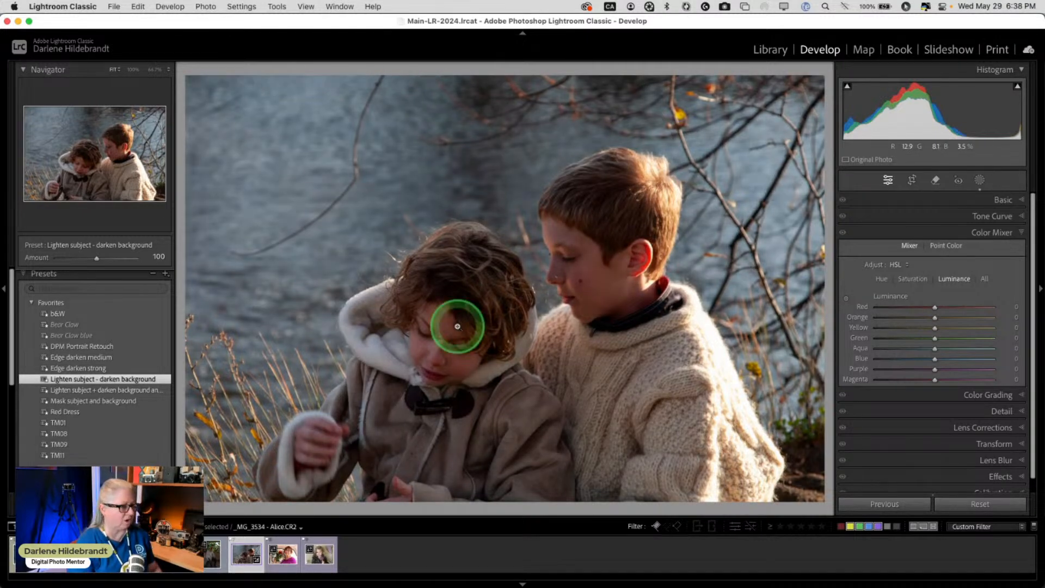
- Raise the Subject mask's Exposure to 0.65 and close the masking tool
click(980, 181)
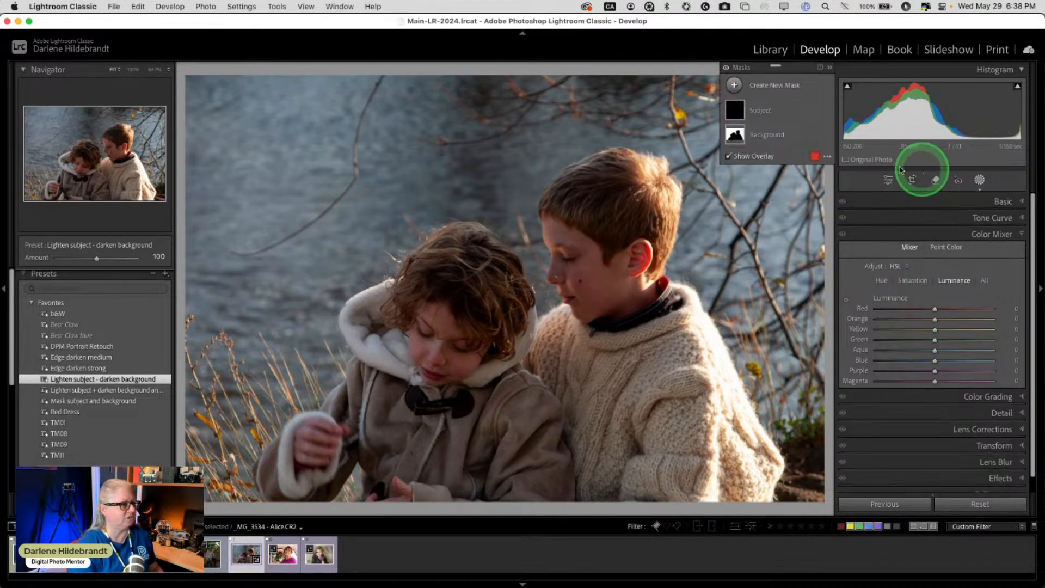
click(785, 115)
drag(939, 286, 945, 284)
click(979, 180)
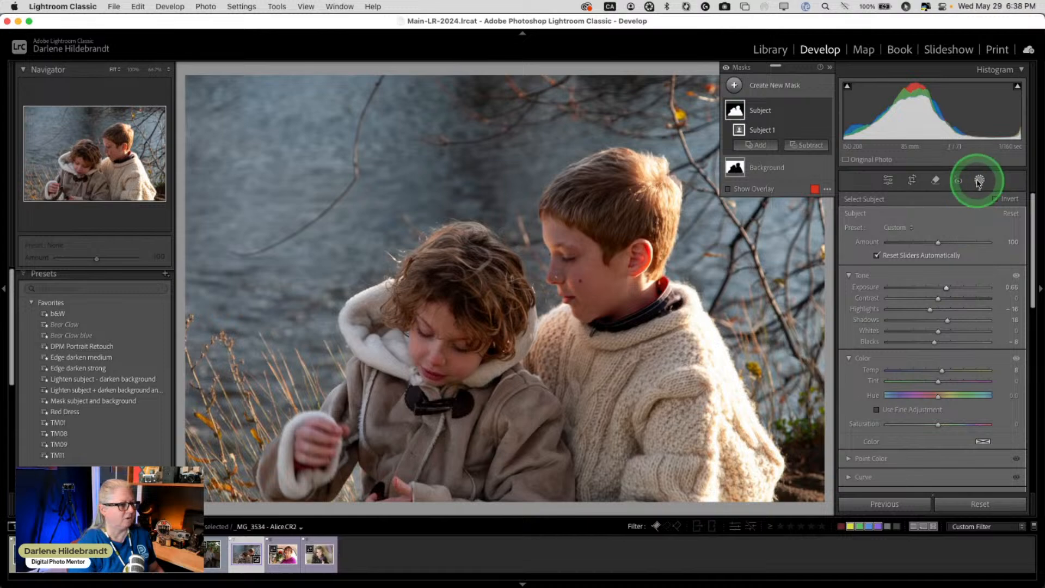
- Apply the Edge darken medium preset, set Exposure to +0.30 and Highlights to -55, and raise Clarity slightly
click(93, 356)
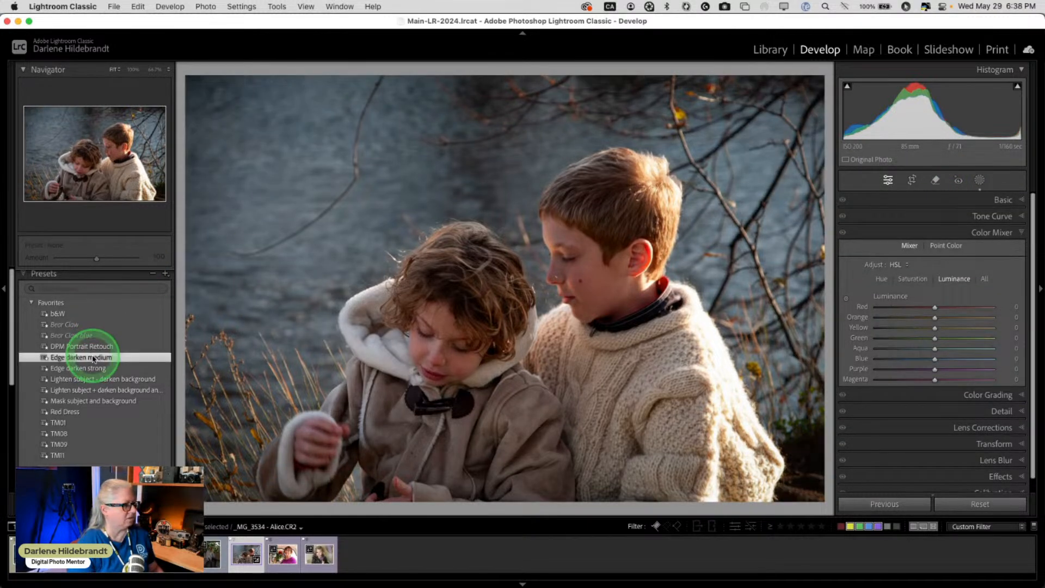
click(1003, 200)
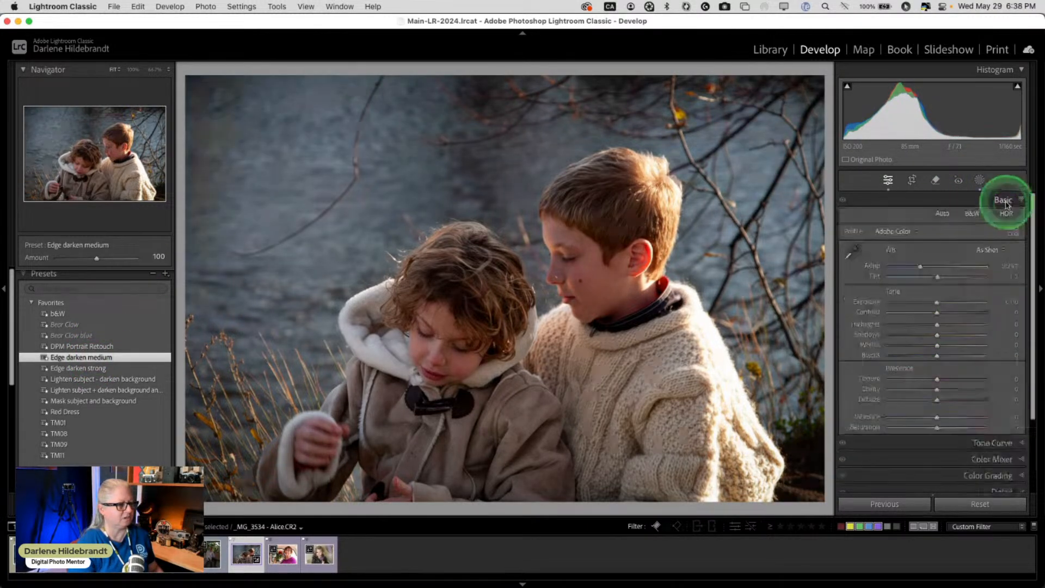
drag(935, 302, 908, 323)
alt+click(936, 324)
drag(934, 389, 940, 389)
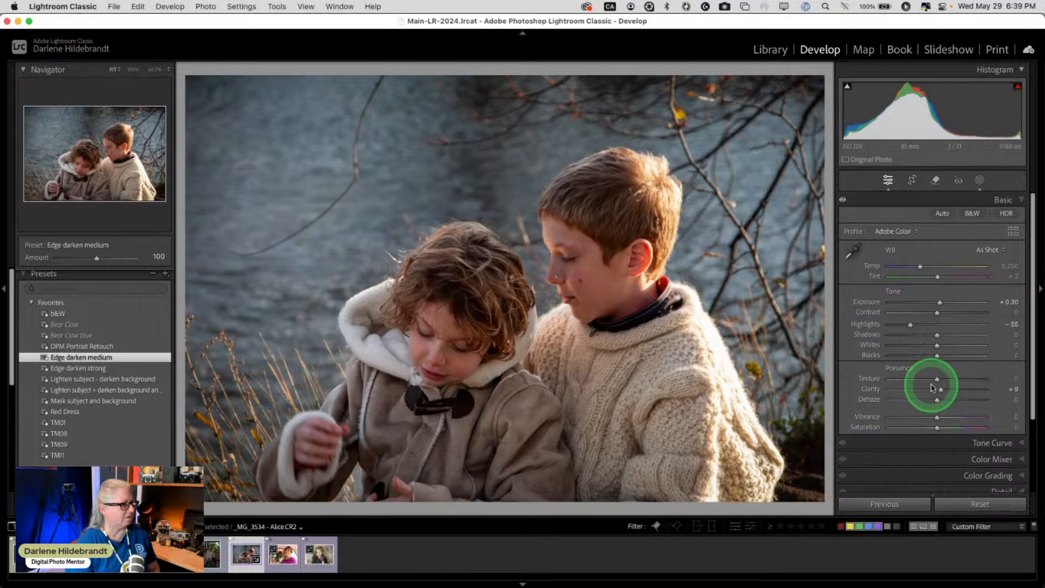
- Inspect the children's faces up close with the photo info shown and compare the whole edited photo with the original
click(551, 270)
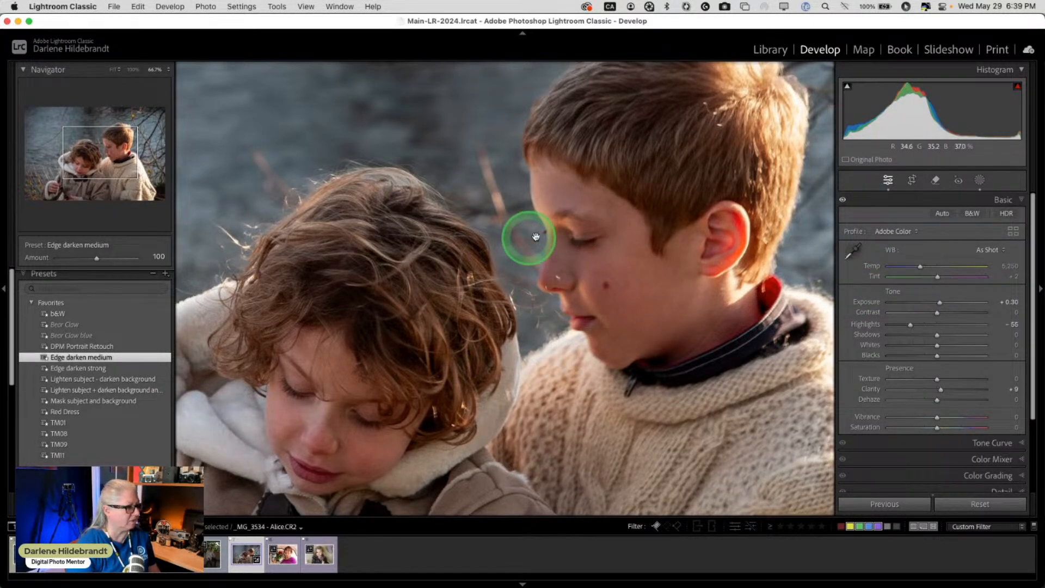
key(i)
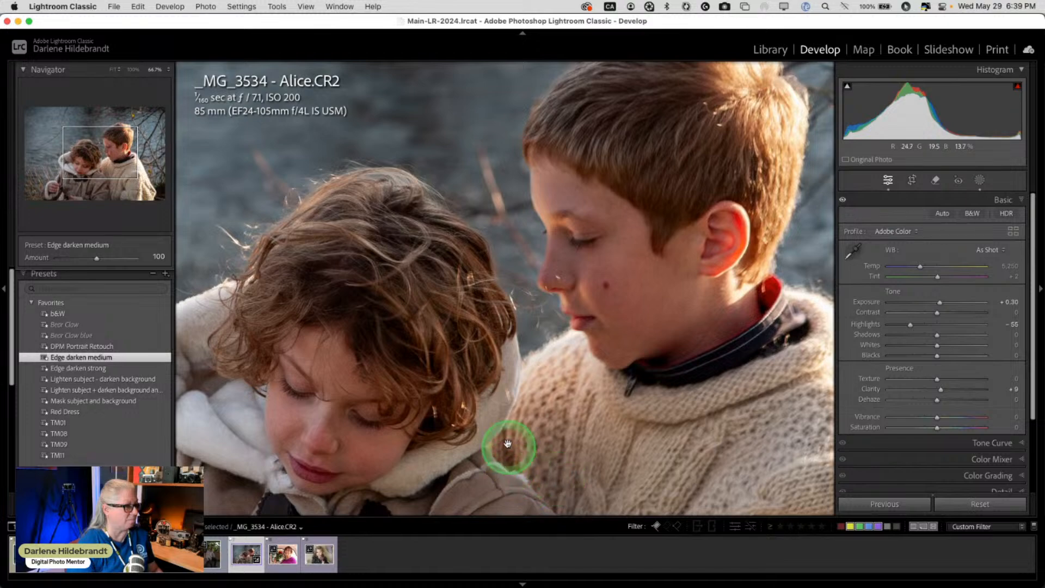
click(522, 413)
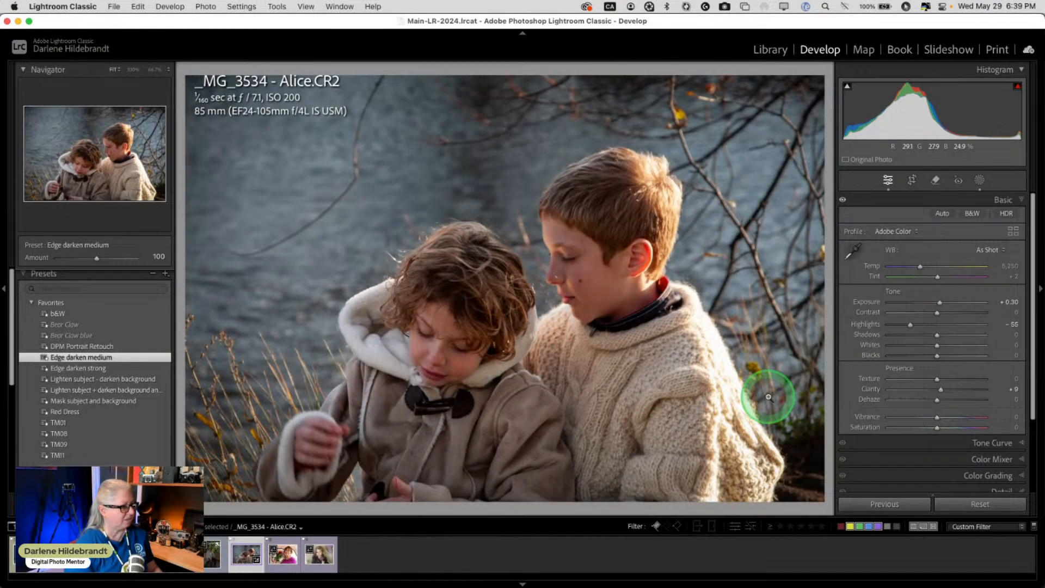
key(backslash)
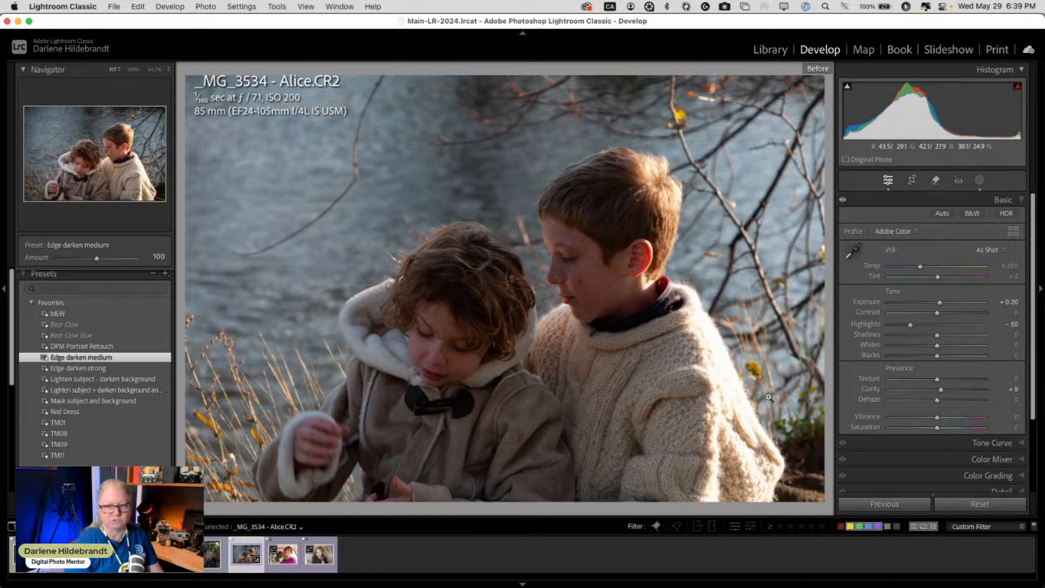
key(backslash)
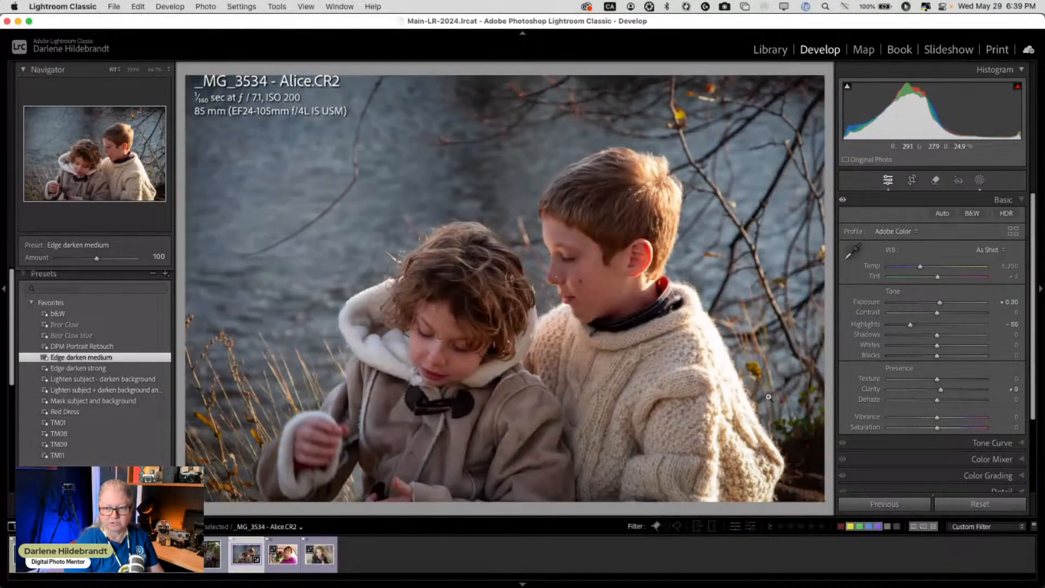
- Return to the library grid and compare the children's photo side by side with the dark shot of the seated man
key(g)
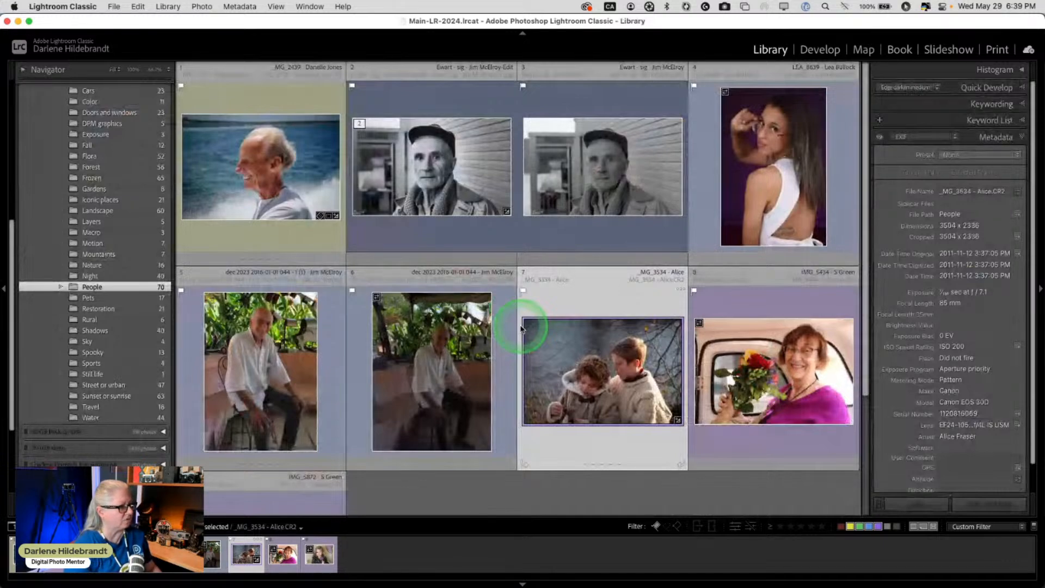
scroll(523, 354, down, 2)
super+click(502, 411)
key(c)
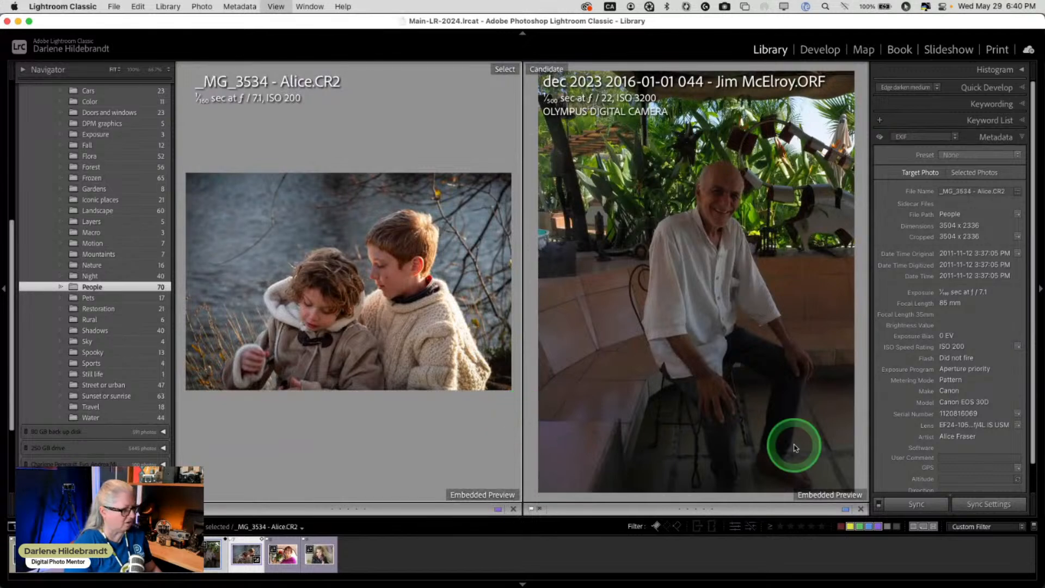
- Synchronize the children's photo settings, with Masking included, to the selected photo of the seated man in Develop
key(d)
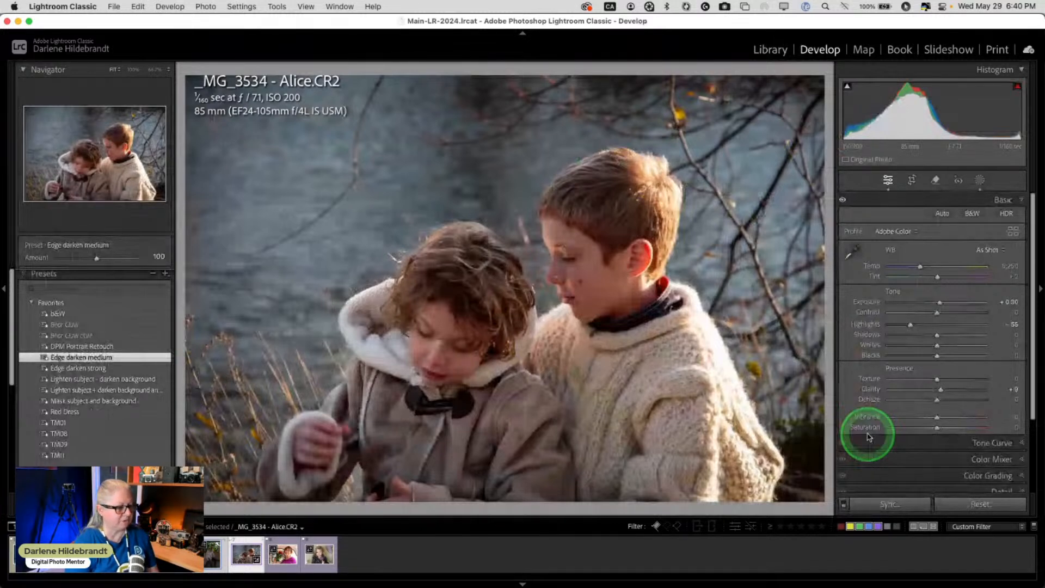
click(887, 503)
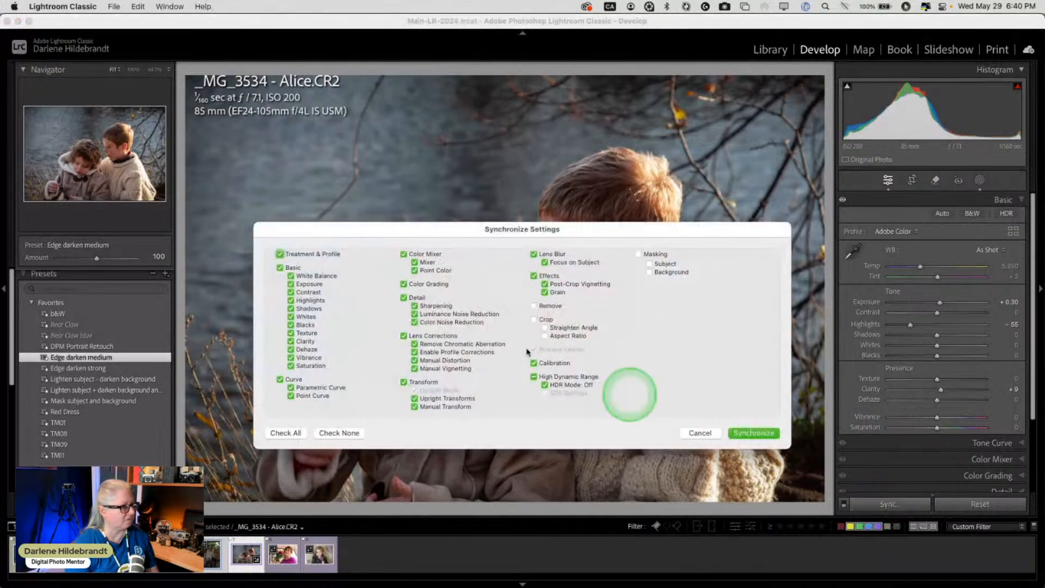
click(638, 253)
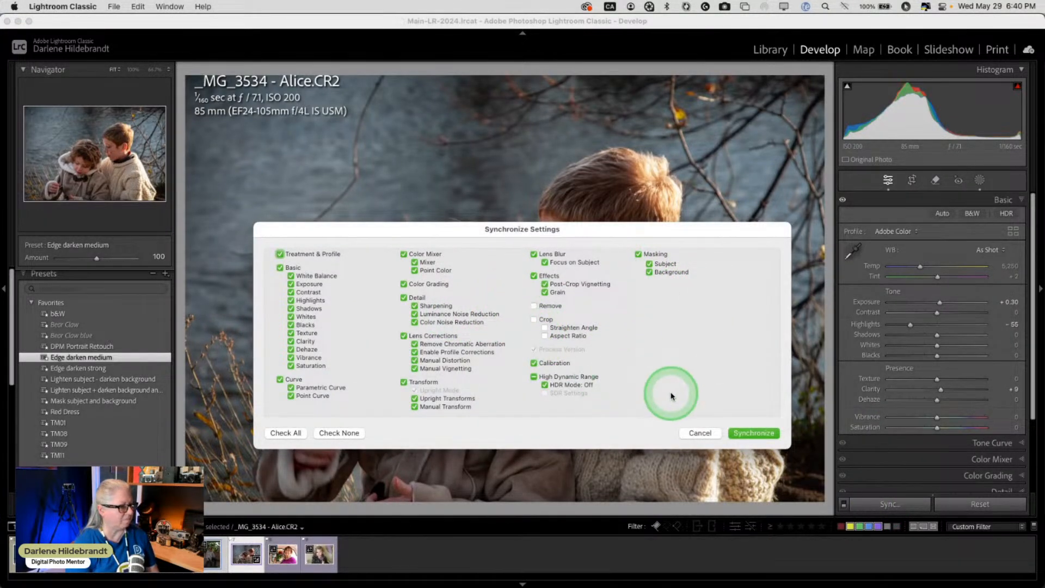
click(744, 433)
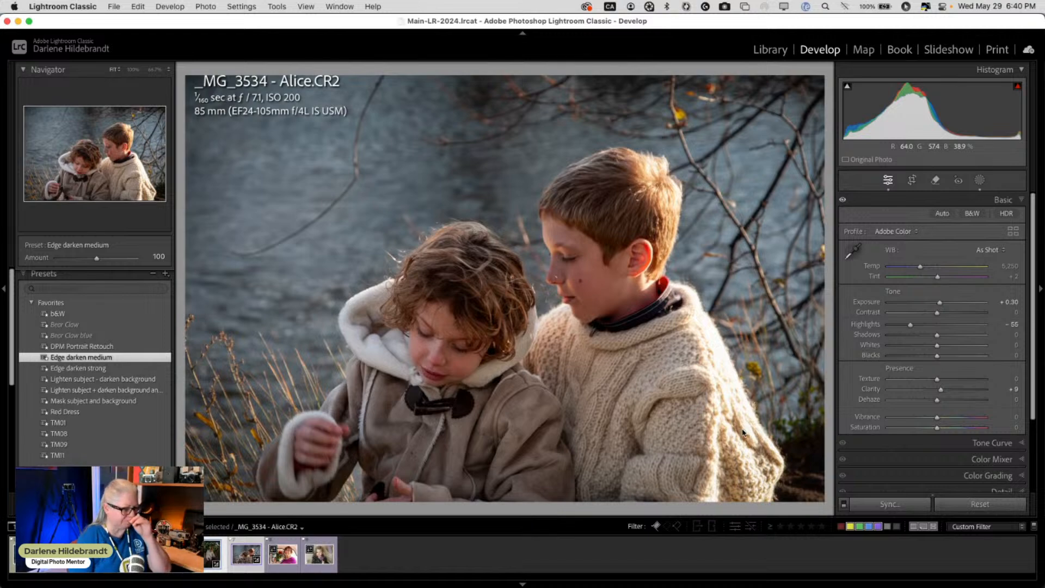
- Set the seated man's photo Exposure to +1.30 and compare the edit with the original
key(Left)
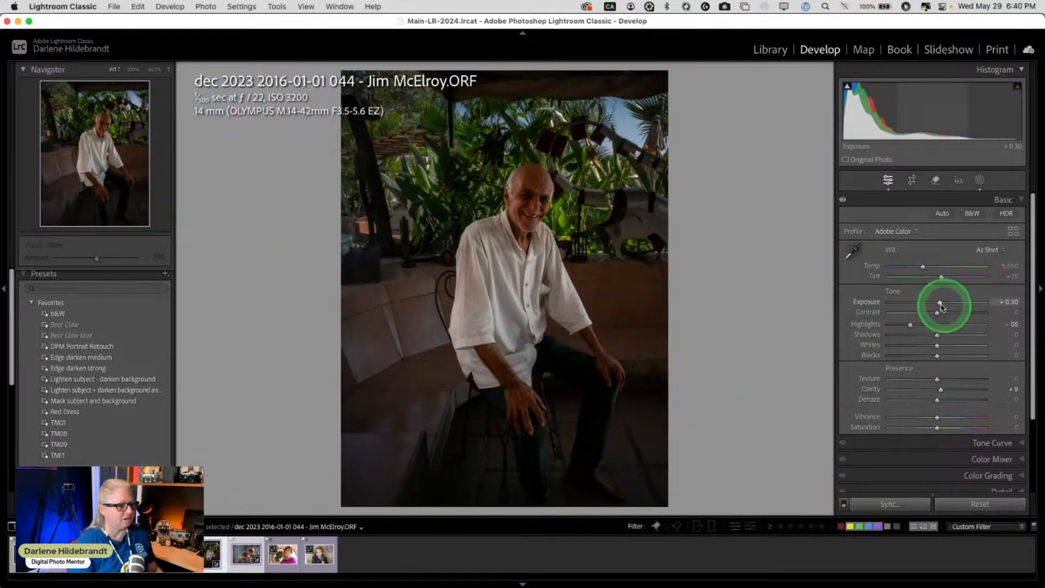
drag(938, 303, 951, 303)
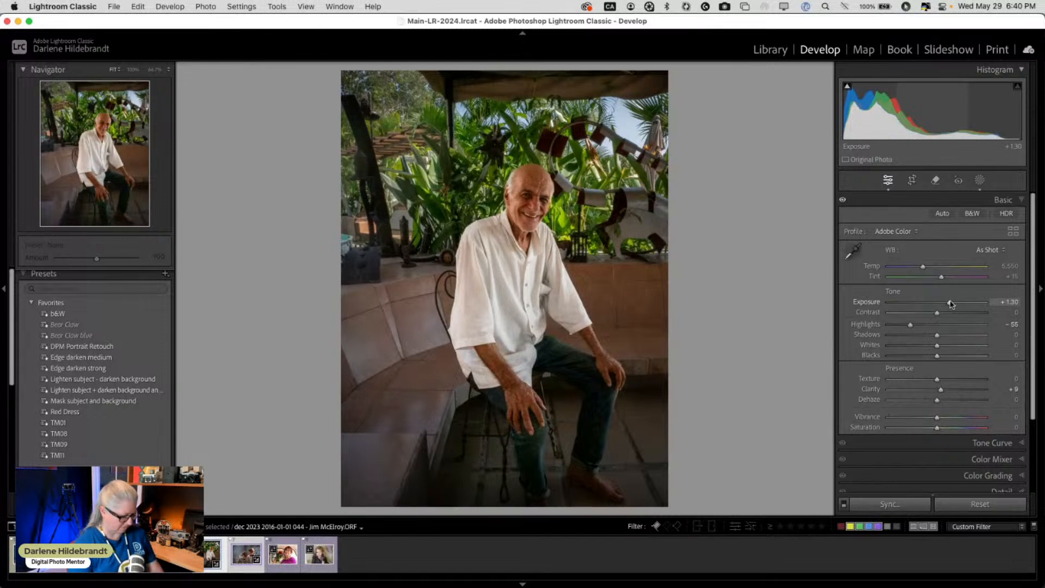
key(backslash)
key(backslash)
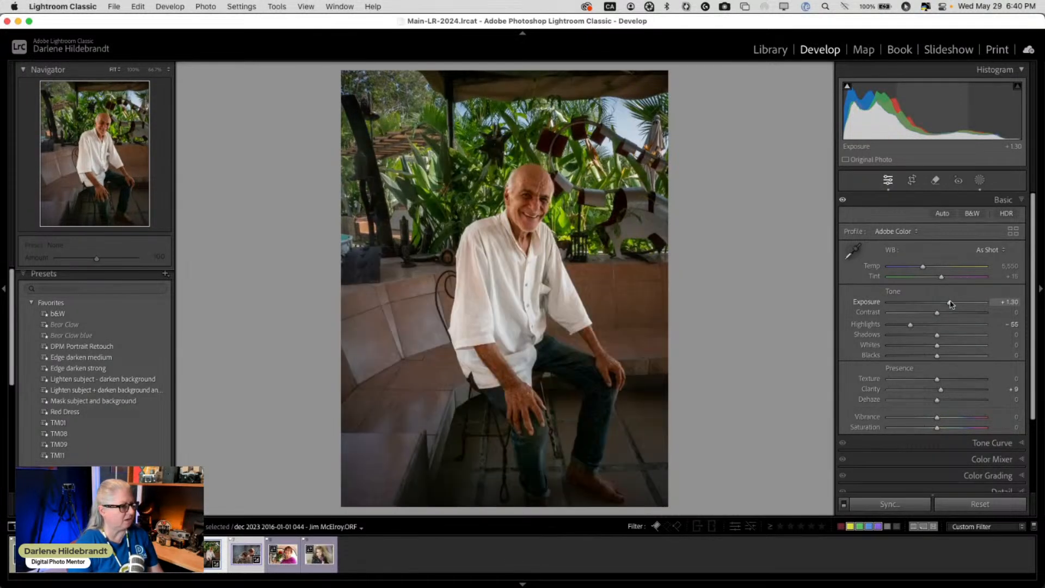
key(backslash)
key(backslash)
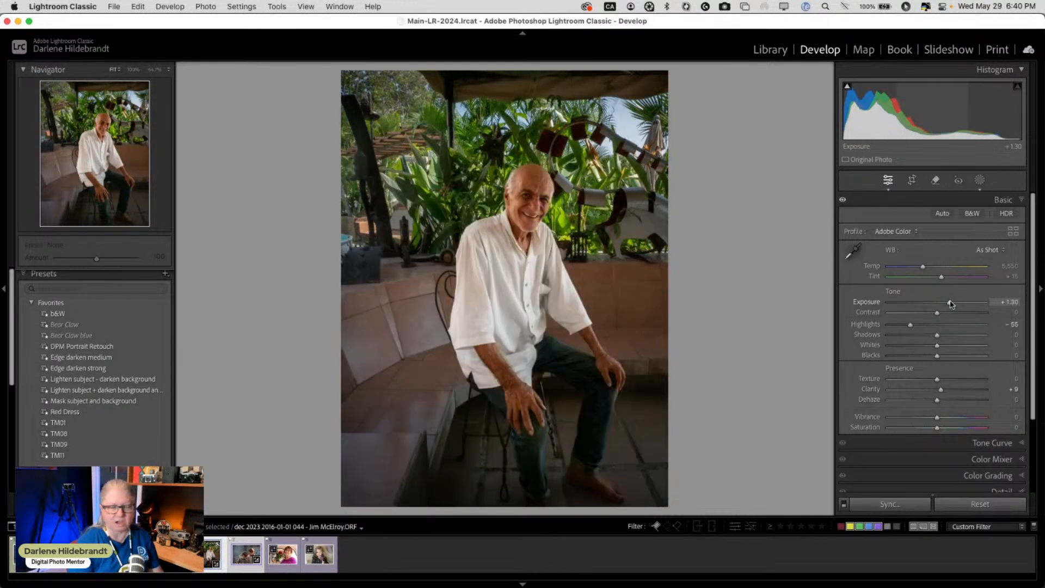
- Apply Lens Blur to the seated man's photo and set the focus range from an area of his upper body
scroll(941, 326, down, 5)
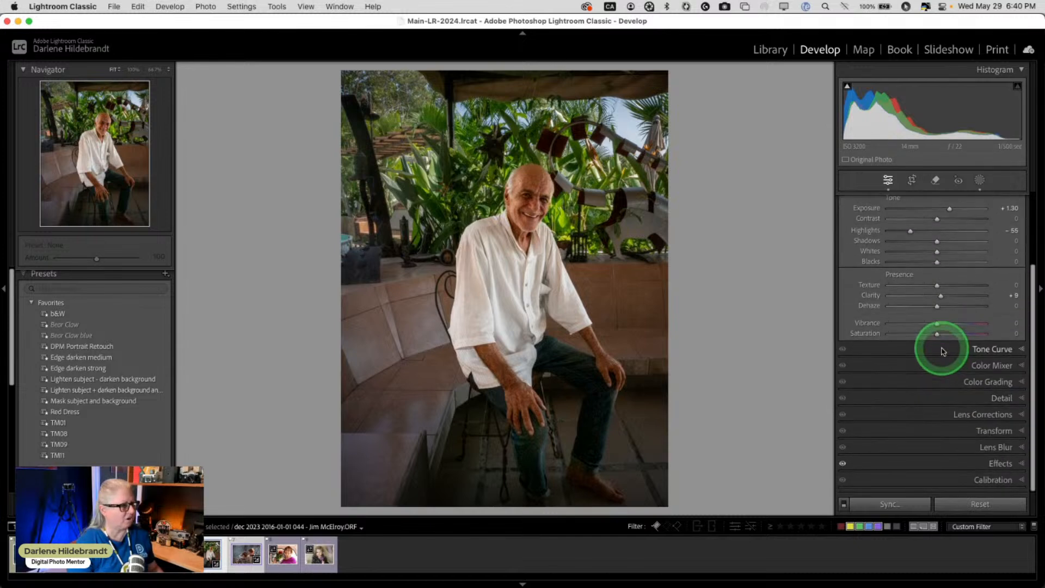
click(984, 448)
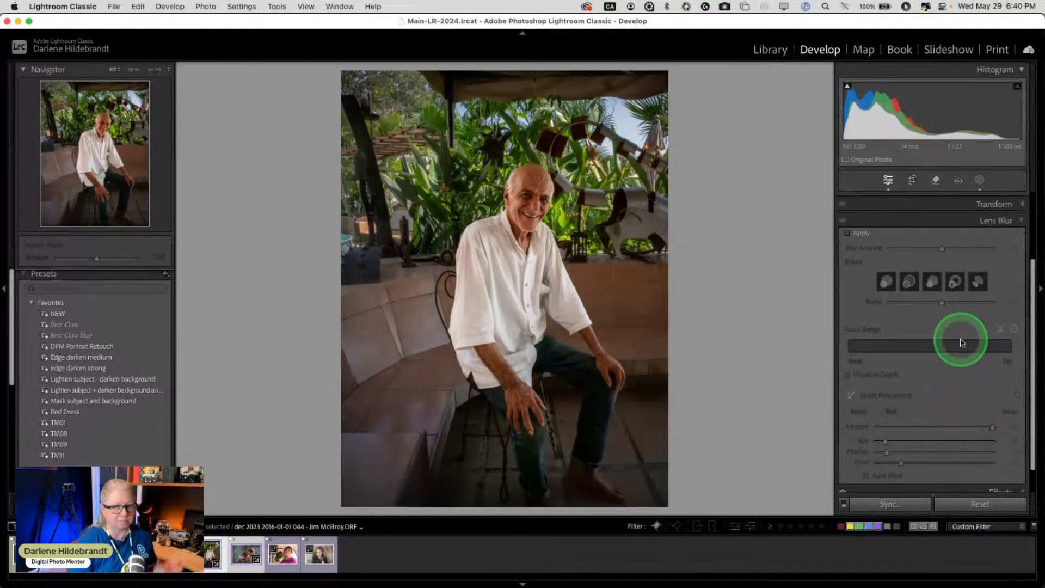
click(848, 235)
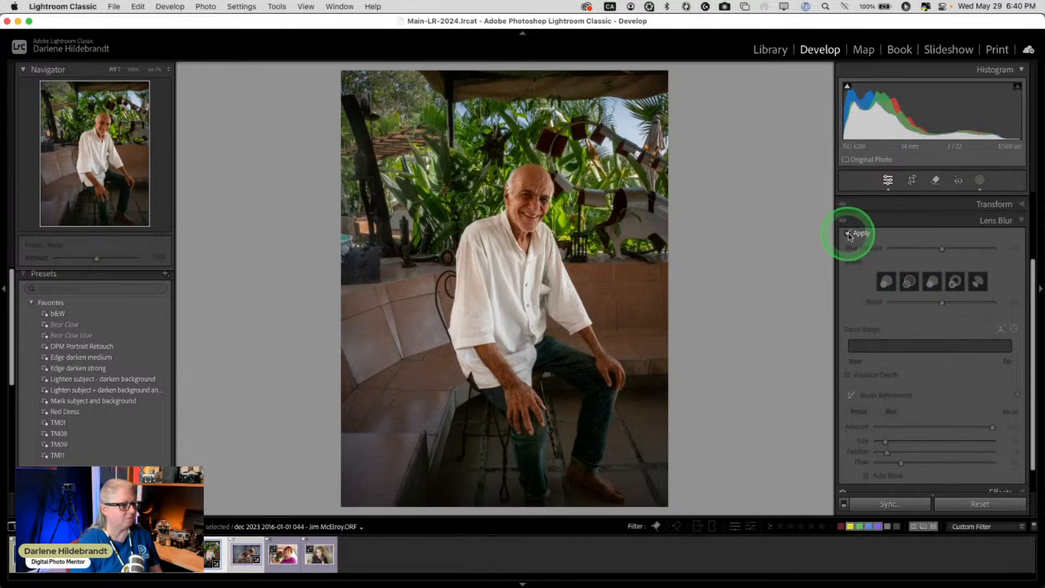
click(893, 294)
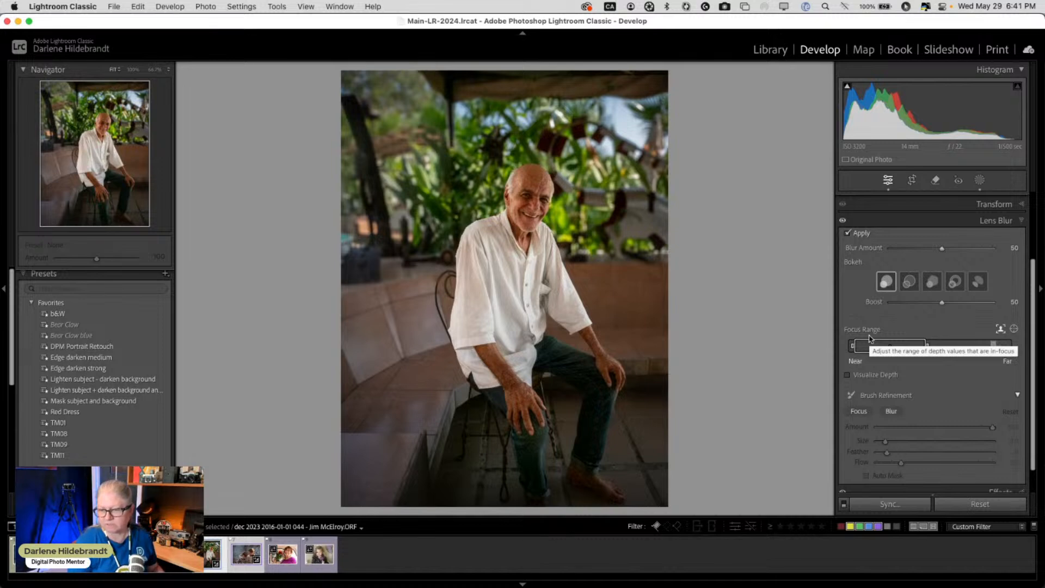
click(1014, 330)
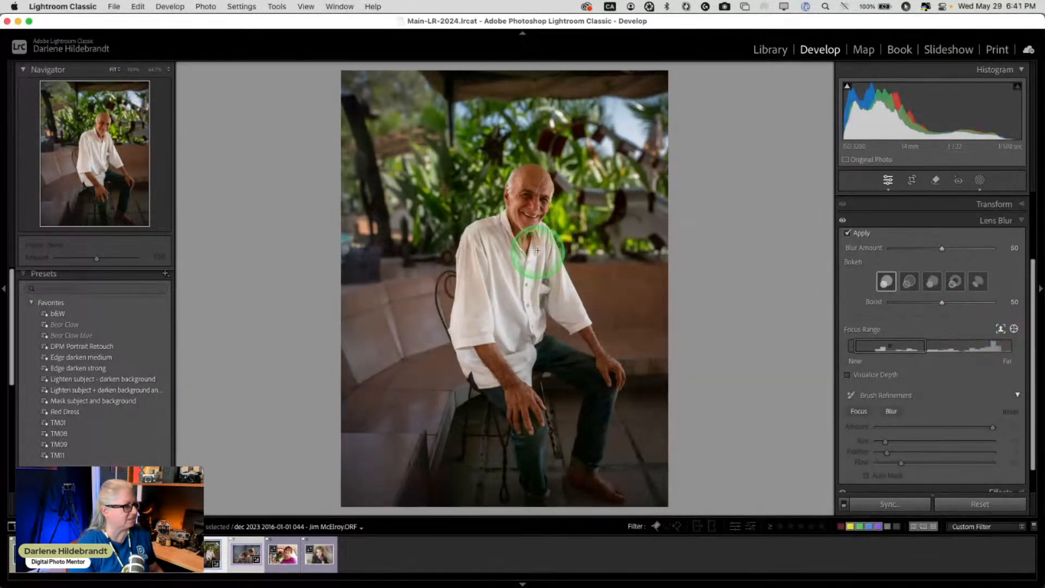
drag(504, 222, 534, 259)
click(869, 348)
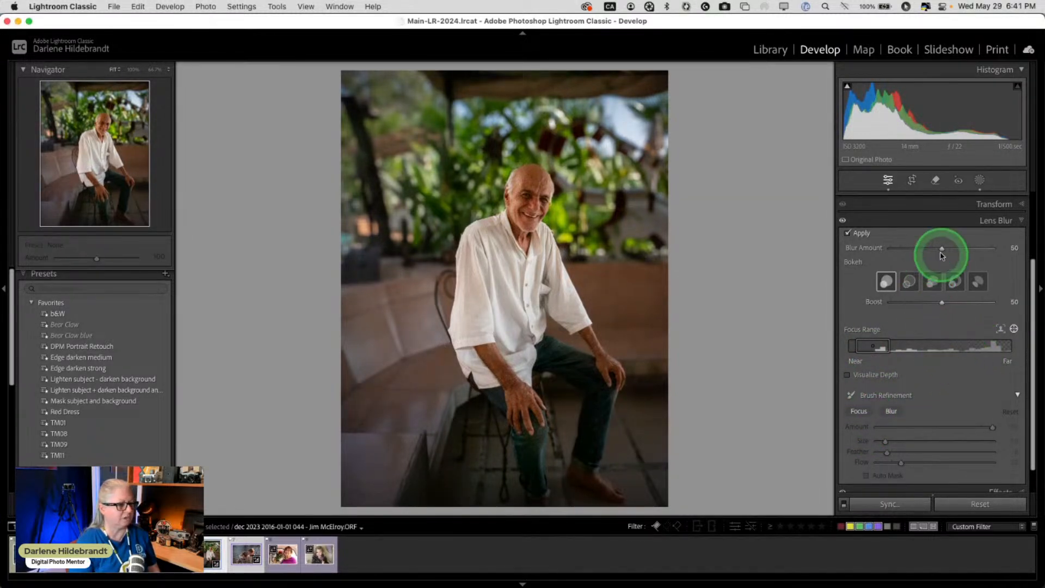
- Choose the third bokeh style with Boost 8 and Blur Amount 100, and compare the result with the original
click(931, 282)
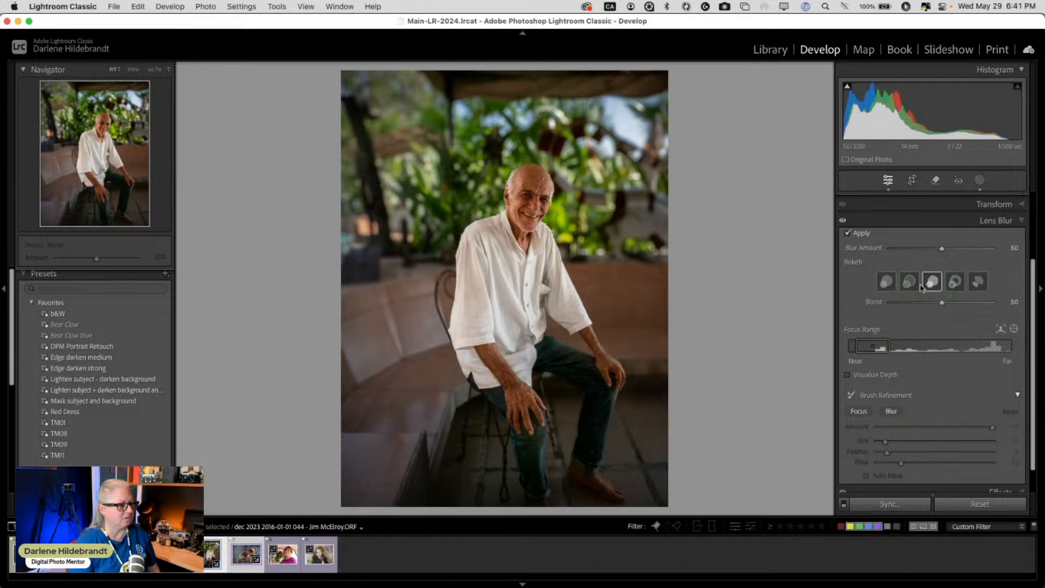
drag(941, 302, 899, 304)
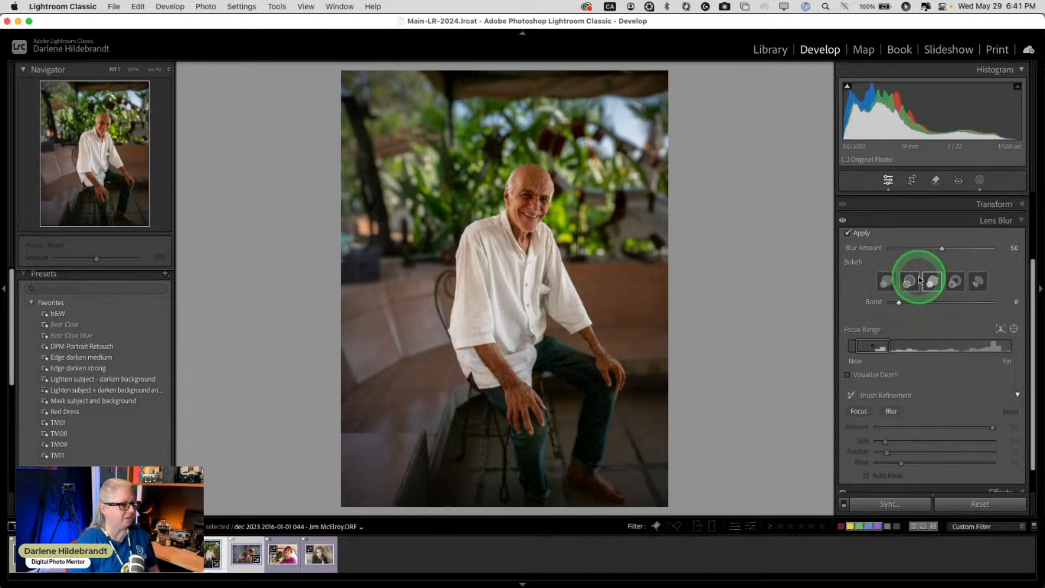
drag(942, 250, 996, 248)
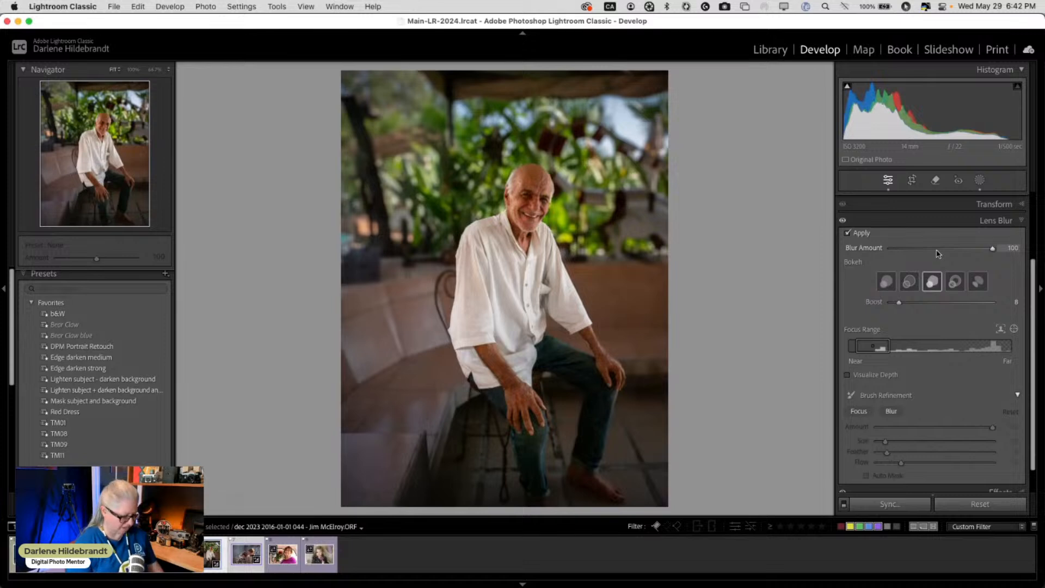
click(996, 221)
key(backslash)
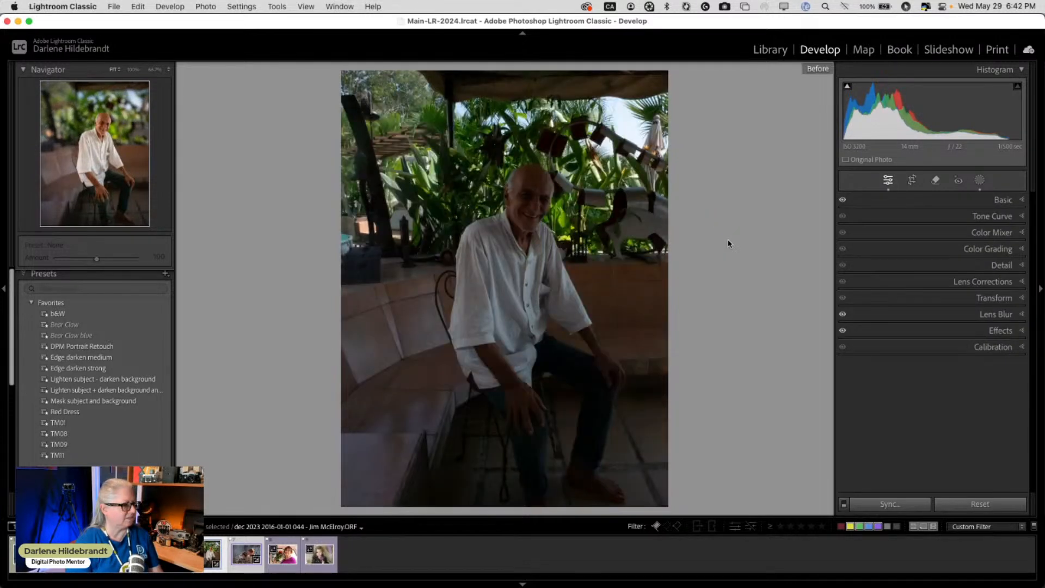
key(backslash)
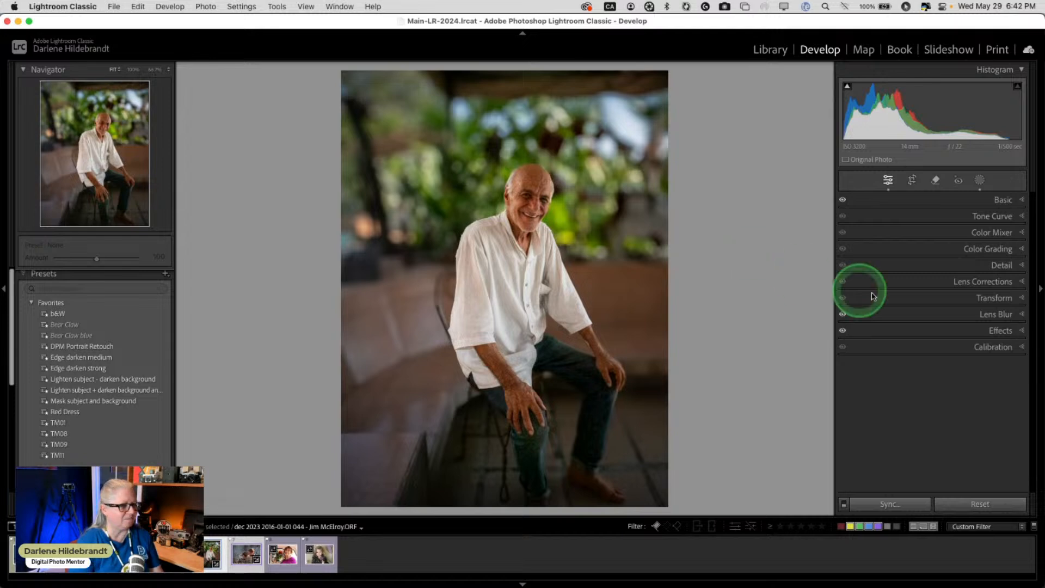
- Widen the far side of the Lens Blur focus range and set Blur Amount to 75
click(974, 314)
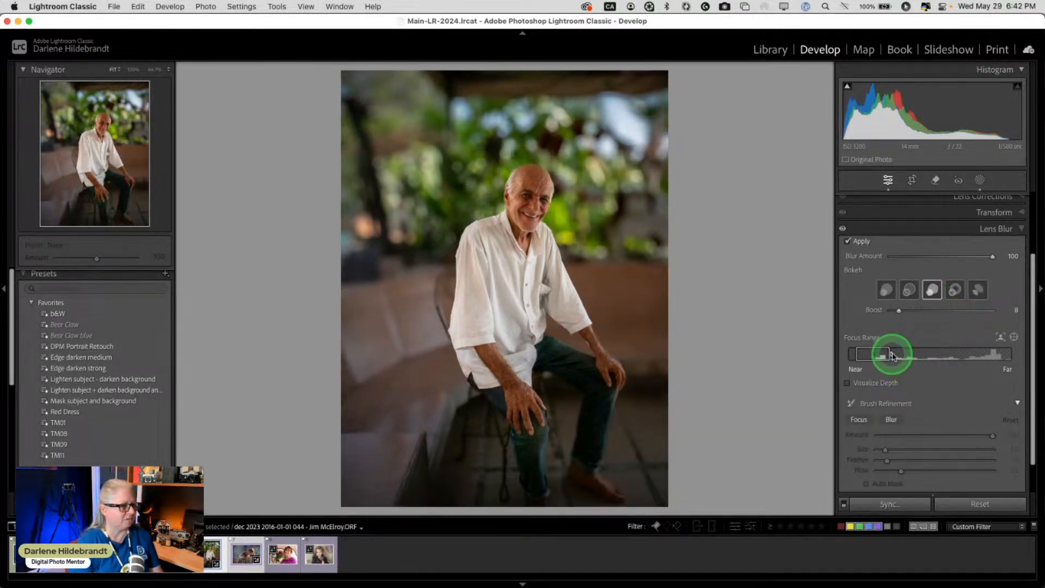
drag(892, 356, 903, 354)
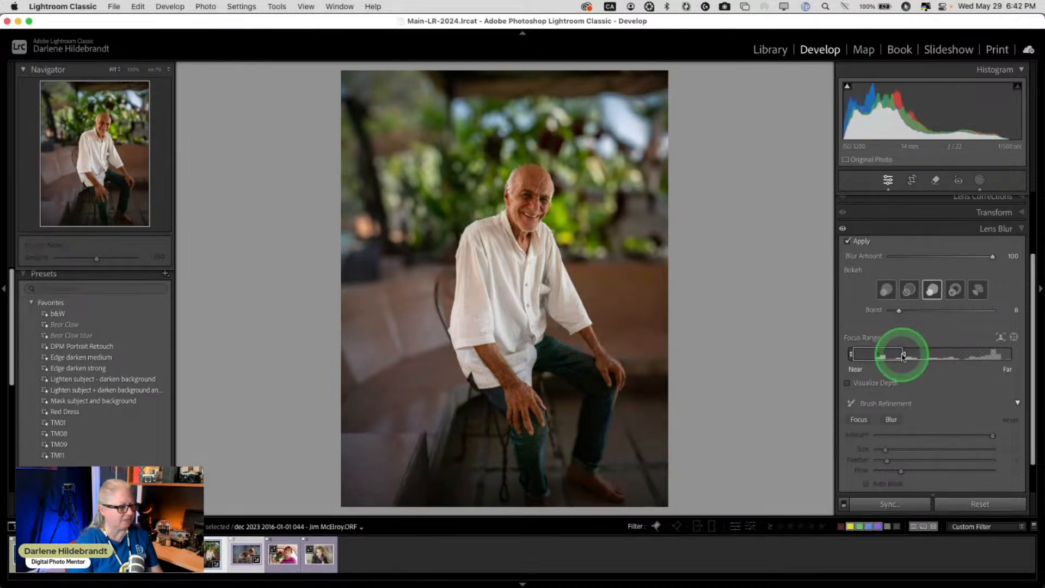
drag(904, 355, 886, 368)
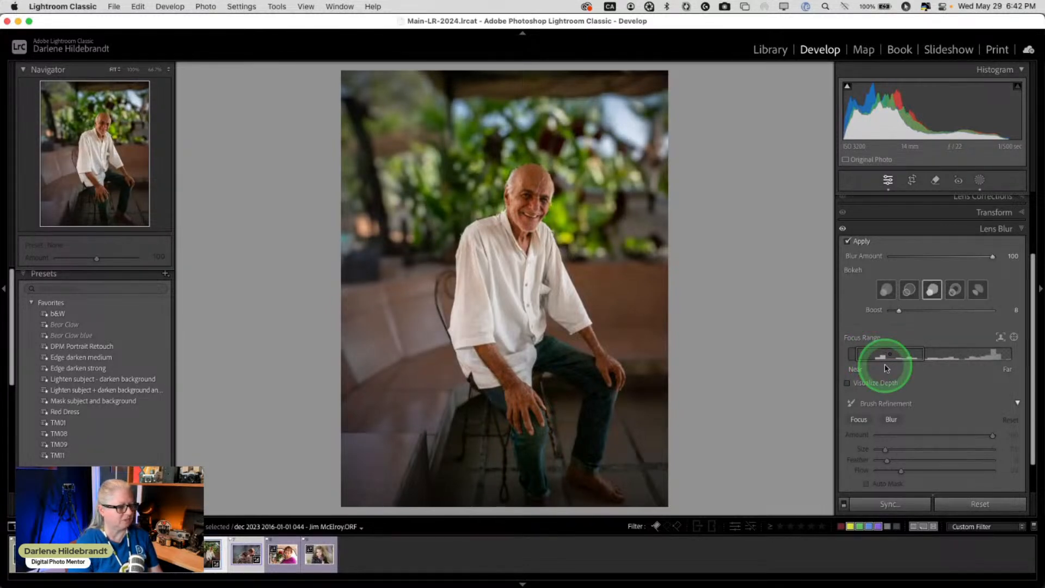
click(971, 255)
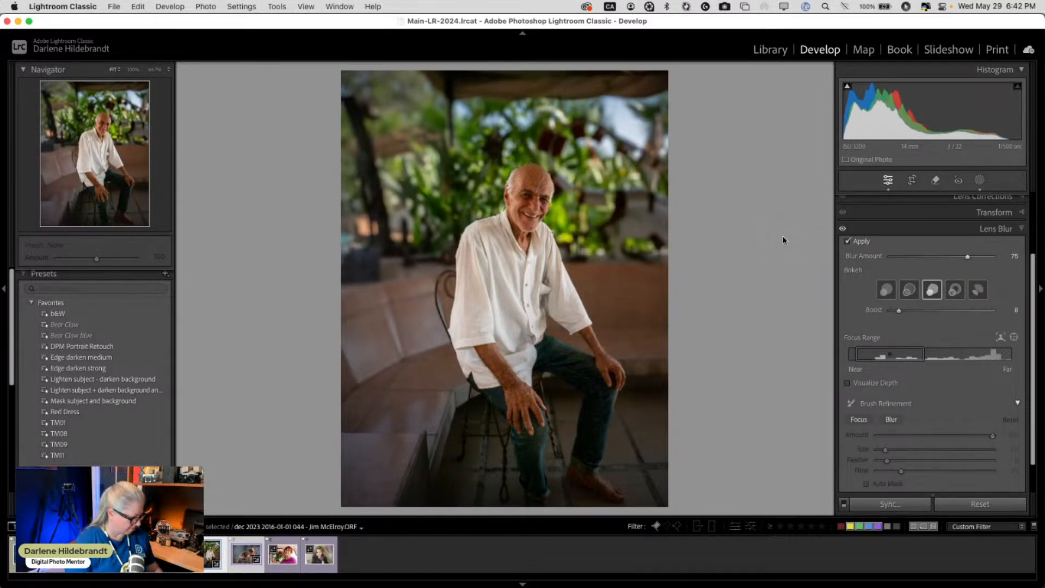
click(713, 212)
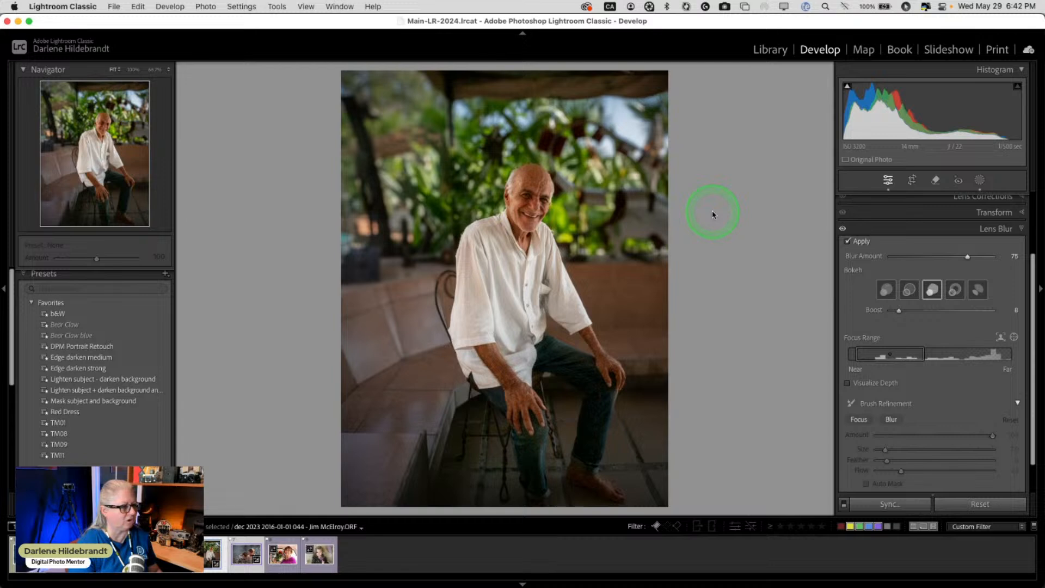
click(865, 227)
- Crop the seated man's photo tighter at the original aspect ratio, trimming its left side and top
click(454, 151)
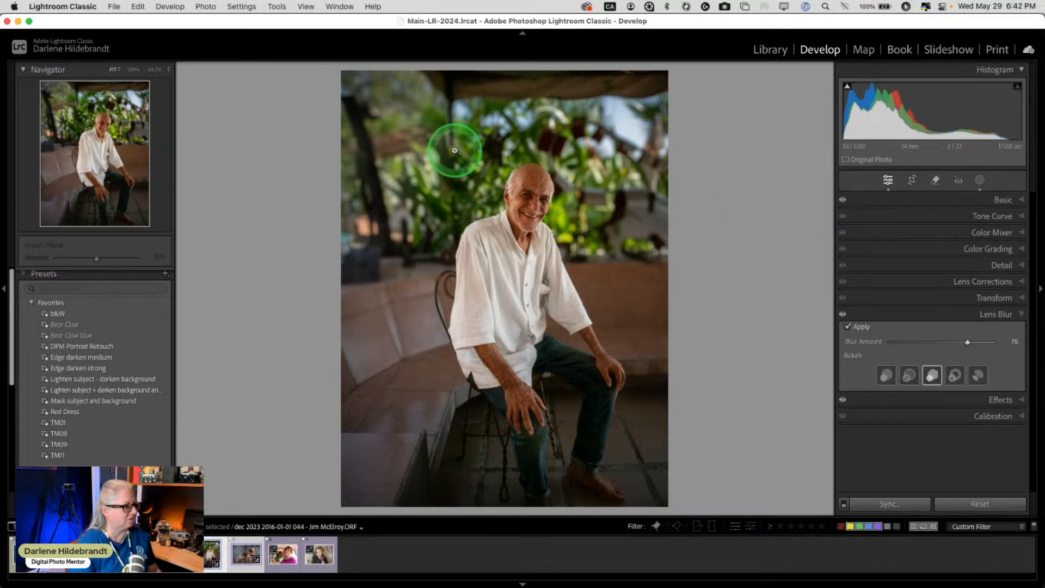
key(r)
drag(339, 71, 363, 88)
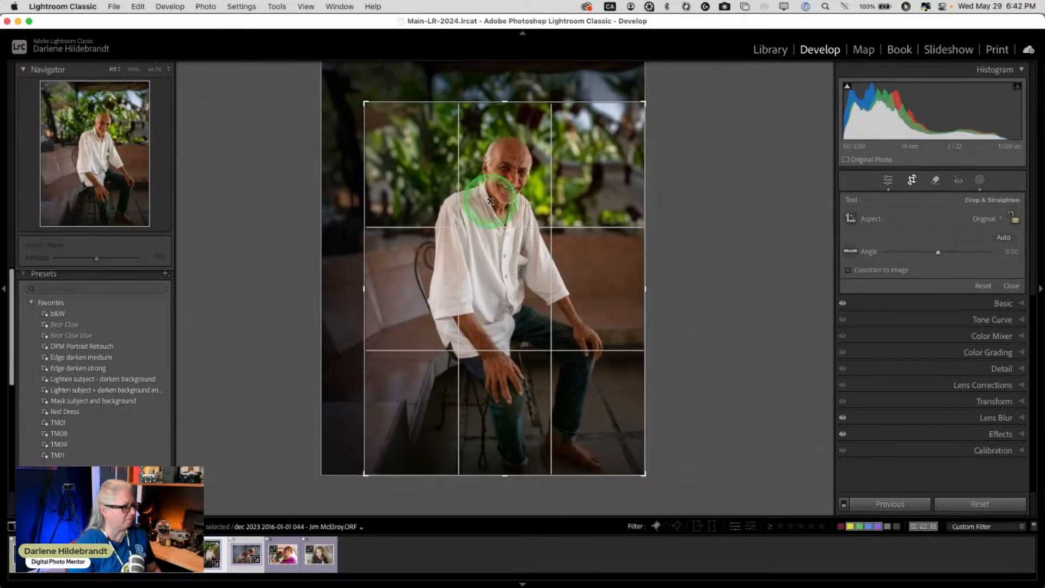
double_click(555, 415)
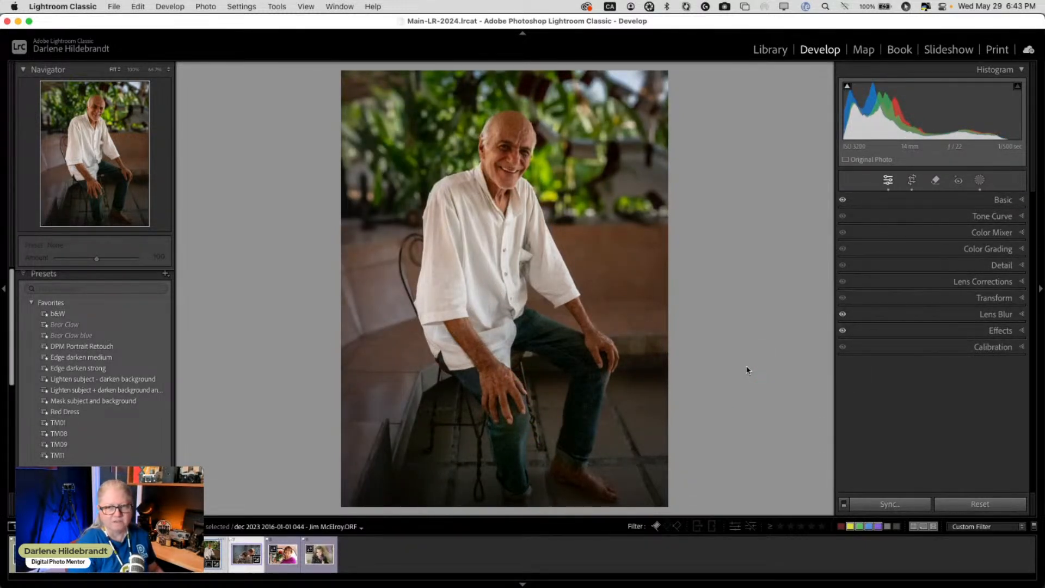
- Open the JPG version of the seated man from the library grid and compare it with the cropped ORF version in Develop
key(Right)
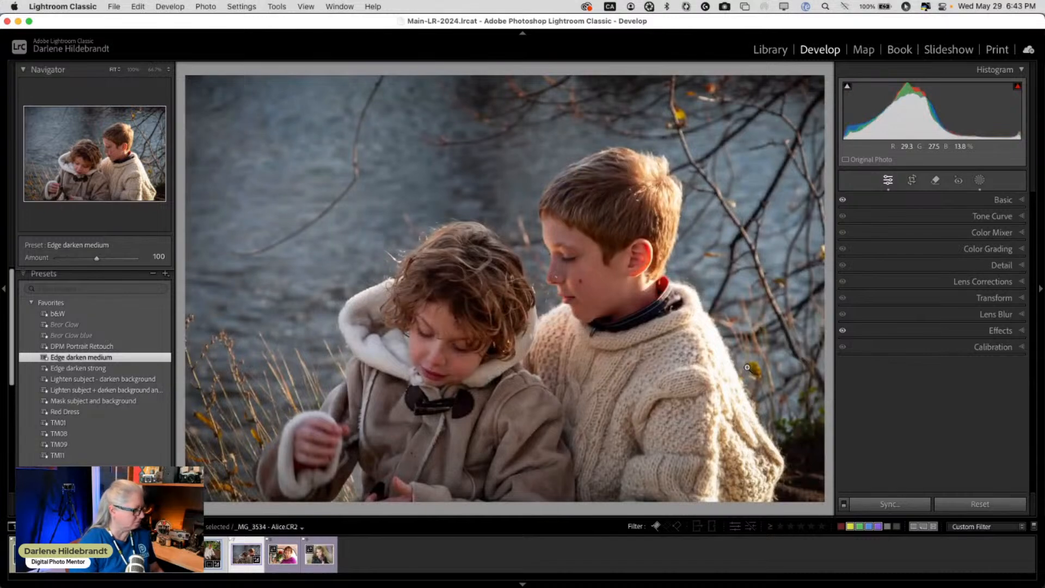
key(g)
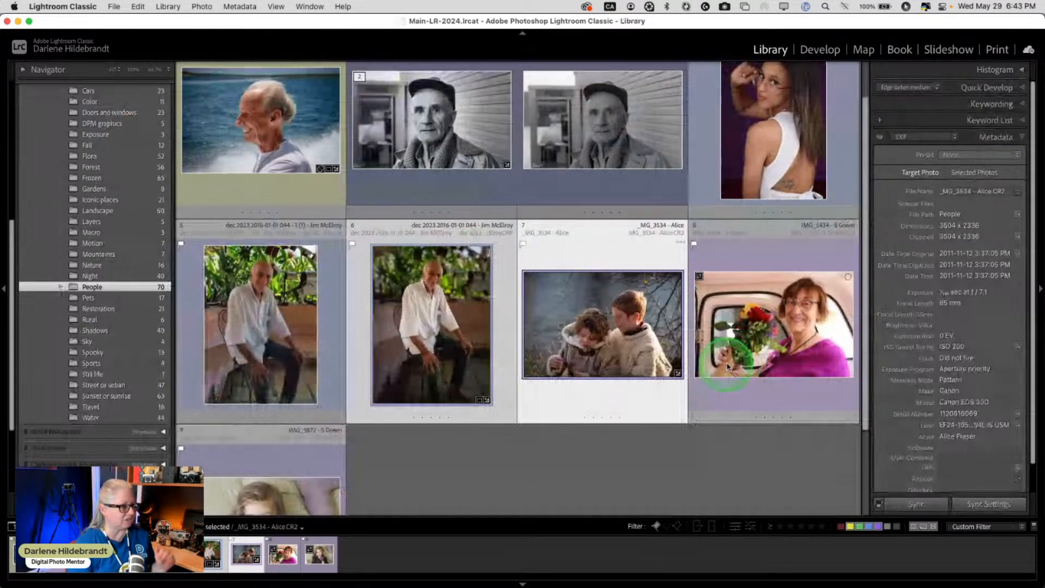
double_click(255, 353)
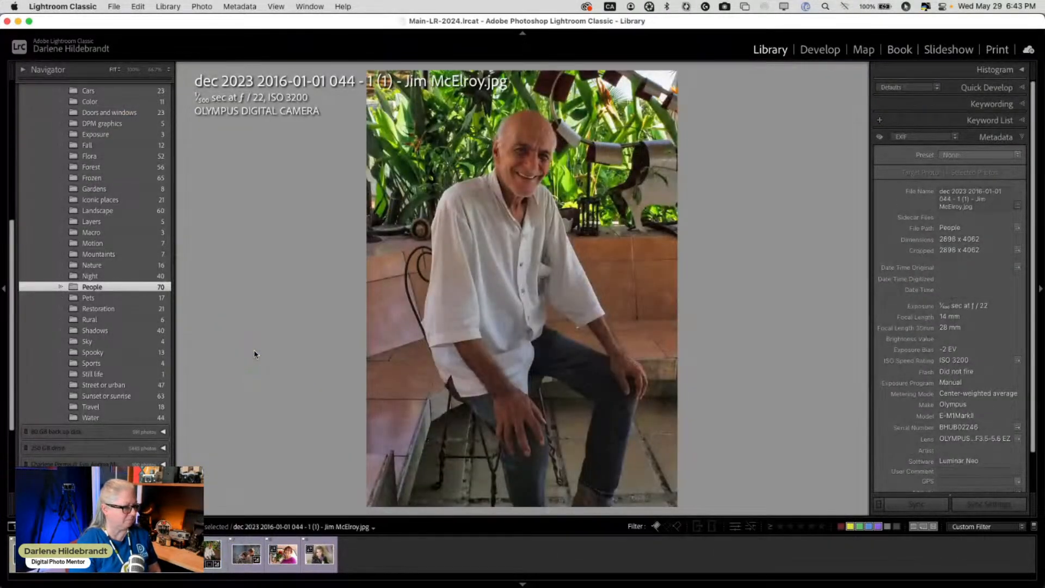
key(d)
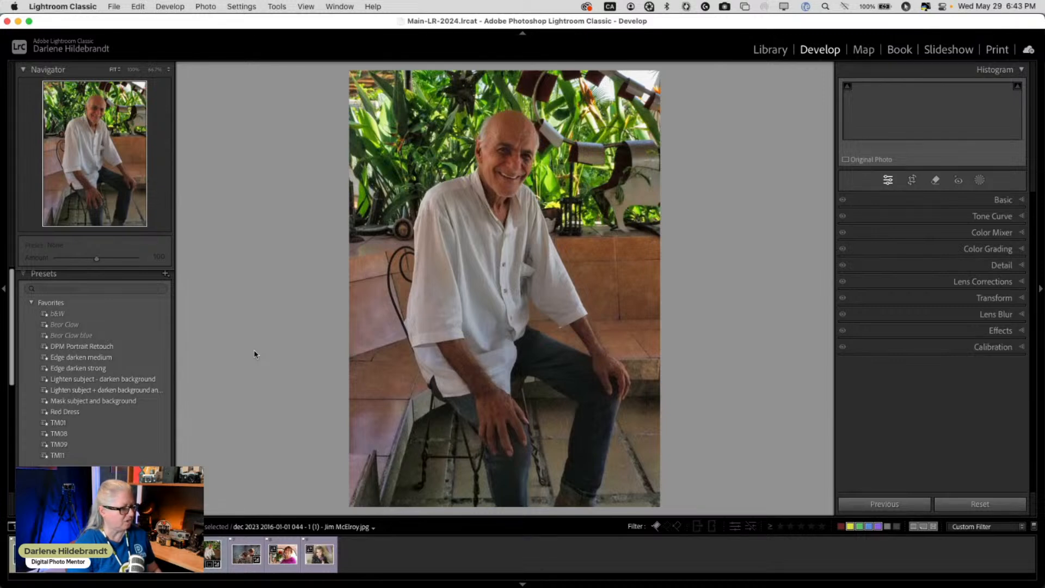
click(593, 317)
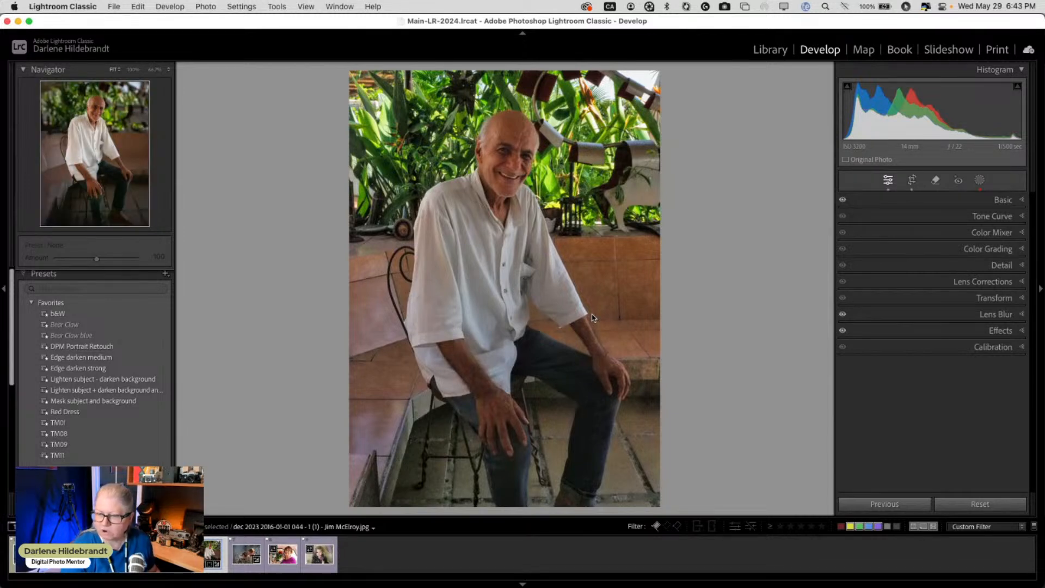
click(738, 347)
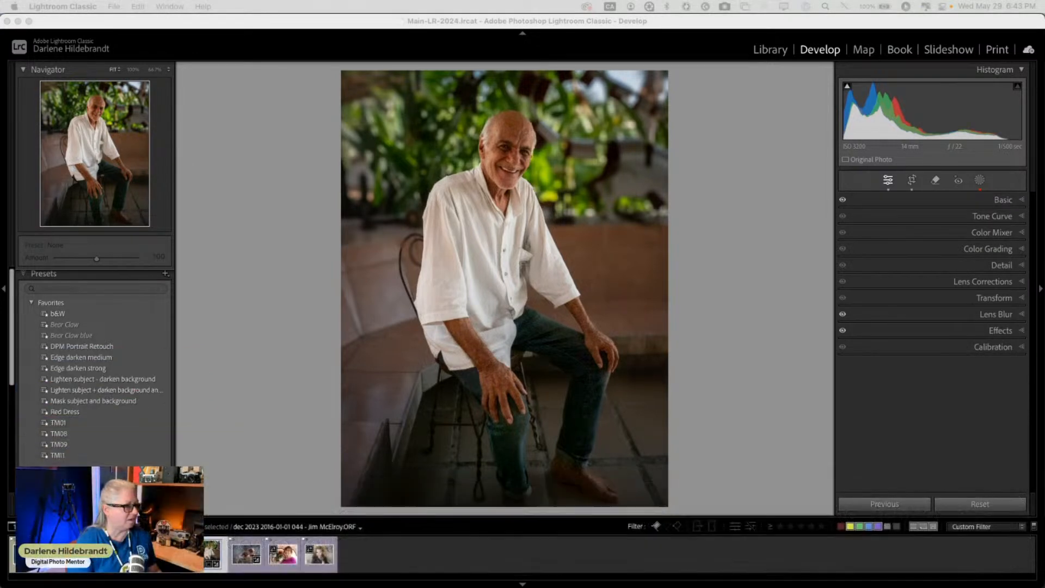
click(1010, 386)
click(742, 320)
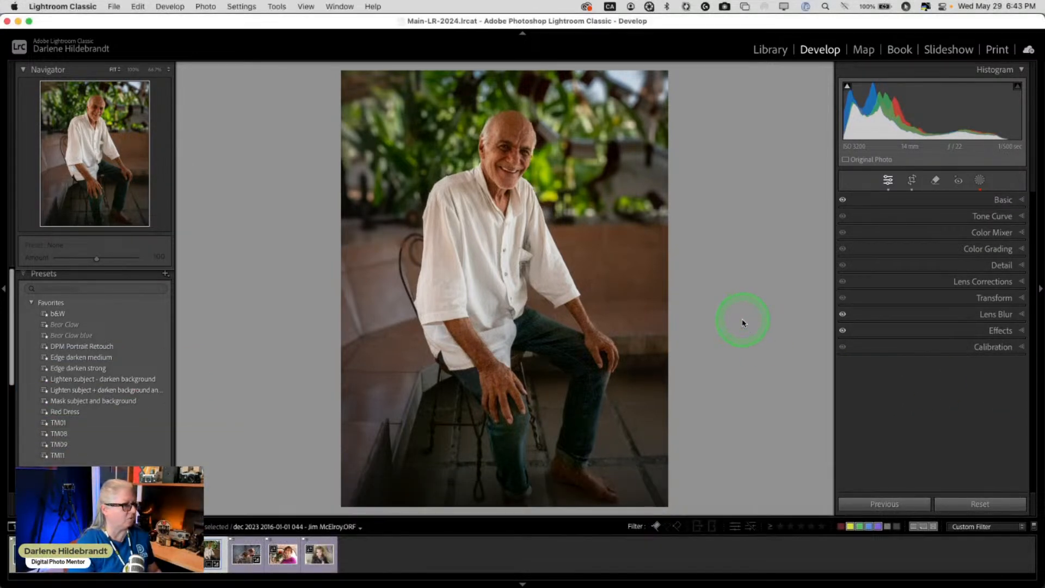
- Crop the seated man's ORF photo tighter to about 2792 x 3723 pixels at the original aspect ratio, cutting off his feet and repositioning him in the frame
key(r)
click(430, 170)
click(339, 139)
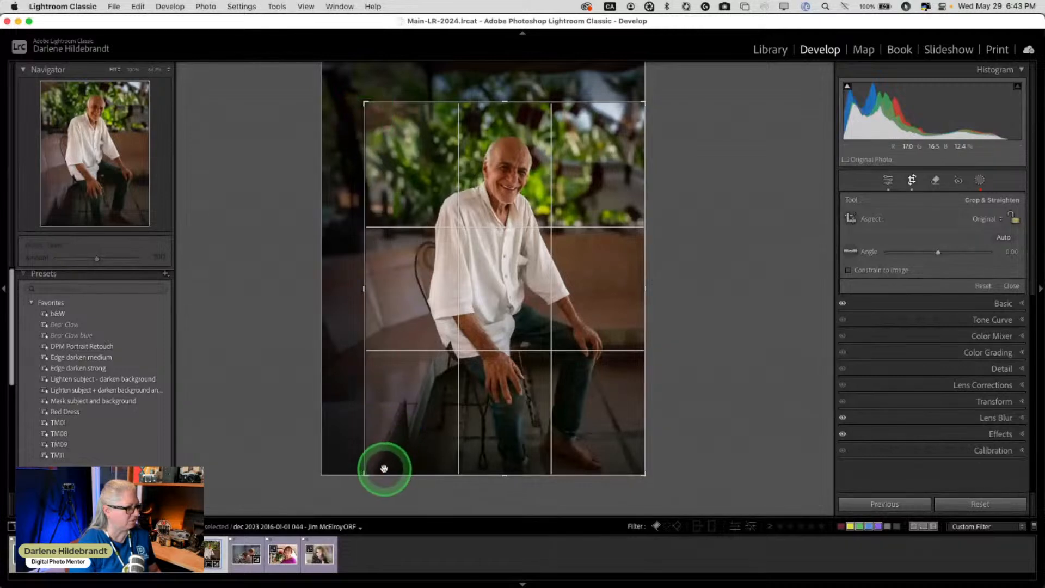
drag(365, 474, 380, 447)
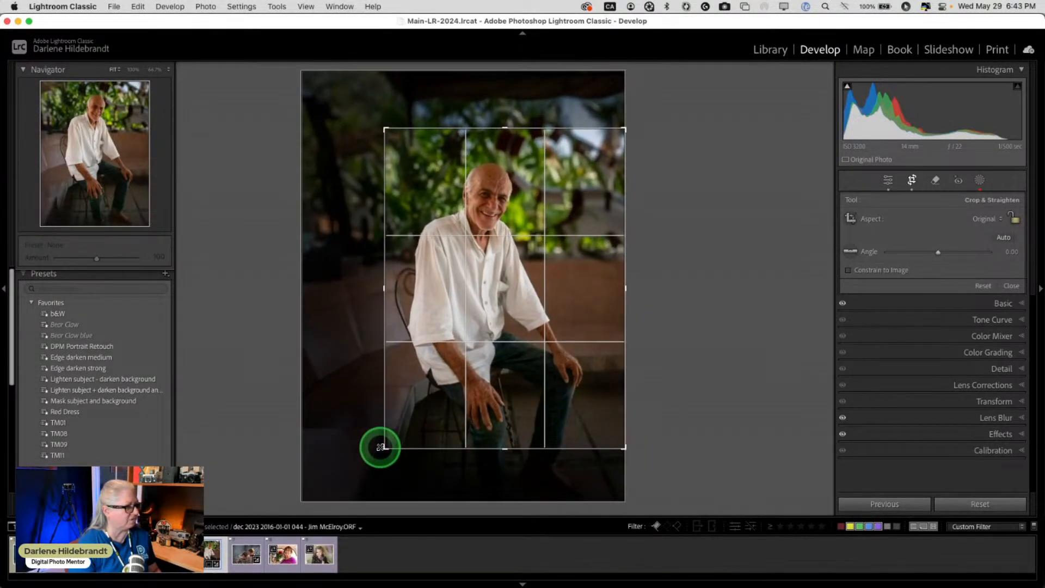
drag(466, 390, 482, 392)
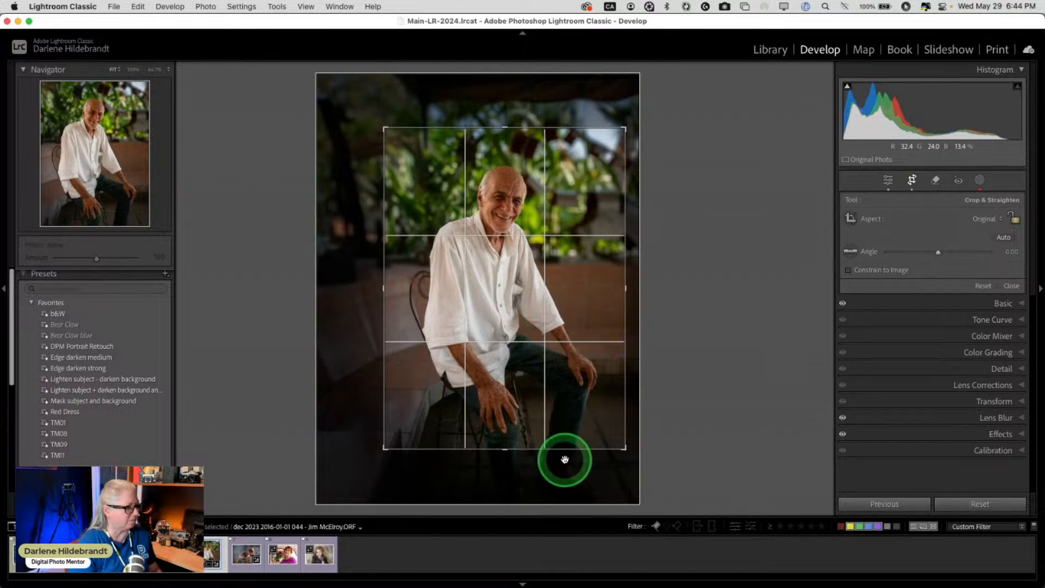
drag(625, 128, 618, 137)
drag(551, 195, 548, 196)
key(Return)
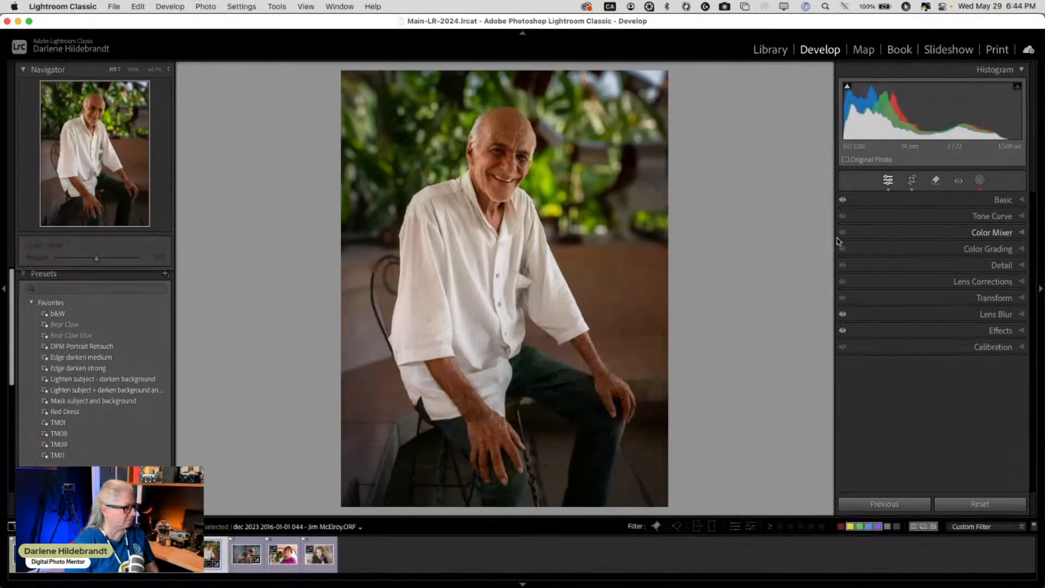
- Compare the cropped ORF edit of the seated man side by side with the JPG version, with all surrounding panels hidden
click(838, 241)
key(g)
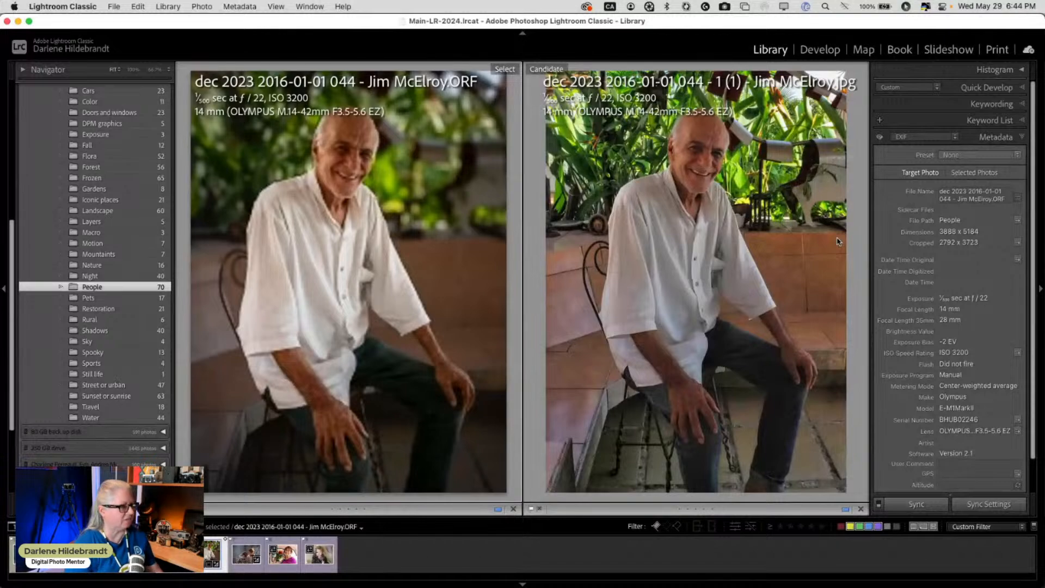
key(shift+Tab)
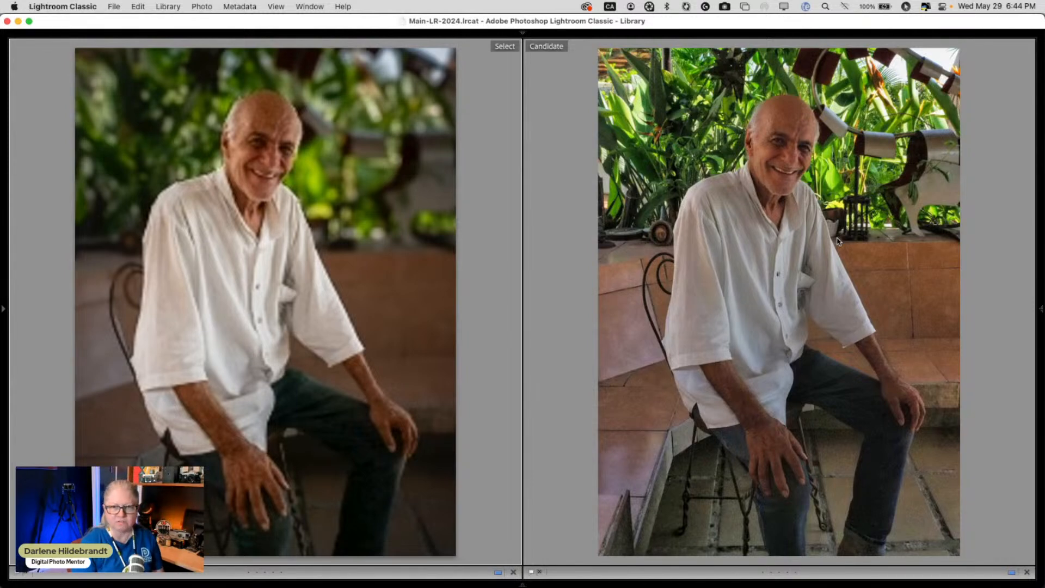
click(838, 241)
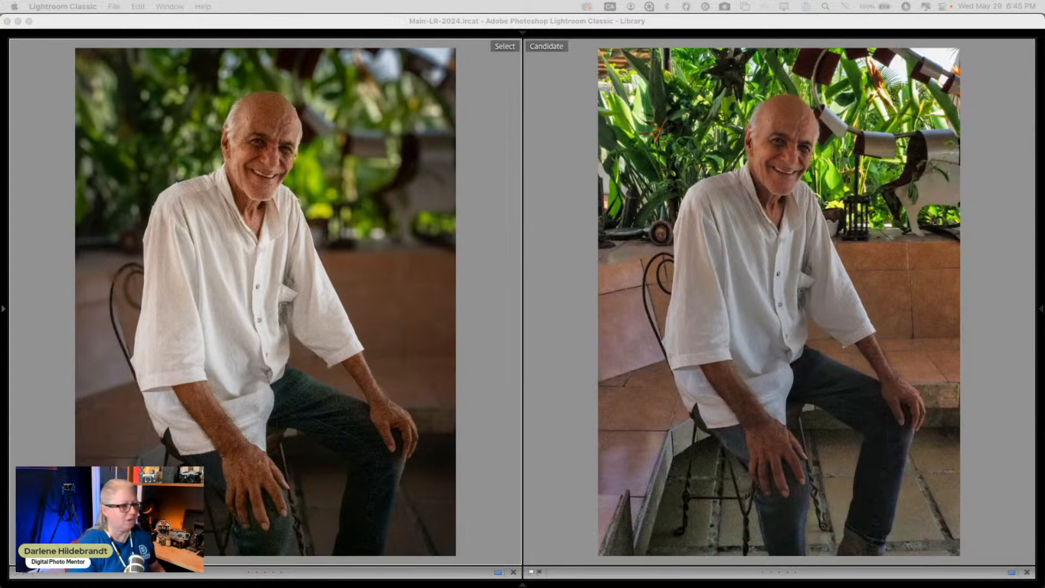
click(569, 291)
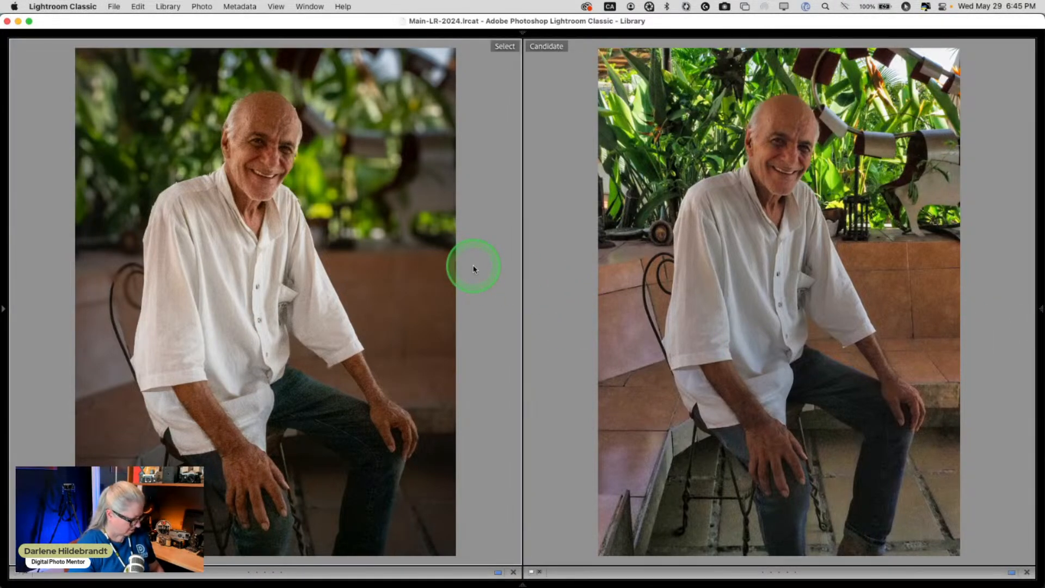
- Return to the photo grid, view the JPG of the seated man enlarged, and go back to the grid
key(g)
click(868, 363)
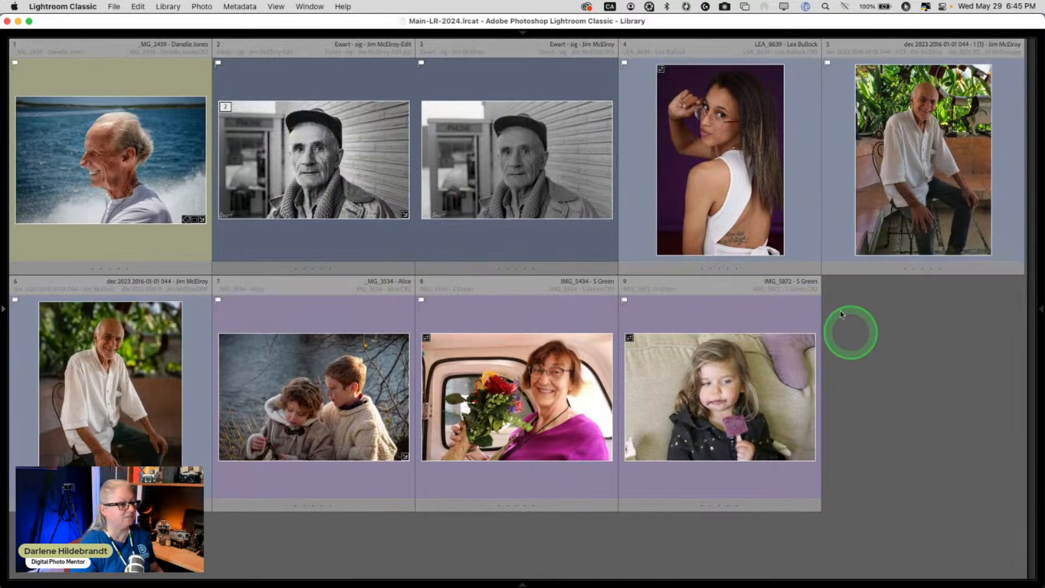
click(845, 171)
double_click(861, 262)
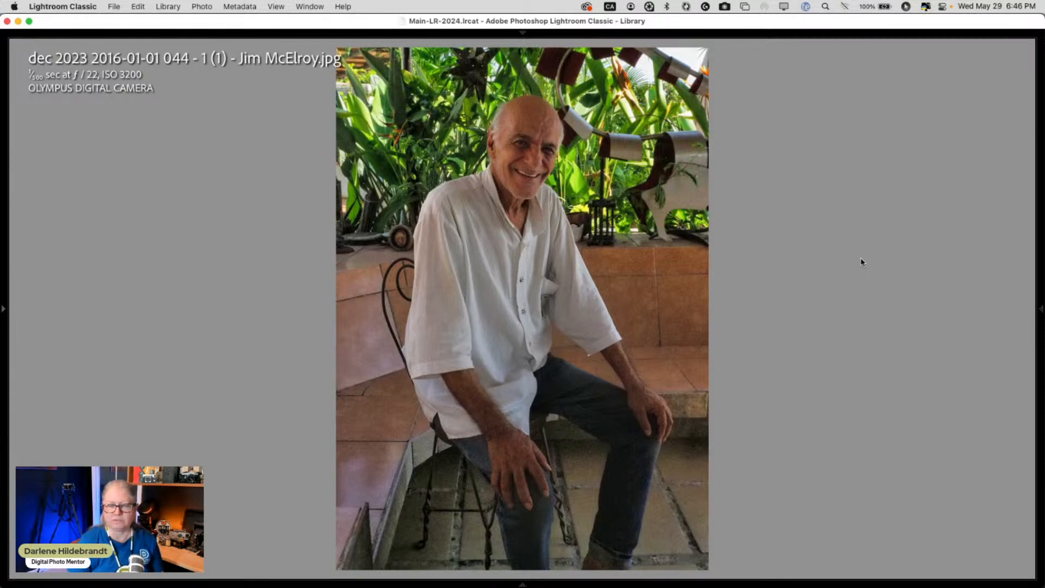
double_click(861, 262)
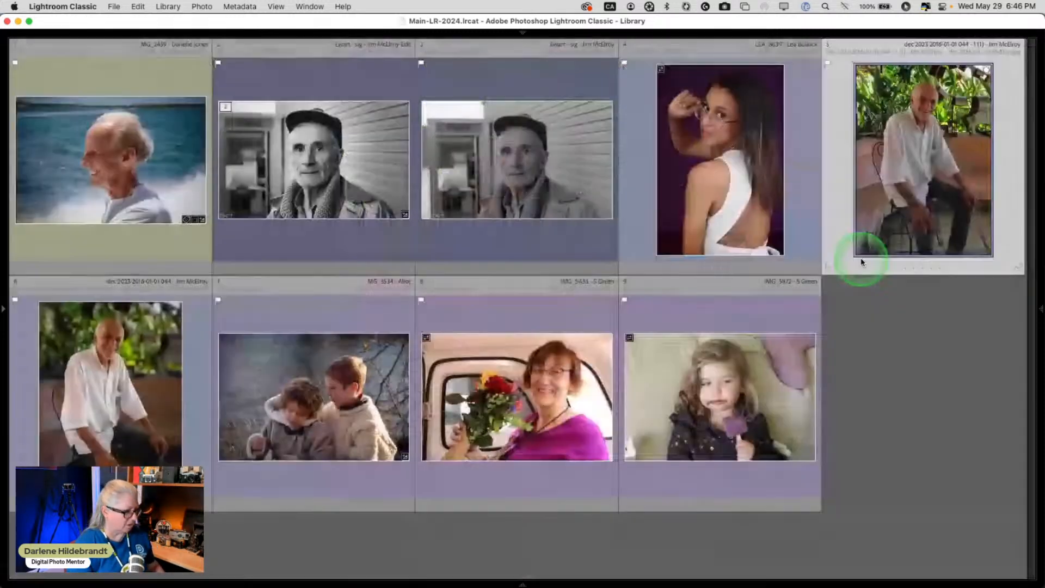
- Open the photo of the woman holding flowers and inspect her face and glasses up close
click(542, 434)
double_click(542, 434)
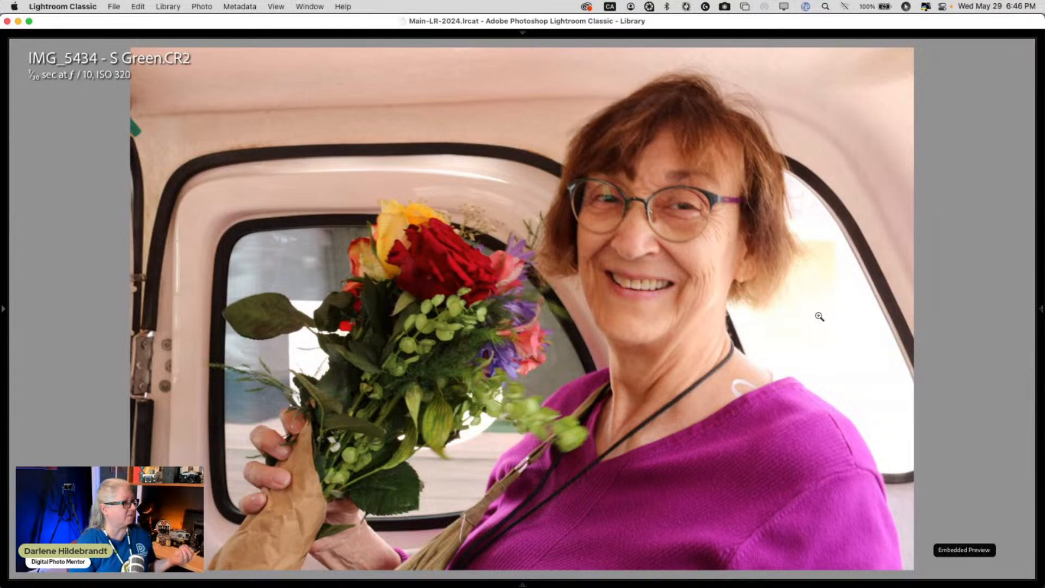
drag(676, 261, 713, 320)
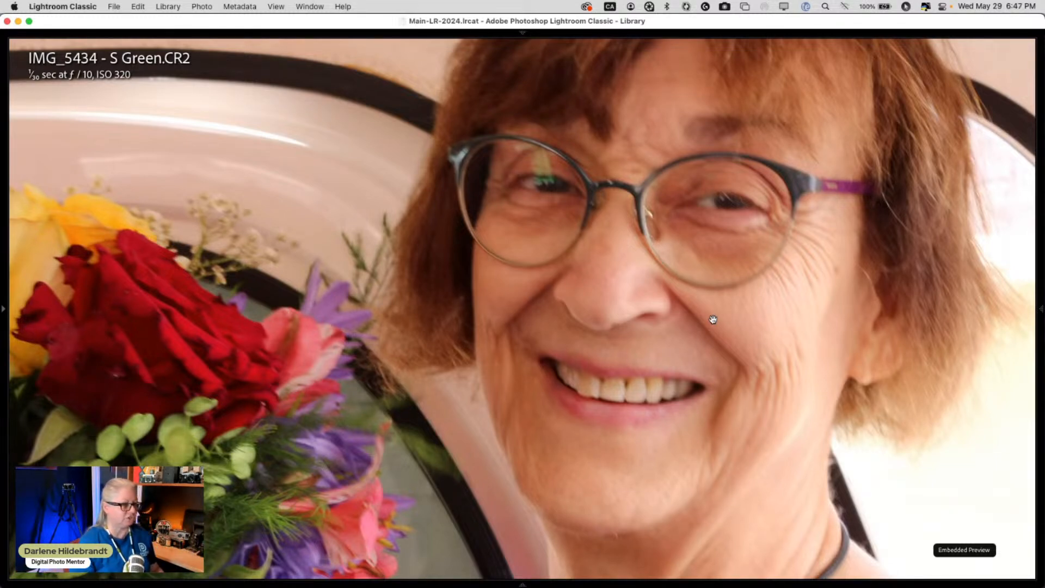
click(712, 319)
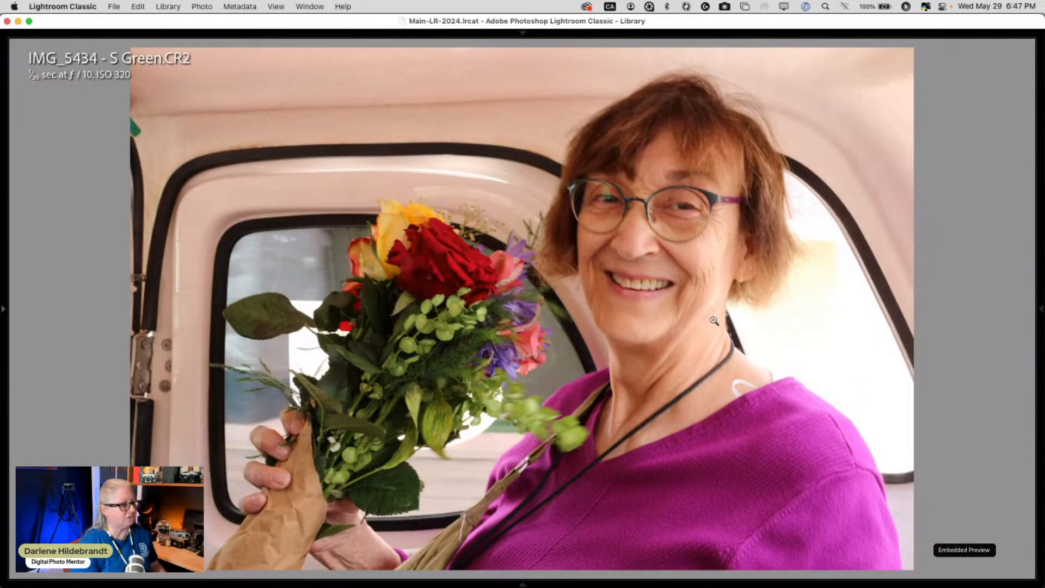
- Open the following photo of the little girl, examine her face and hair up close, and return to the grid
key(Right)
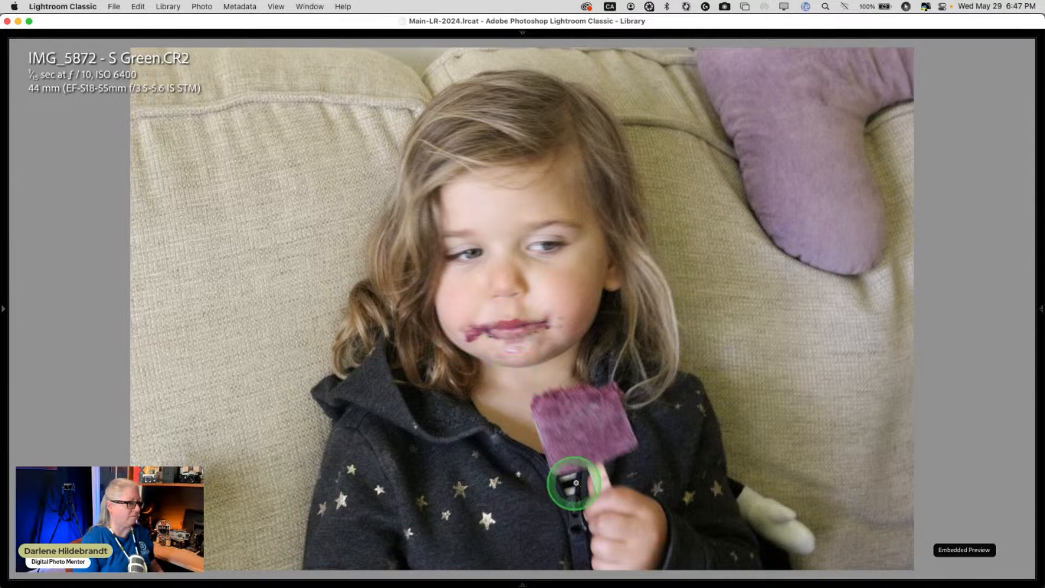
click(560, 436)
drag(695, 478, 545, 374)
drag(647, 200, 696, 513)
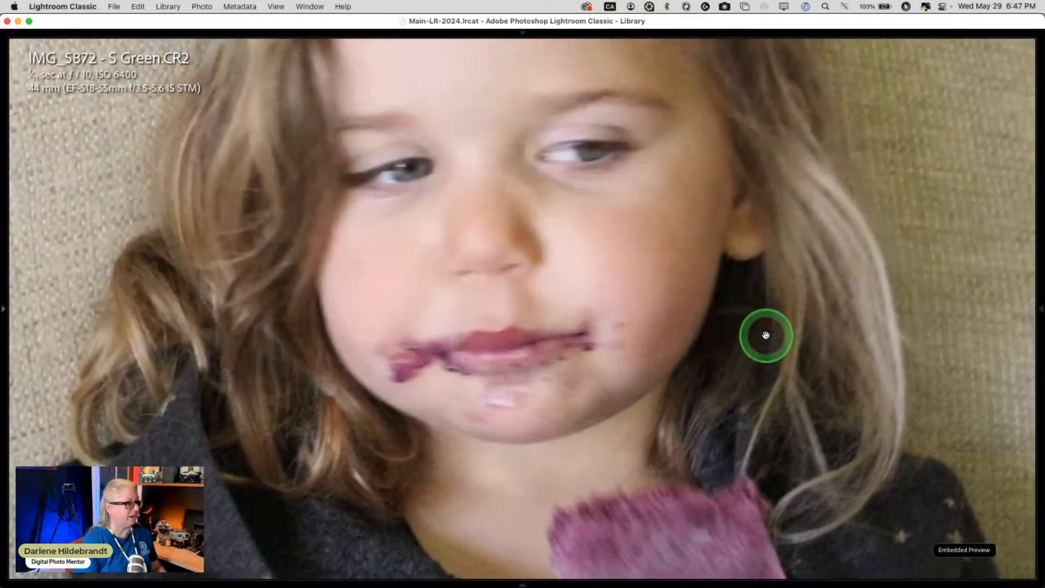
drag(847, 355, 725, 368)
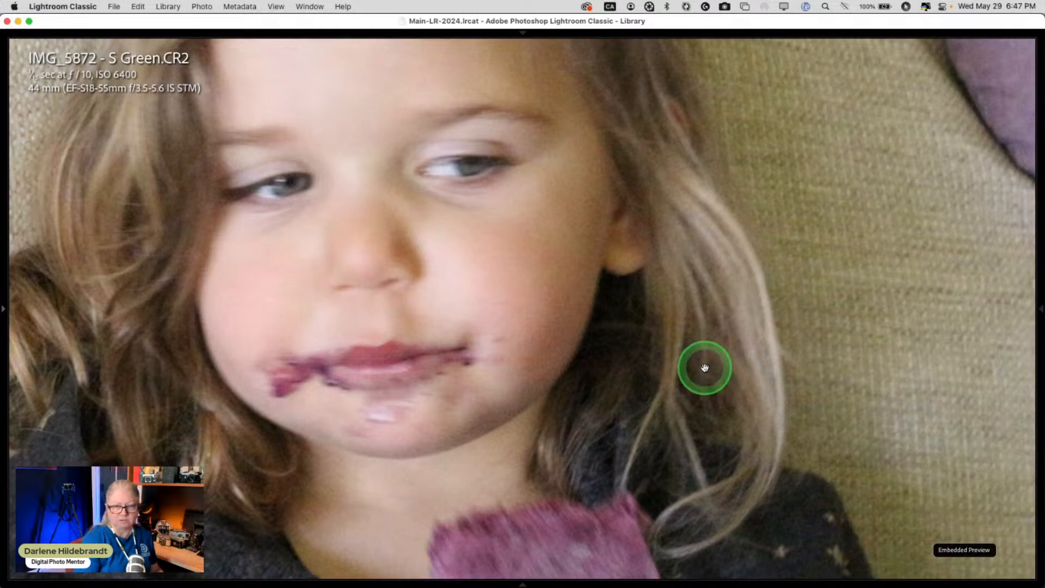
click(650, 326)
double_click(800, 340)
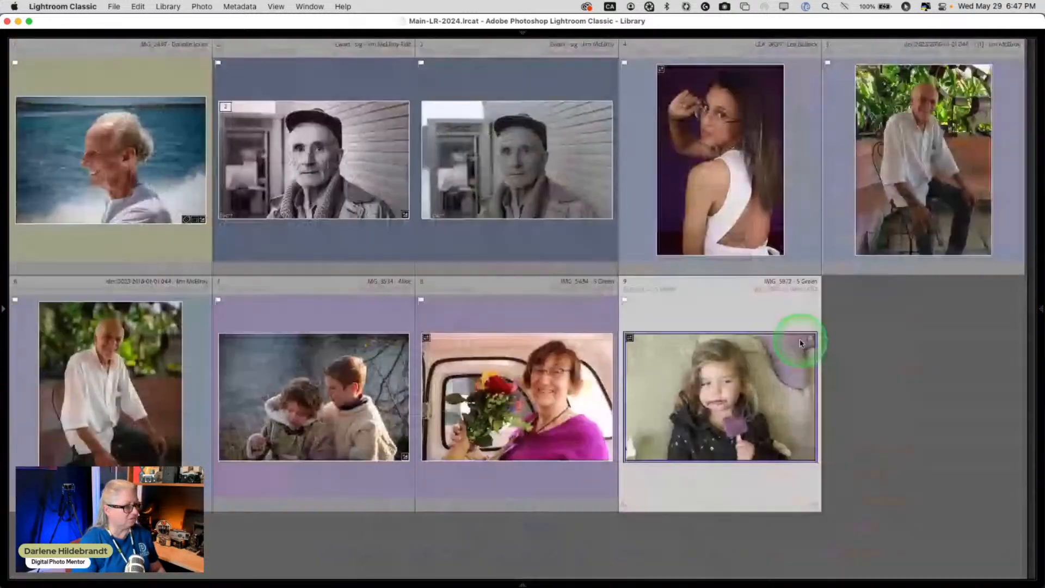